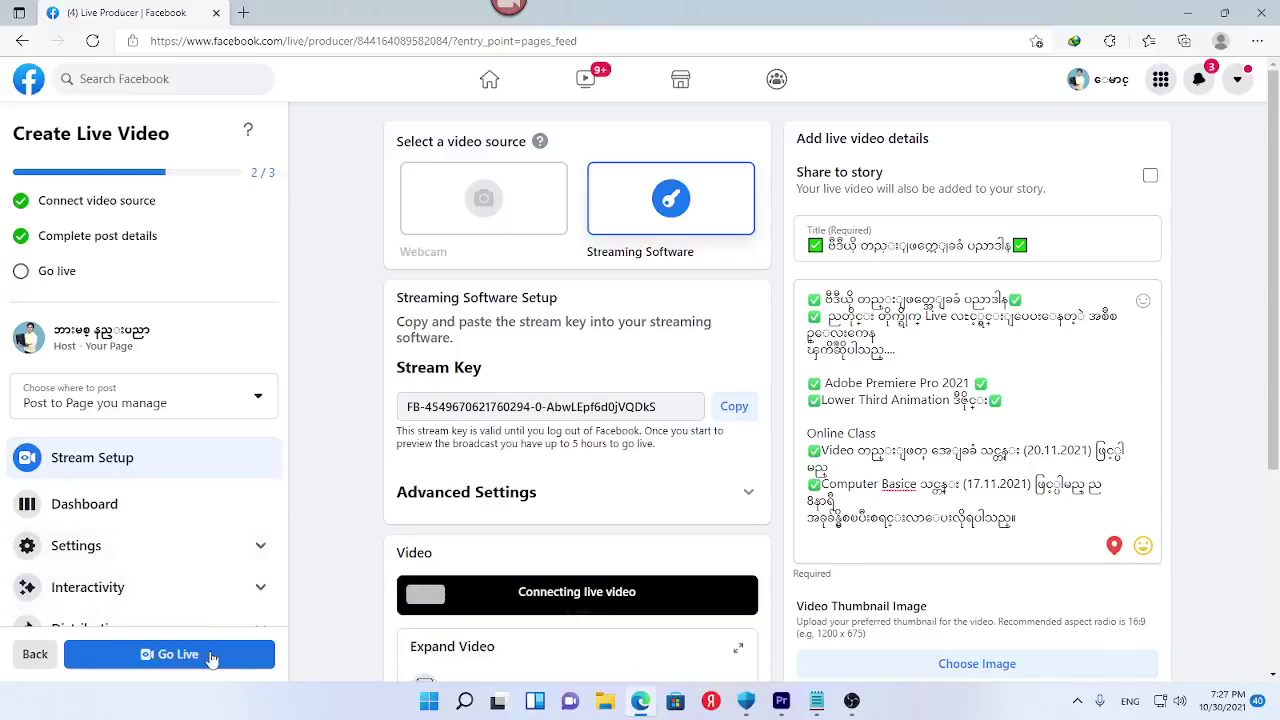
# Start the Facebook live broadcast and minimize the browser and OBS so the Notepad notes show
pyautogui.click(170, 654)
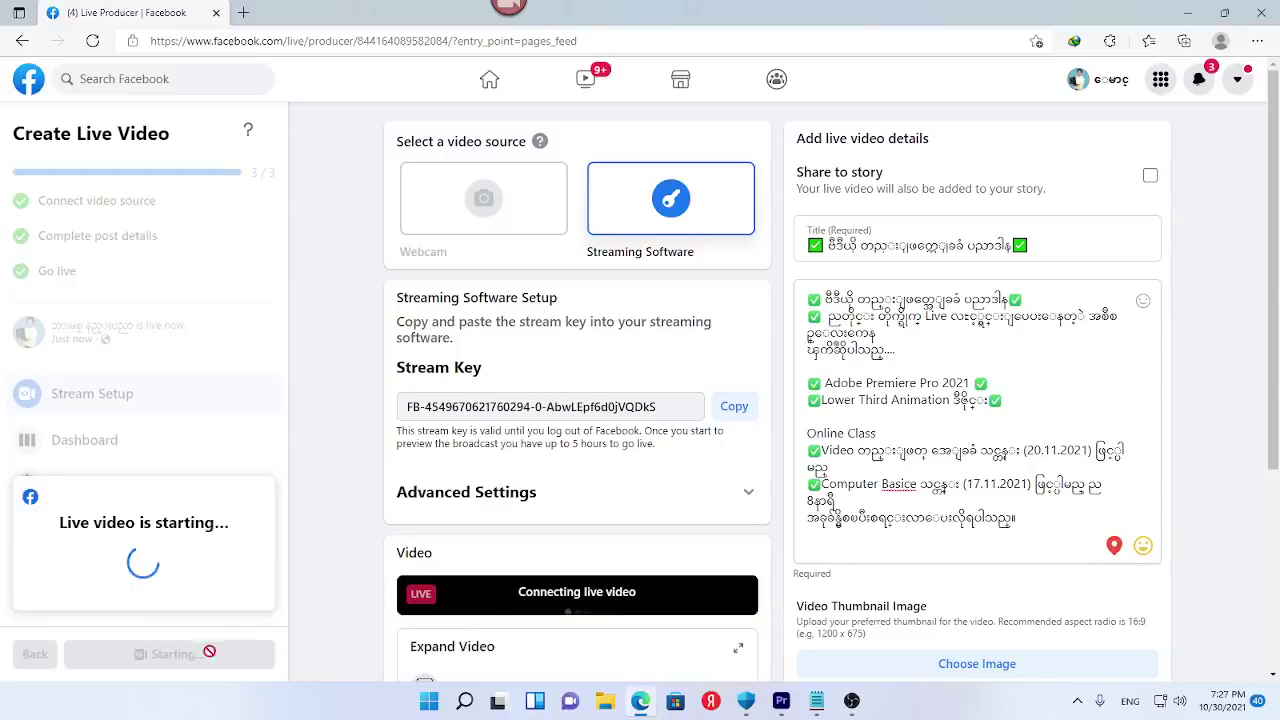
pyautogui.click(1187, 8)
pyautogui.click(1187, 8)
pyautogui.click(711, 470)
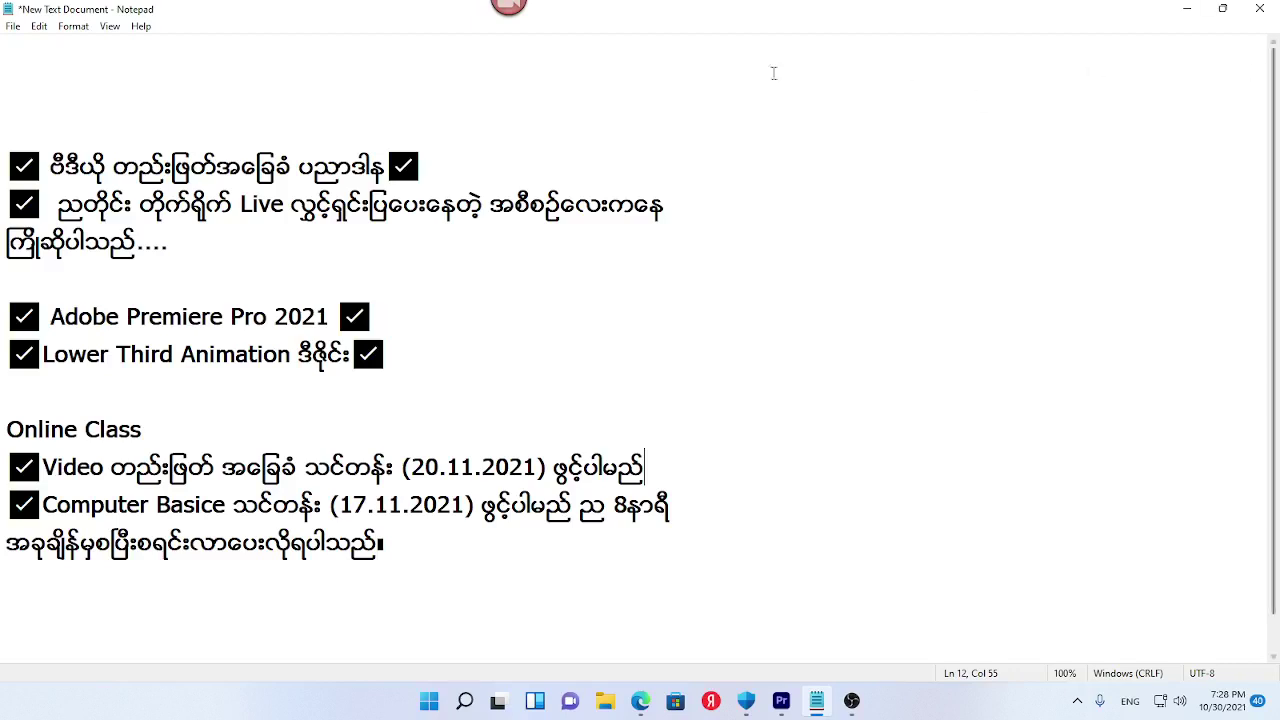
# Select the Adobe Premiere Pro 2021 line and turn off Word Wrap in Notepad
pyautogui.click(192, 168)
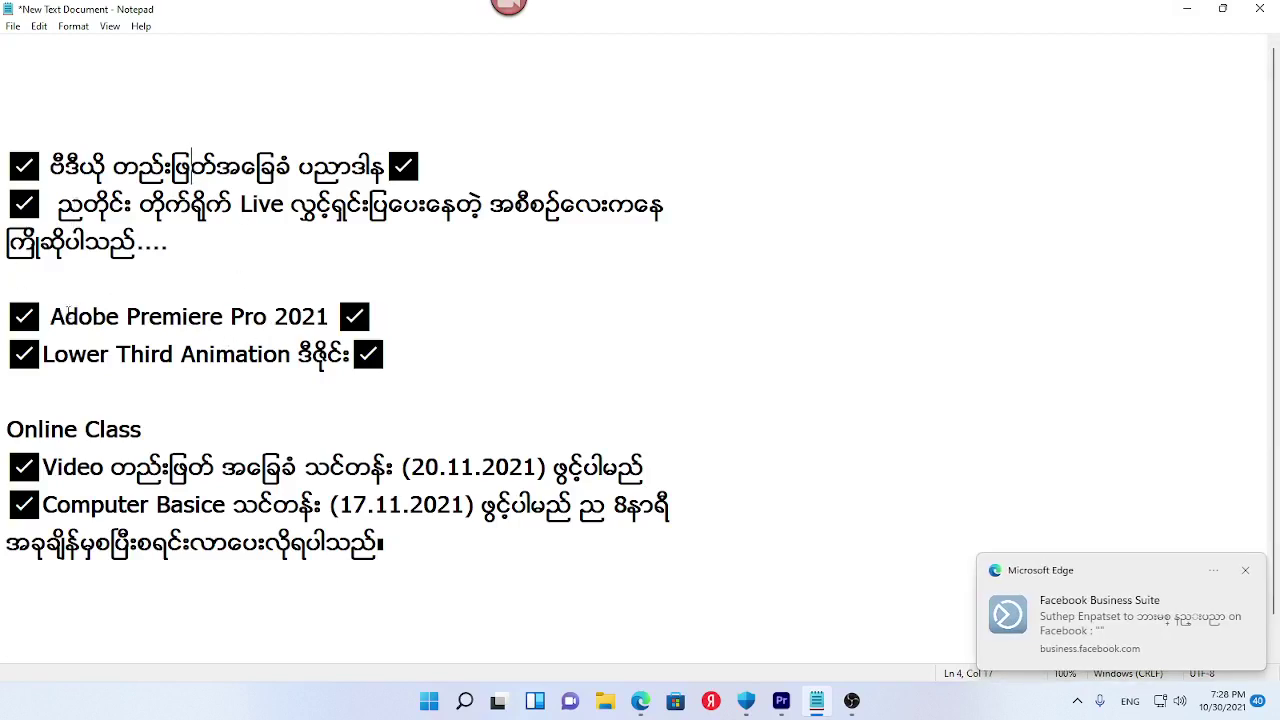
pyautogui.moveTo(64, 316); pyautogui.dragTo(329, 316)
pyautogui.click(329, 316)
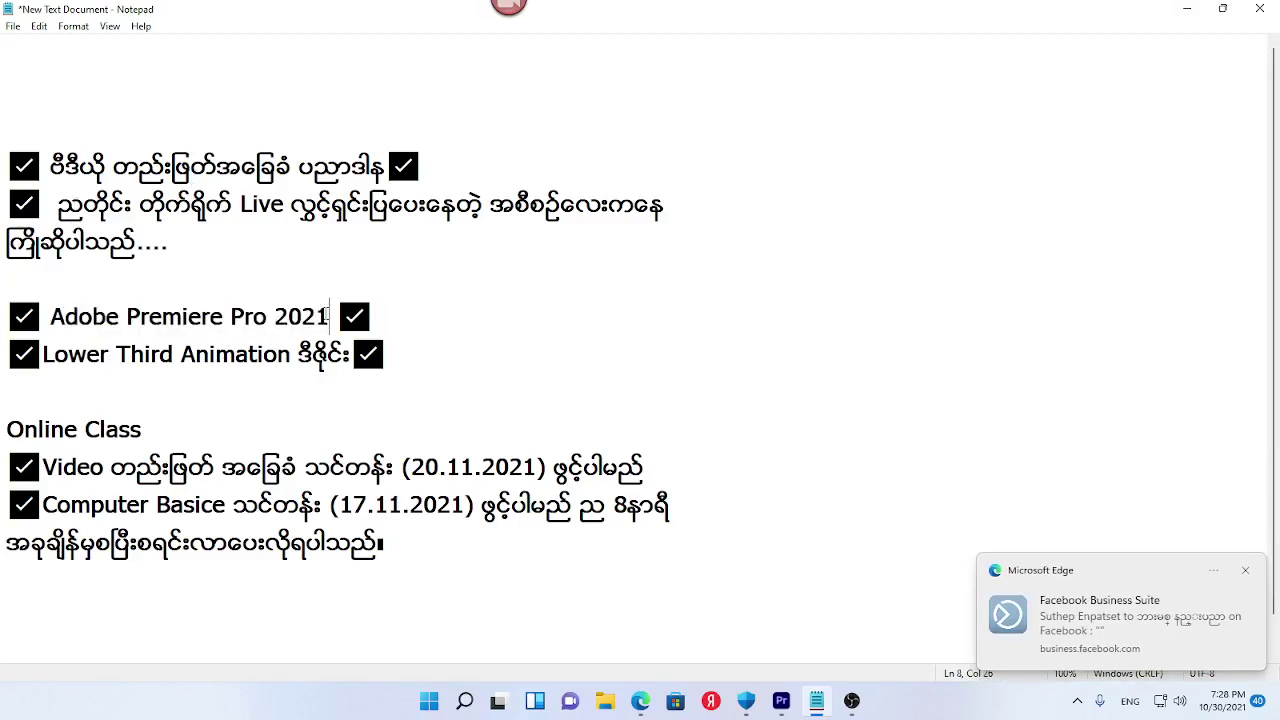
pyautogui.click(73, 26)
pyautogui.click(89, 46)
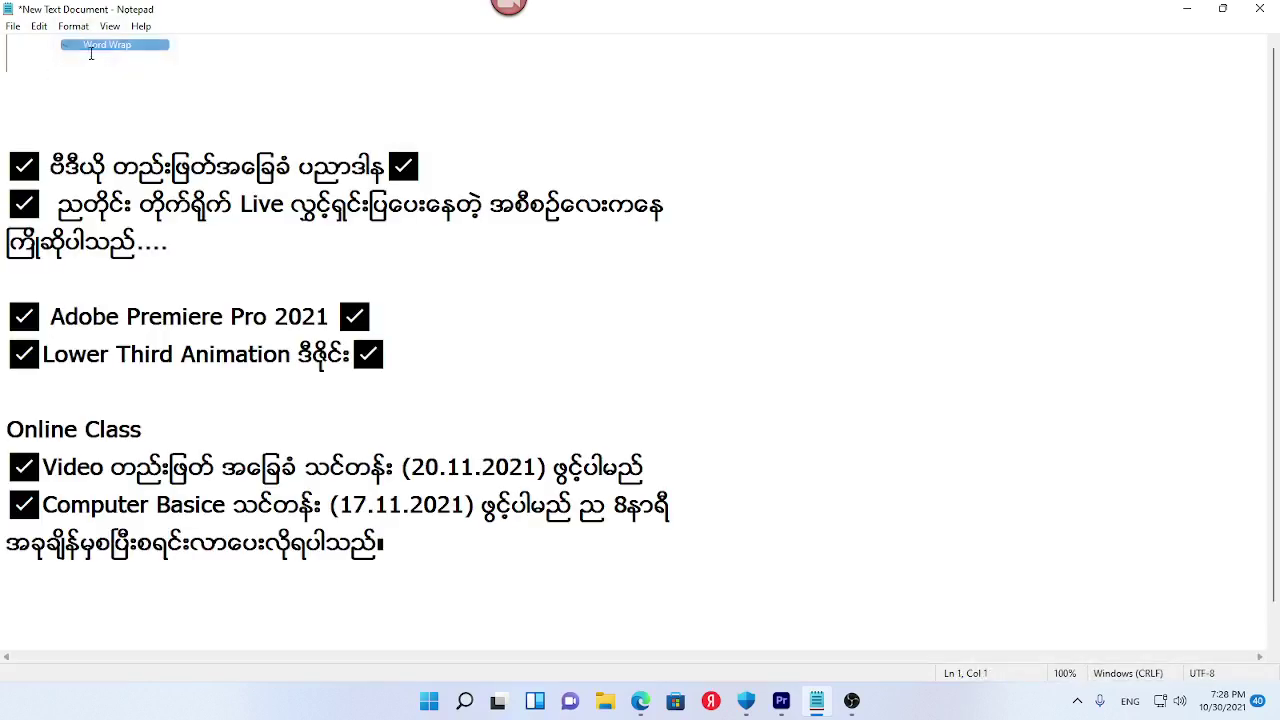
# Set the Notepad font to Zawgyi-One bold at size 28
pyautogui.click(73, 26)
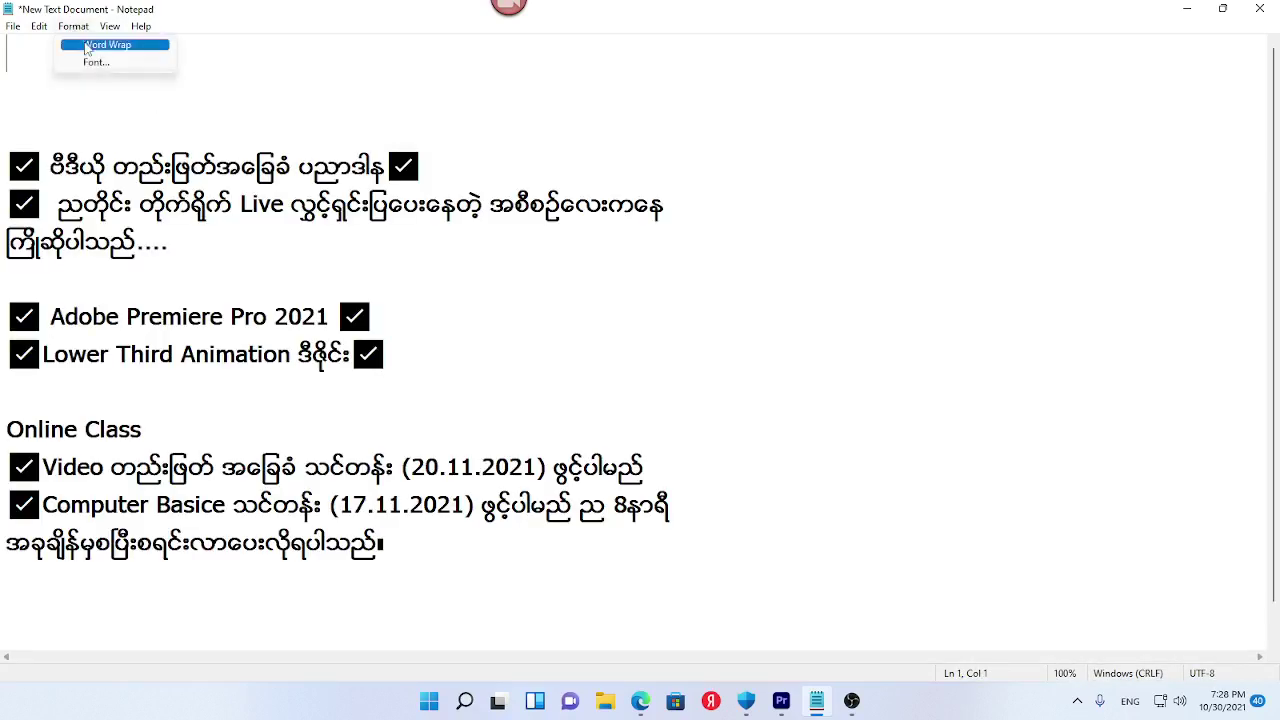
pyautogui.click(88, 63)
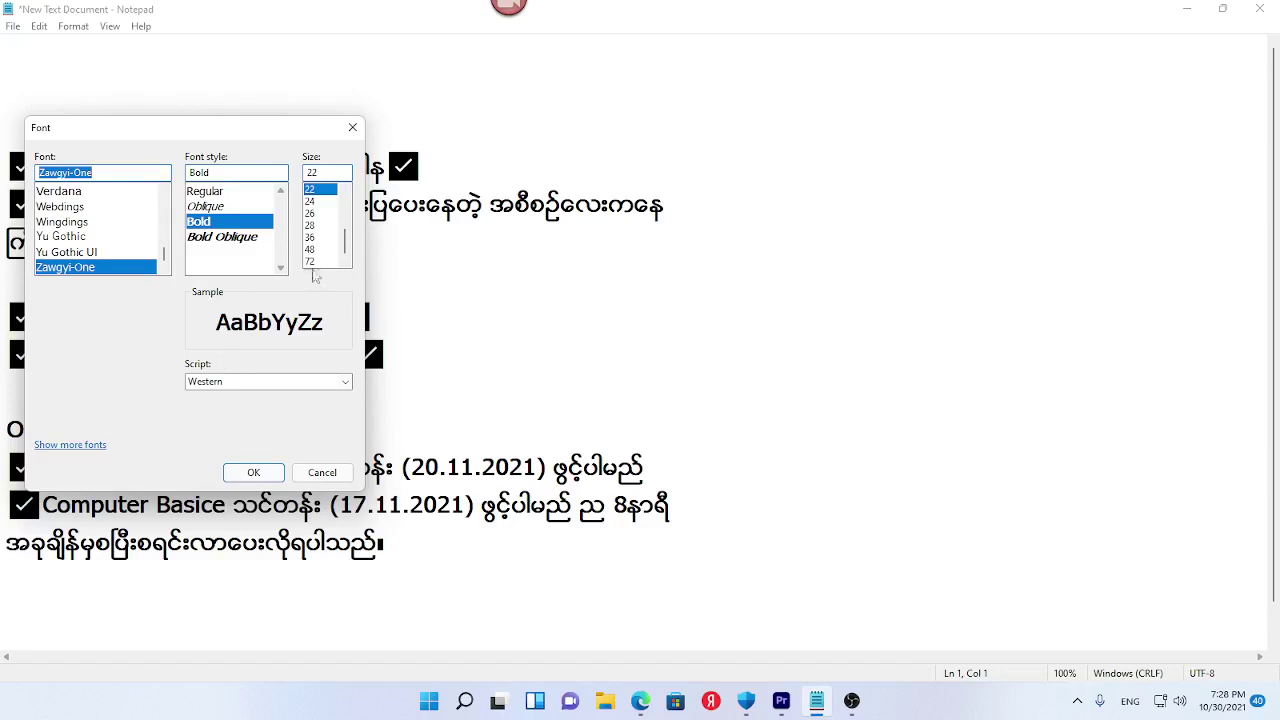
pyautogui.click(311, 226)
pyautogui.click(254, 472)
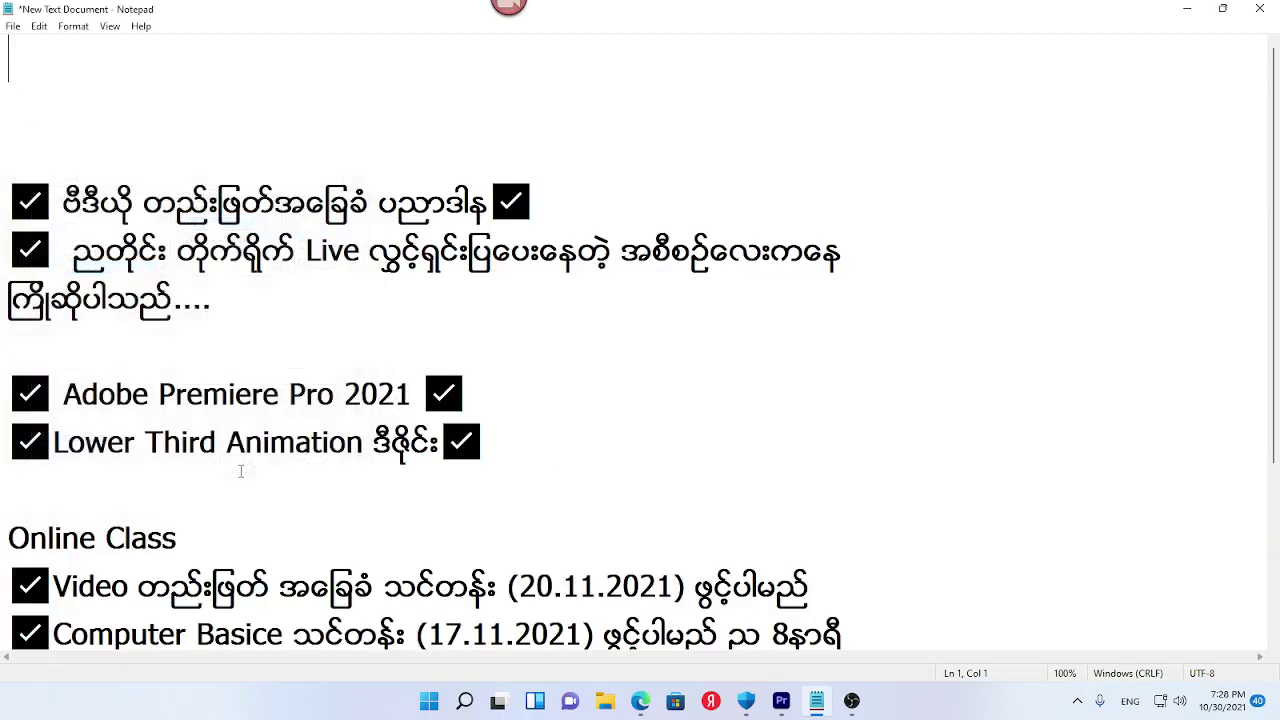
pyautogui.click(472, 420)
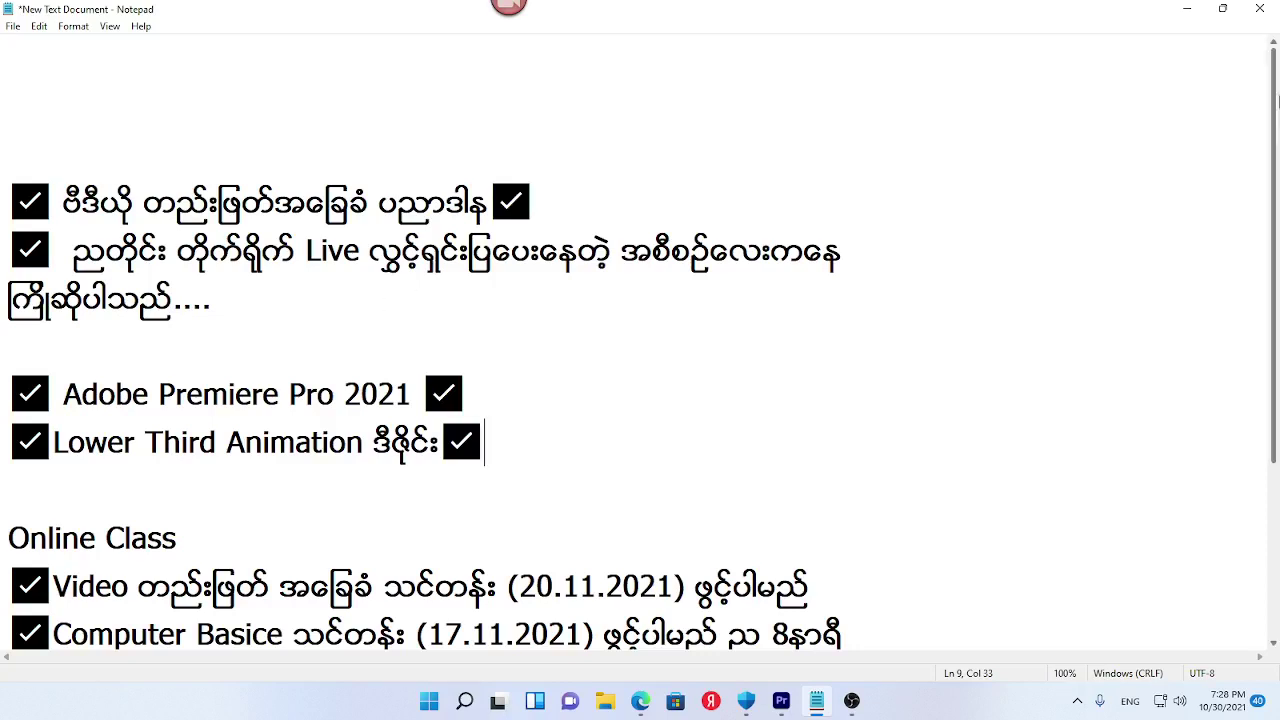
pyautogui.moveTo(1273, 73); pyautogui.dragTo(1273, 95)
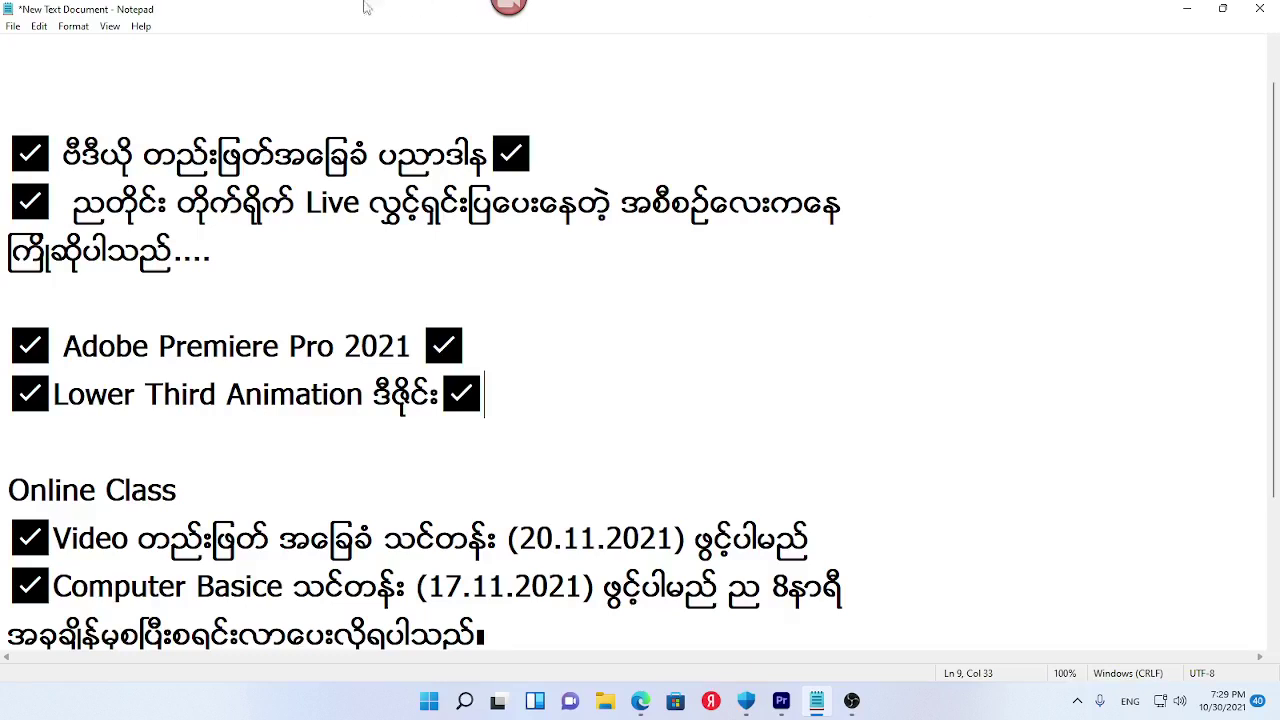
pyautogui.moveTo(146, 153); pyautogui.dragTo(328, 153)
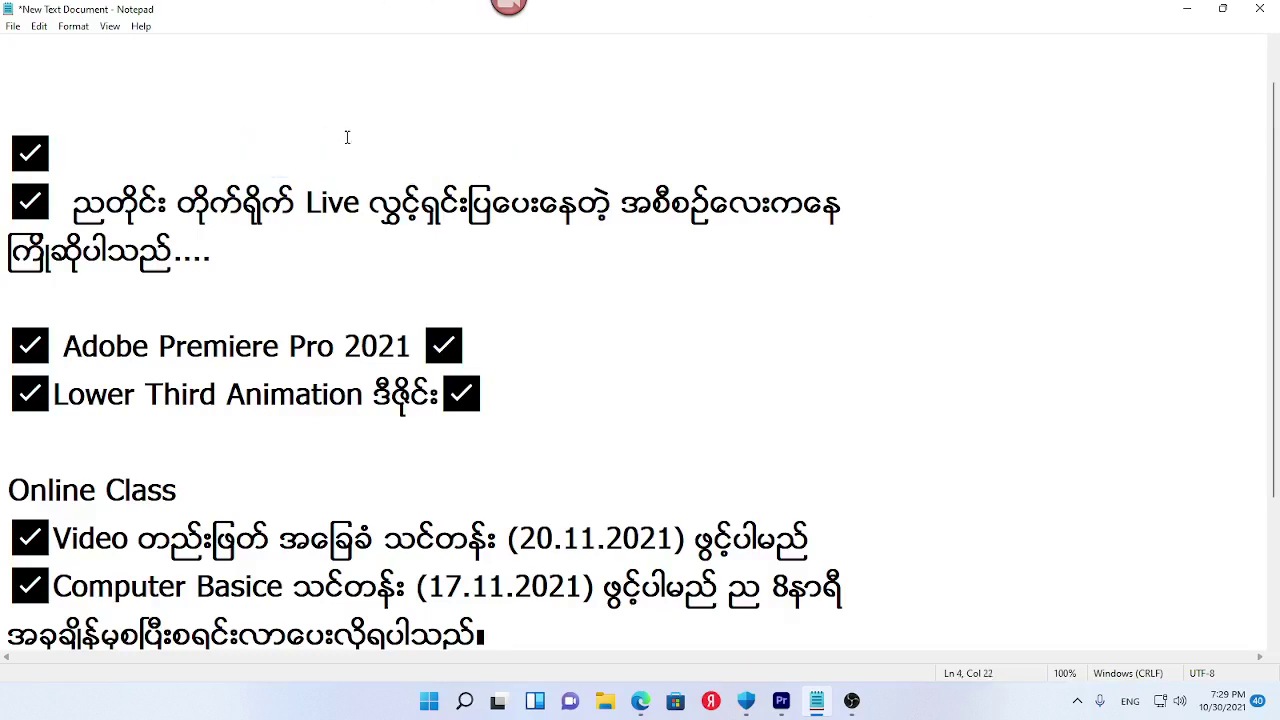
pyautogui.click(447, 155)
pyautogui.moveTo(490, 155); pyautogui.dragTo(468, 155)
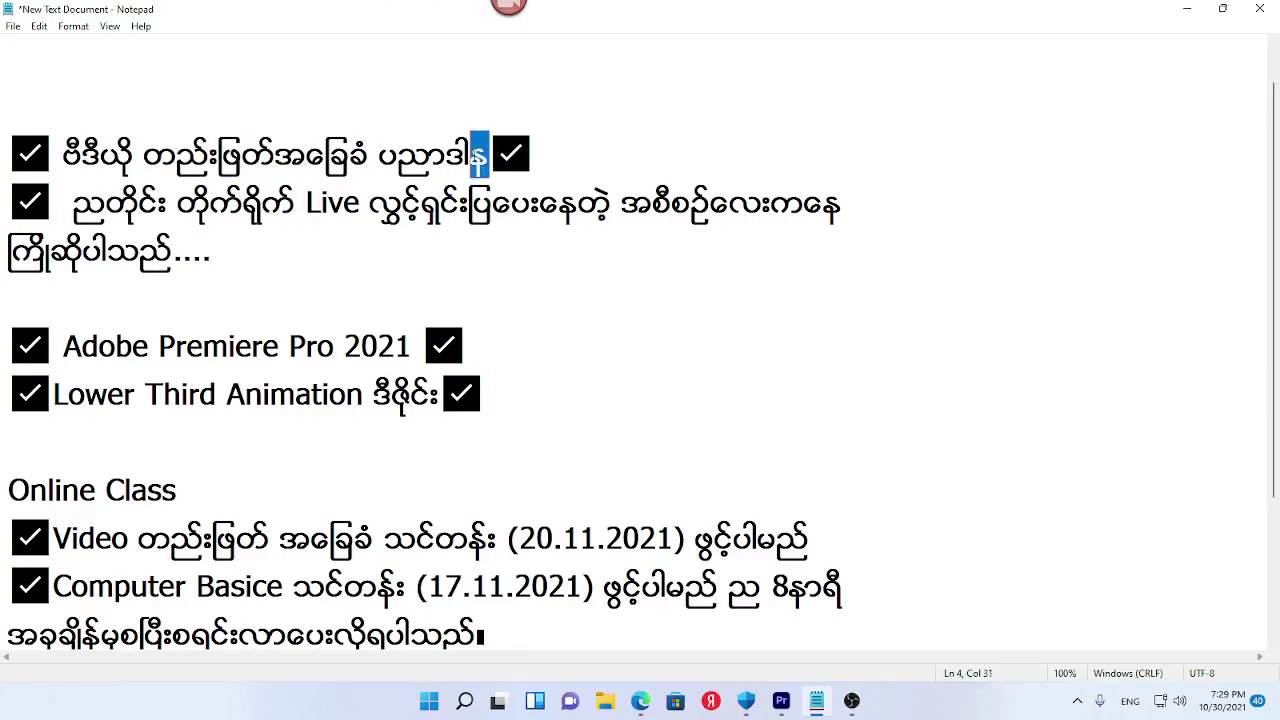
pyautogui.click(75, 203)
pyautogui.moveTo(75, 203); pyautogui.dragTo(108, 203)
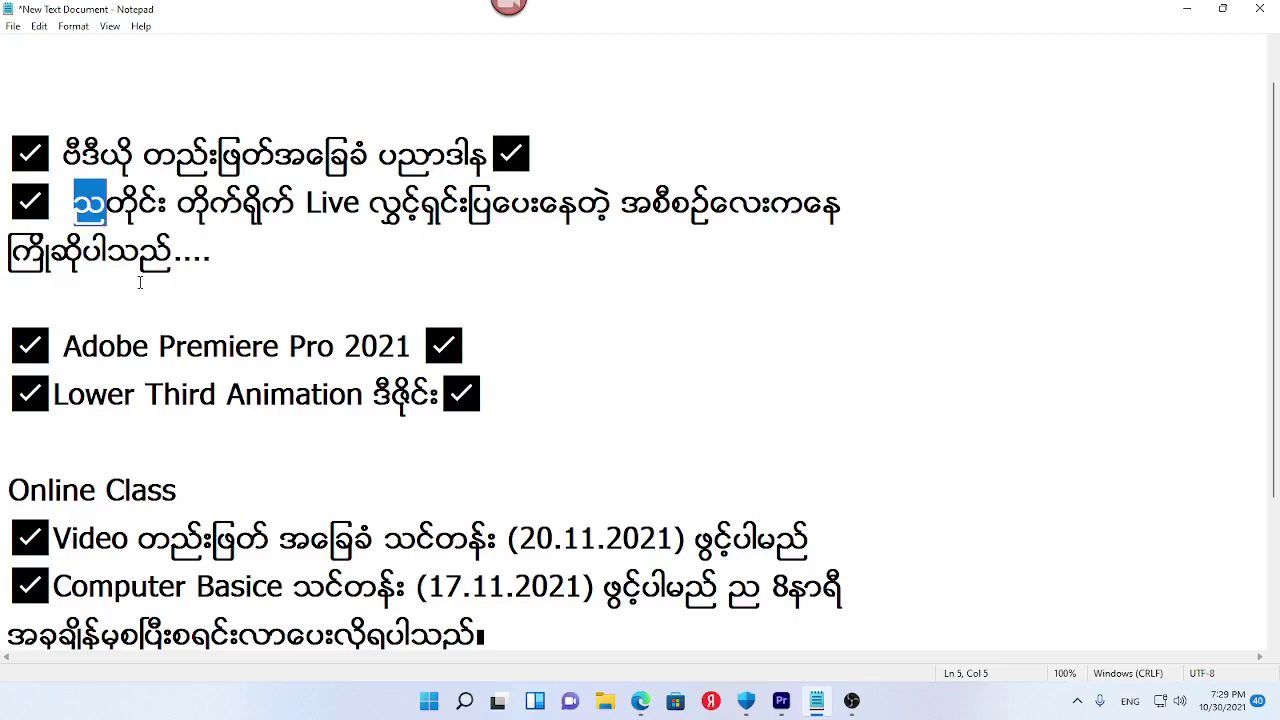
pyautogui.moveTo(62, 346); pyautogui.dragTo(410, 346)
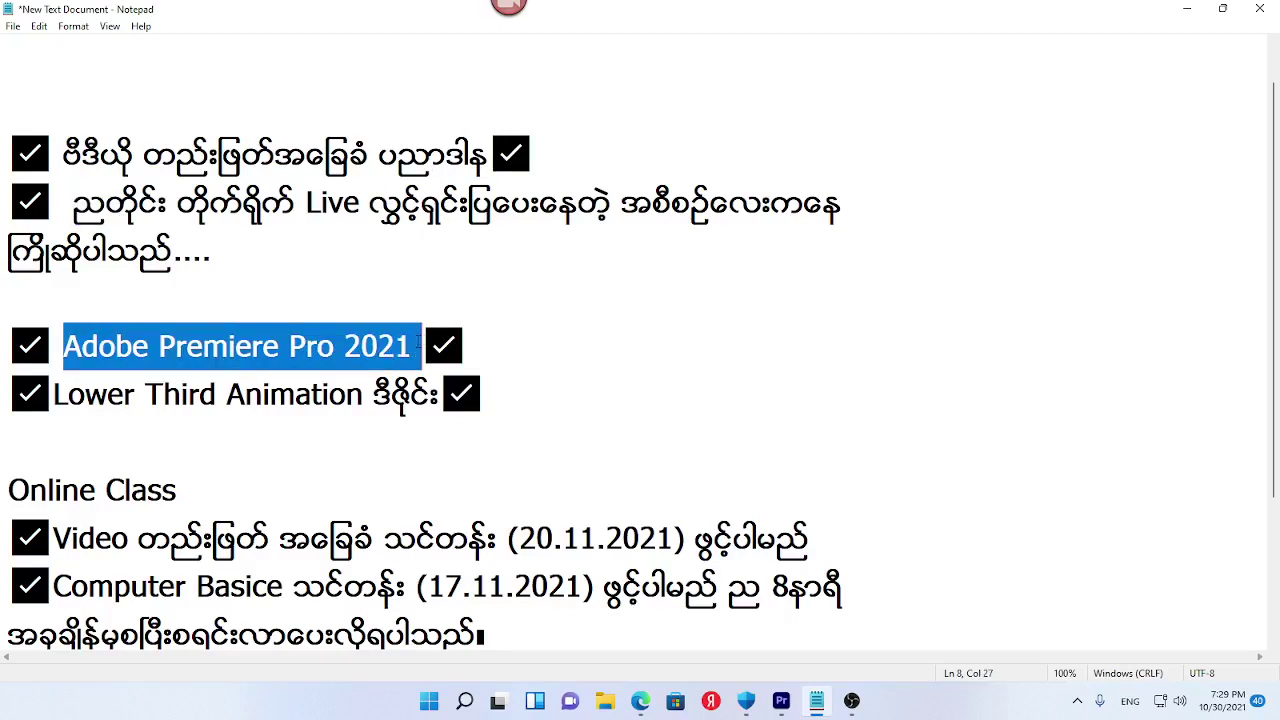
pyautogui.moveTo(484, 394); pyautogui.dragTo(14, 394)
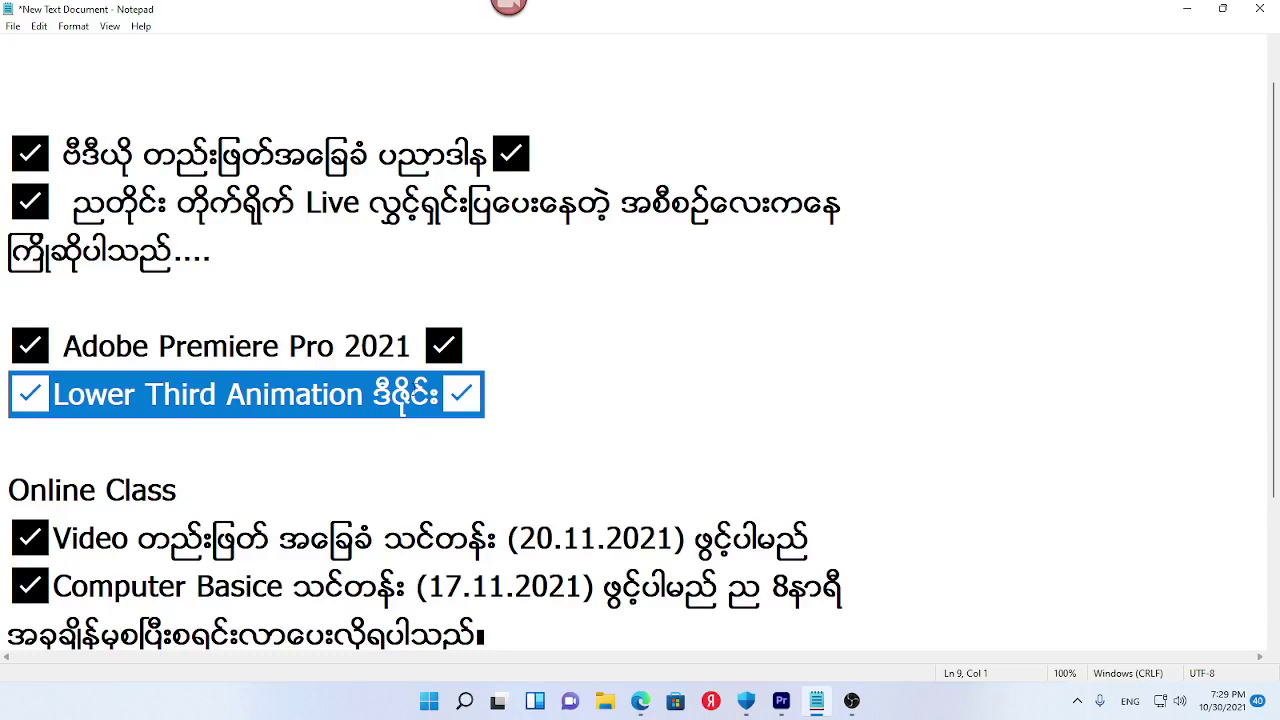
pyautogui.click(707, 460)
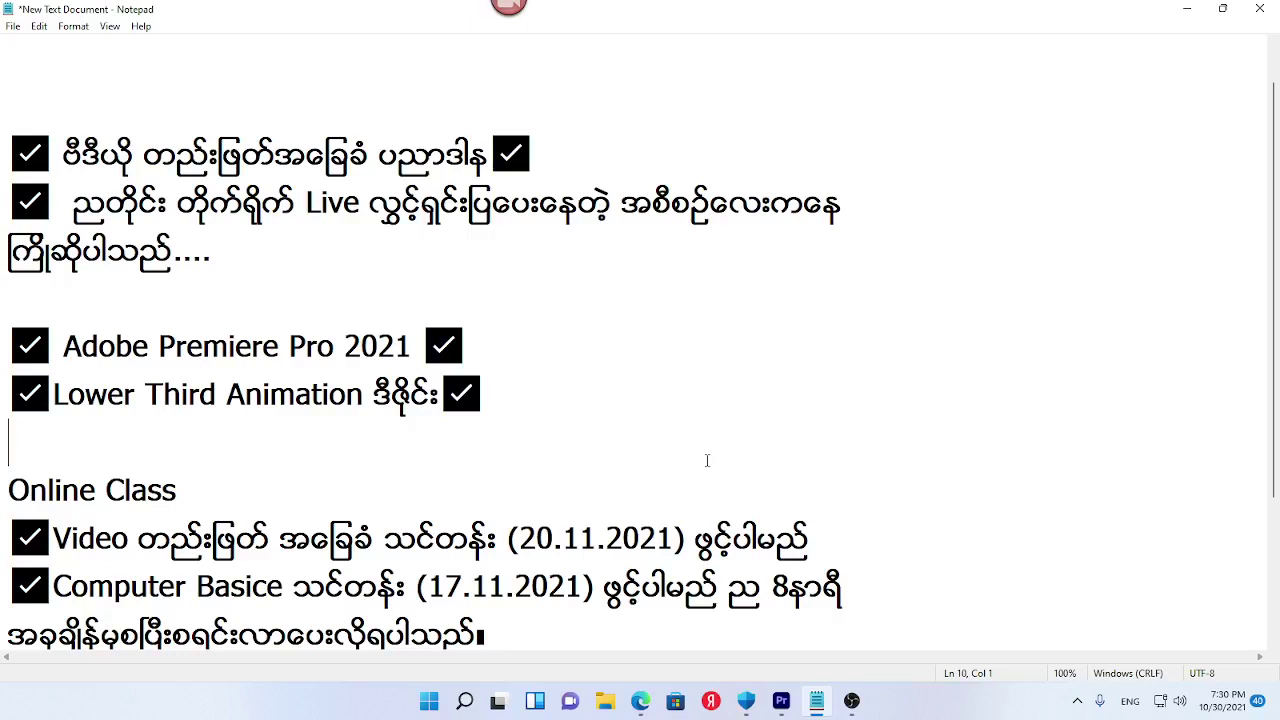
# Highlight the Lower Third Animation line and the Video class title and date in the notes
pyautogui.click(749, 343)
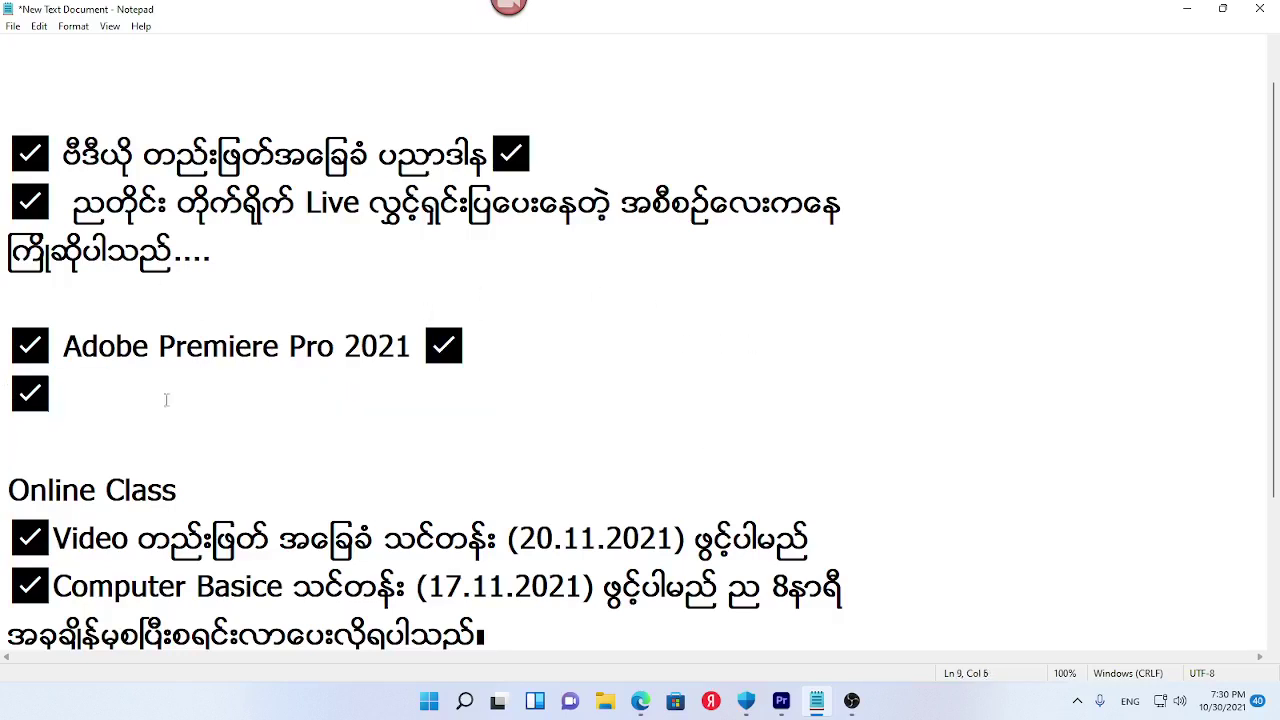
pyautogui.moveTo(54, 394); pyautogui.dragTo(440, 394)
pyautogui.click(523, 400)
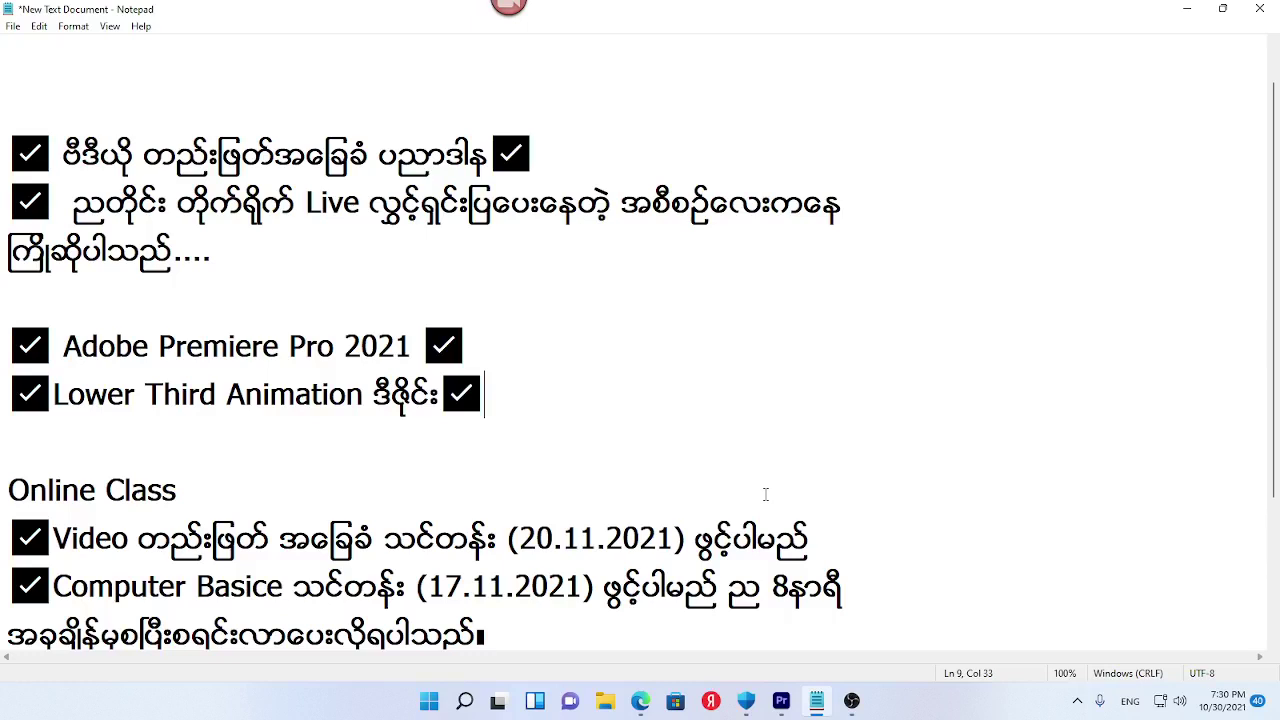
pyautogui.moveTo(53, 538); pyautogui.dragTo(581, 538)
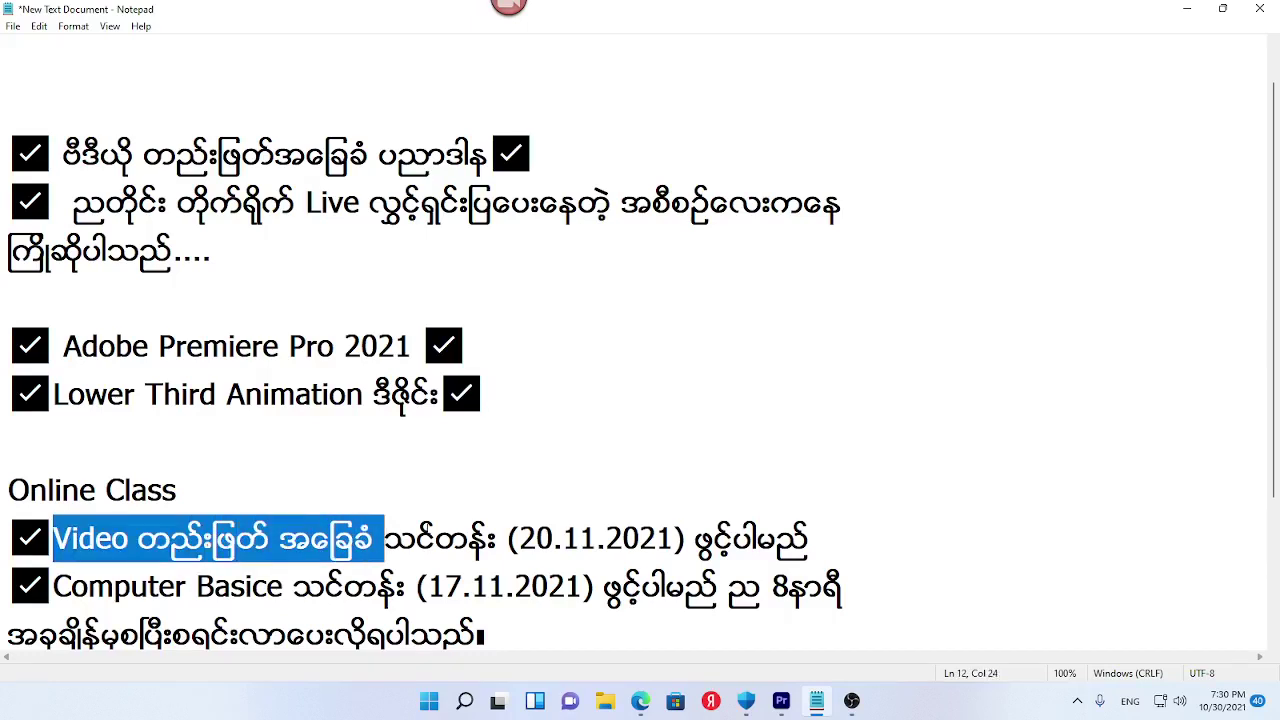
pyautogui.click(585, 527)
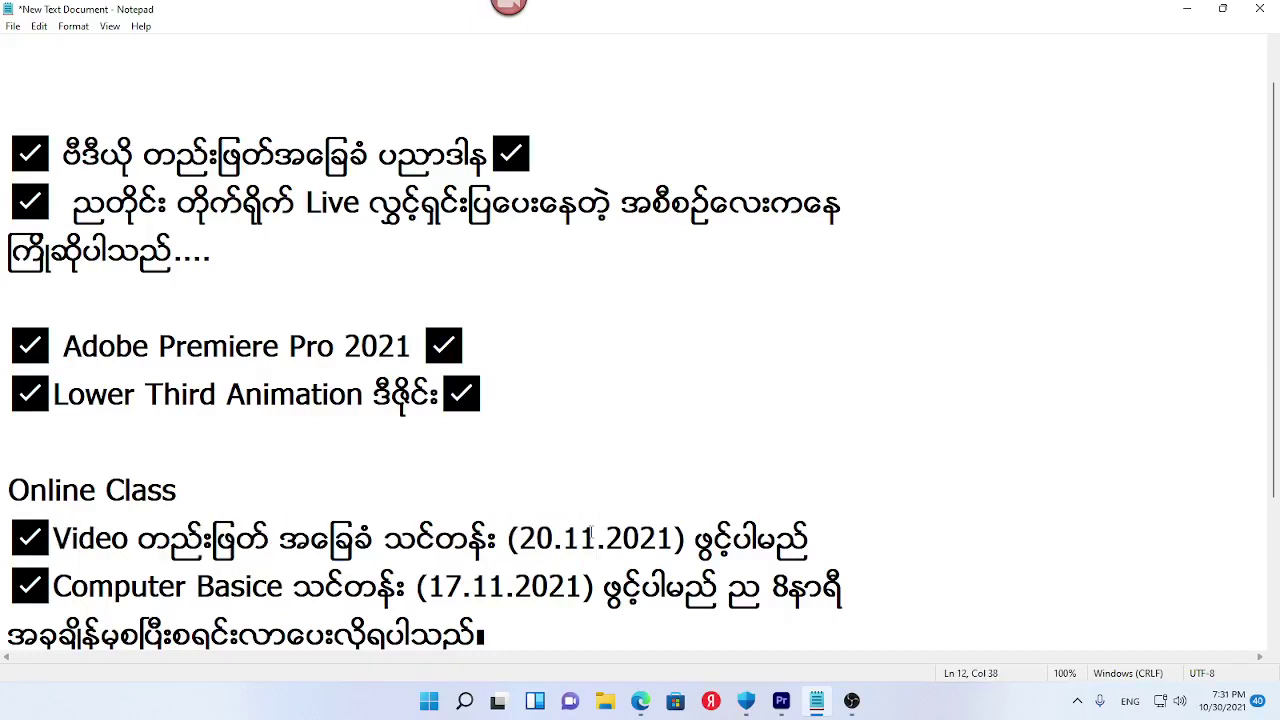
# Highlight the Computer Basice class name and its 17.11 date, then clear the selection
pyautogui.hotkey('shift', 'Left')
pyautogui.hotkey('shift', 'Left')
pyautogui.moveTo(53, 587); pyautogui.dragTo(378, 588)
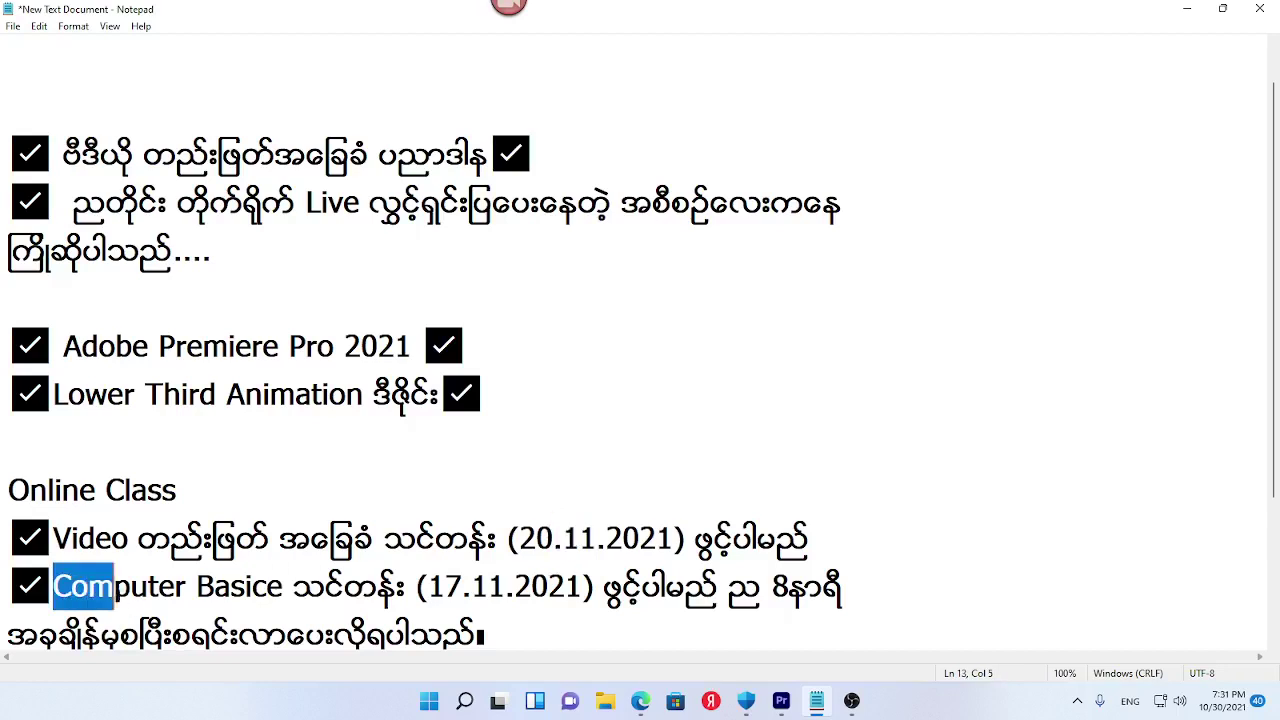
pyautogui.click(434, 594)
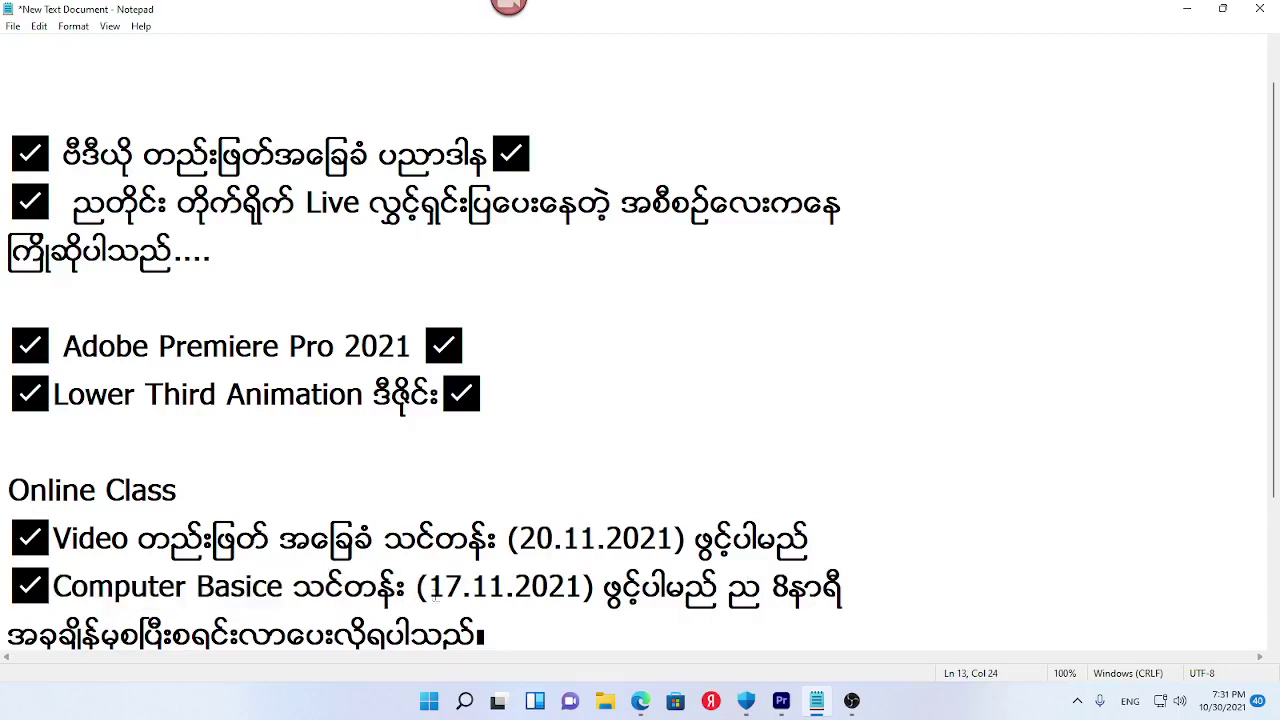
pyautogui.moveTo(500, 588); pyautogui.dragTo(426, 589)
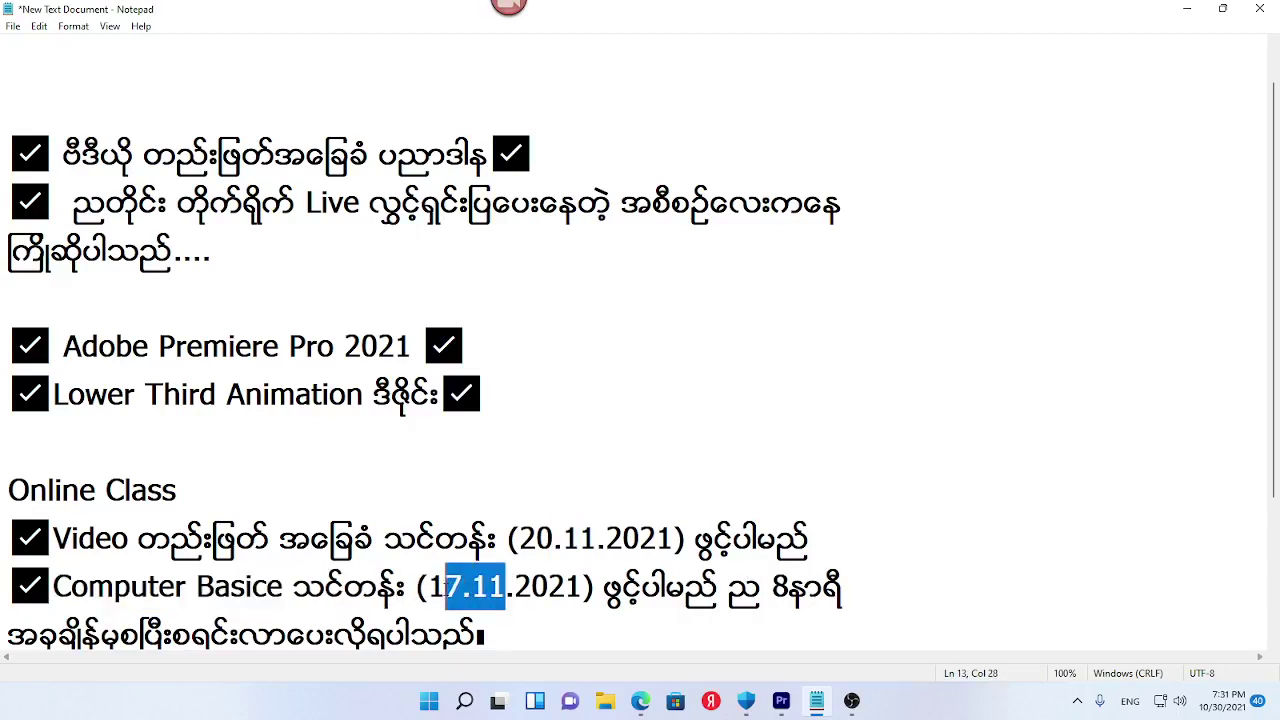
pyautogui.click(886, 542)
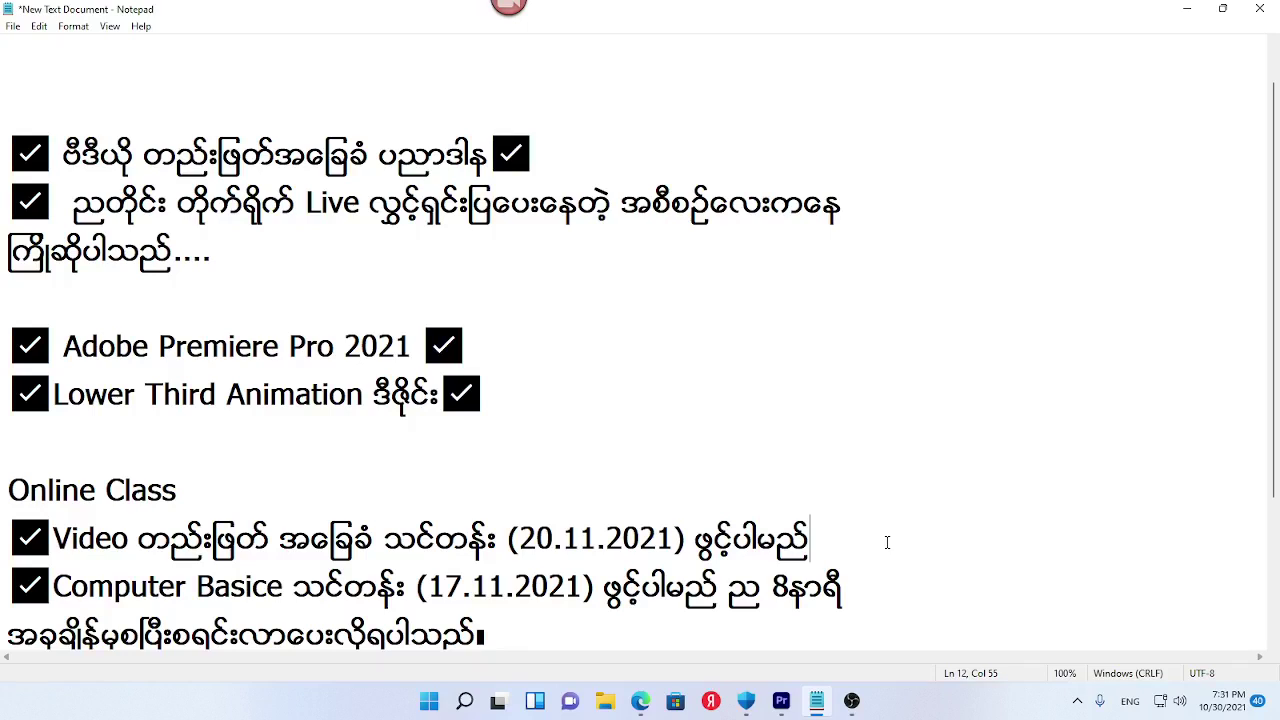
# Import MVI_0008.mp4 from the Desktop and drag it onto the Timeline to make an MVI_0008 sequence
pyautogui.click(781, 700)
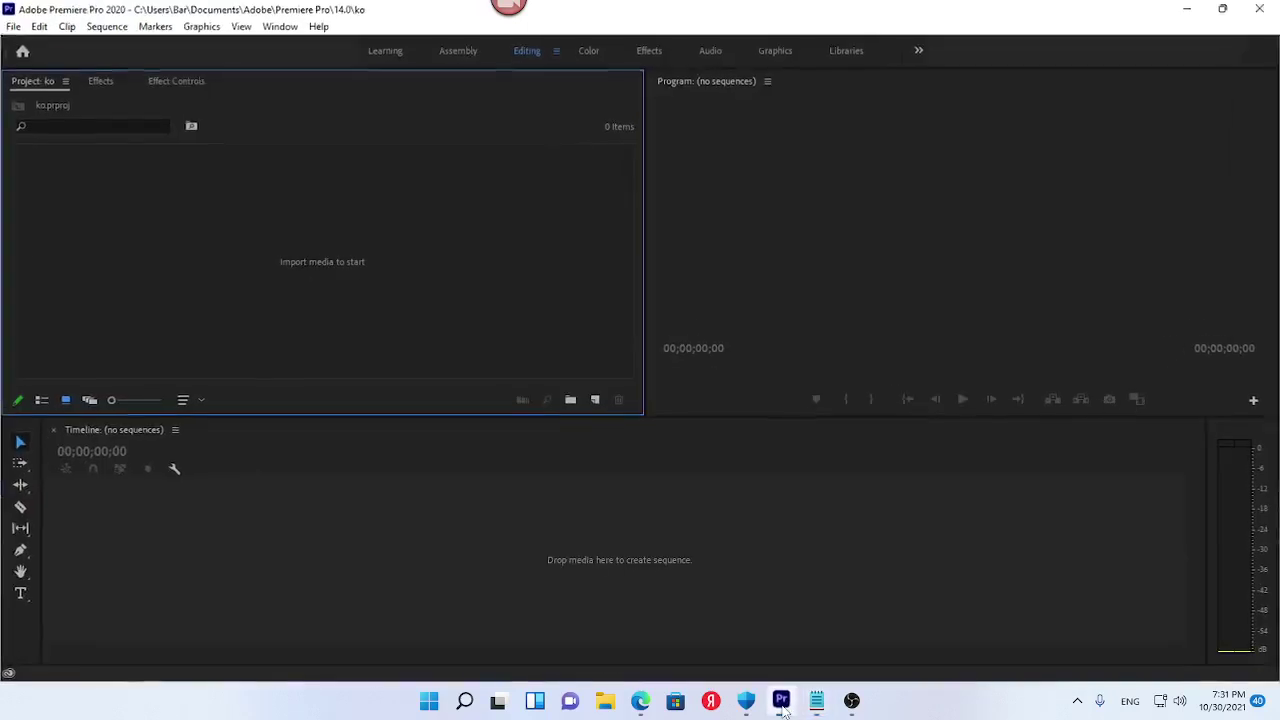
pyautogui.doubleClick(274, 249)
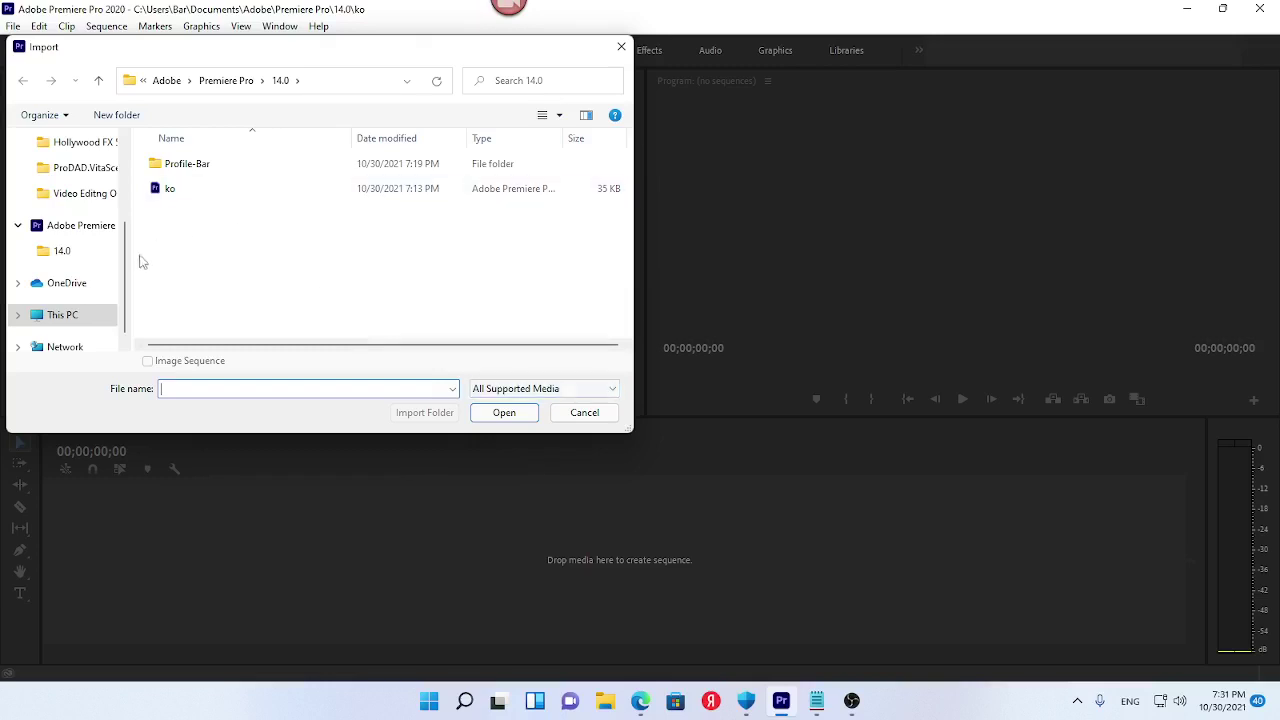
pyautogui.scroll(5, 105, 200)
pyautogui.click(90, 174)
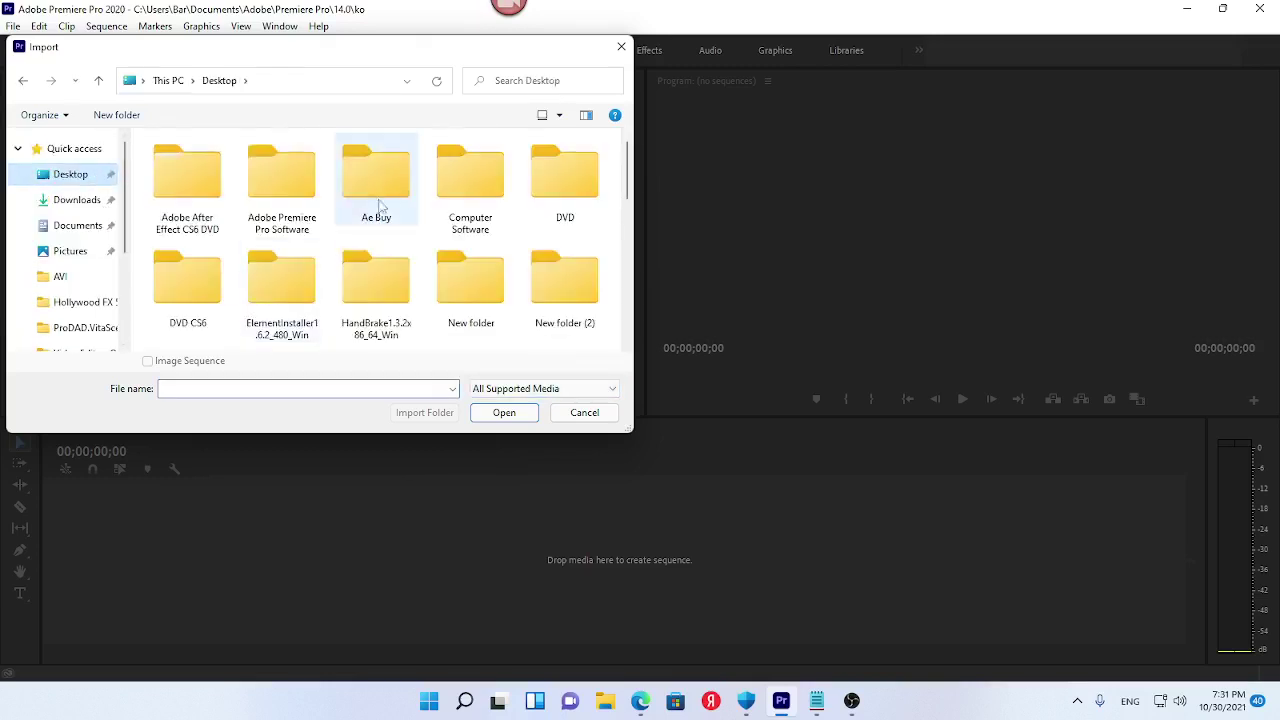
pyautogui.scroll(-3, 392, 212)
pyautogui.scroll(-5, 392, 212)
pyautogui.click(505, 210)
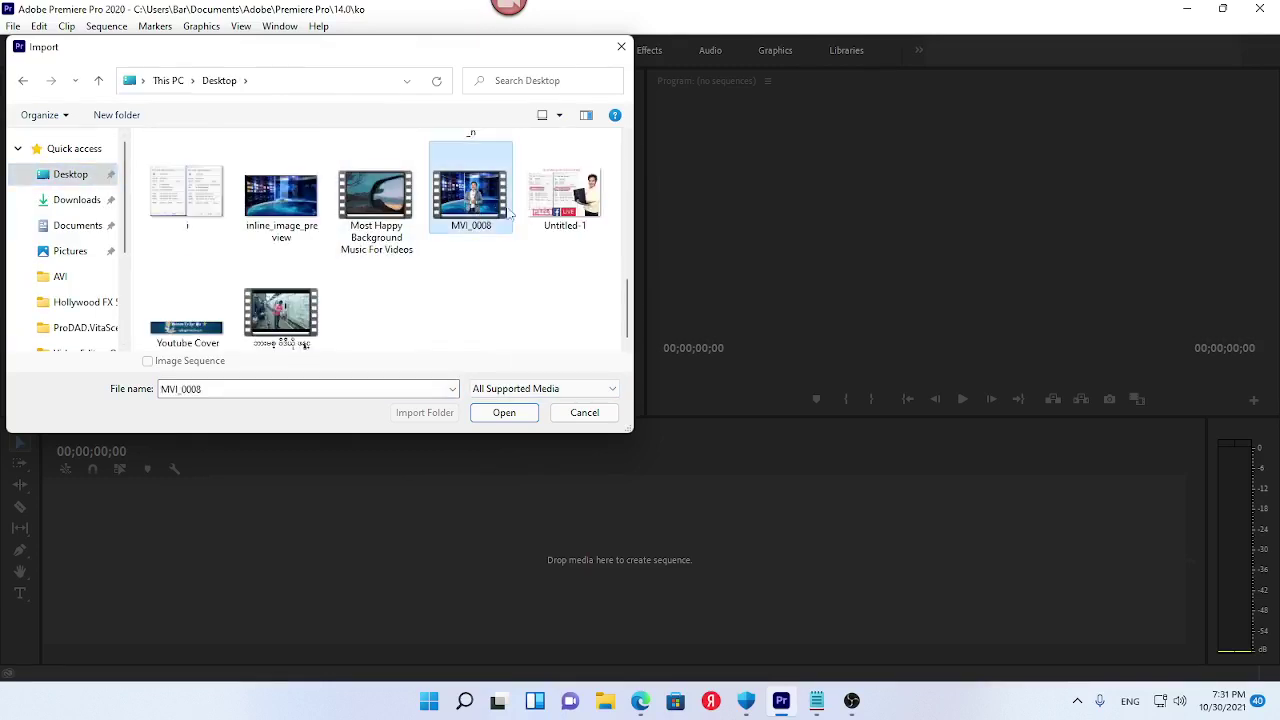
pyautogui.click(505, 412)
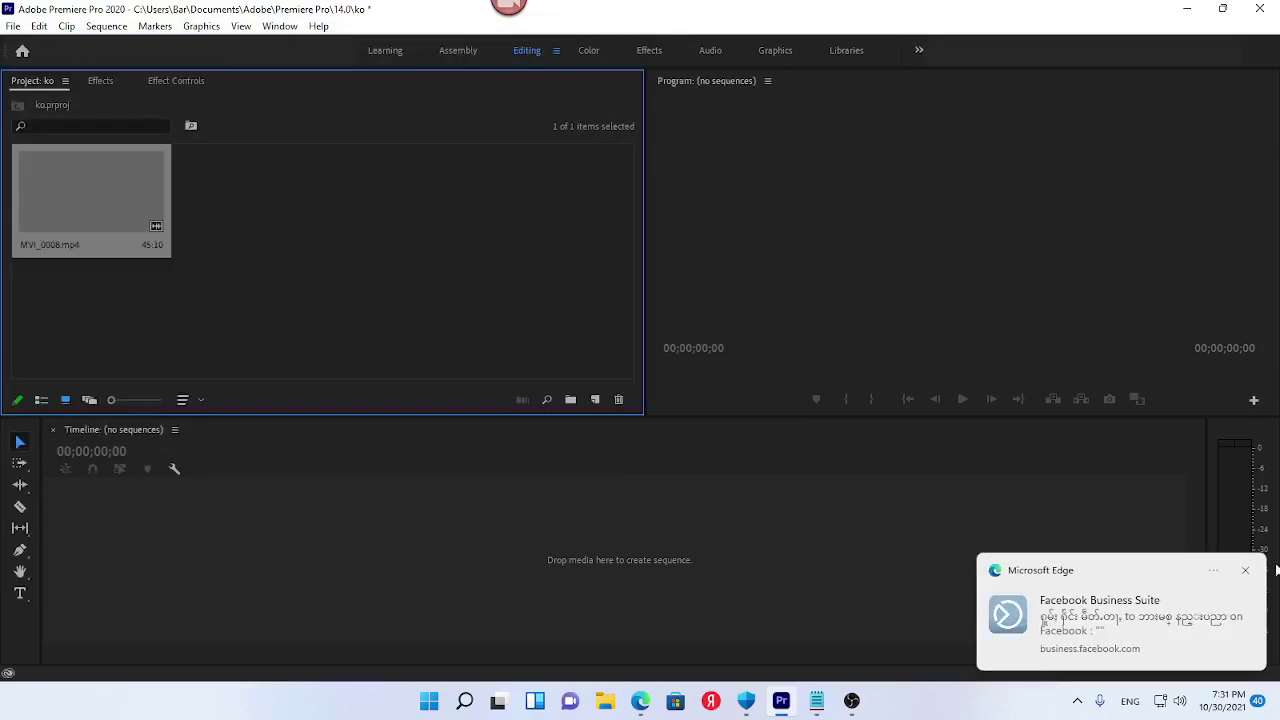
pyautogui.moveTo(82, 196); pyautogui.dragTo(258, 547)
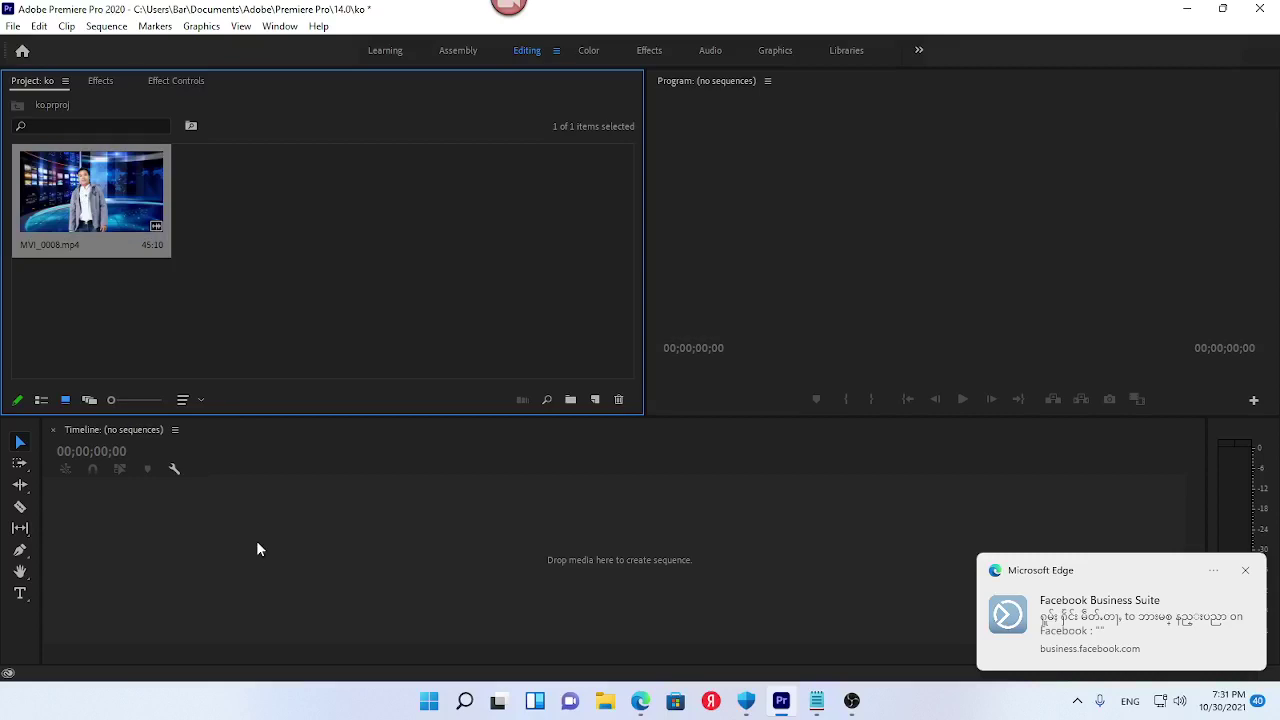
pyautogui.moveTo(233, 467); pyautogui.dragTo(236, 470)
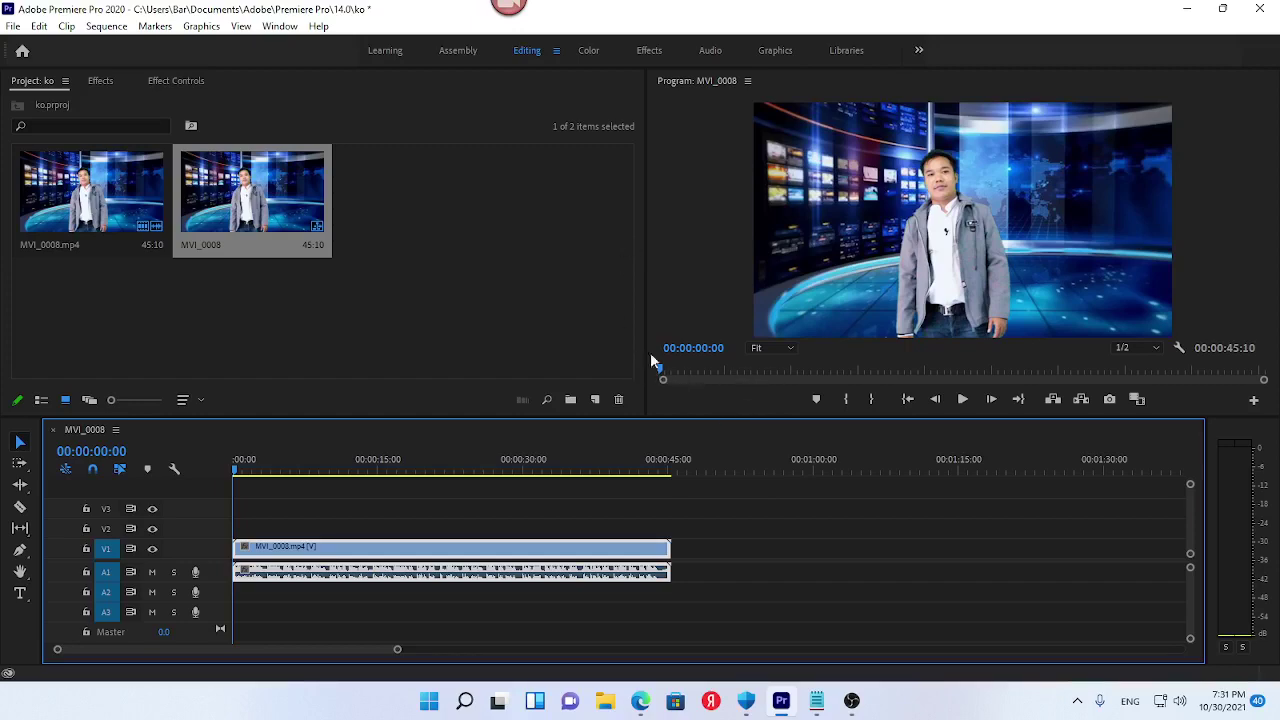
# Widen the Program Monitor, delete the A1 audio clip, play the sequence, then return to Notepad
pyautogui.click(636, 283)
pyautogui.moveTo(642, 257); pyautogui.dragTo(332, 257)
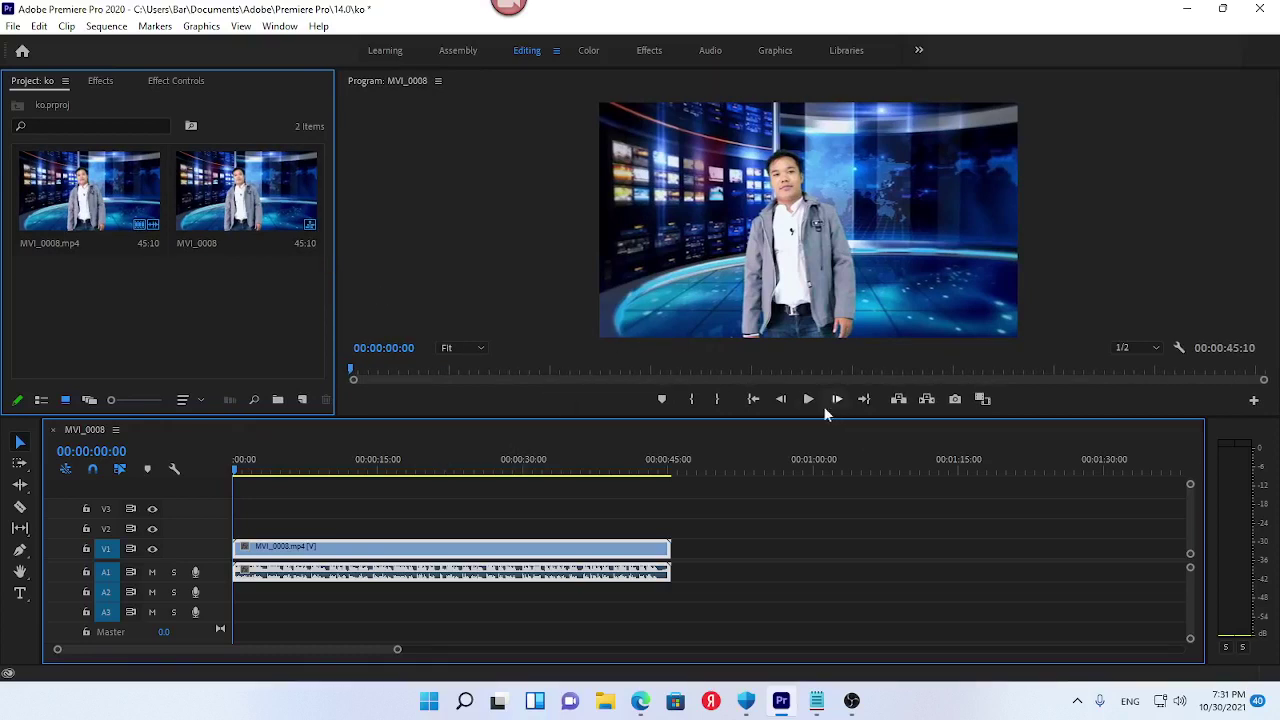
pyautogui.click(418, 583)
pyautogui.click(716, 580)
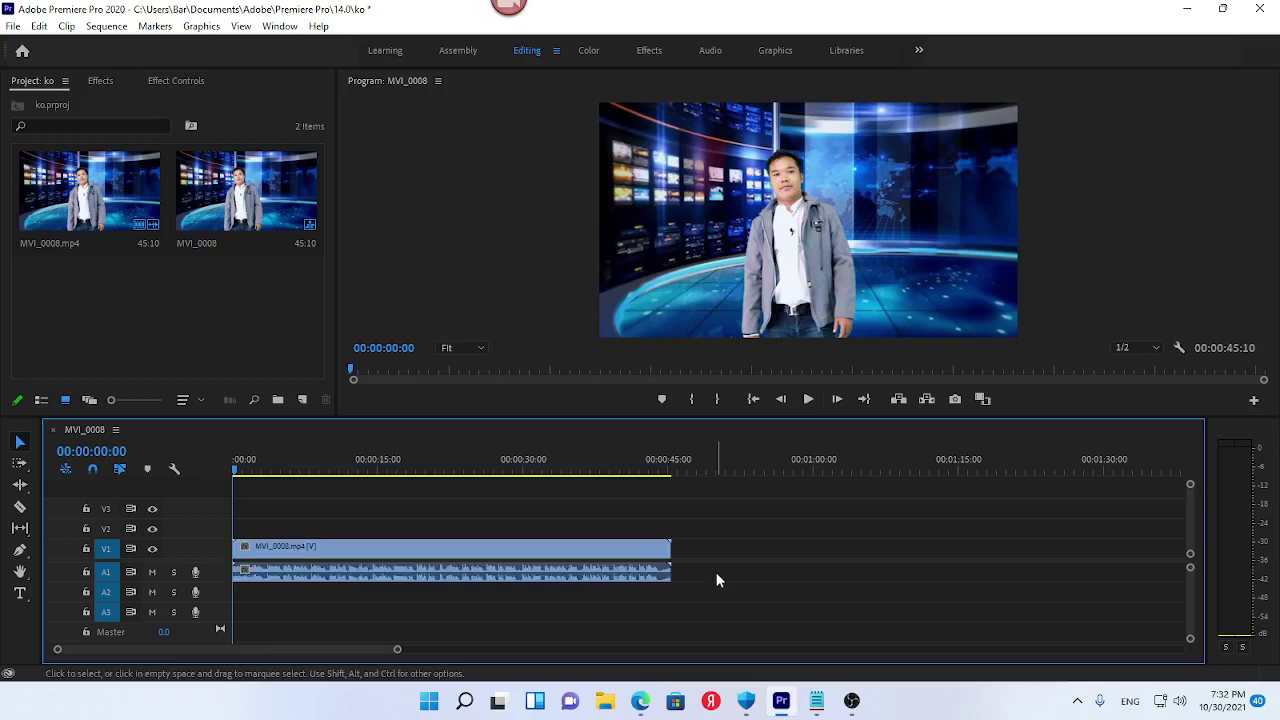
pyautogui.moveTo(716, 580); pyautogui.dragTo(234, 588)
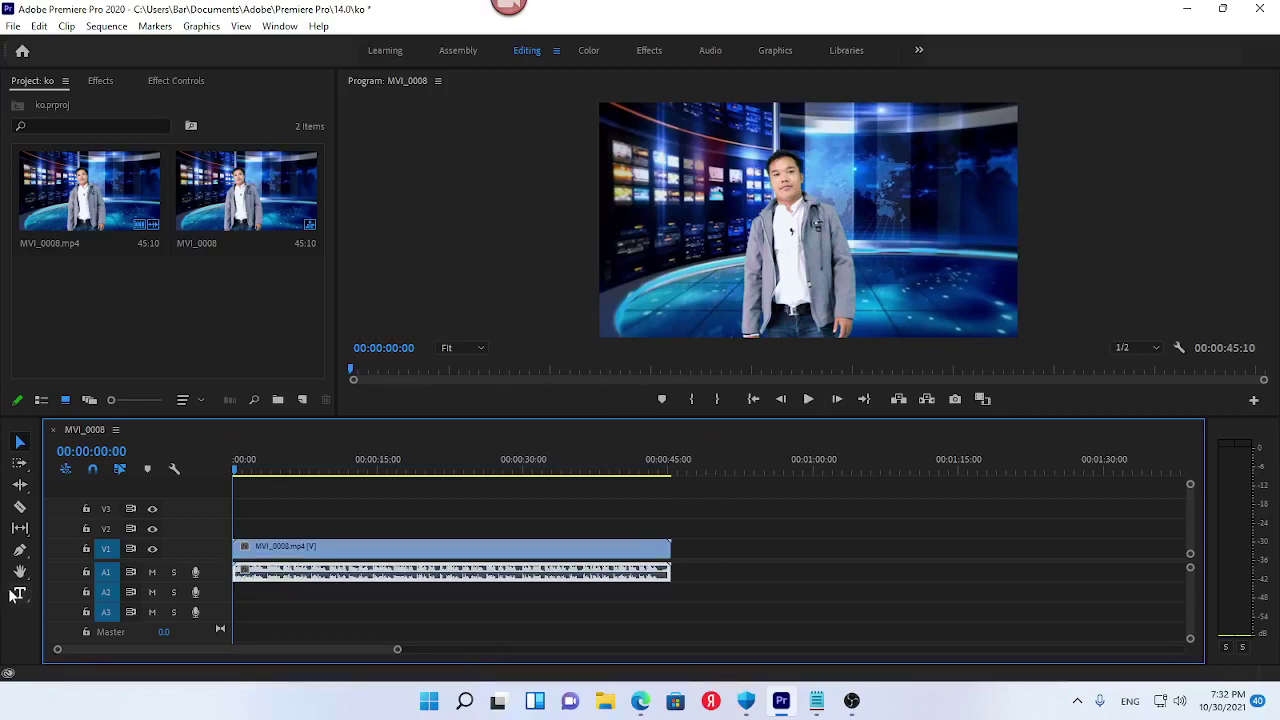
pyautogui.press('Delete')
pyautogui.click(810, 399)
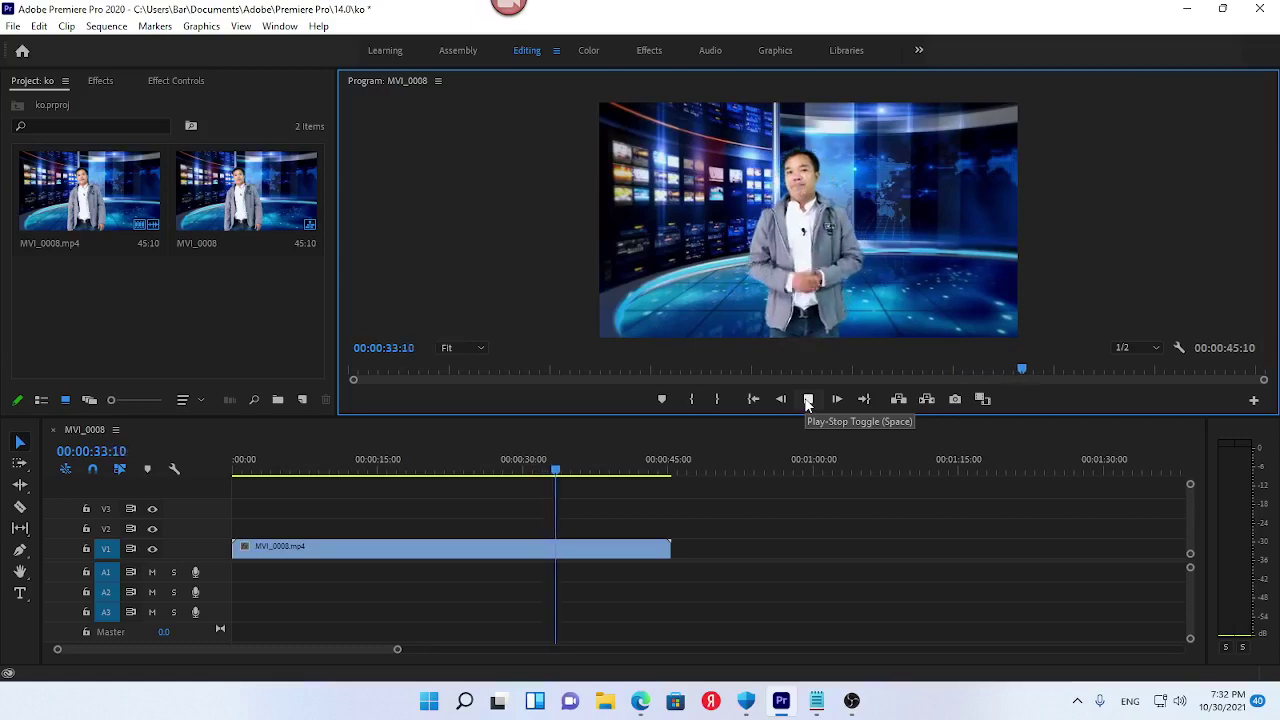
pyautogui.click(816, 700)
# Highlight the Lower Third Animation and Adobe Premiere Pro 2021 note lines, then return to Premiere Pro
pyautogui.moveTo(53, 394); pyautogui.dragTo(530, 389)
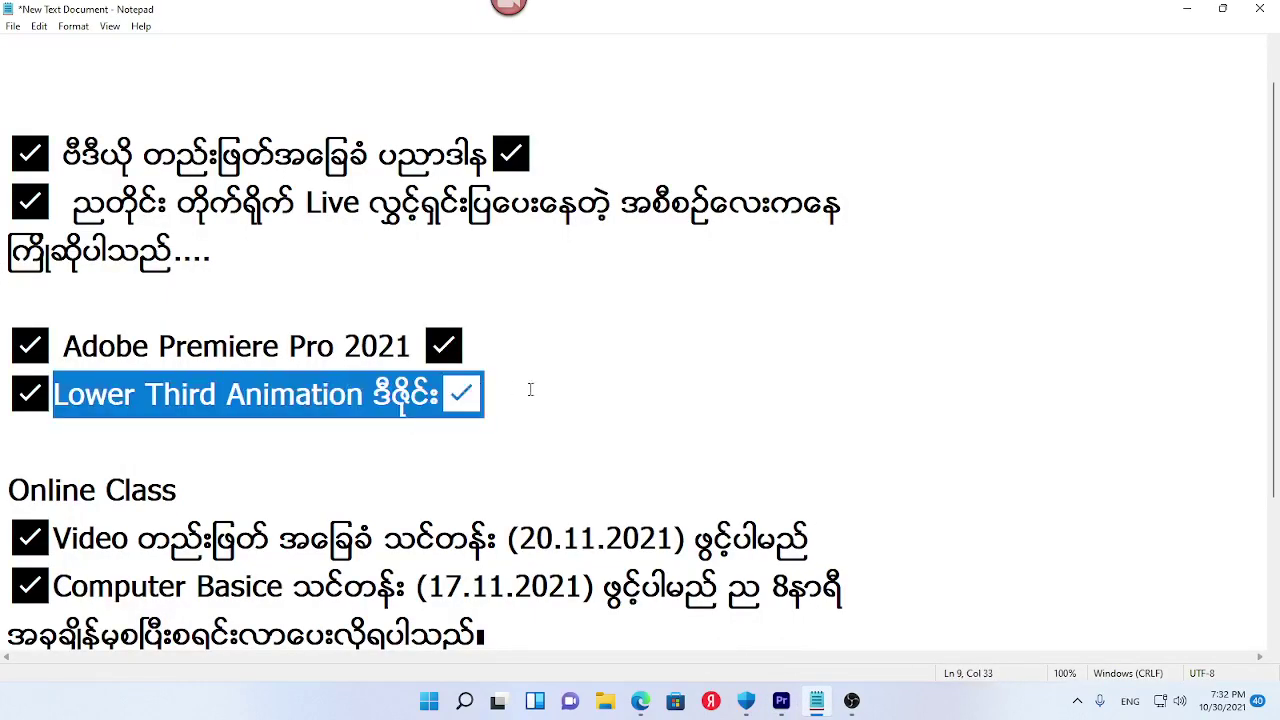
pyautogui.moveTo(480, 346); pyautogui.dragTo(53, 320)
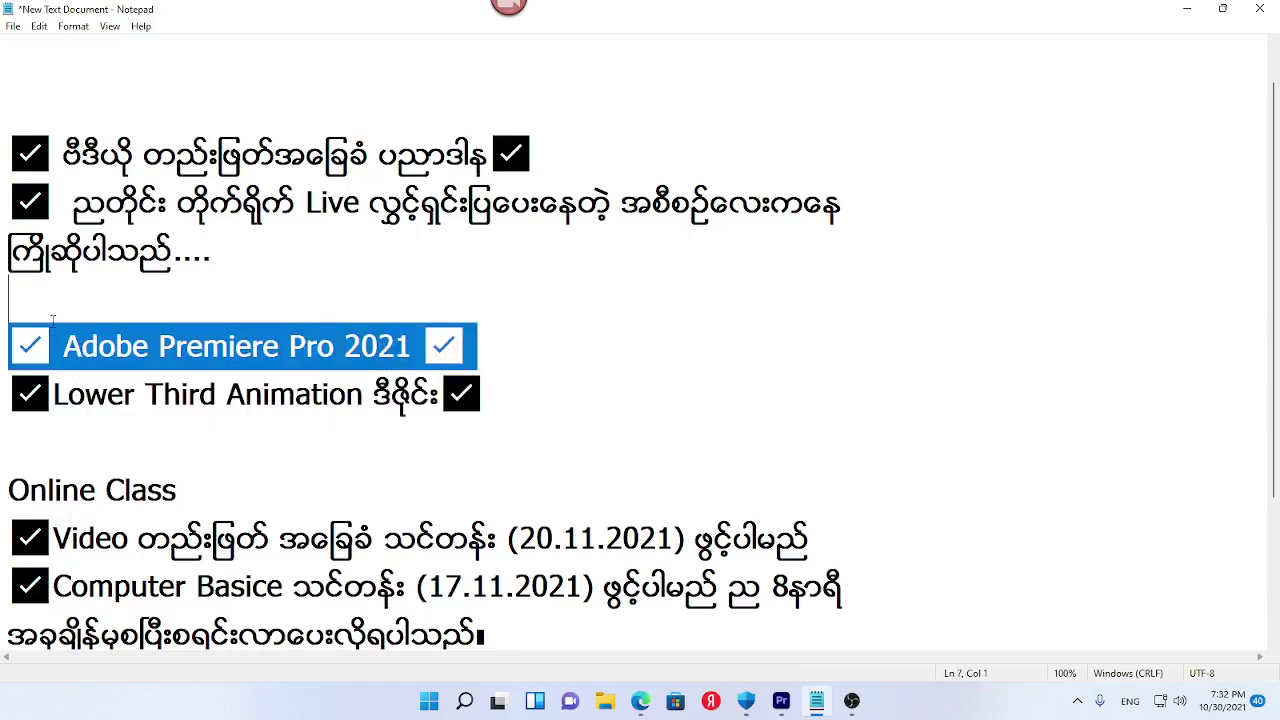
pyautogui.click(700, 430)
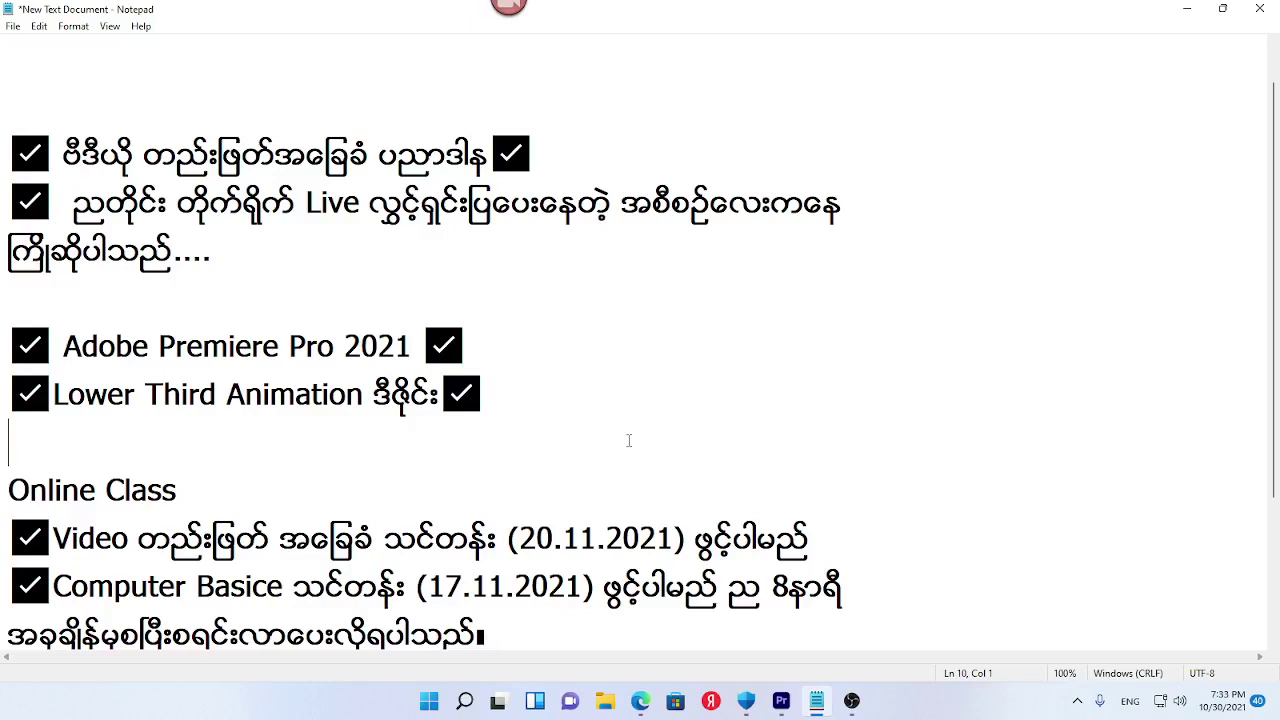
pyautogui.click(781, 700)
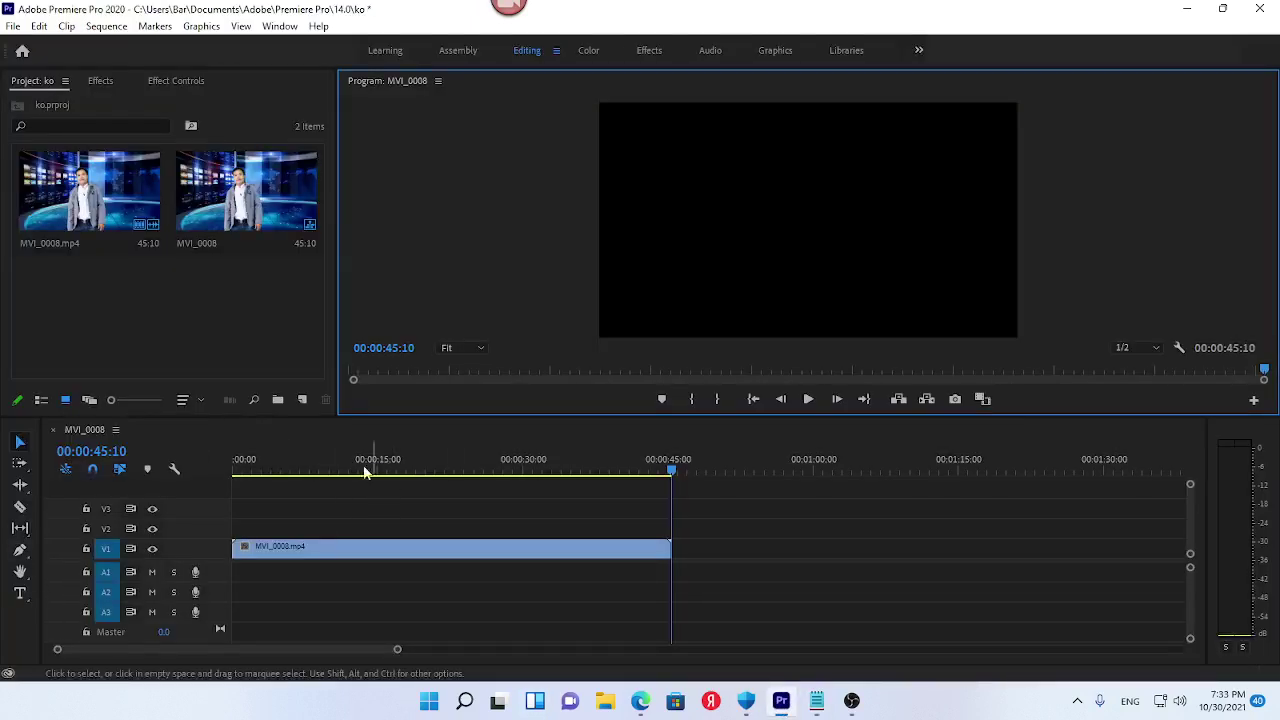
# At the sequence start, draw a small grey circle in the frame's lower-left with the Ellipse Tool and select it
pyautogui.click(300, 468)
pyautogui.moveTo(296, 470); pyautogui.dragTo(240, 468)
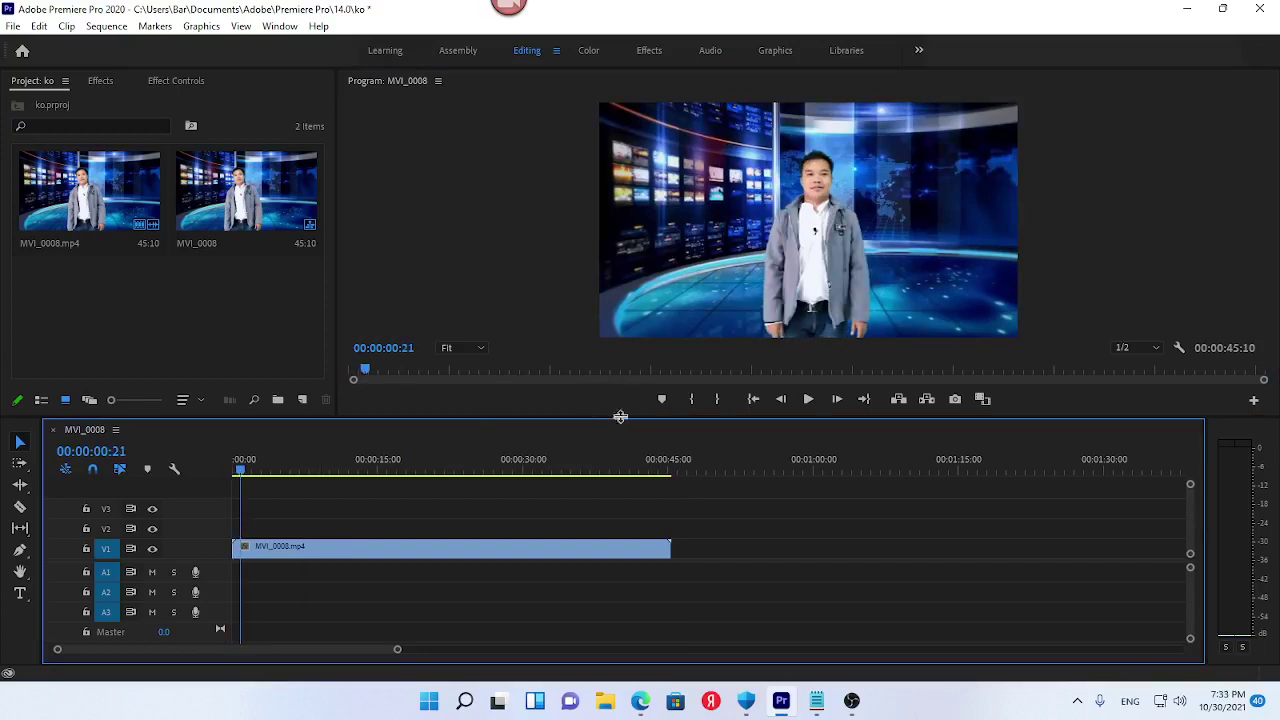
pyautogui.click(20, 550)
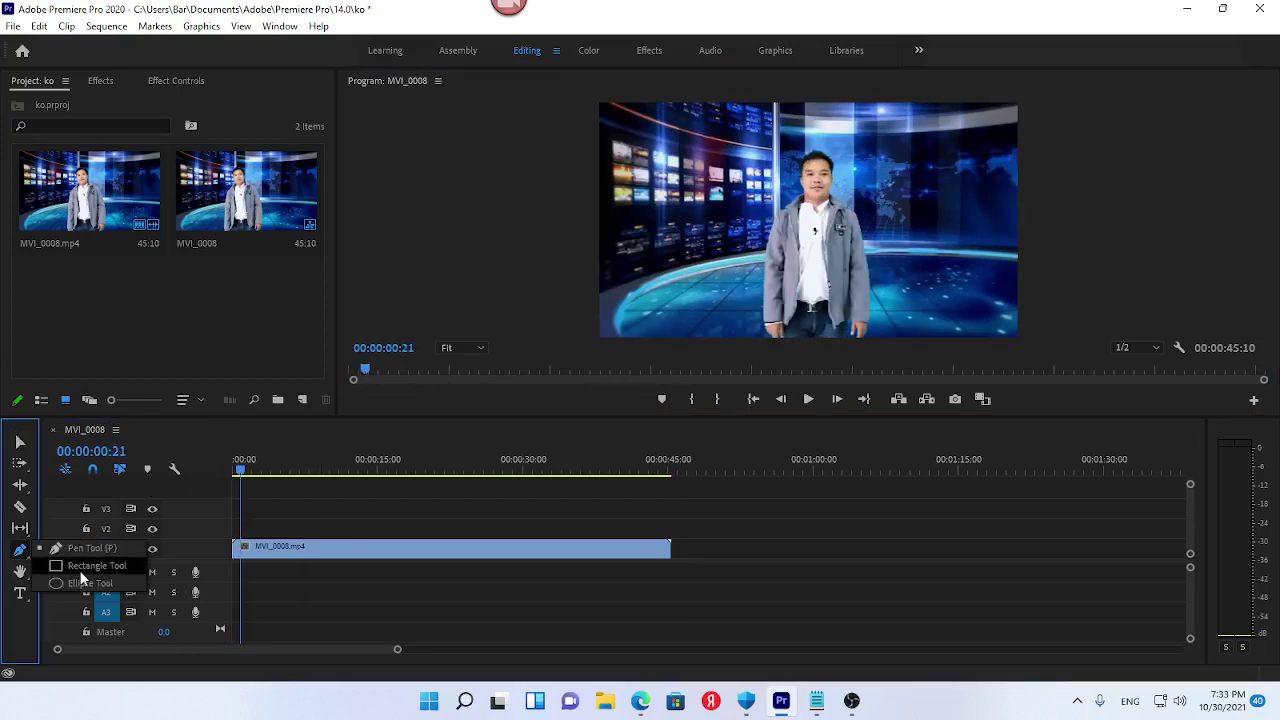
pyautogui.click(83, 585)
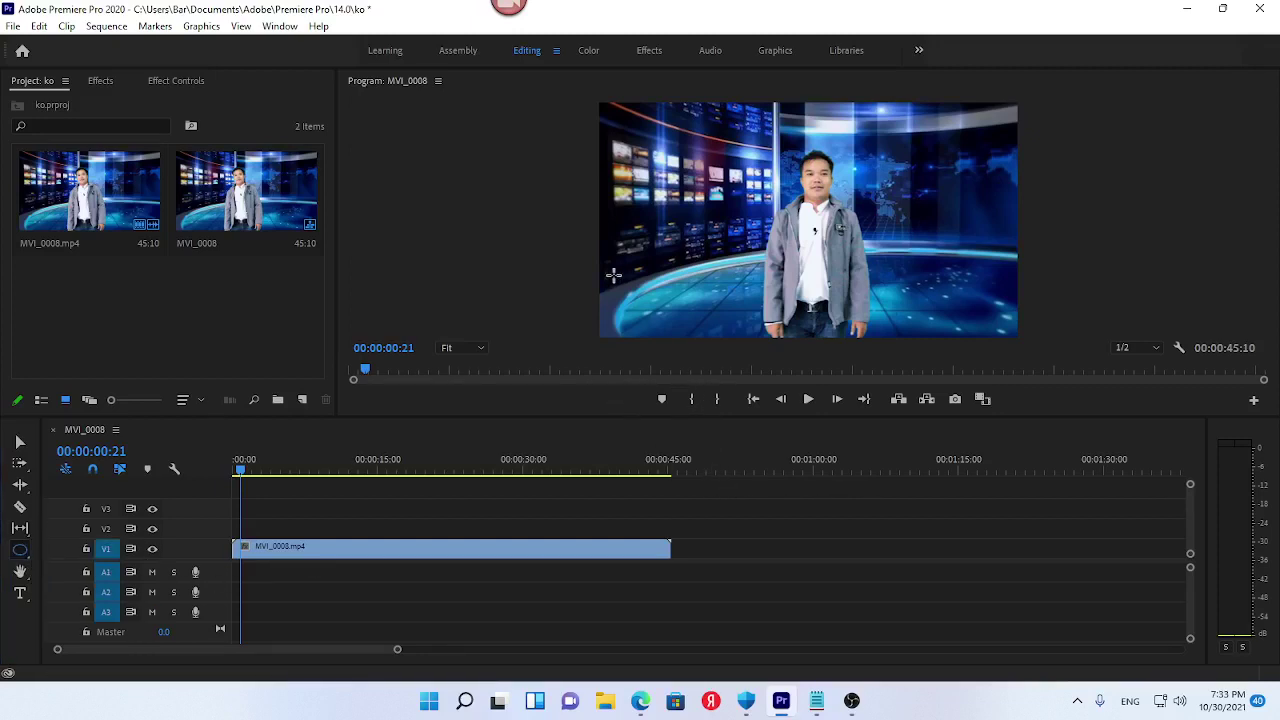
pyautogui.moveTo(614, 276); pyautogui.dragTo(660, 323)
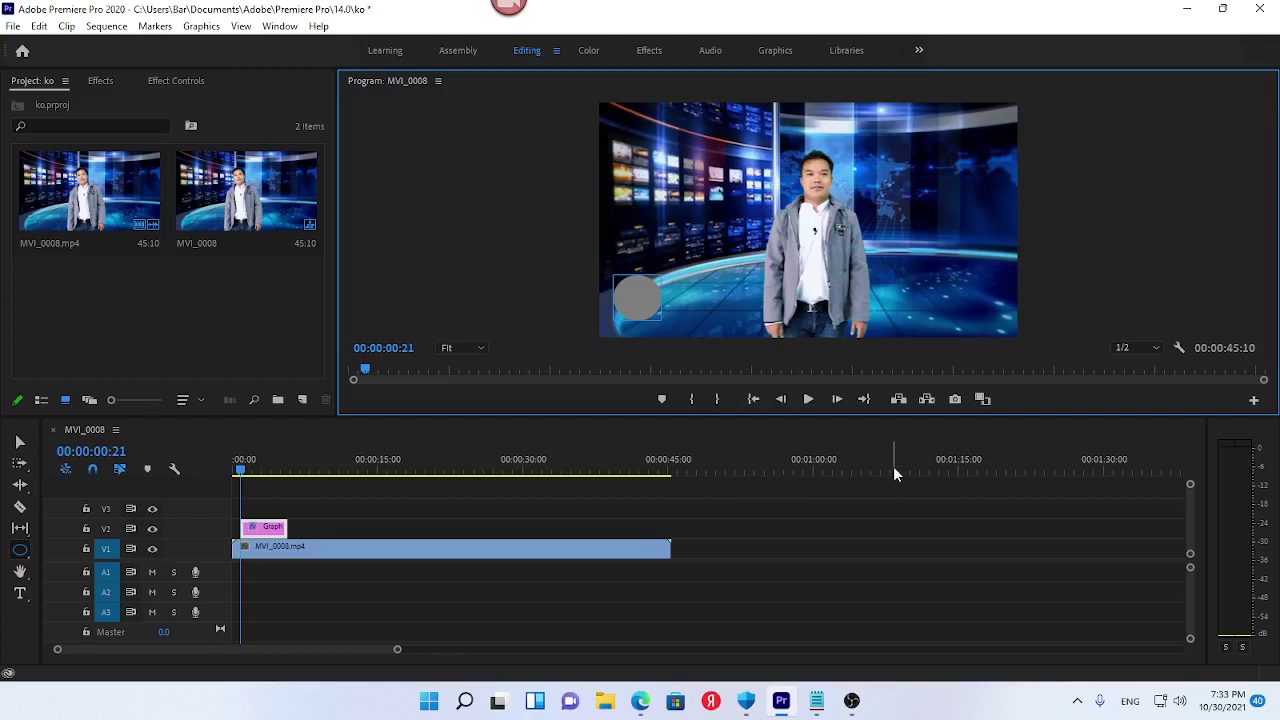
pyautogui.click(17, 444)
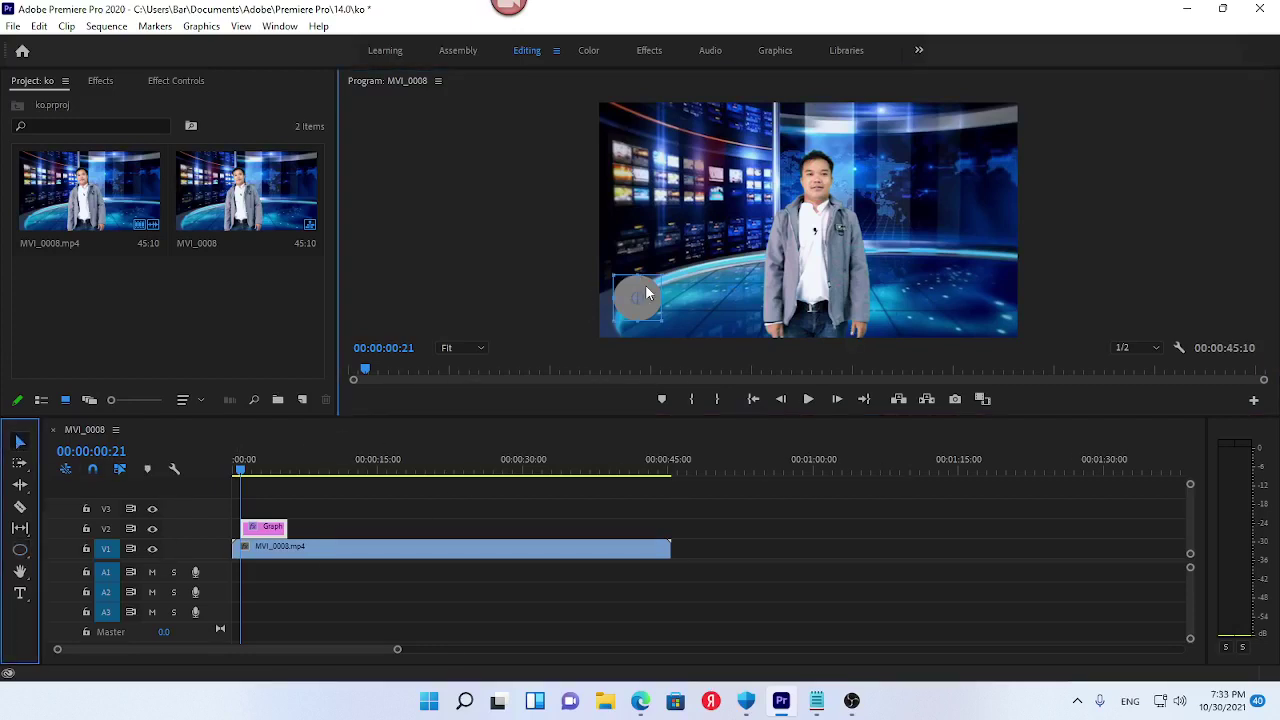
pyautogui.click(645, 292)
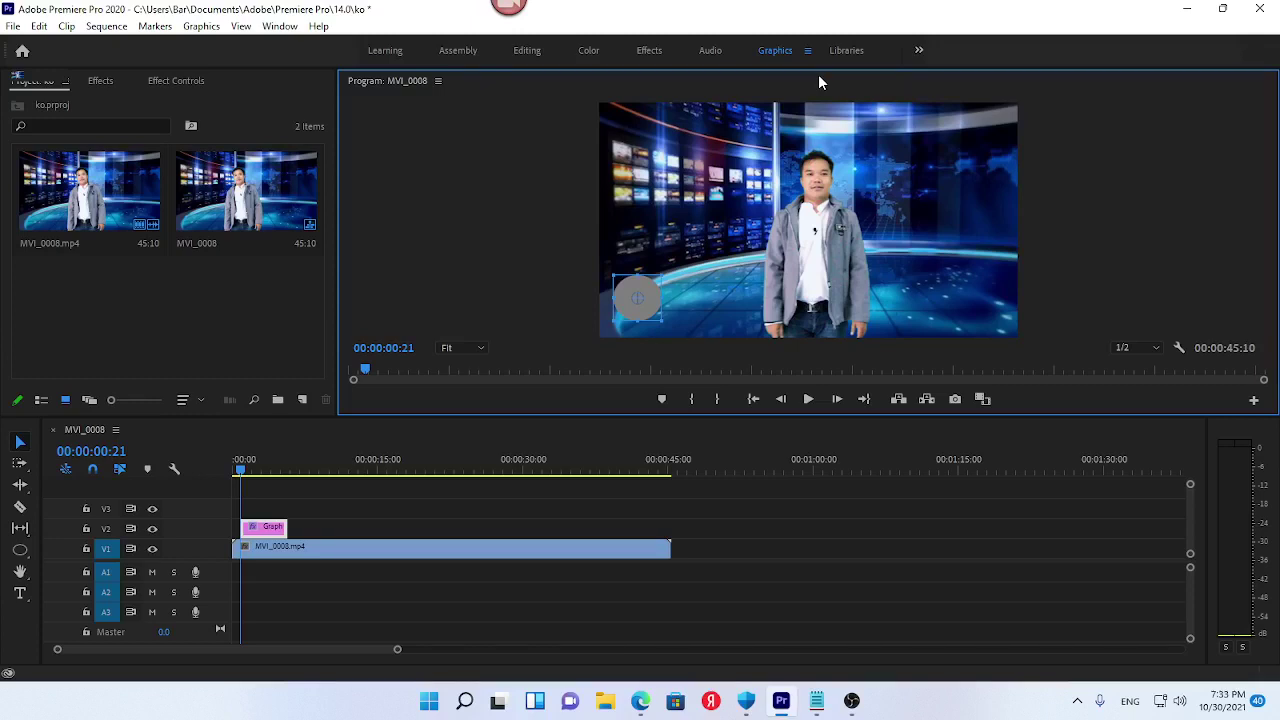
# In the Graphics workspace, set the circle's fill colour to white
pyautogui.click(774, 50)
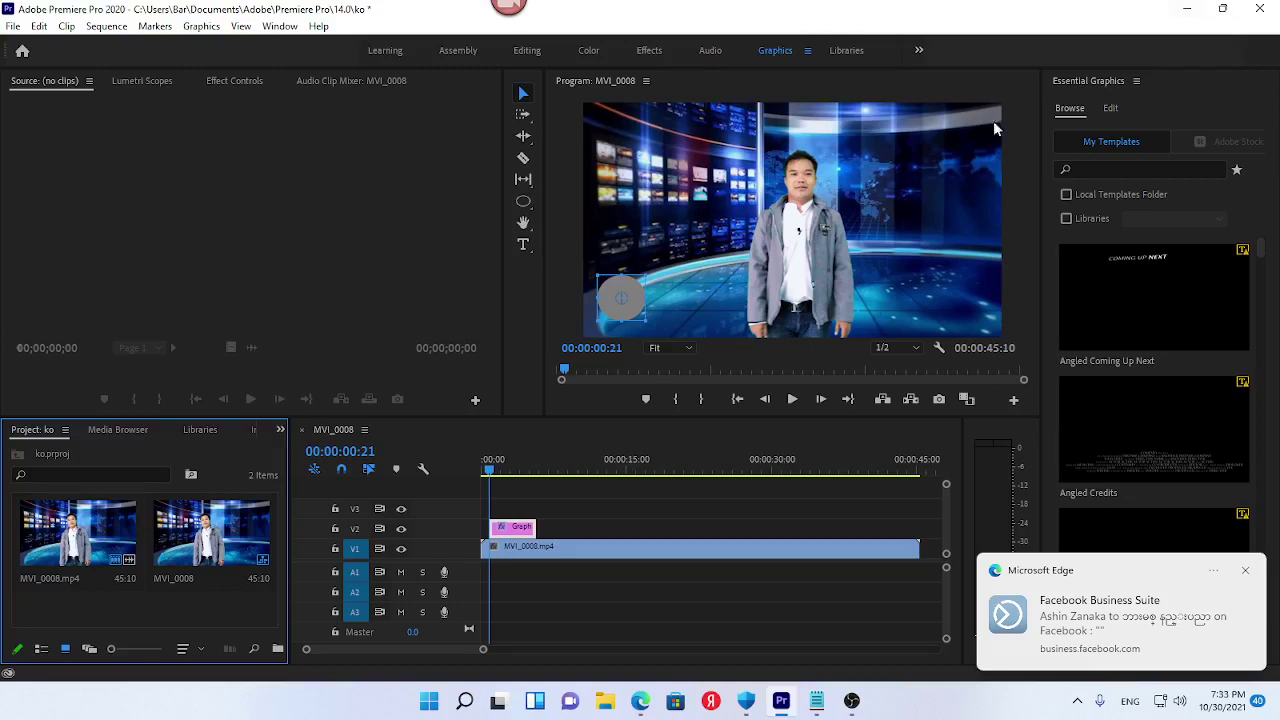
pyautogui.click(1110, 109)
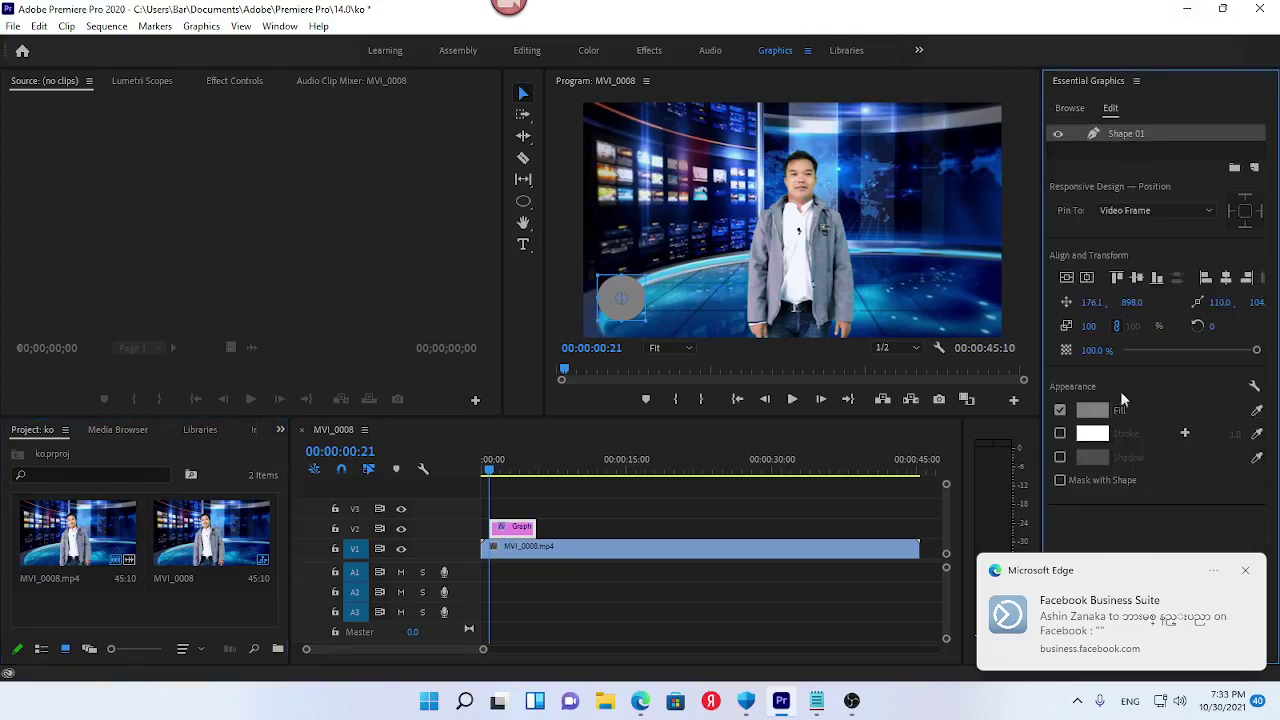
pyautogui.click(1090, 410)
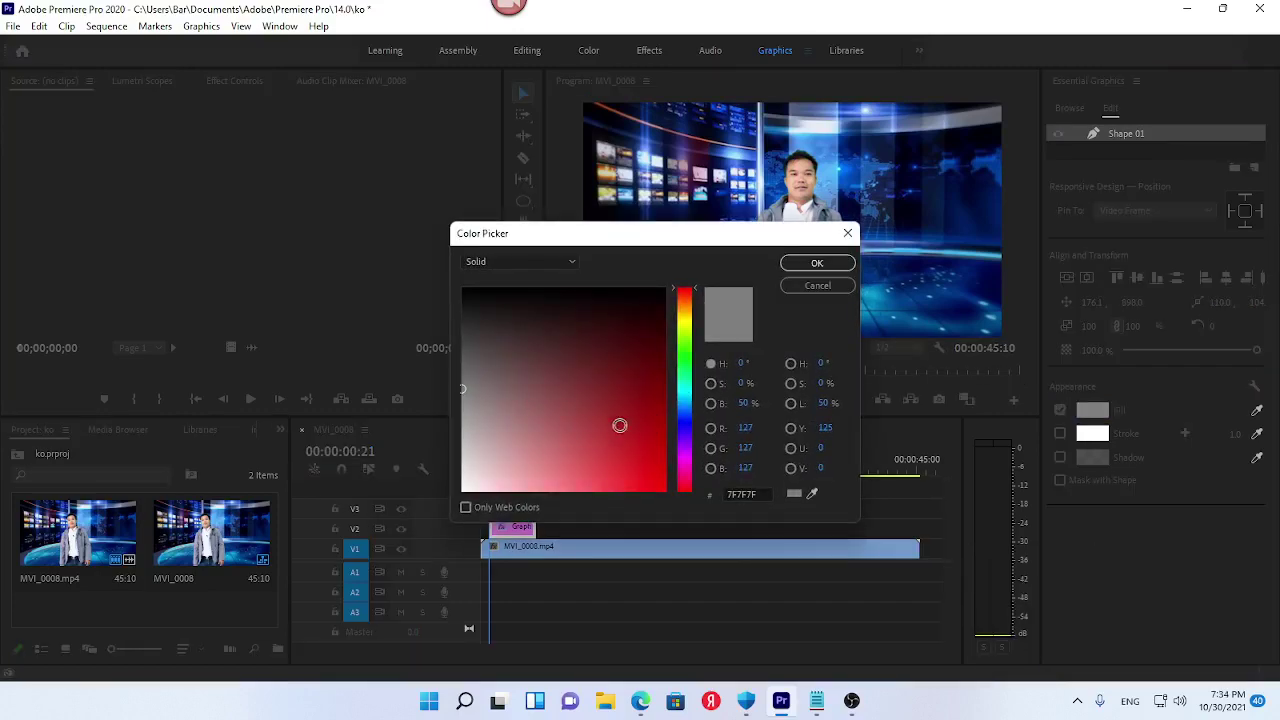
pyautogui.moveTo(620, 425); pyautogui.dragTo(462, 288)
pyautogui.click(817, 263)
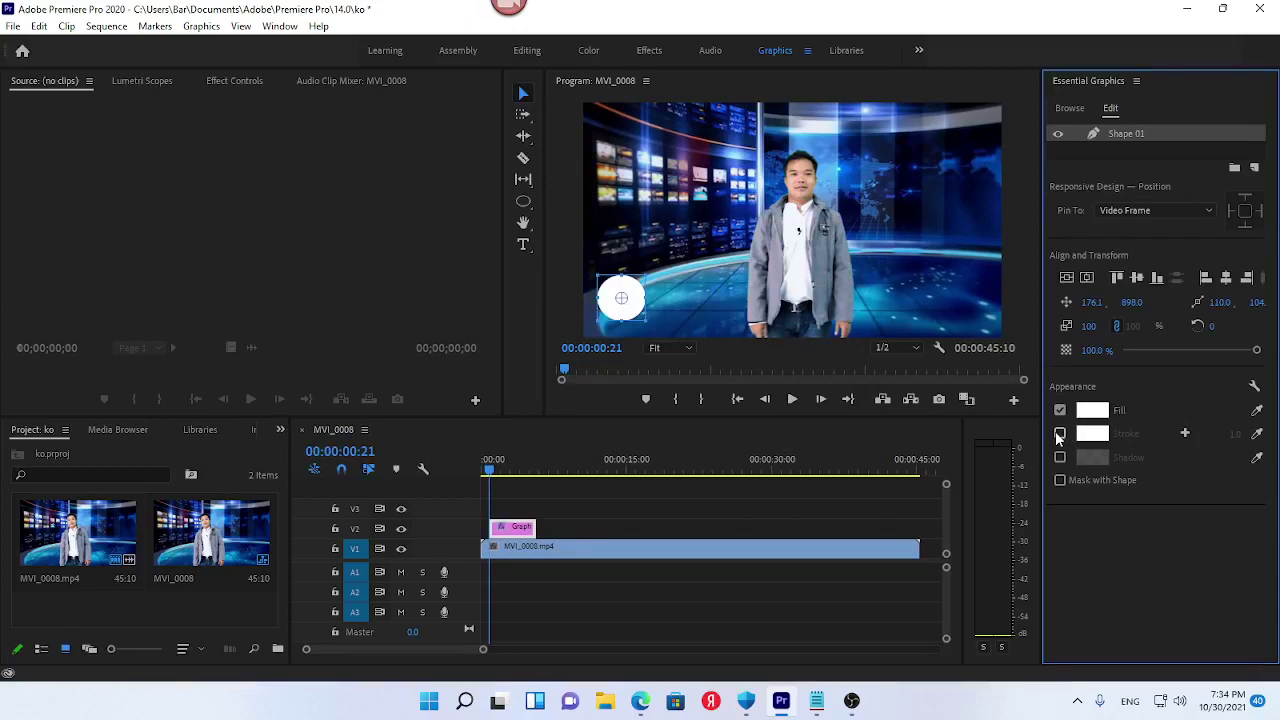
# Give the circle a red stroke with width 8.0
pyautogui.click(1060, 435)
pyautogui.click(1092, 433)
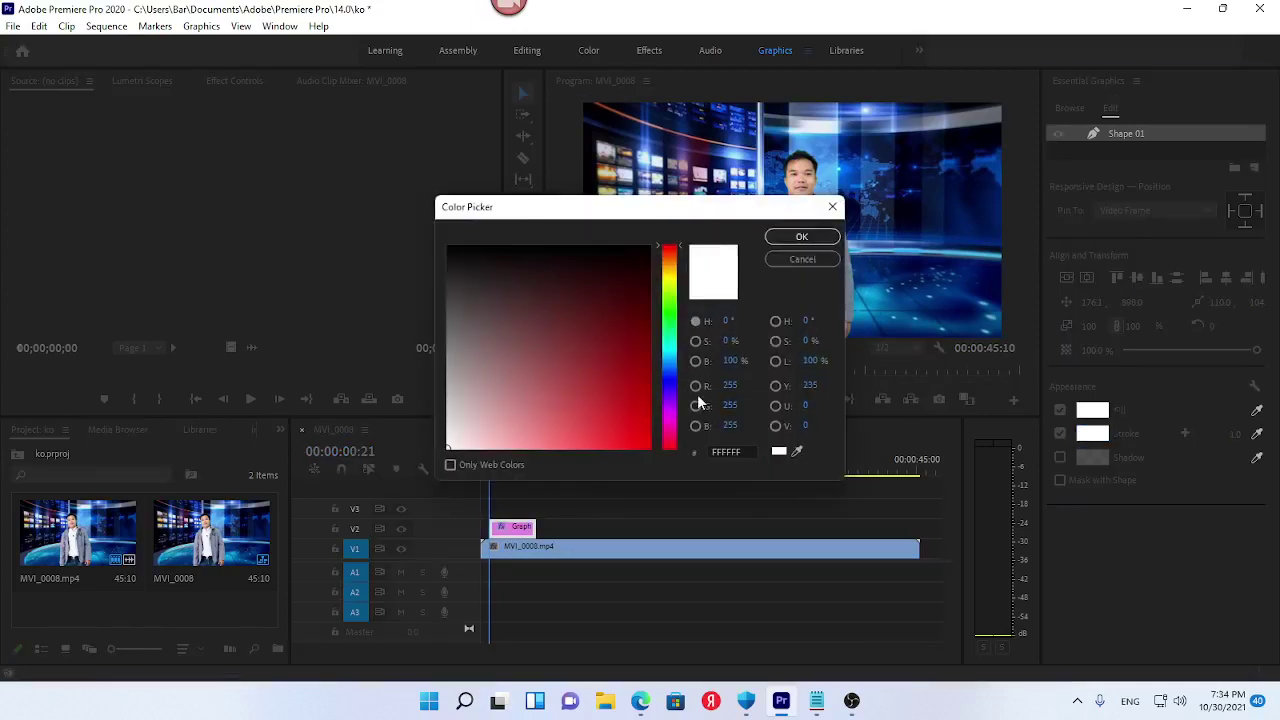
pyautogui.click(627, 417)
pyautogui.click(780, 237)
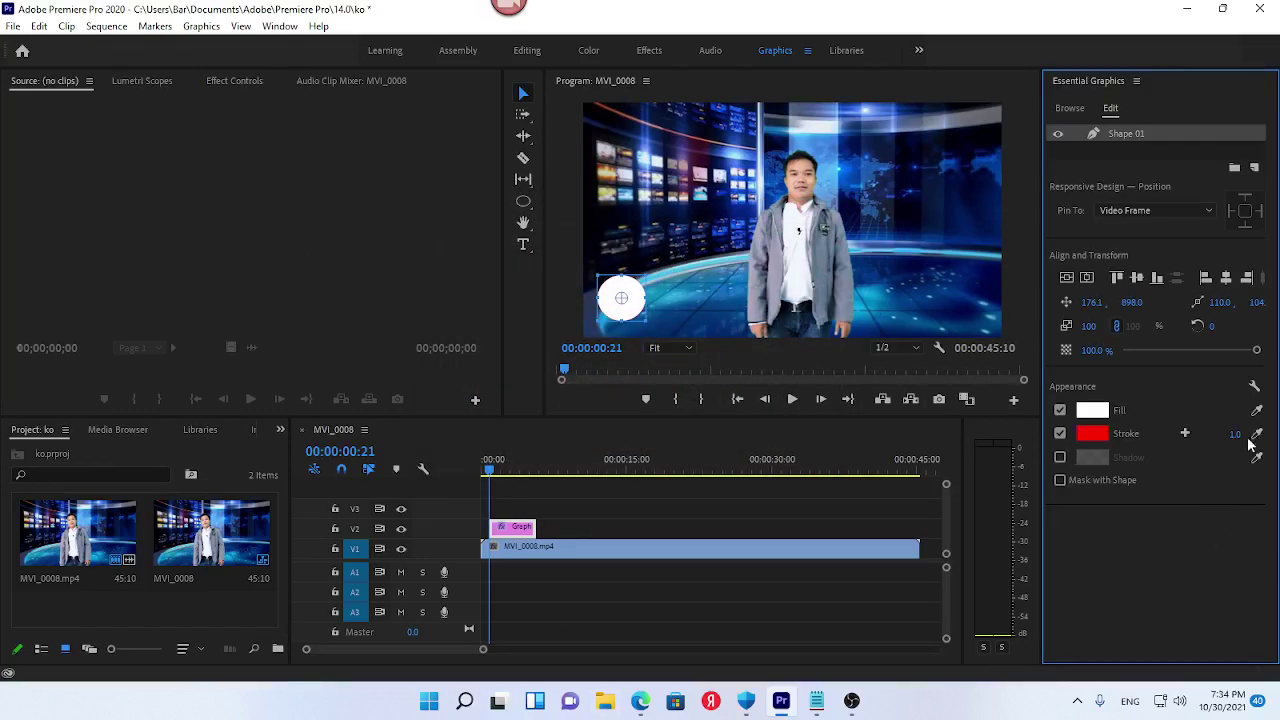
pyautogui.moveTo(1236, 434); pyautogui.dragTo(1204, 440)
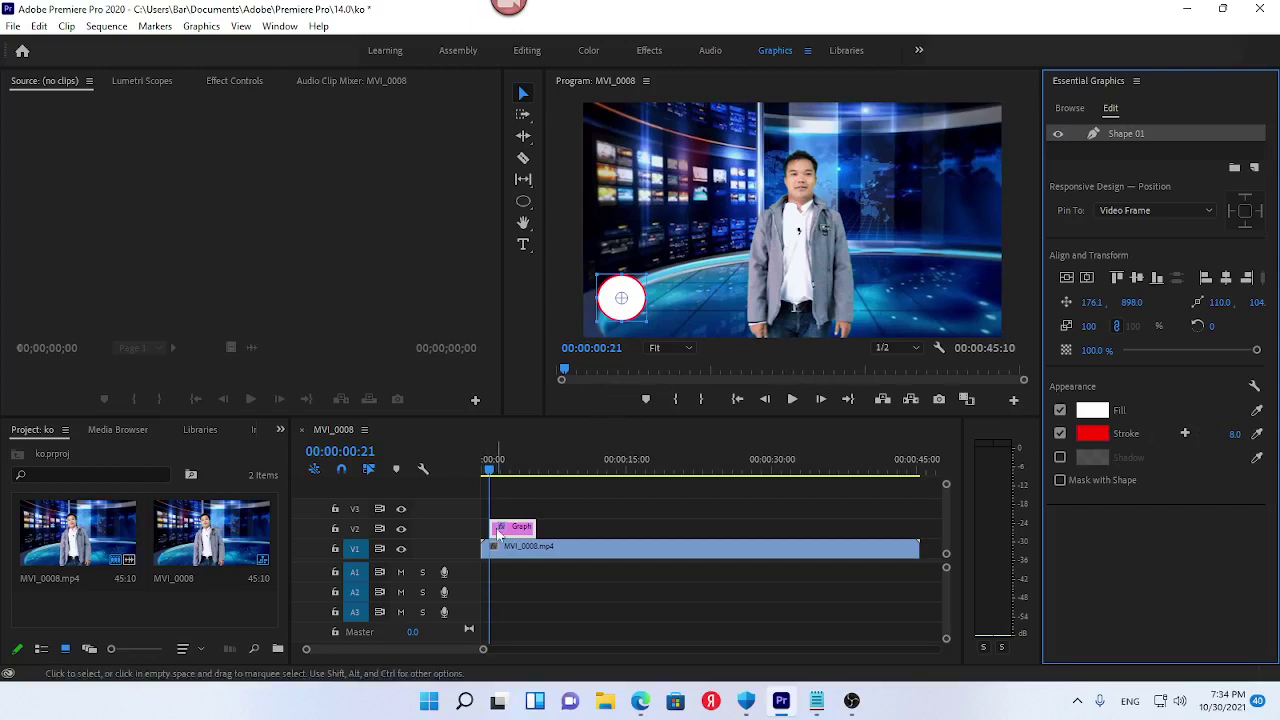
pyautogui.click(89, 81)
# Move the circle graphic clip to 00:00:00:00, preview the start, and show its Effect Controls
pyautogui.click(527, 50)
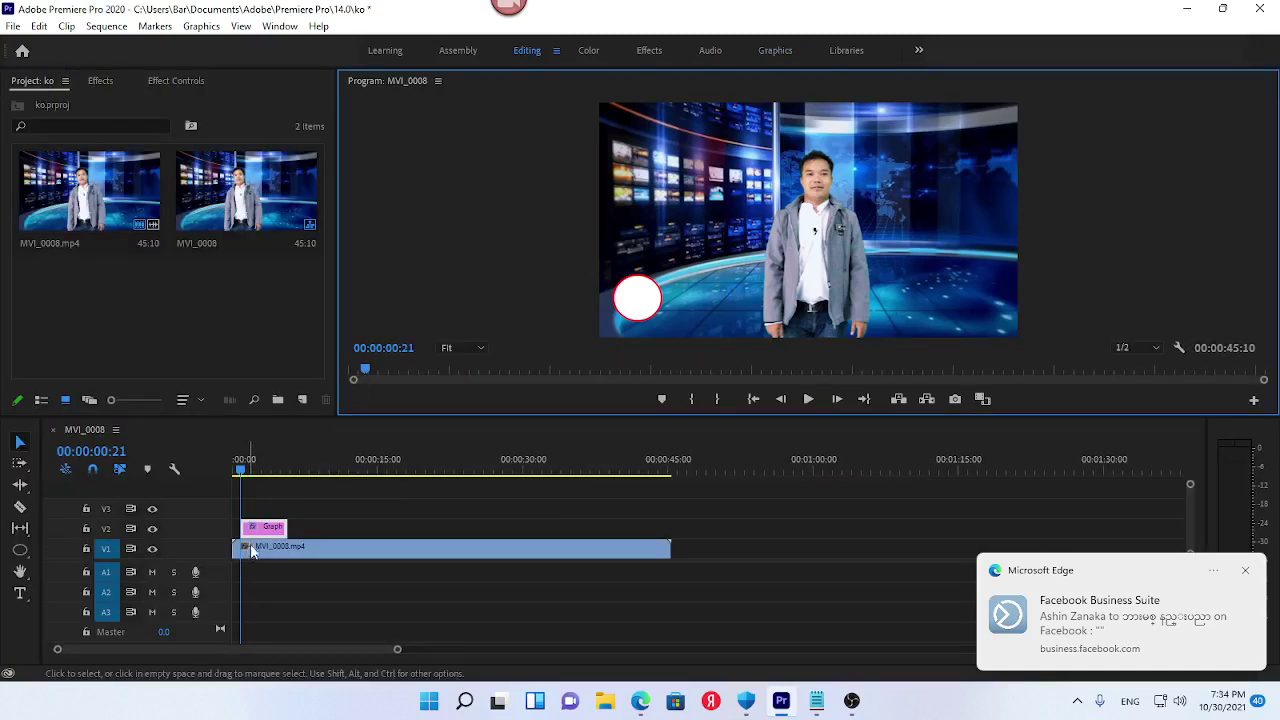
pyautogui.moveTo(256, 541); pyautogui.dragTo(216, 539)
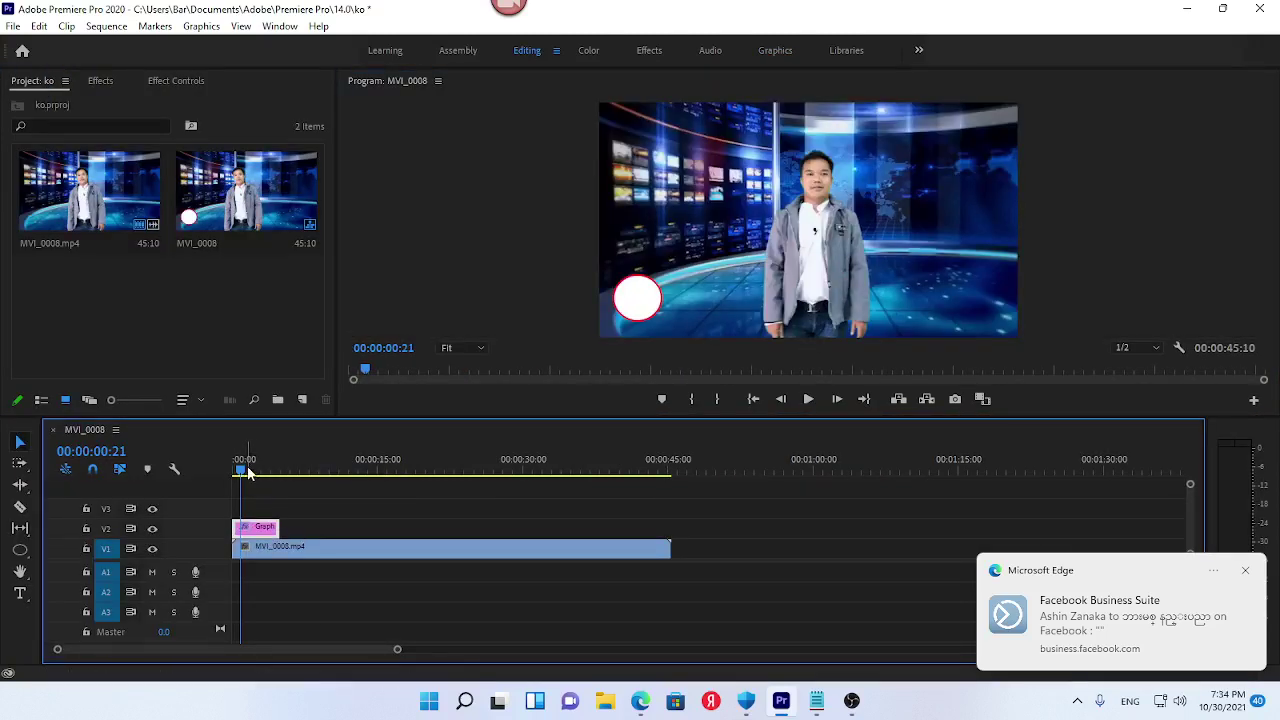
pyautogui.moveTo(244, 464)
pyautogui.mouseDown()
pyautogui.moveTo(210, 473)
pyautogui.moveTo(244, 472)
pyautogui.mouseUp()
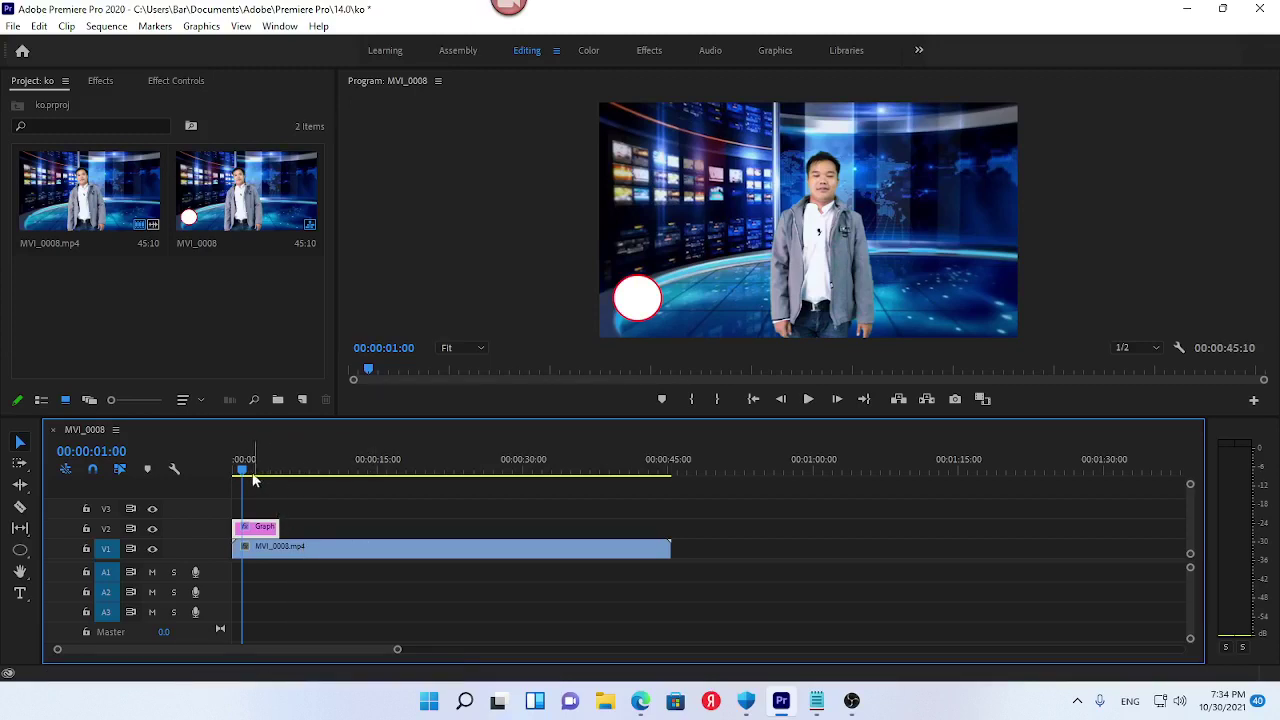
pyautogui.moveTo(241, 470); pyautogui.dragTo(241, 482)
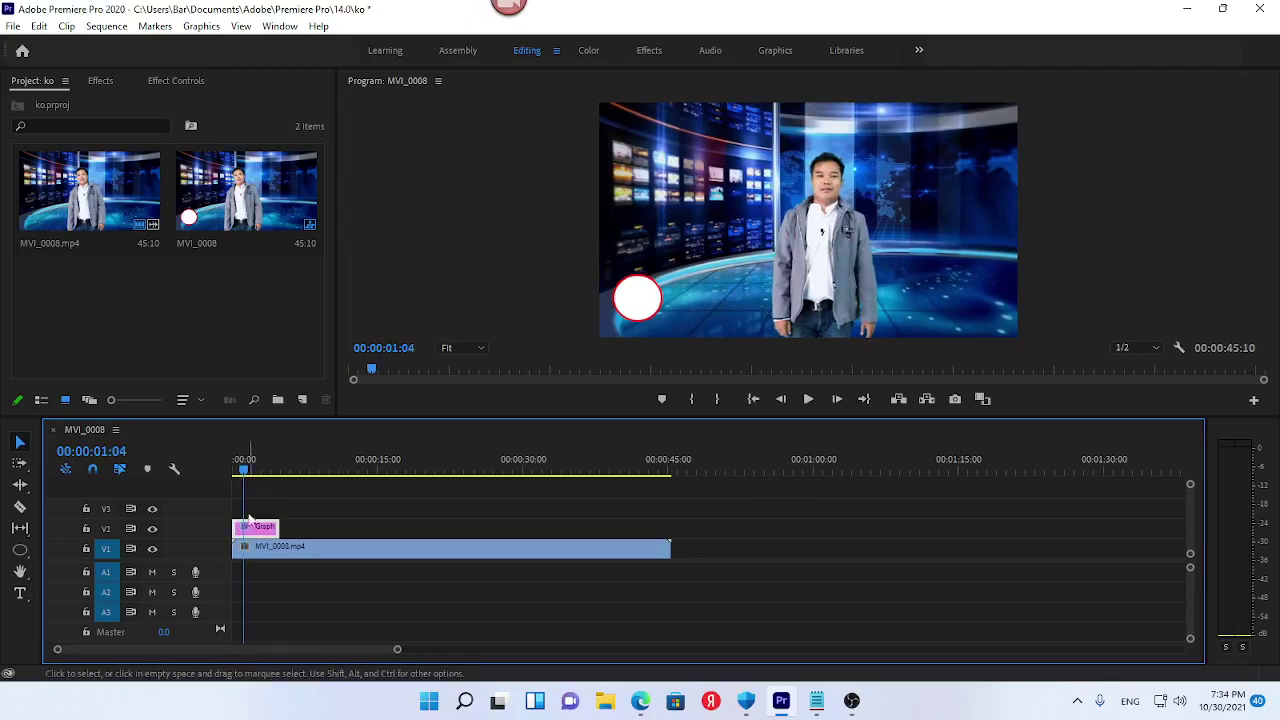
pyautogui.click(167, 85)
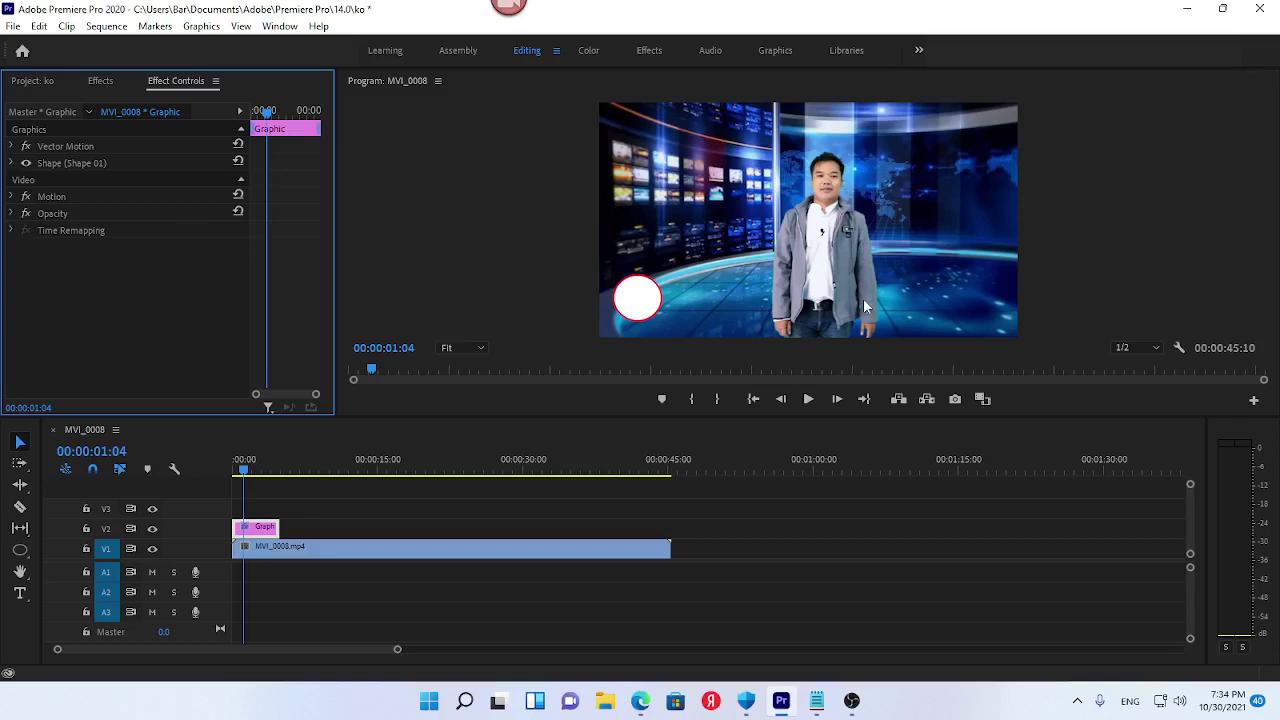
# Drag the Motion anchor point onto the red circle so Anchor Point and Position read 179.9, 903.7
pyautogui.click(13, 198)
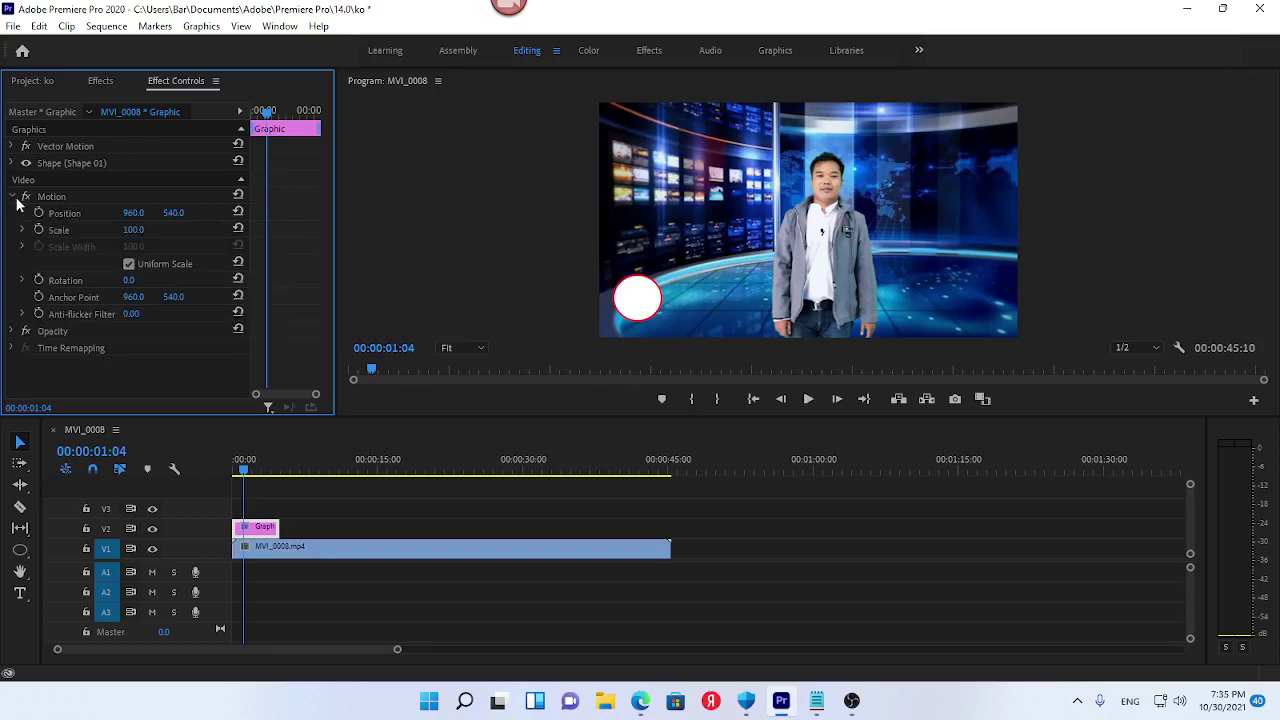
pyautogui.click(83, 296)
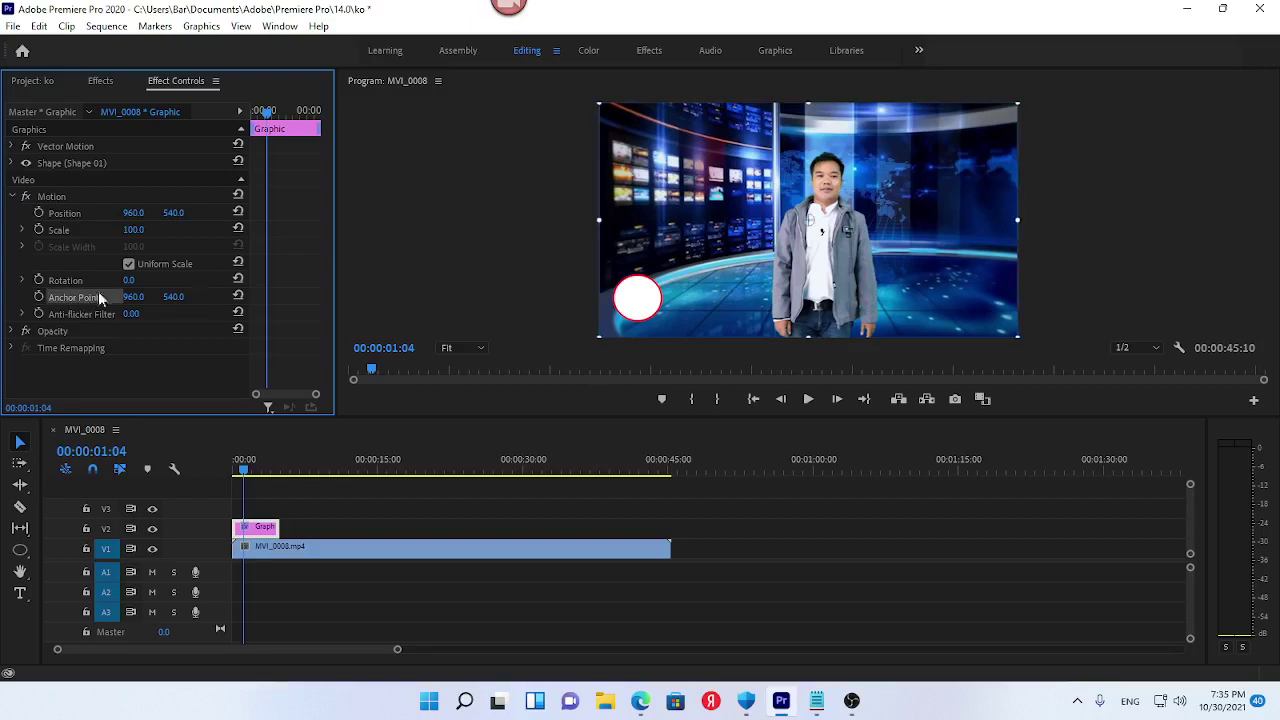
pyautogui.moveTo(816, 226); pyautogui.dragTo(640, 303)
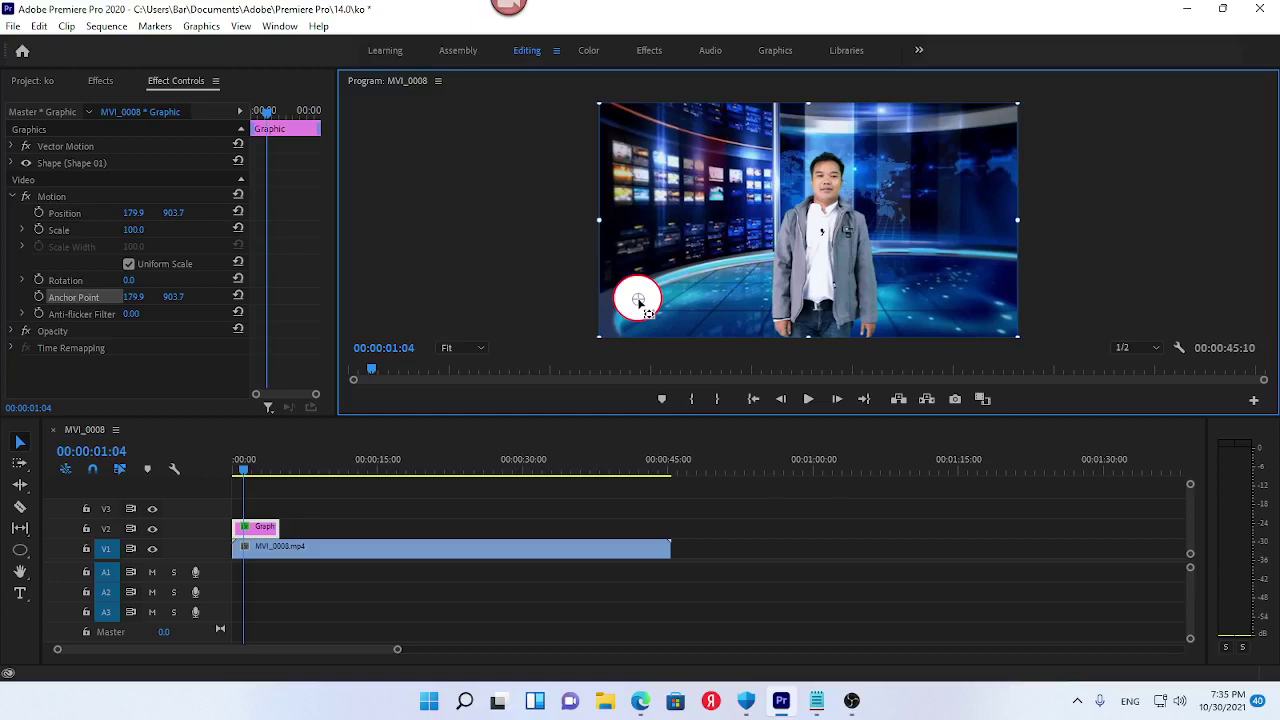
pyautogui.click(250, 470)
pyautogui.press('space')
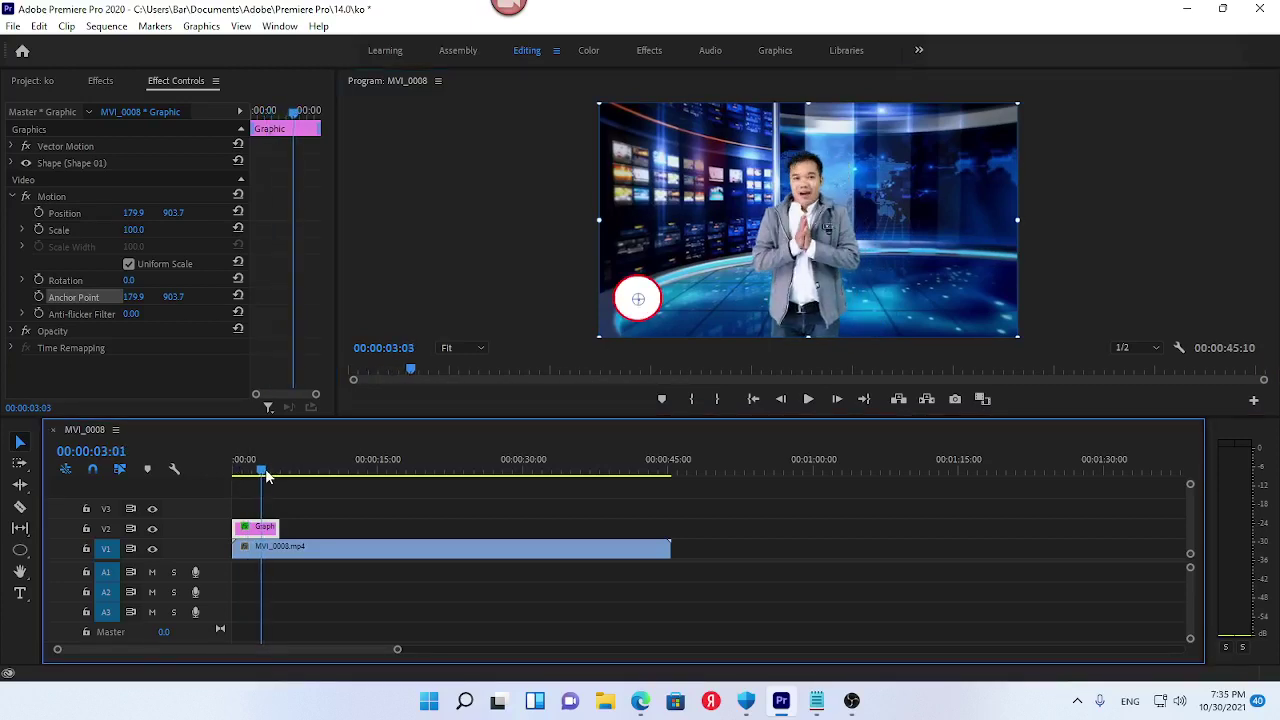
pyautogui.press('space')
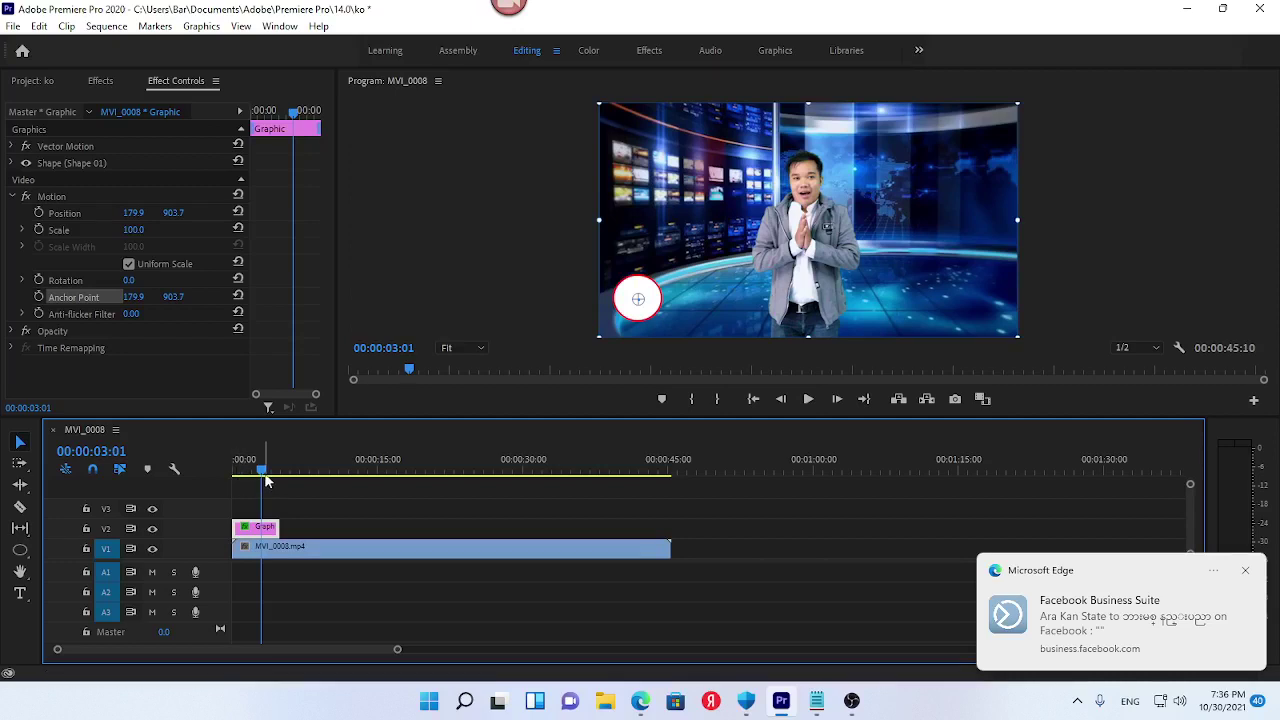
# Keyframe the circle's Scale at 0 at 00:00:00:00 and preview it in a larger Program Monitor
pyautogui.click(39, 231)
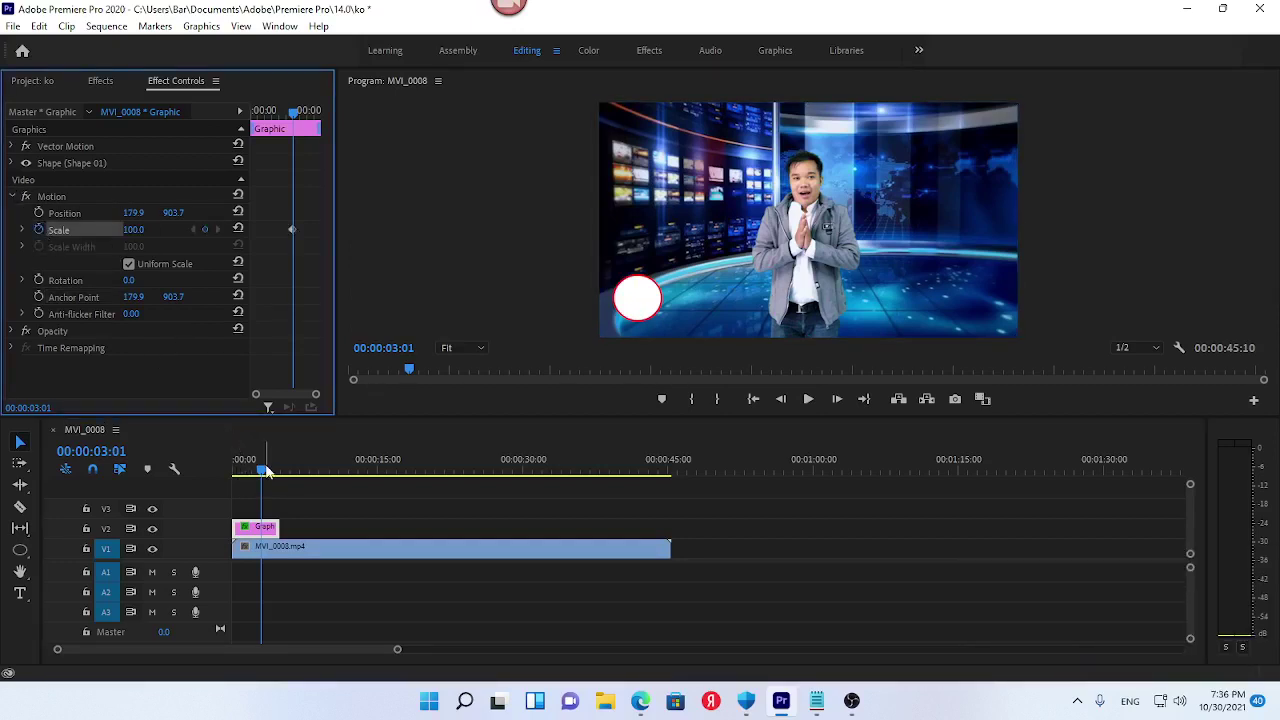
pyautogui.moveTo(262, 474); pyautogui.dragTo(212, 466)
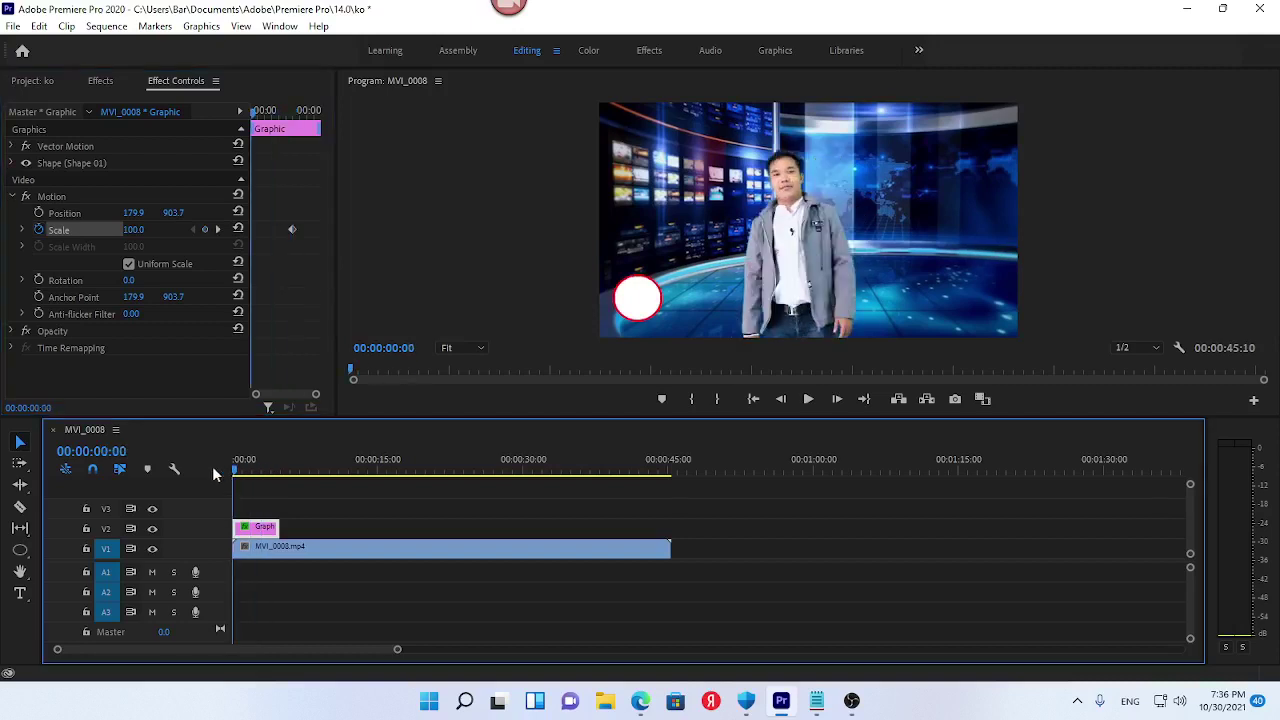
pyautogui.click(130, 231)
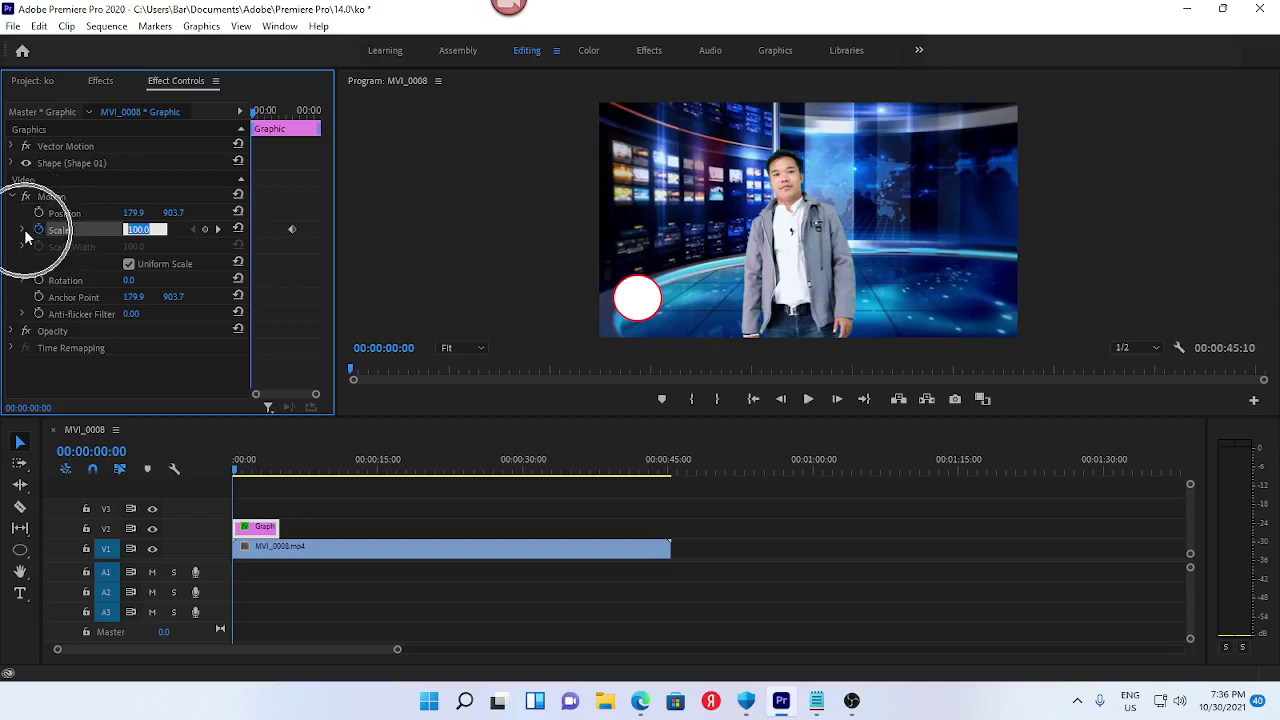
pyautogui.write('0')
pyautogui.press('Return')
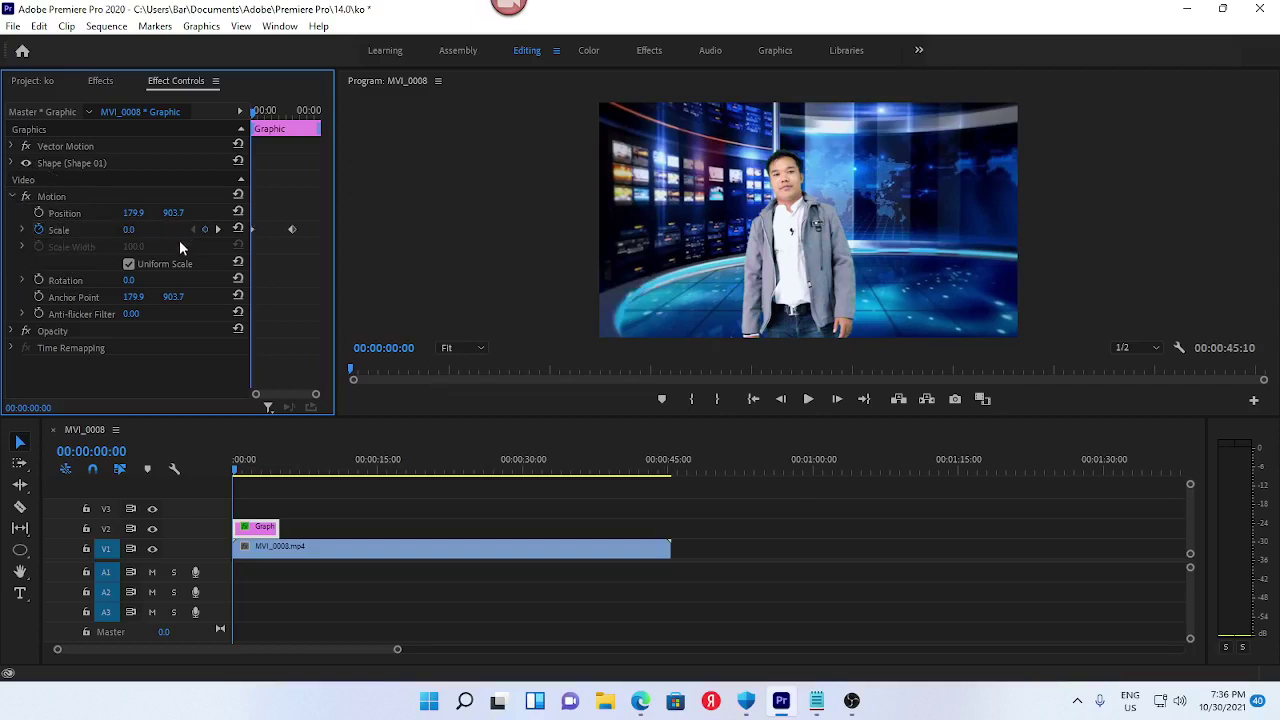
pyautogui.click(808, 400)
pyautogui.click(808, 400)
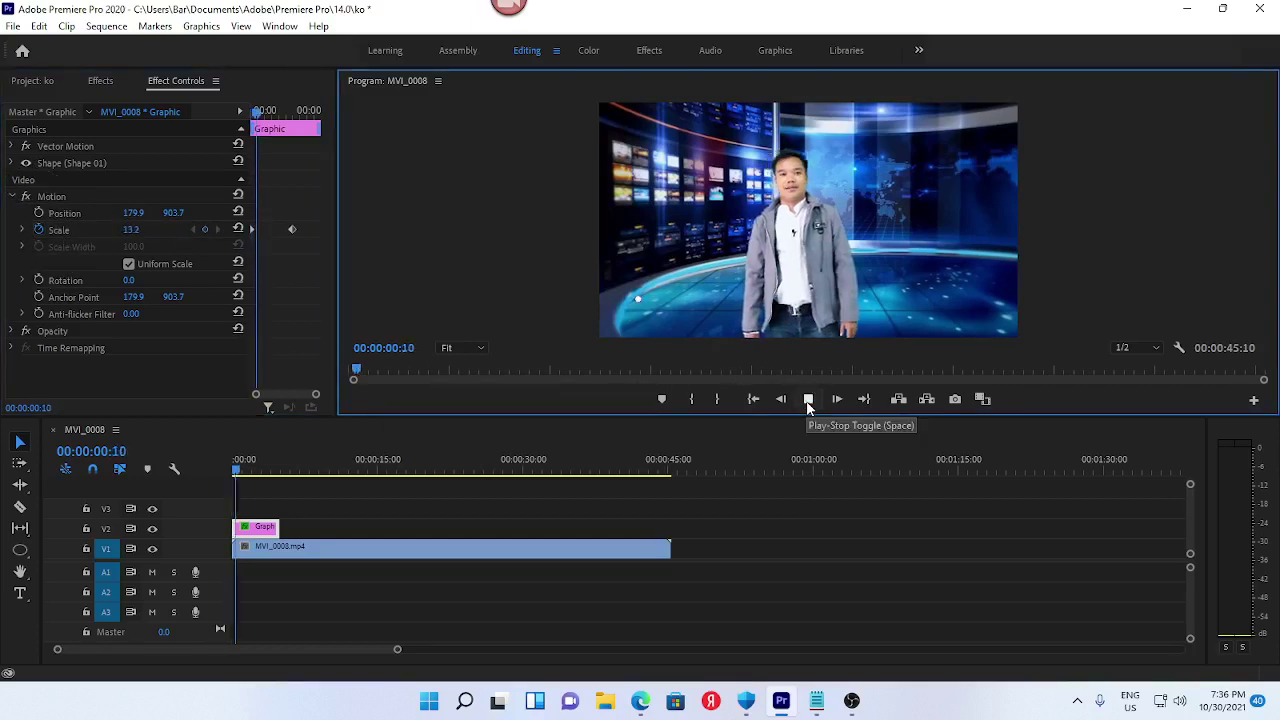
pyautogui.moveTo(806, 418); pyautogui.dragTo(806, 475)
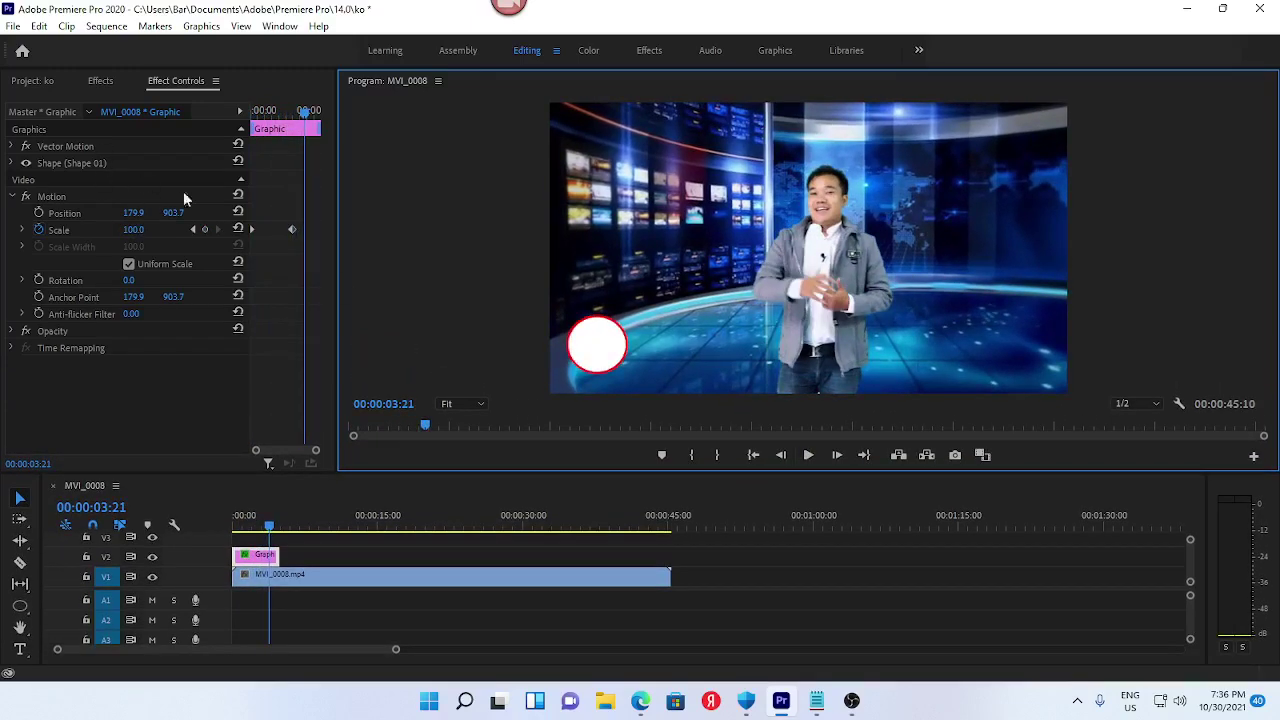
# Move the 100 Scale keyframe earlier to 00:00:01:08 and replay the pop-in from the start
pyautogui.moveTo(295, 229); pyautogui.dragTo(269, 229)
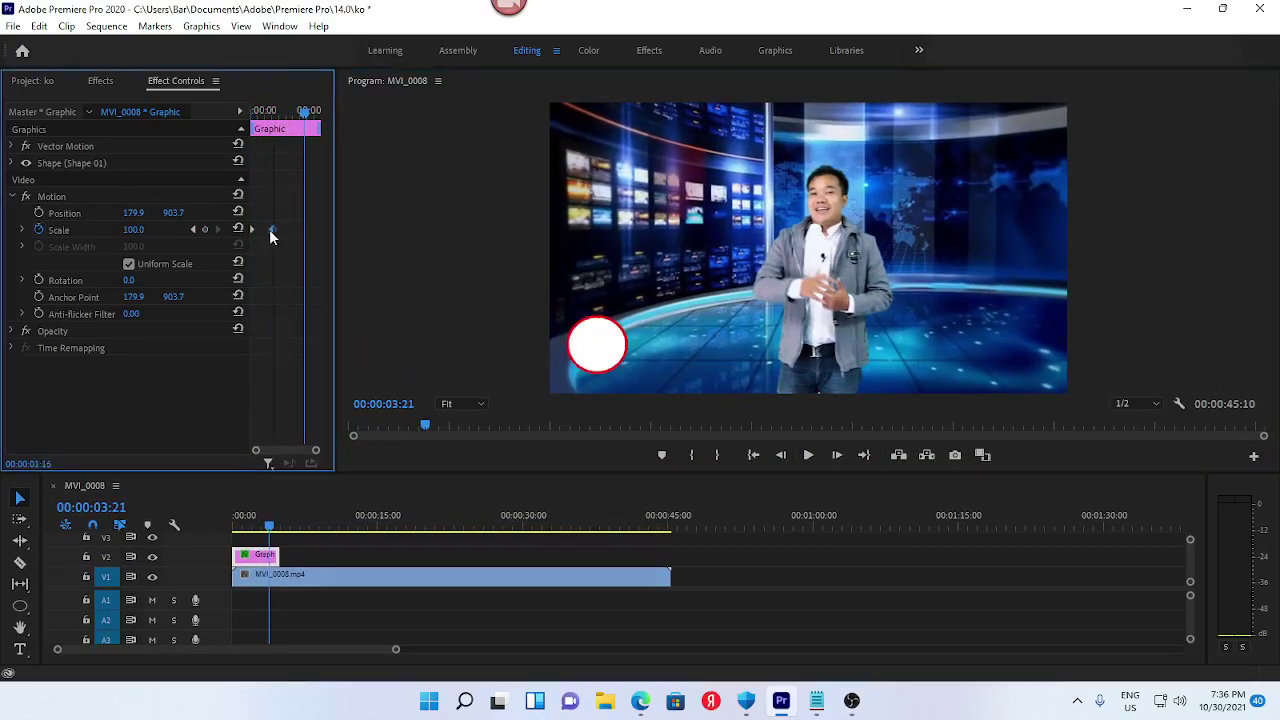
pyautogui.moveTo(257, 522); pyautogui.dragTo(173, 520)
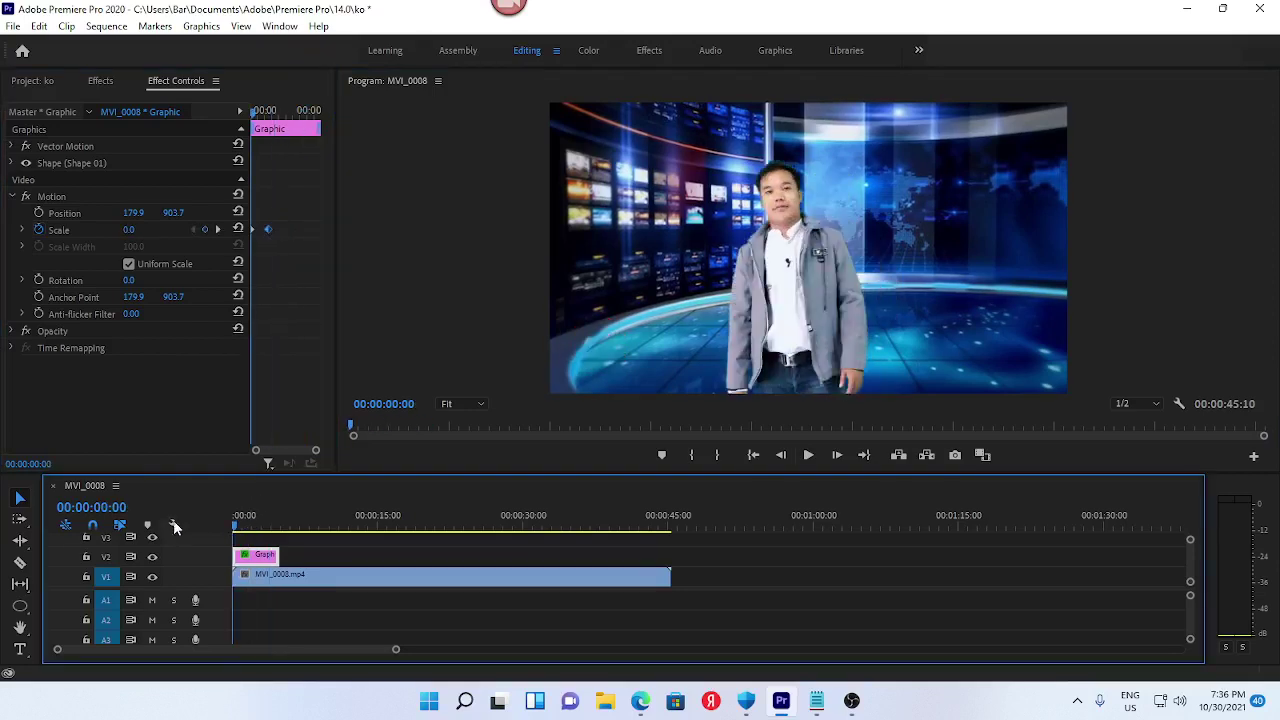
pyautogui.click(808, 455)
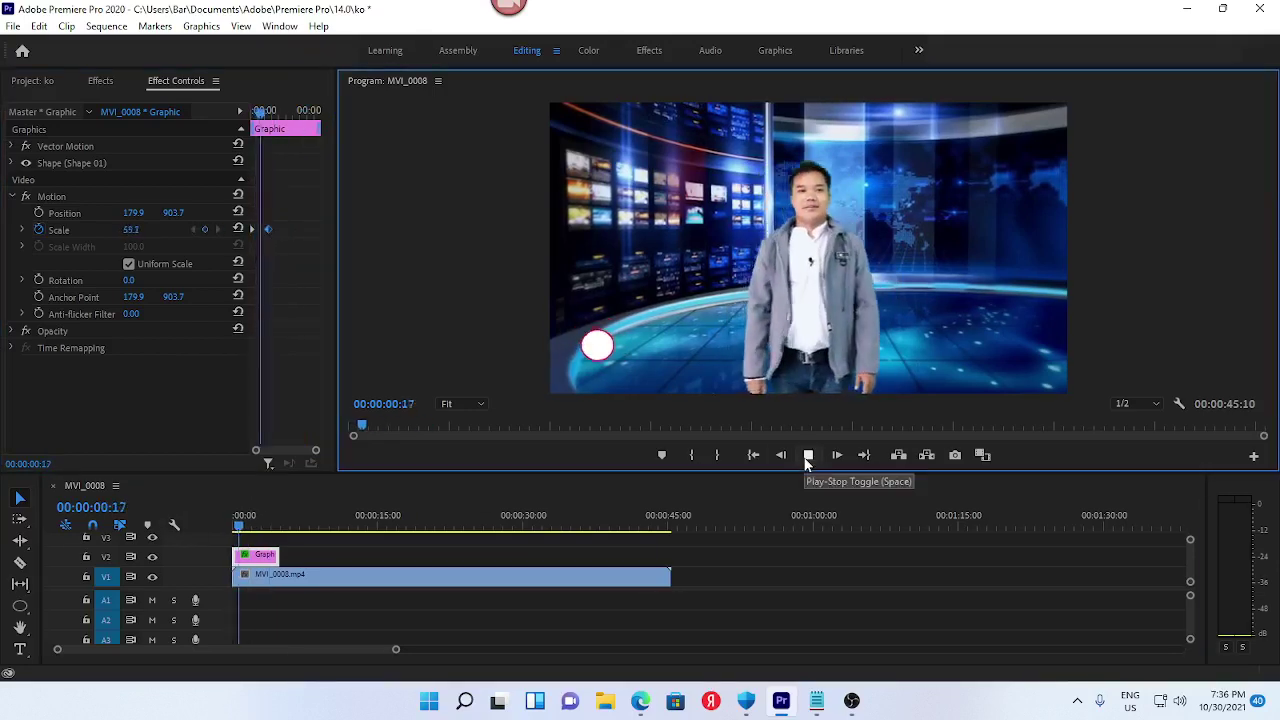
pyautogui.click(808, 455)
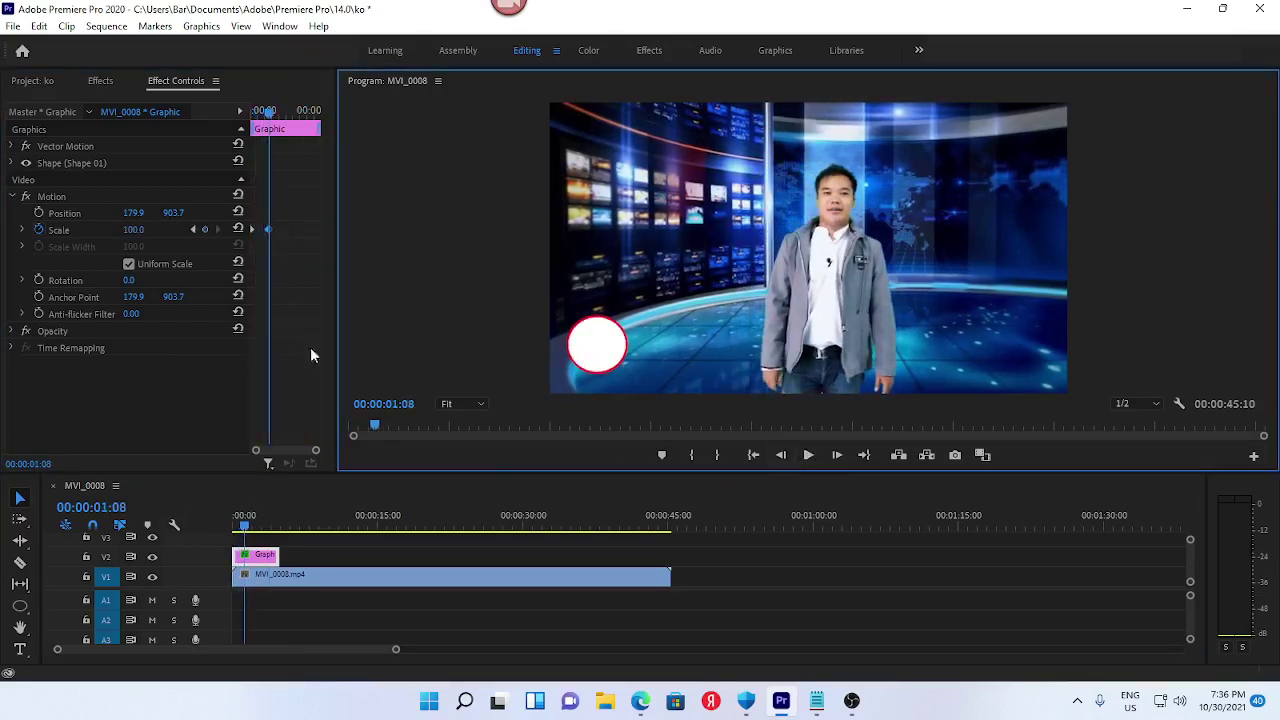
pyautogui.click(266, 228)
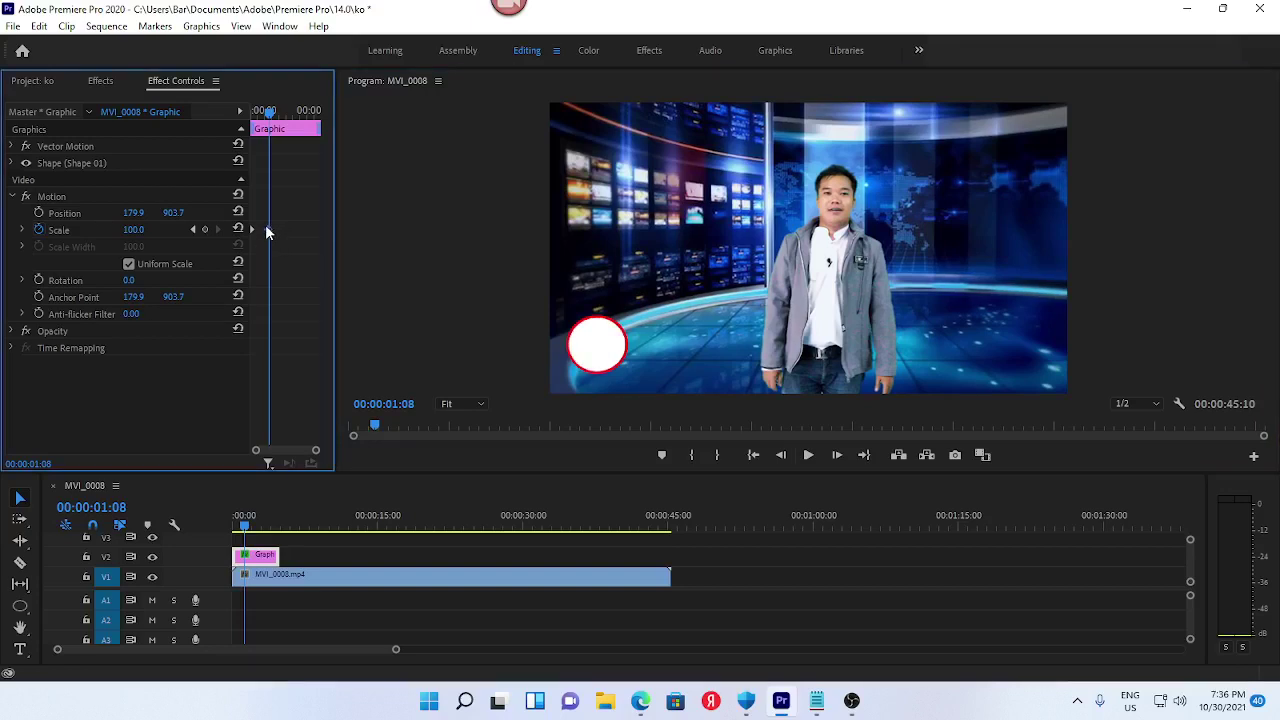
pyautogui.click(236, 518)
# Alt-drag a copy of the V2 circle graphic onto V3, starting slightly later, then move the playhead to 00:00:03:18
pyautogui.click(804, 456)
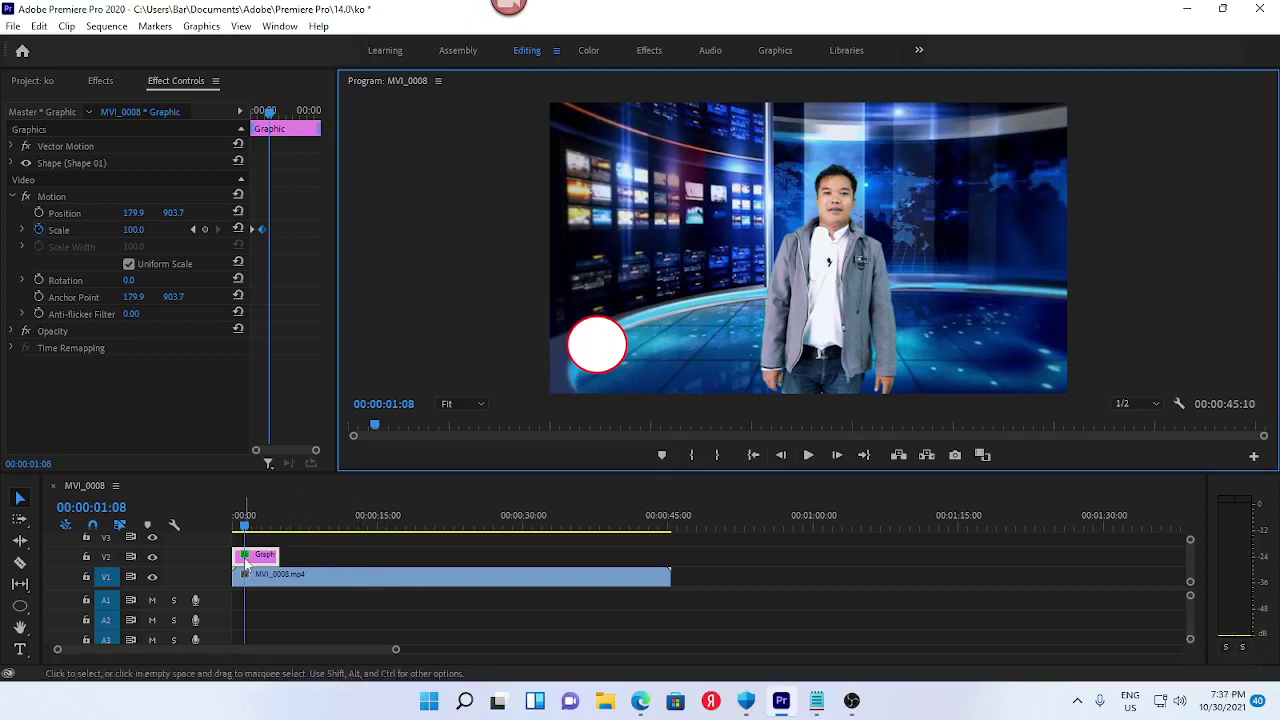
pyautogui.moveTo(245, 564); pyautogui.dragTo(275, 543)
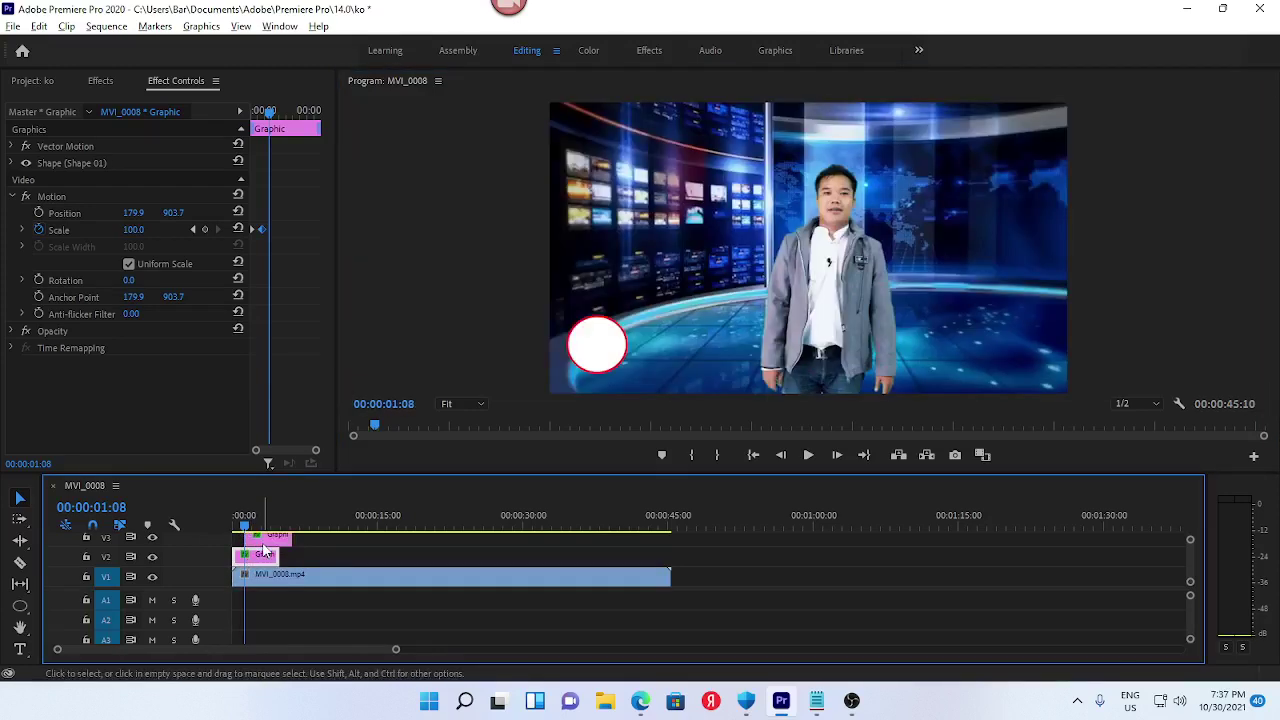
pyautogui.click(268, 522)
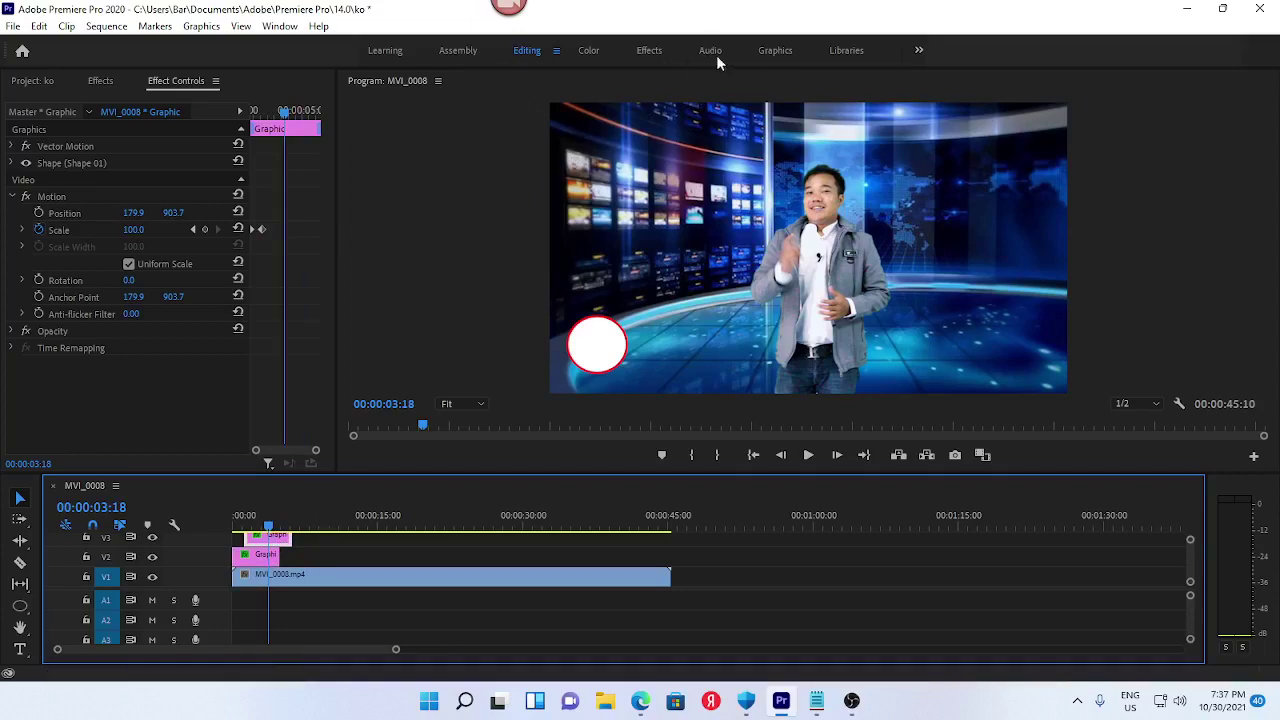
# In the Graphics workspace, set the V3 circle's Shape 01 fill to green 00B82B and play it back
pyautogui.click(783, 51)
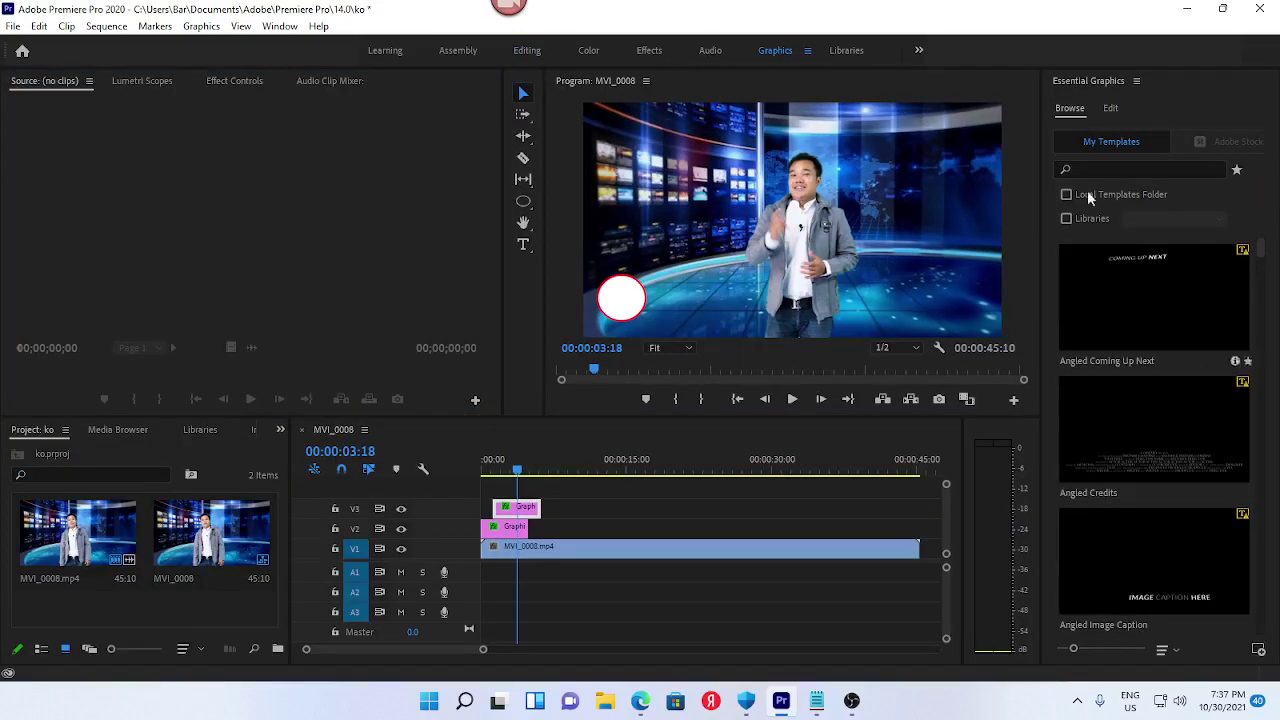
pyautogui.click(1111, 108)
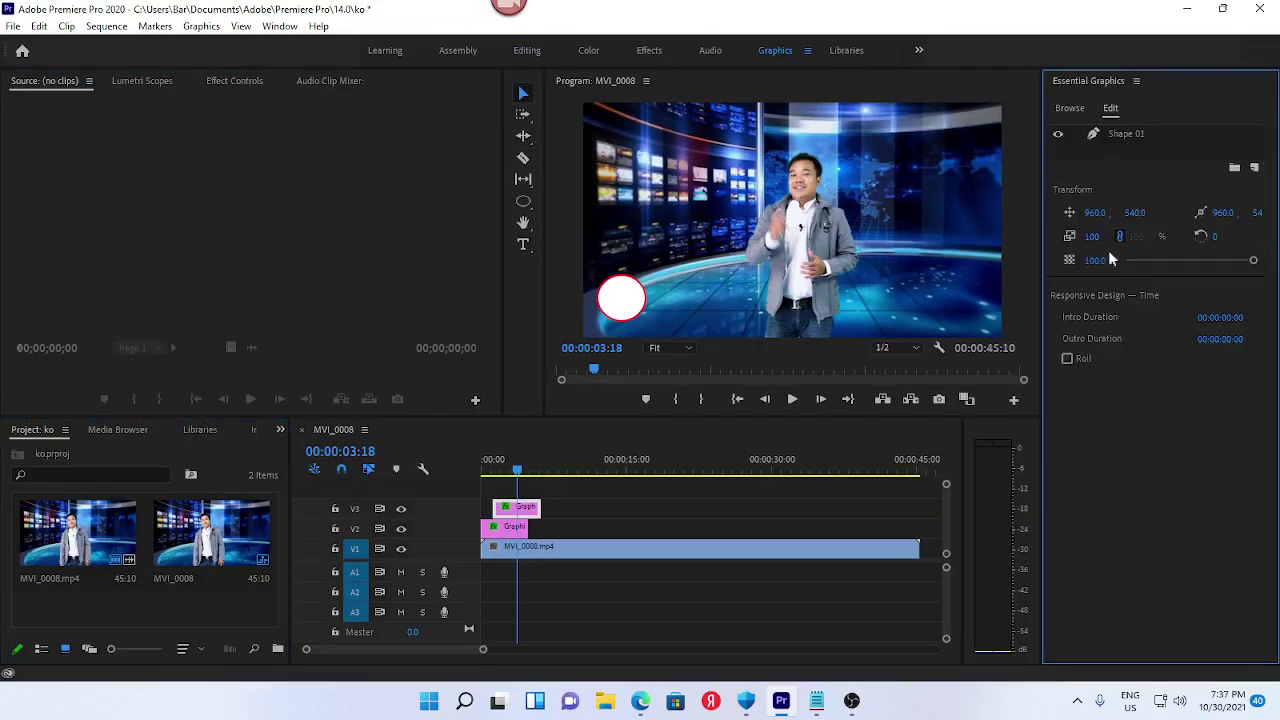
pyautogui.click(1120, 140)
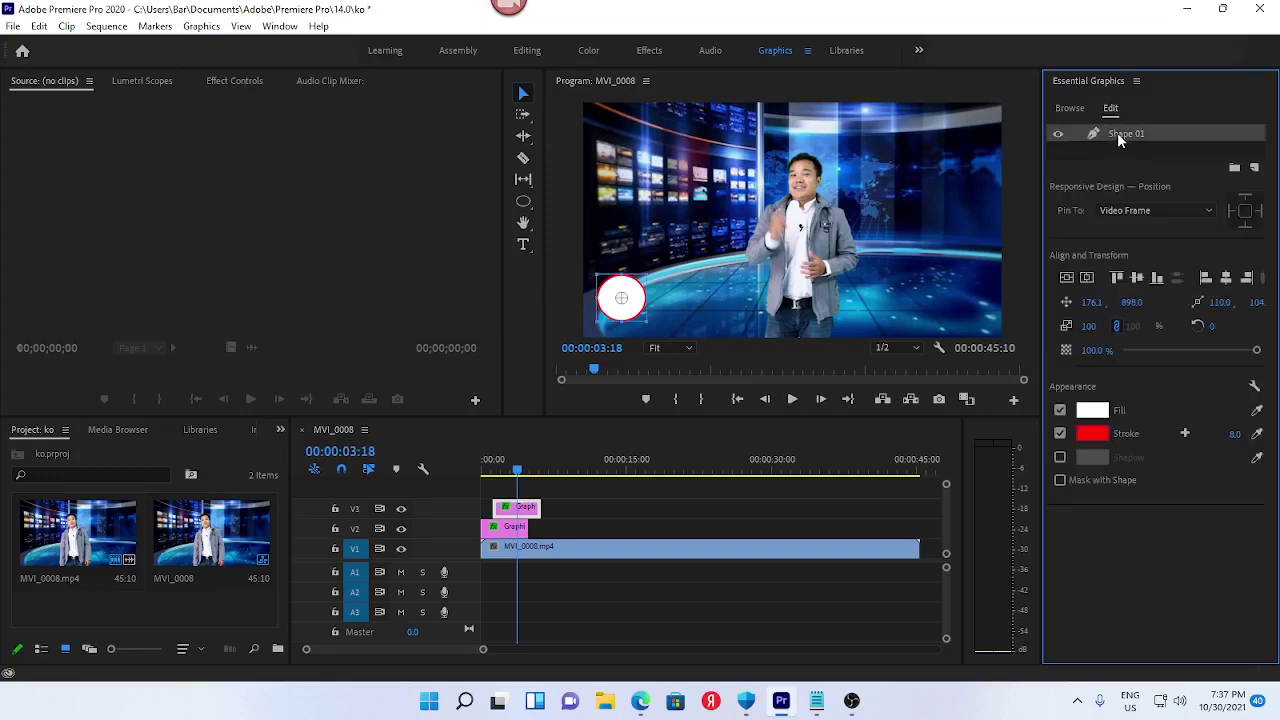
pyautogui.click(1100, 410)
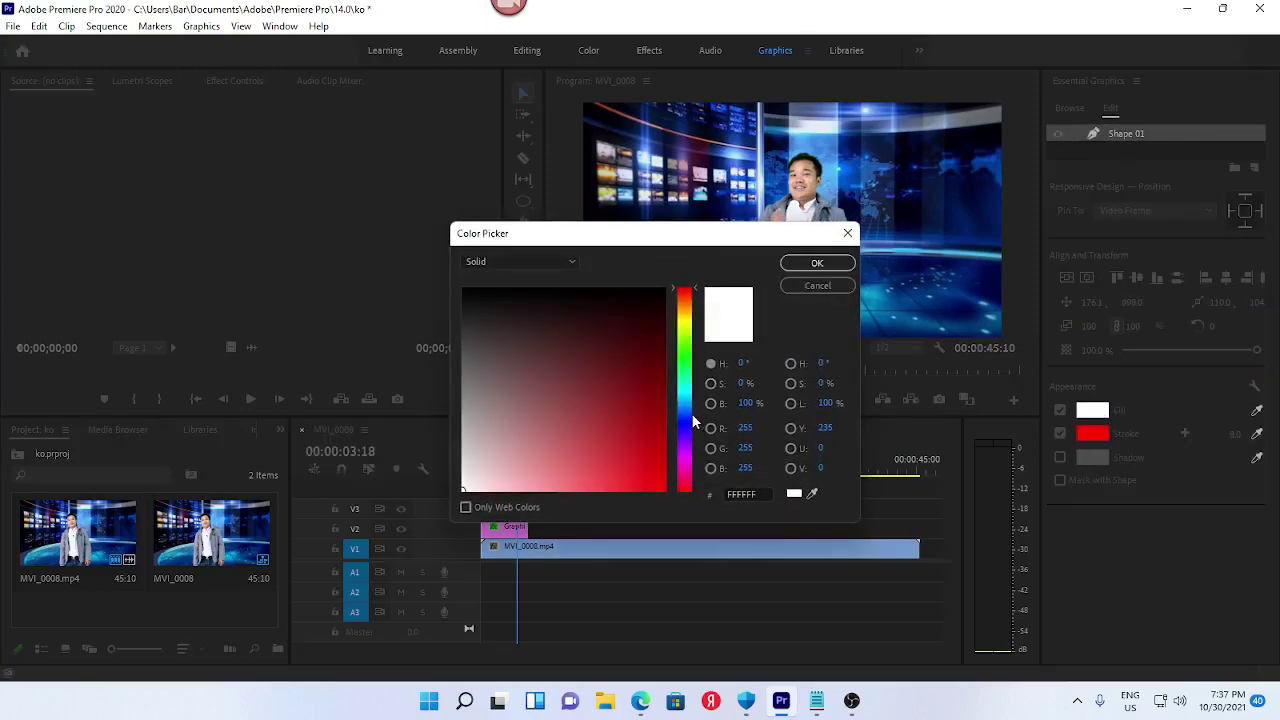
pyautogui.click(686, 363)
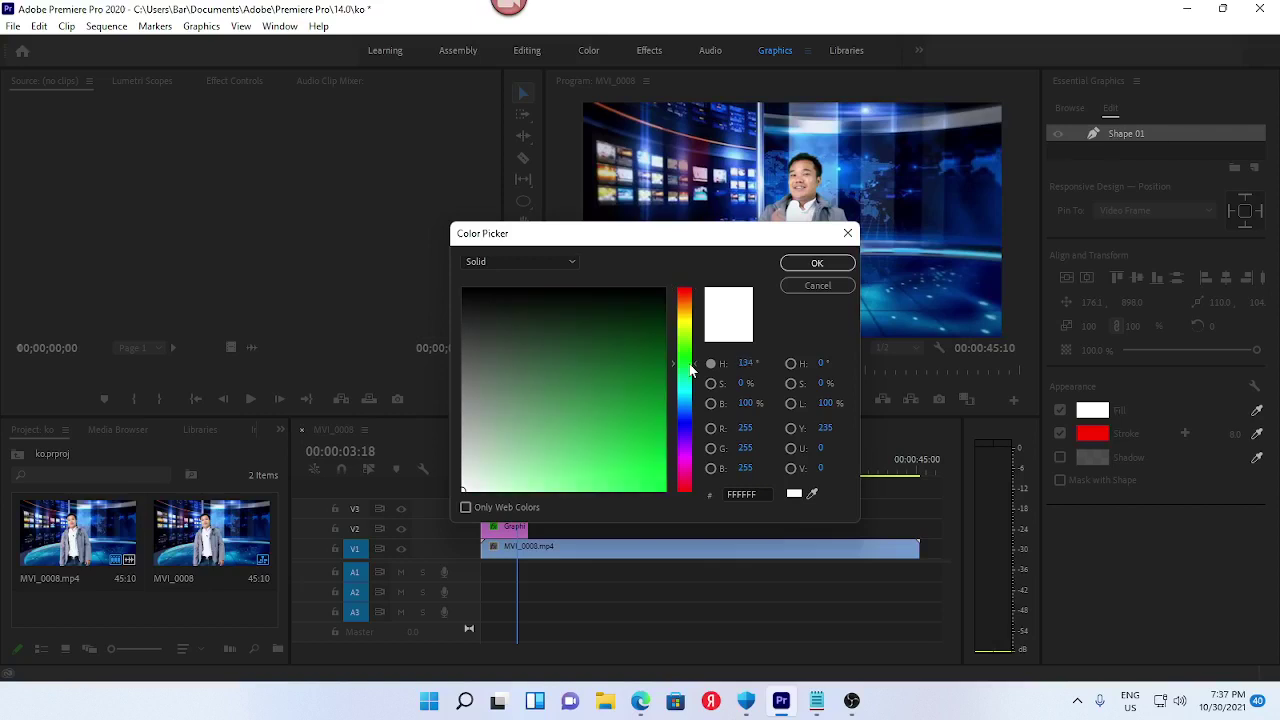
pyautogui.click(664, 489)
pyautogui.moveTo(664, 385); pyautogui.dragTo(664, 434)
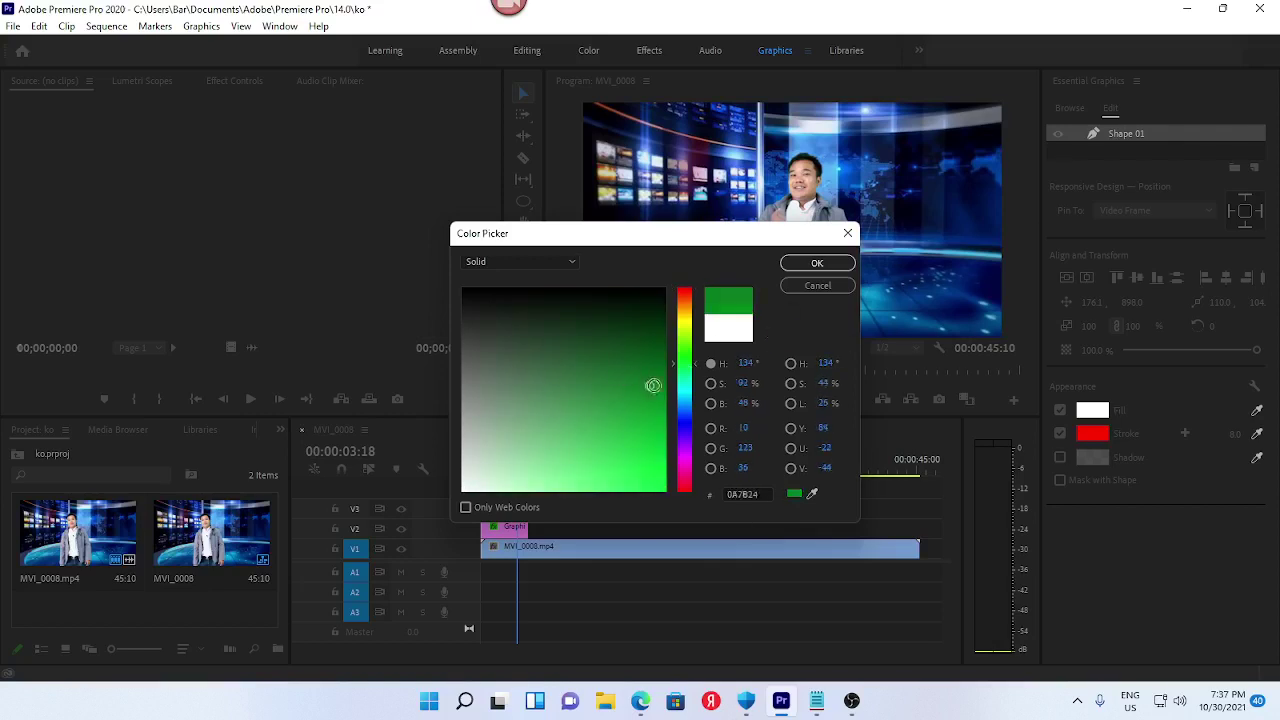
pyautogui.click(816, 263)
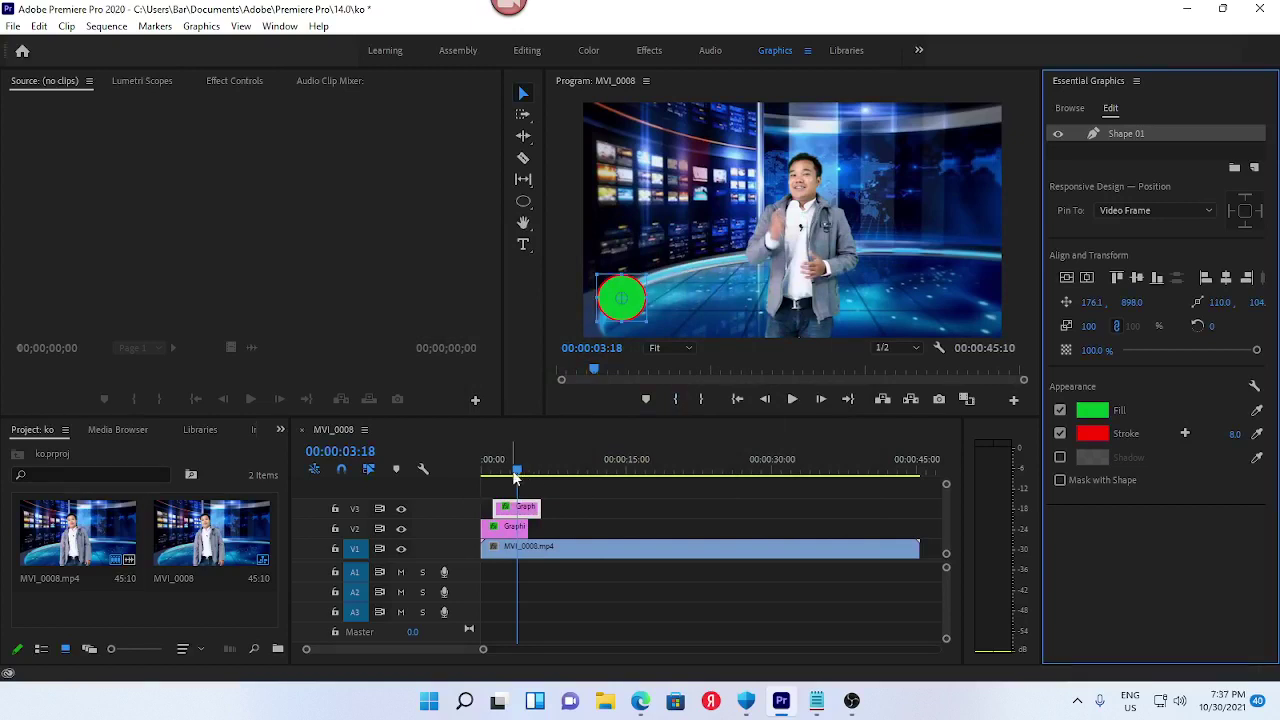
pyautogui.moveTo(517, 475); pyautogui.dragTo(437, 480)
pyautogui.click(792, 399)
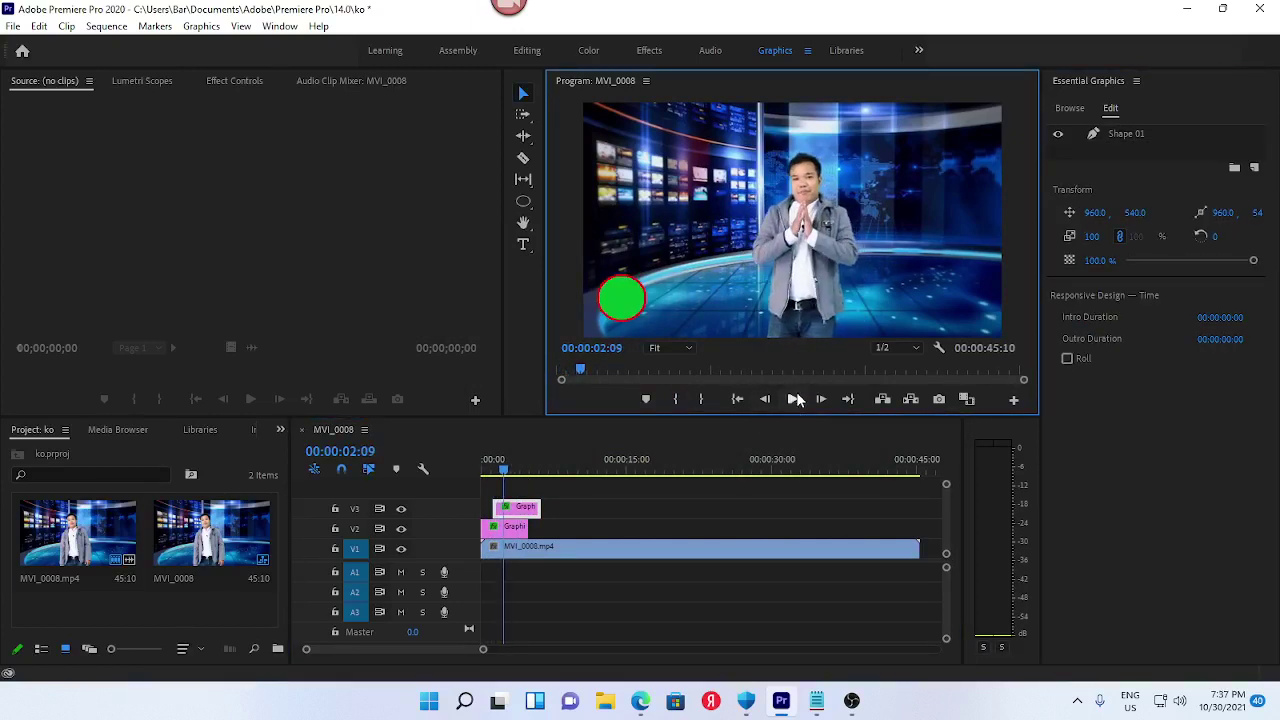
# Shift the V3 circle clip earlier on the timeline and preview the timing
pyautogui.click(792, 399)
pyautogui.moveTo(489, 643); pyautogui.dragTo(442, 645)
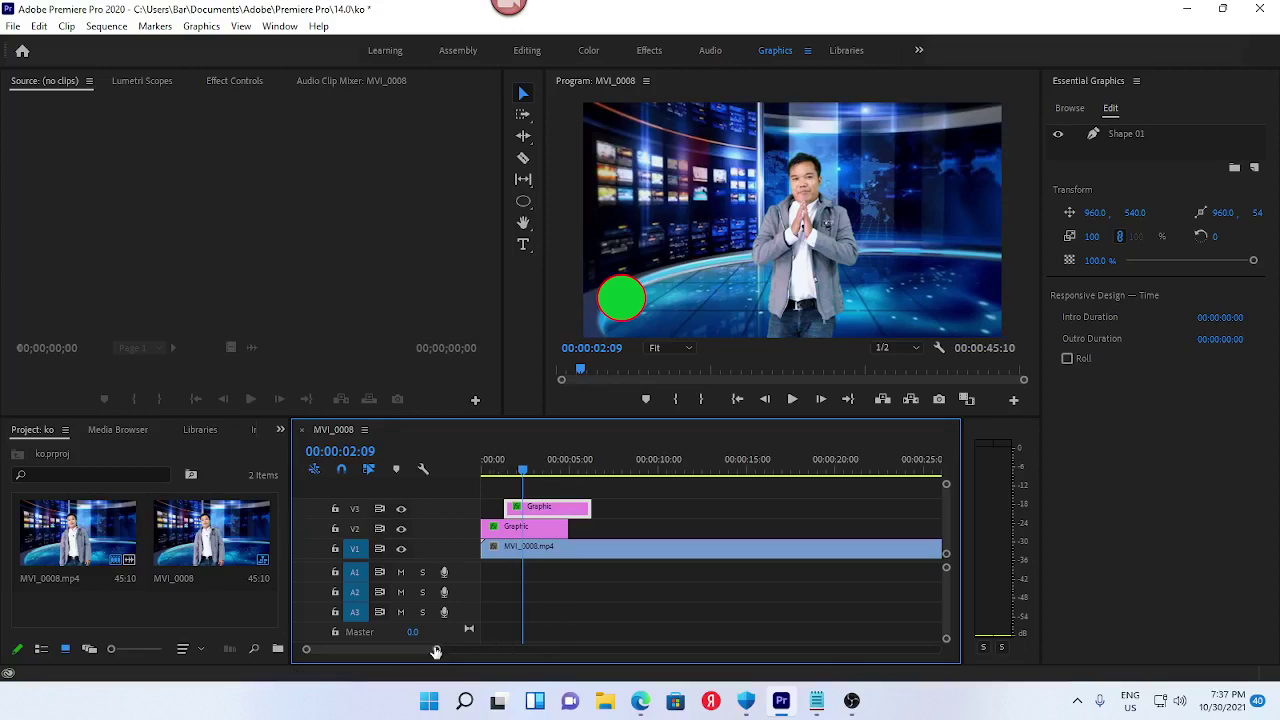
pyautogui.moveTo(436, 649); pyautogui.dragTo(428, 650)
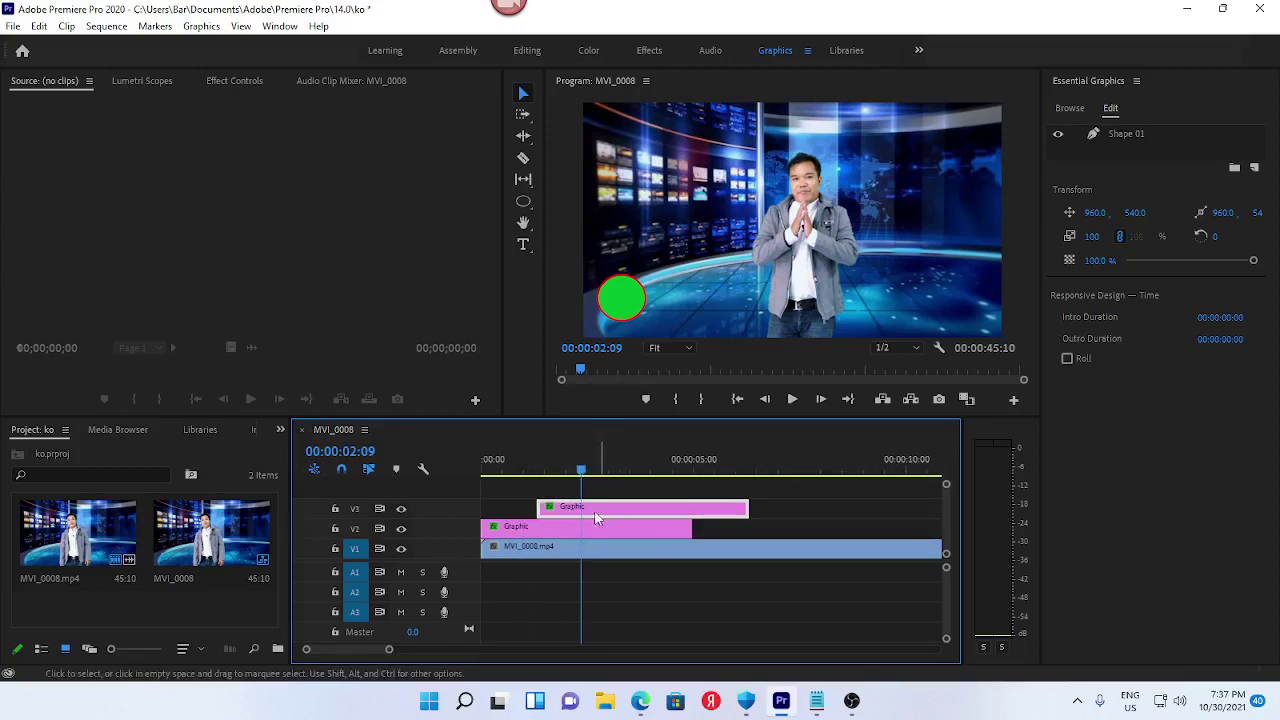
pyautogui.moveTo(605, 510); pyautogui.dragTo(570, 519)
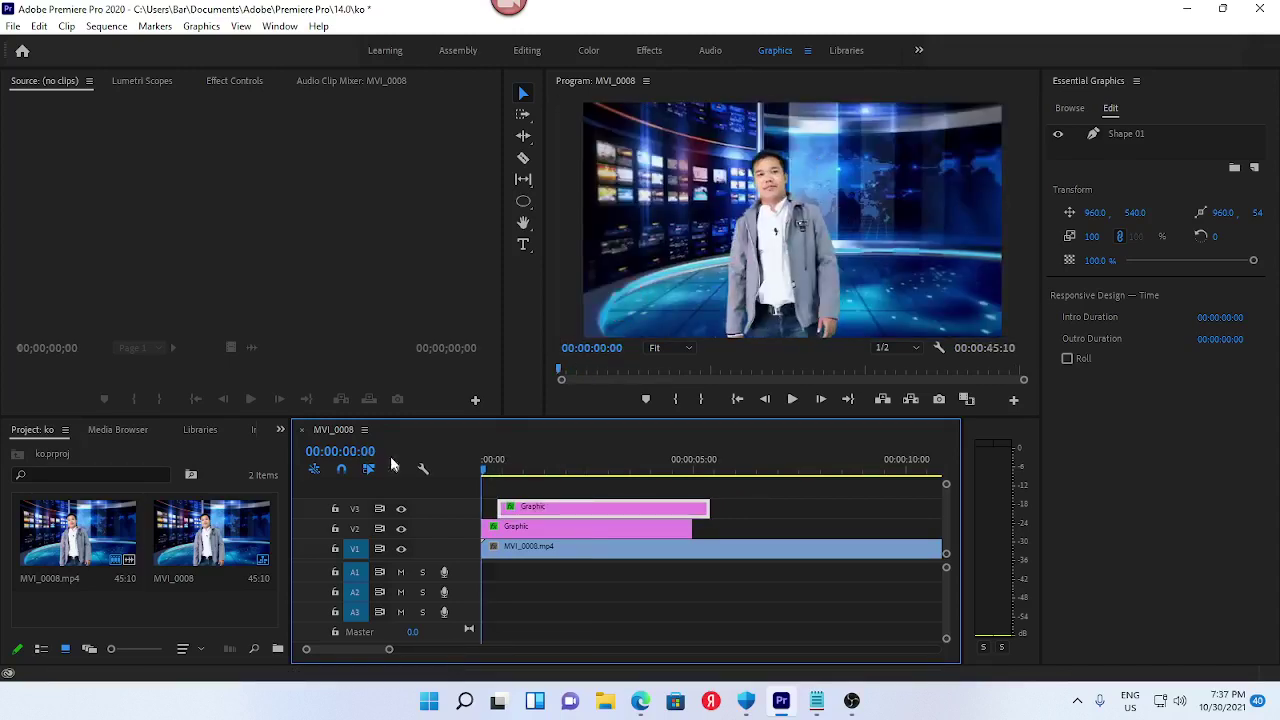
pyautogui.click(790, 405)
pyautogui.press('Home')
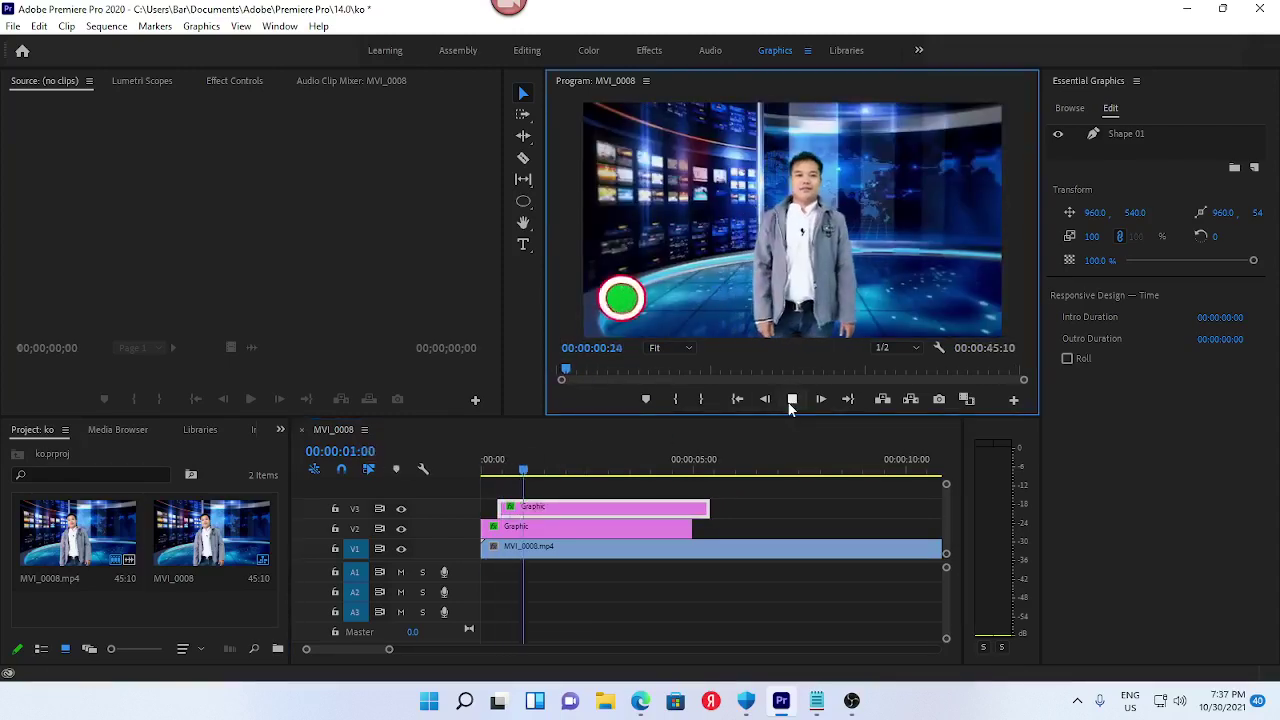
pyautogui.click(791, 399)
# Zoom the timeline in and fine-tune the V3 clip a few frames earlier
pyautogui.click(557, 511)
pyautogui.moveTo(557, 511); pyautogui.dragTo(577, 514)
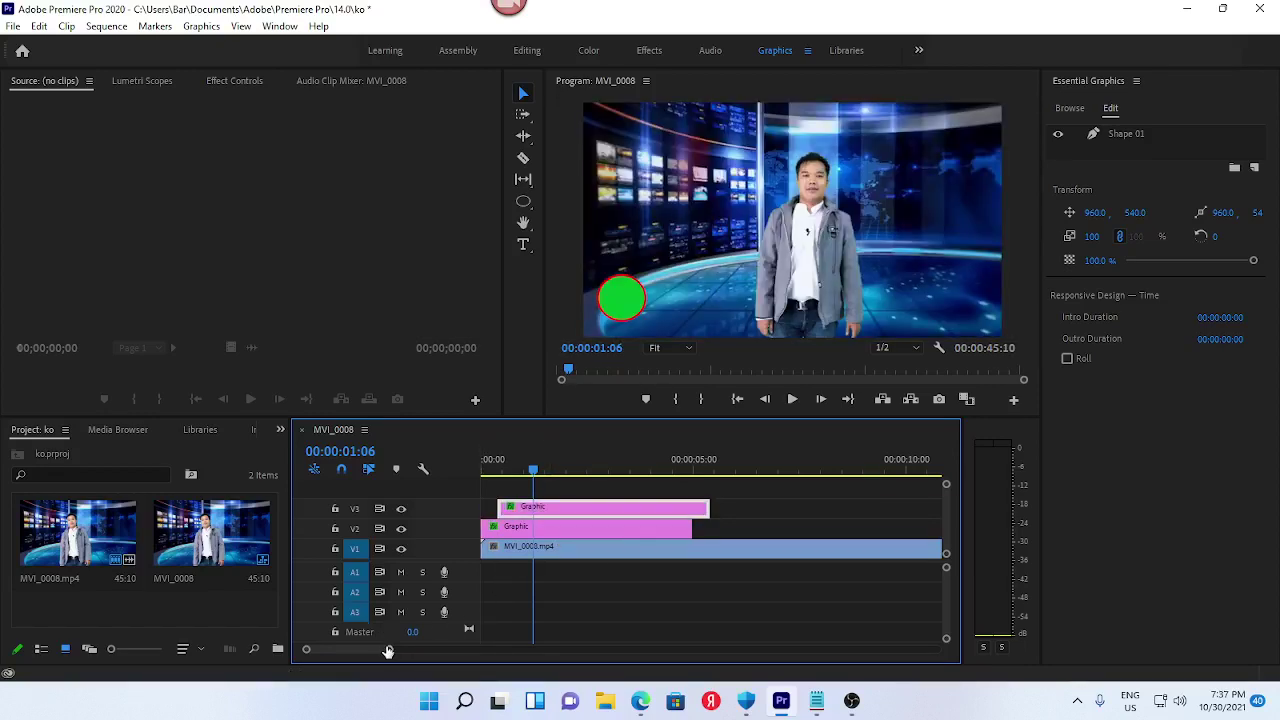
pyautogui.moveTo(388, 651); pyautogui.dragTo(362, 650)
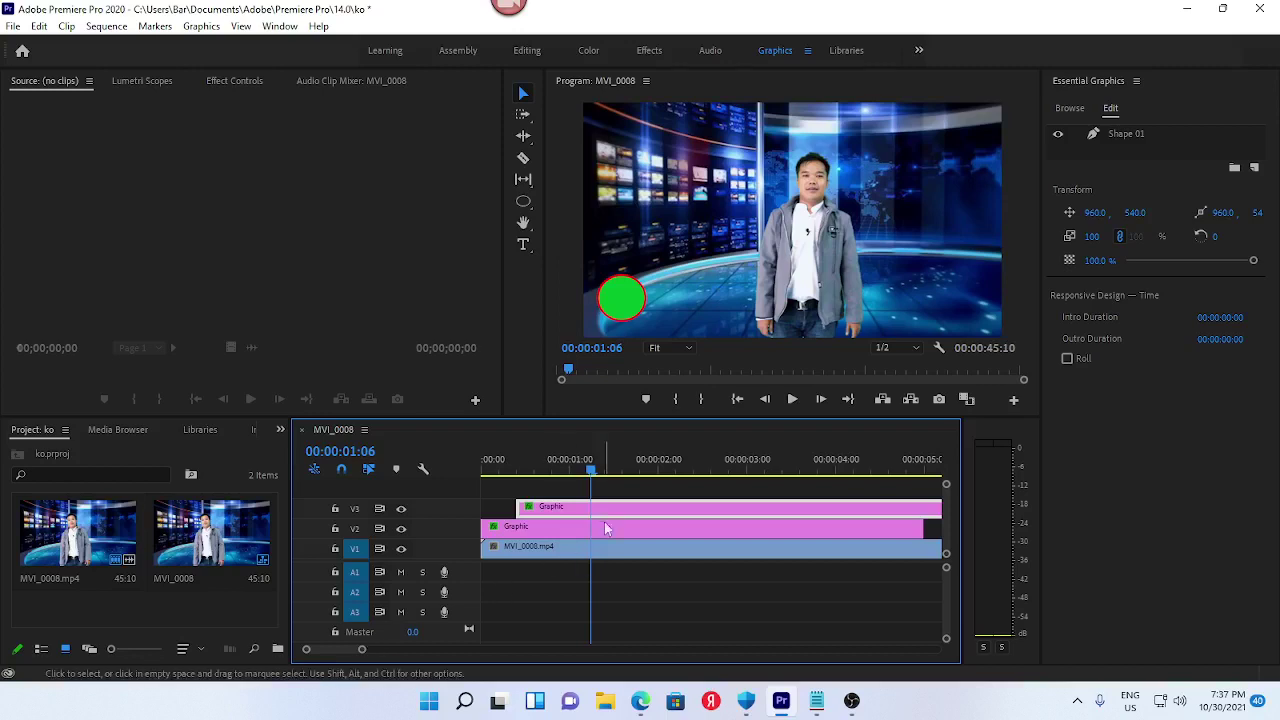
pyautogui.moveTo(563, 517); pyautogui.dragTo(545, 519)
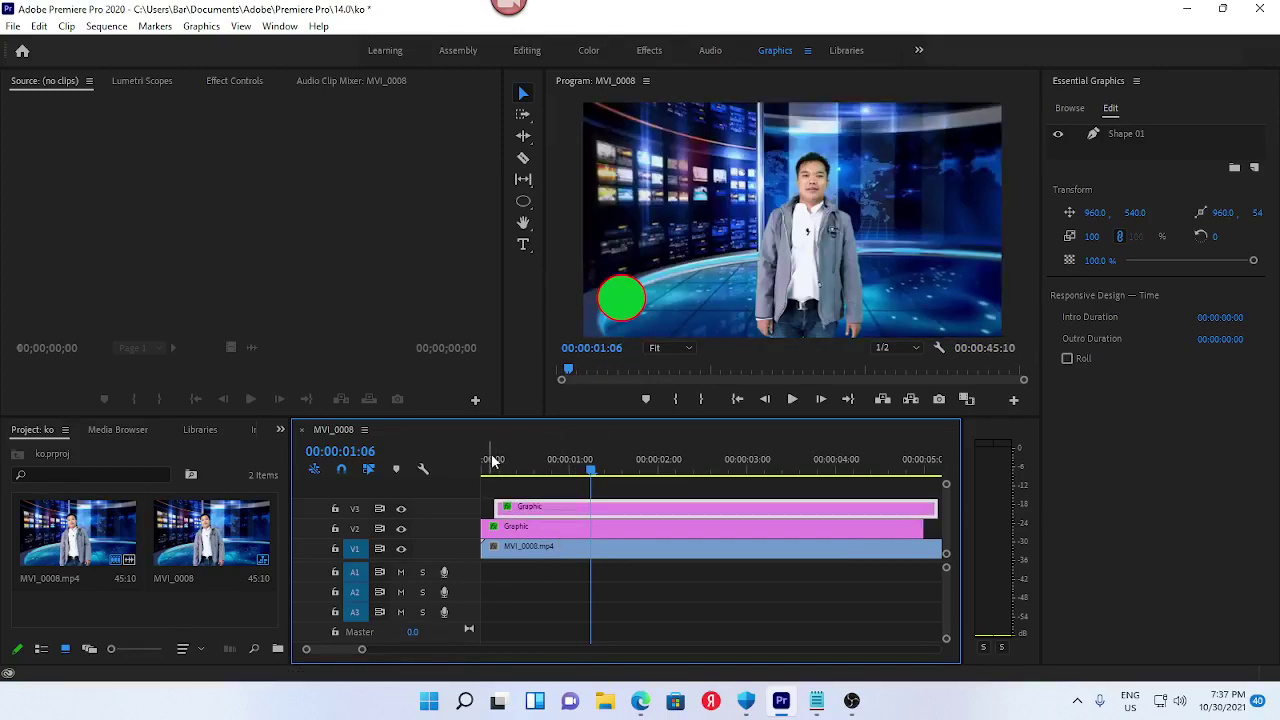
pyautogui.click(484, 462)
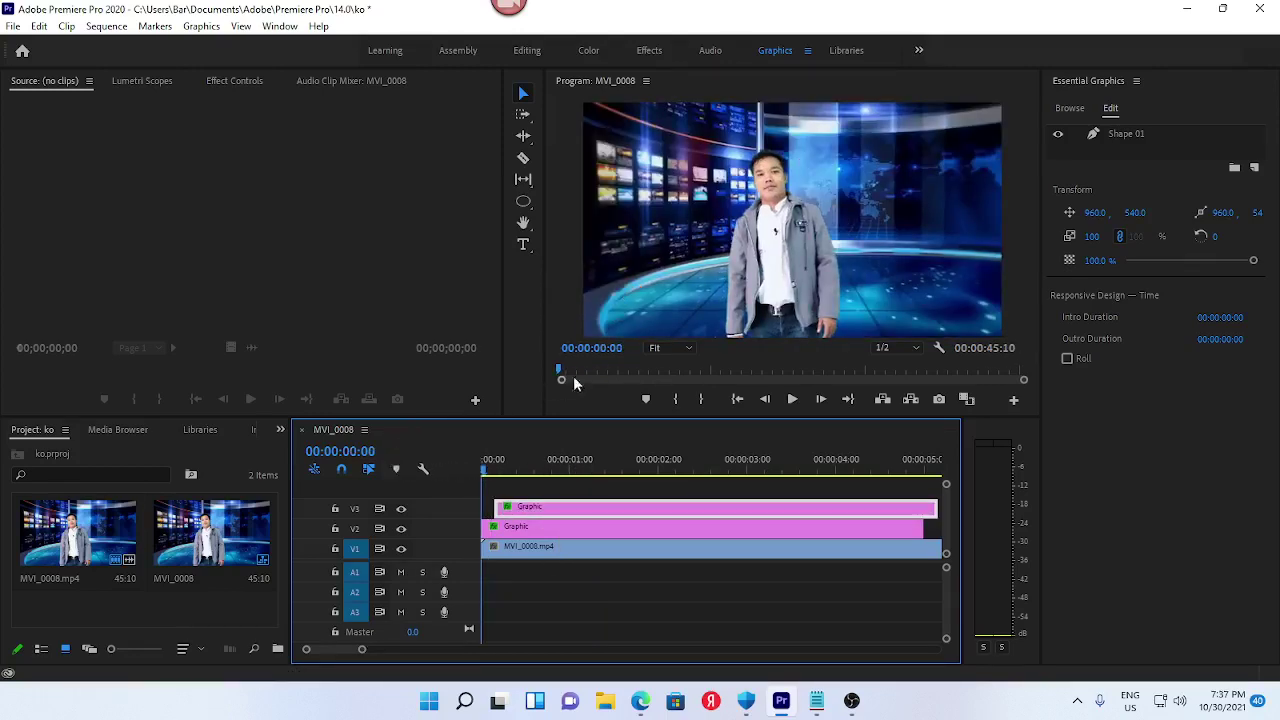
pyautogui.click(791, 399)
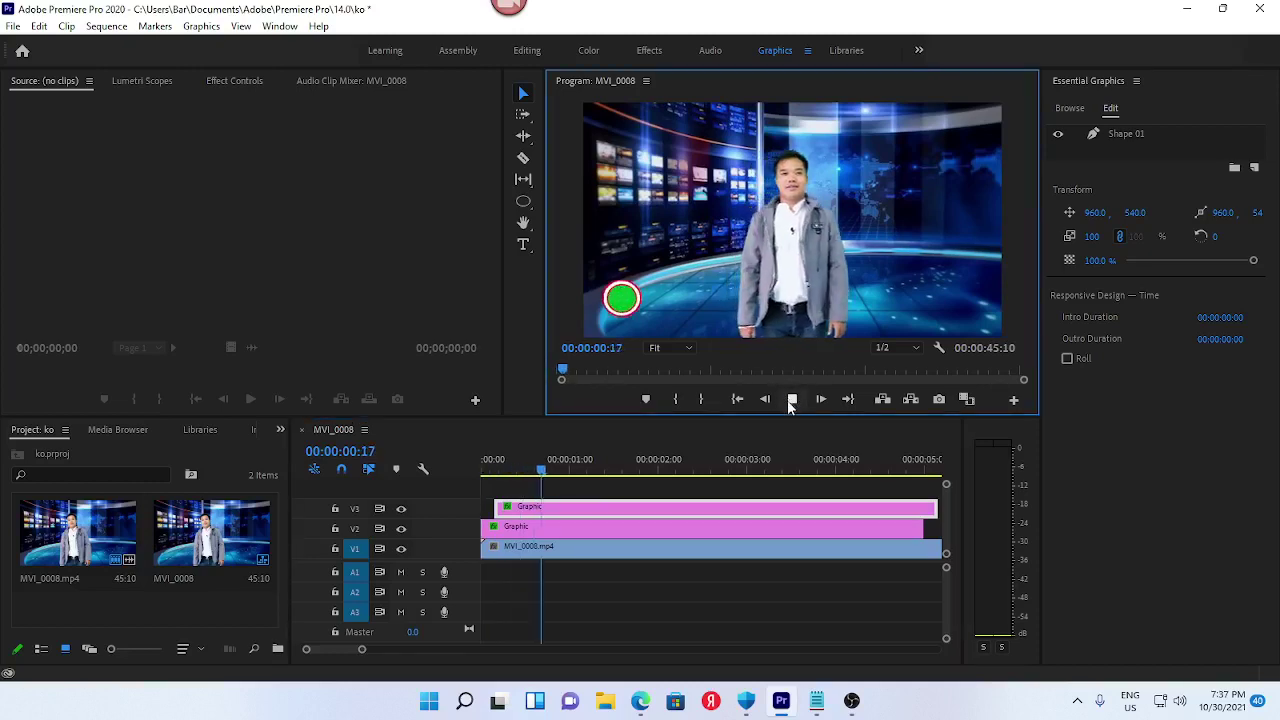
pyautogui.click(791, 399)
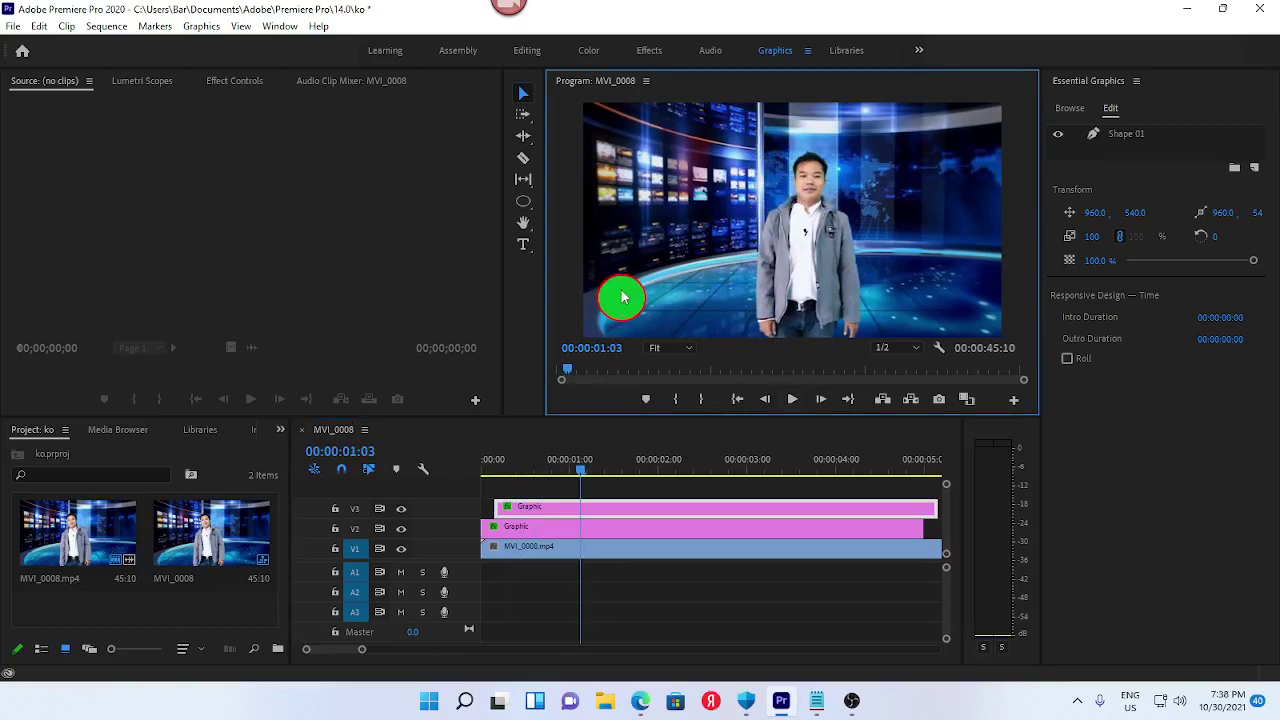
# Uncheck Stroke on the circle's Shape 01 layer to remove its red outline
pyautogui.click(607, 512)
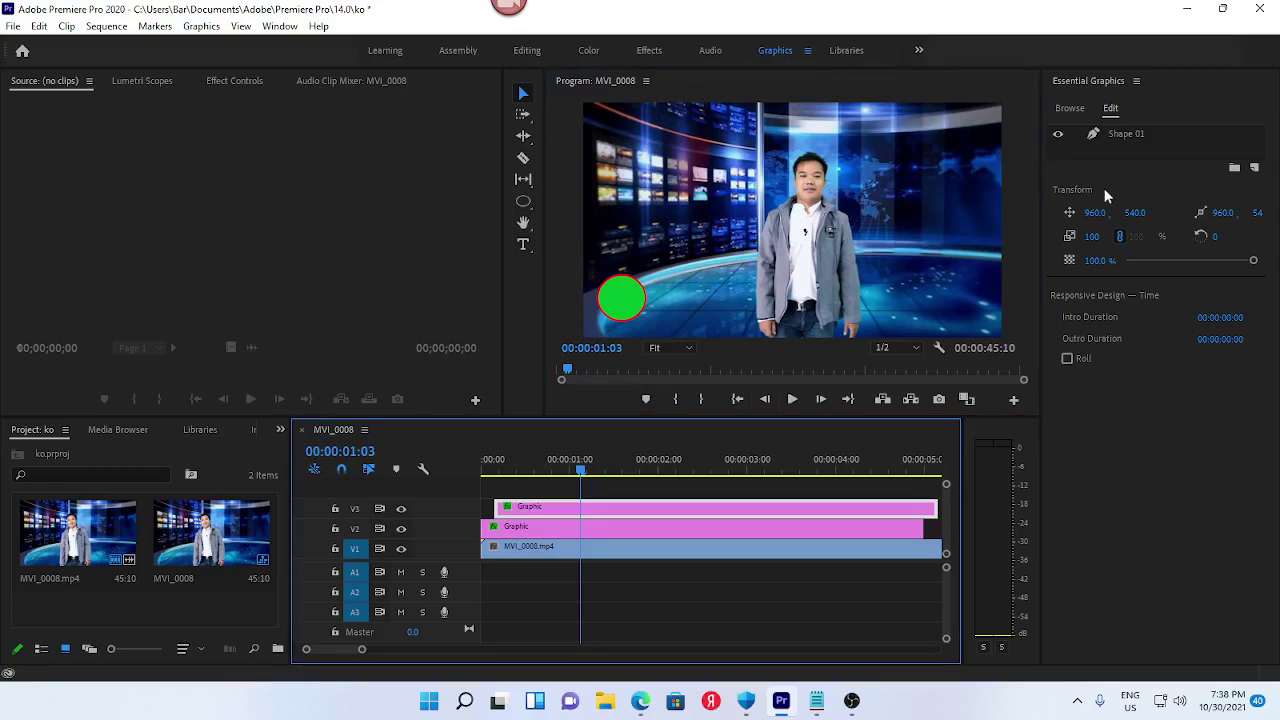
pyautogui.click(1118, 137)
pyautogui.click(1060, 433)
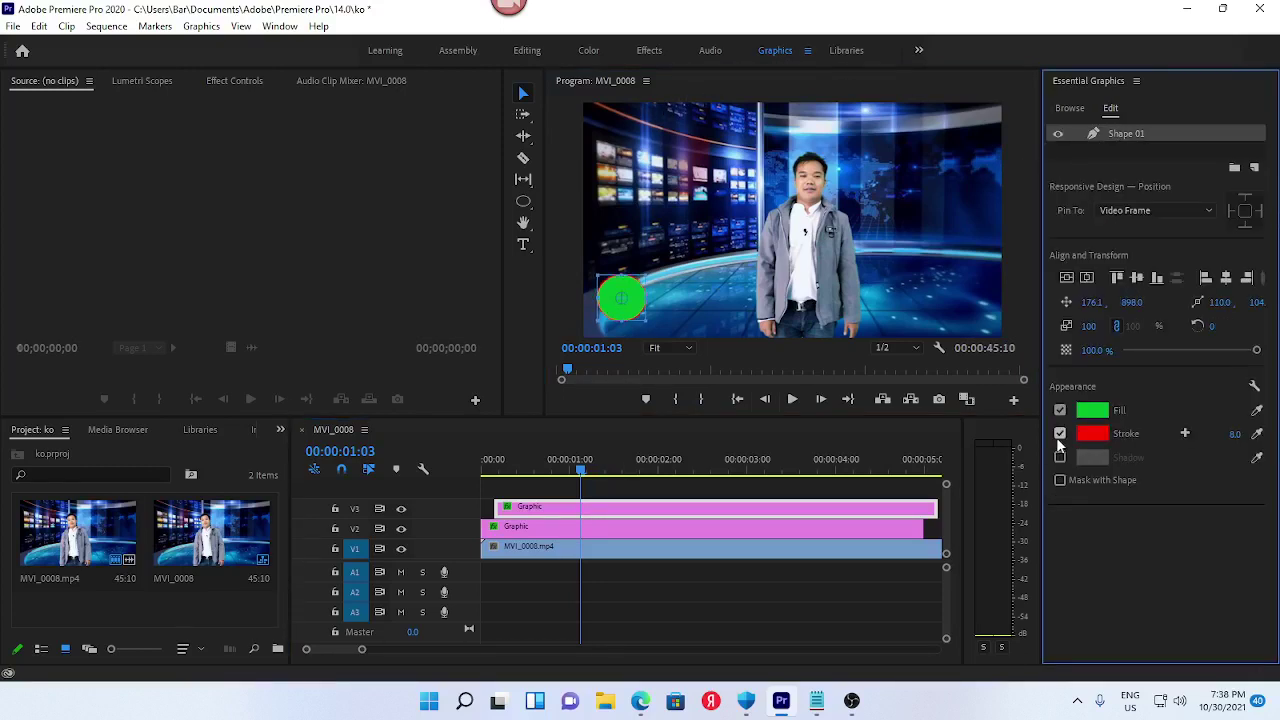
pyautogui.moveTo(523, 466); pyautogui.dragTo(431, 471)
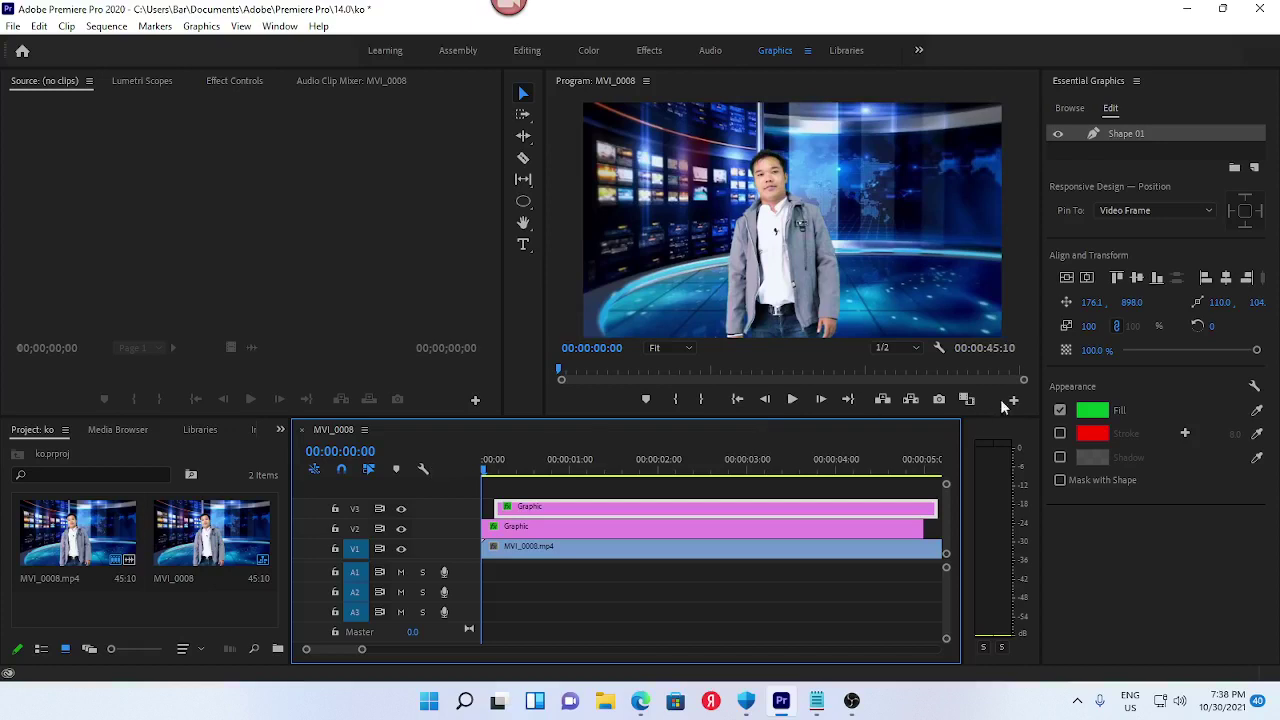
pyautogui.click(792, 399)
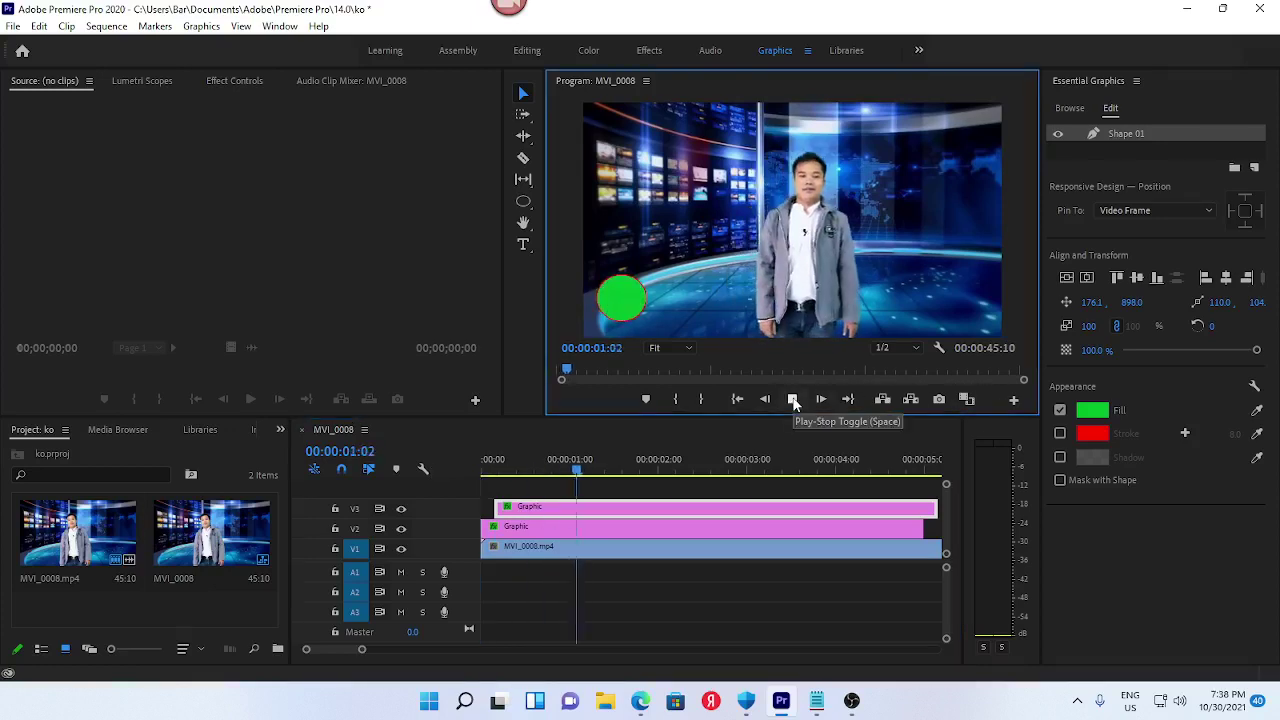
pyautogui.click(792, 399)
pyautogui.click(550, 528)
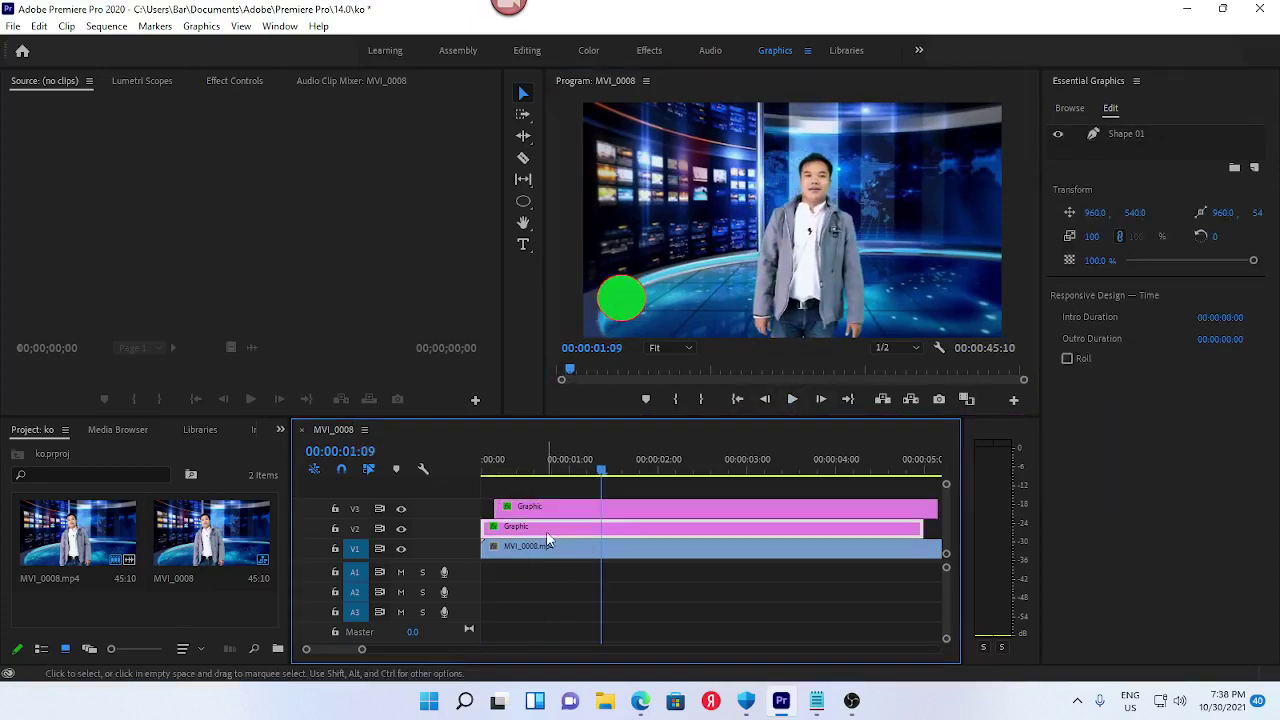
pyautogui.click(1110, 136)
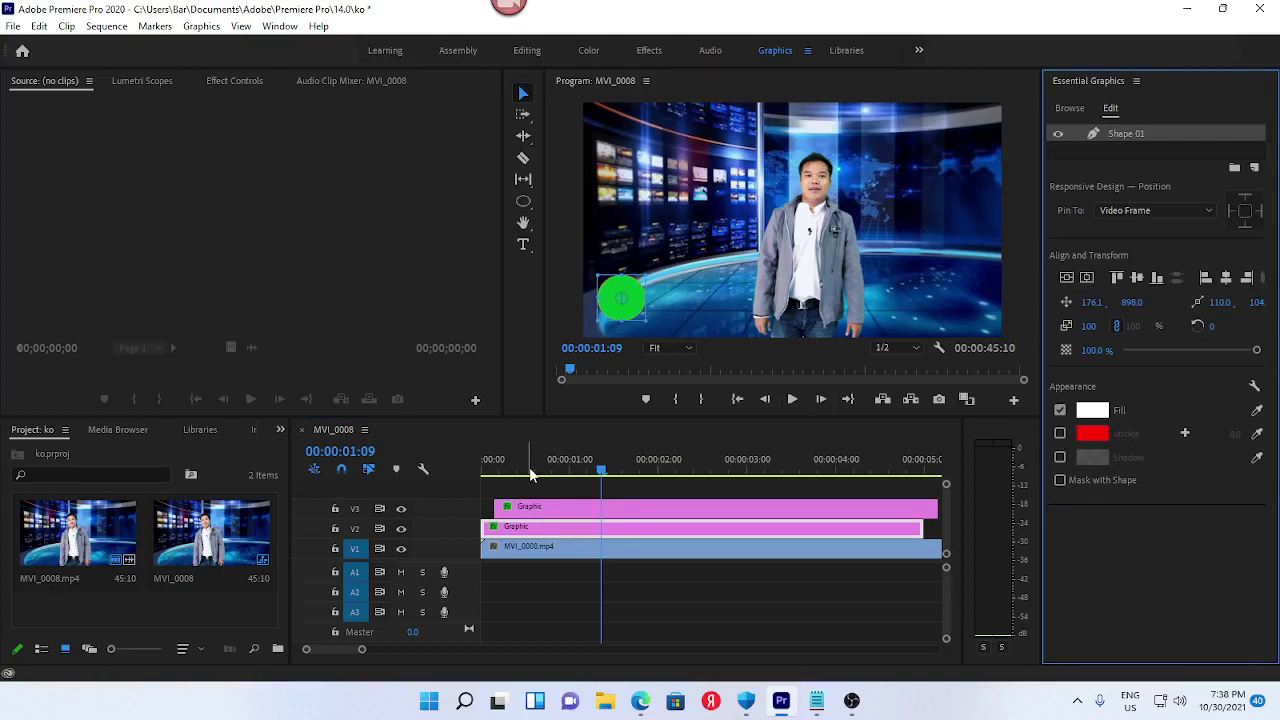
pyautogui.click(490, 470)
pyautogui.click(790, 400)
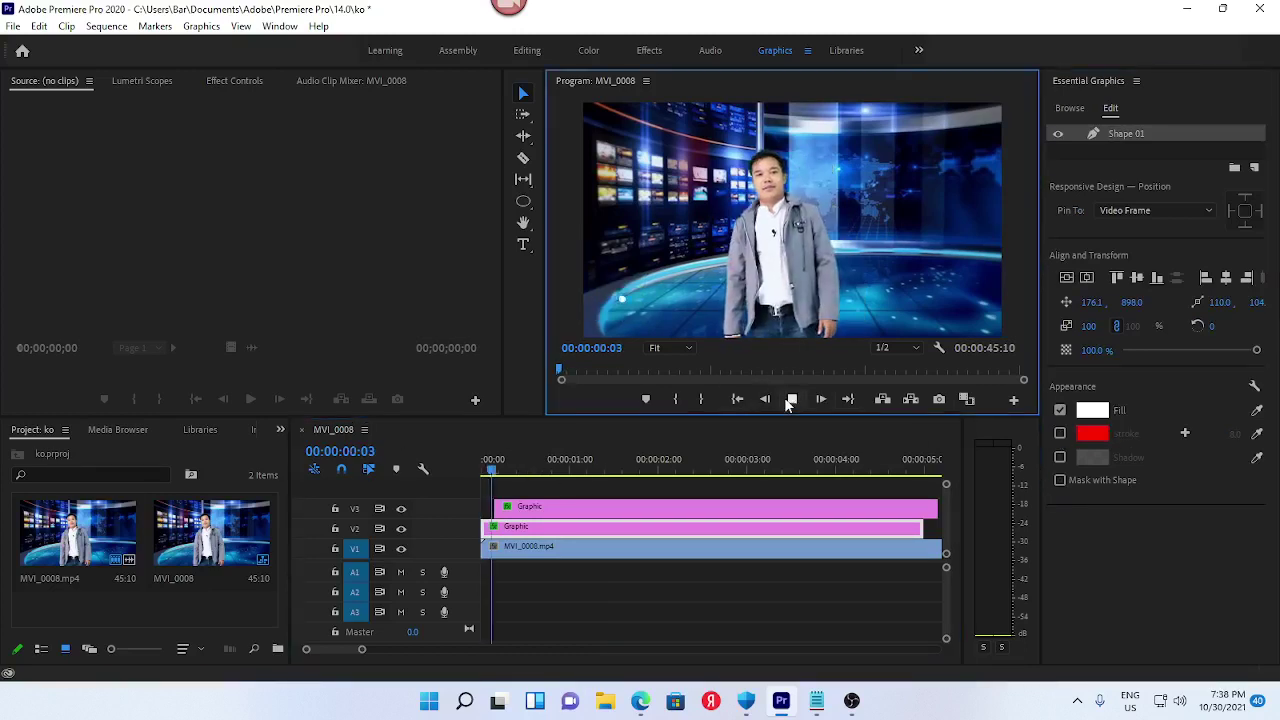
pyautogui.click(790, 400)
# Nudge the V3 clip slightly later, then Alt-drag a copy of the V2 circle toward a new top track
pyautogui.click(518, 508)
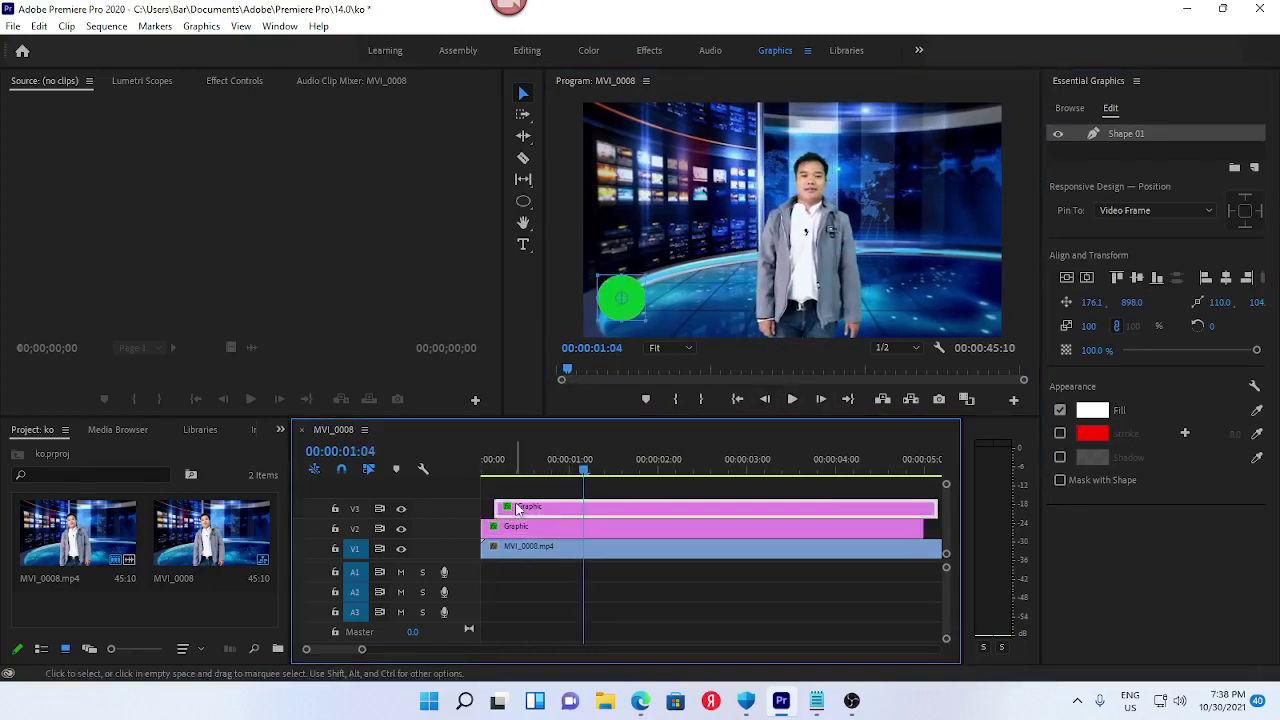
pyautogui.moveTo(518, 508); pyautogui.dragTo(529, 508)
pyautogui.click(487, 464)
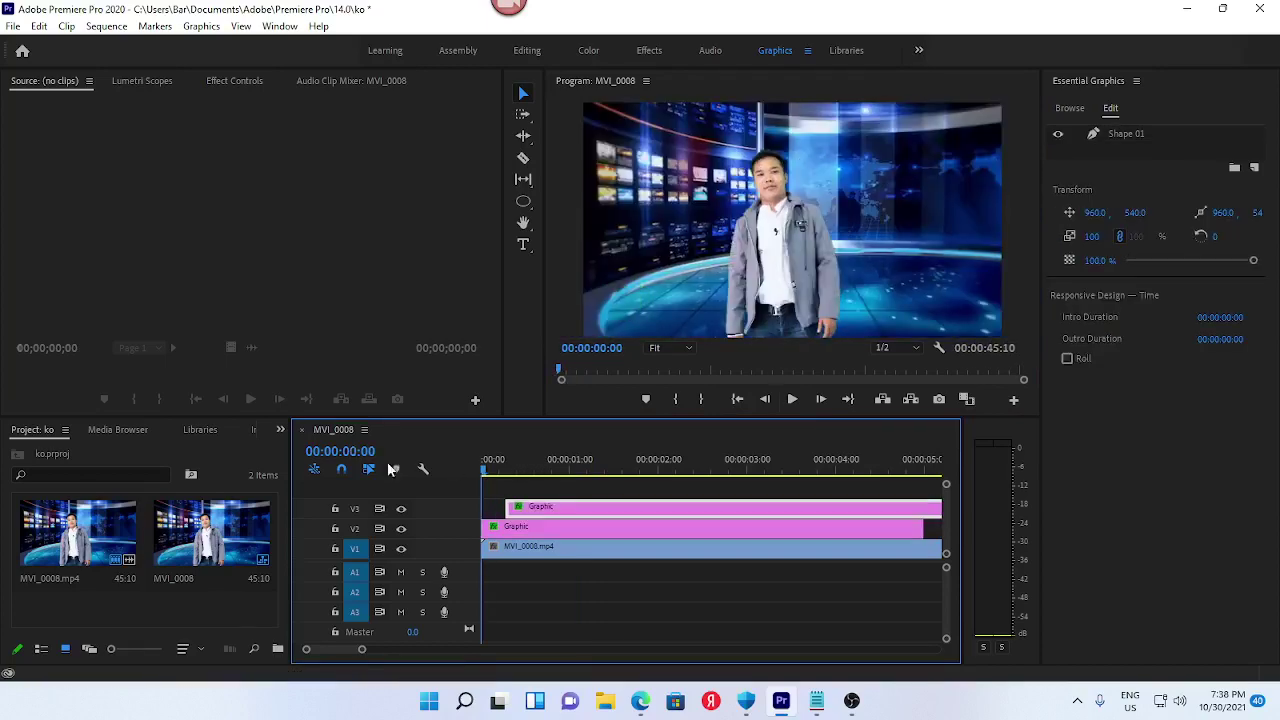
pyautogui.click(792, 400)
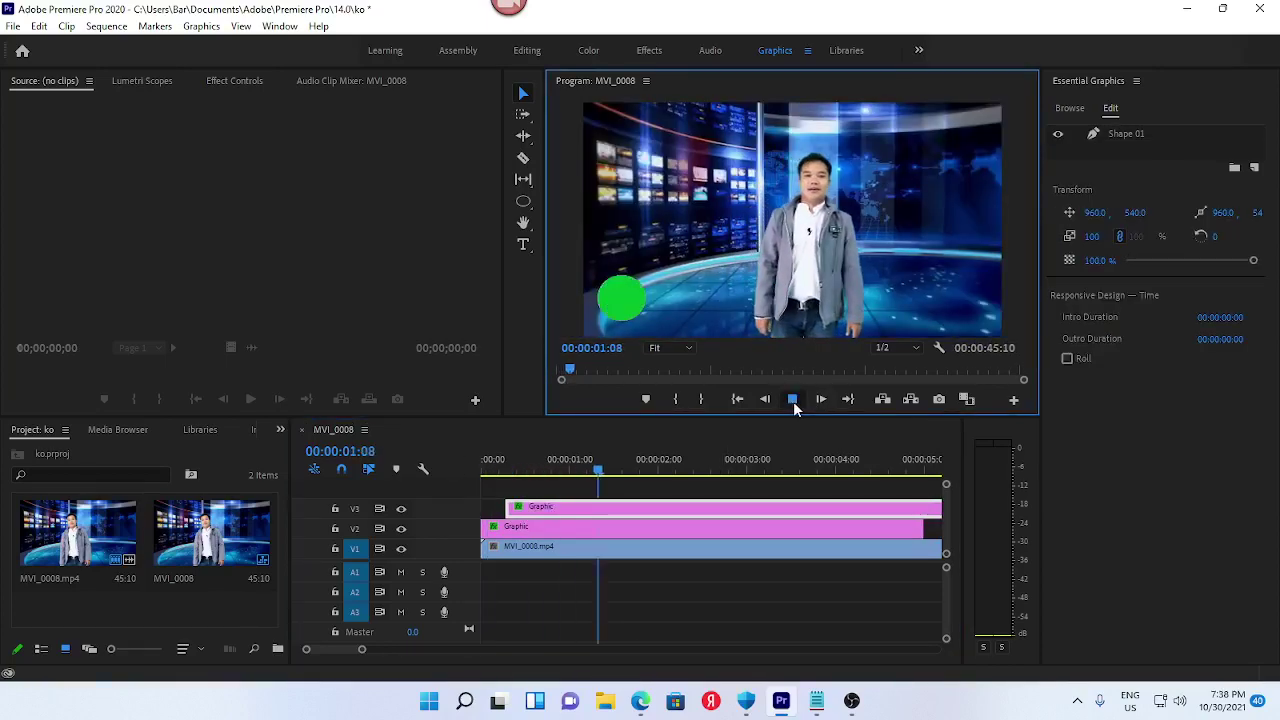
pyautogui.click(793, 400)
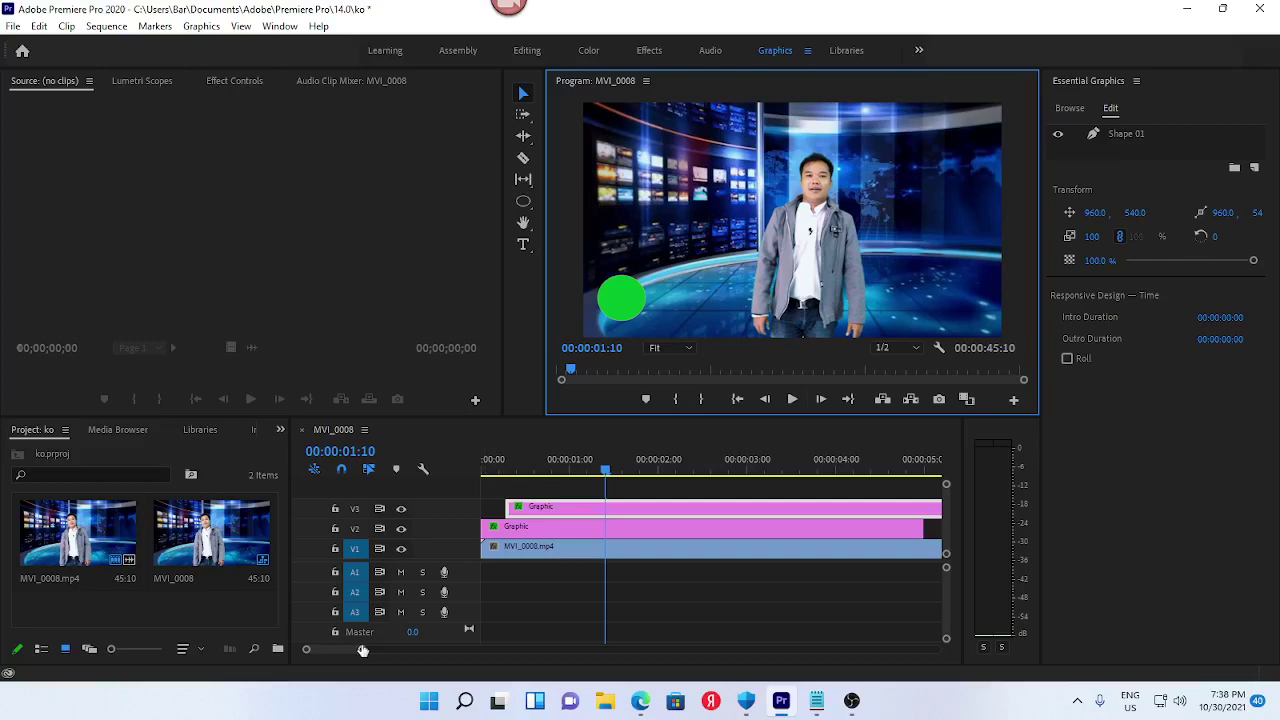
pyautogui.moveTo(361, 649); pyautogui.dragTo(434, 649)
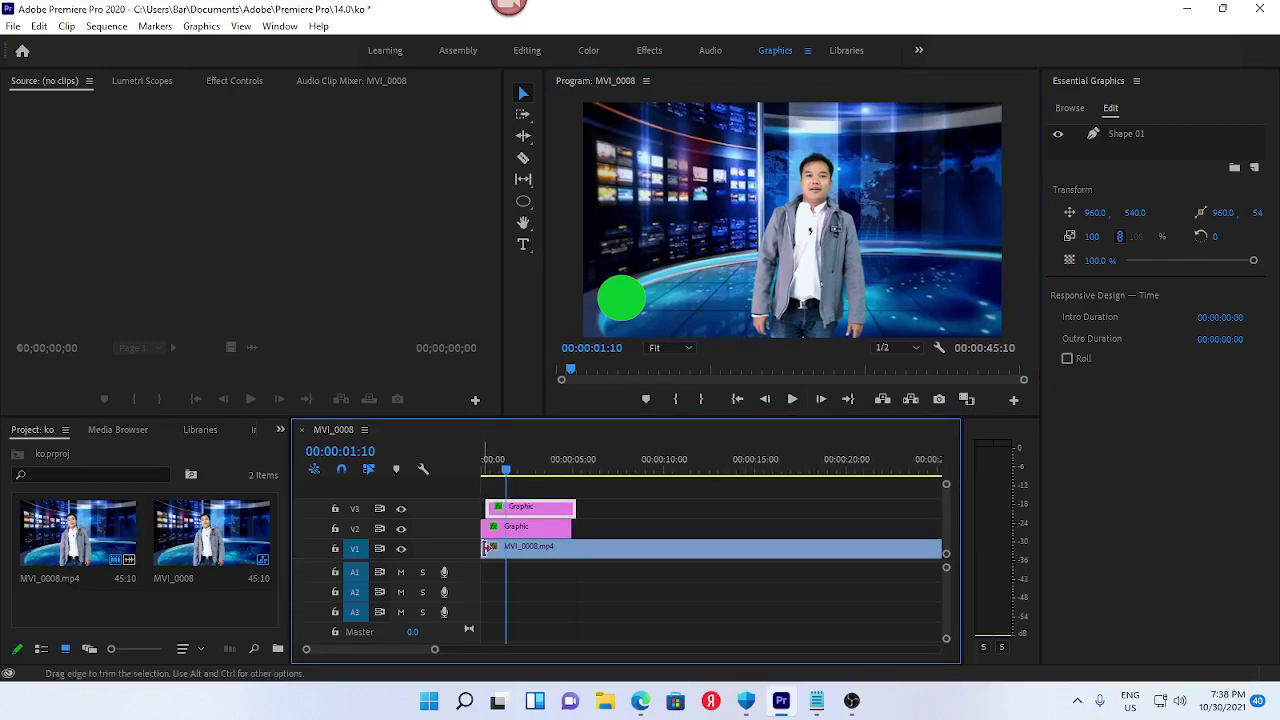
pyautogui.moveTo(499, 532); pyautogui.dragTo(548, 470)
# Drop the copy on new track V4 and recolour its Shape 01 fill to a bright blue
pyautogui.click(552, 470)
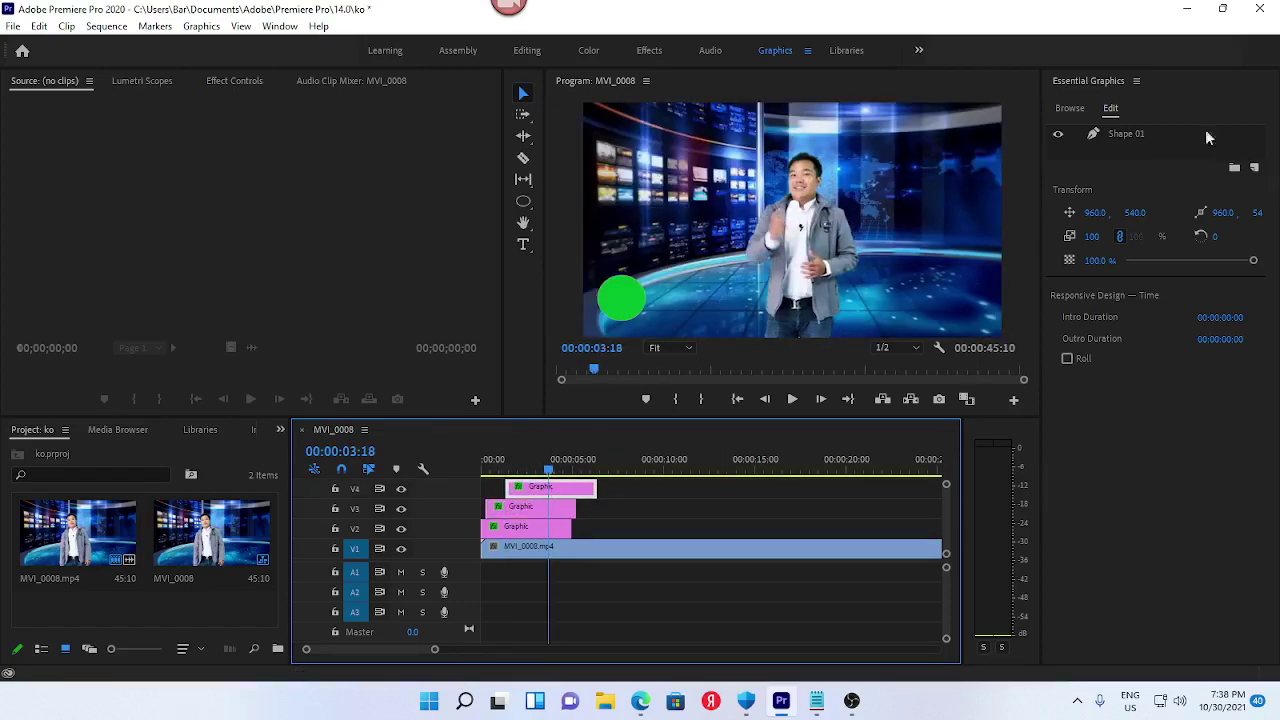
pyautogui.click(1115, 135)
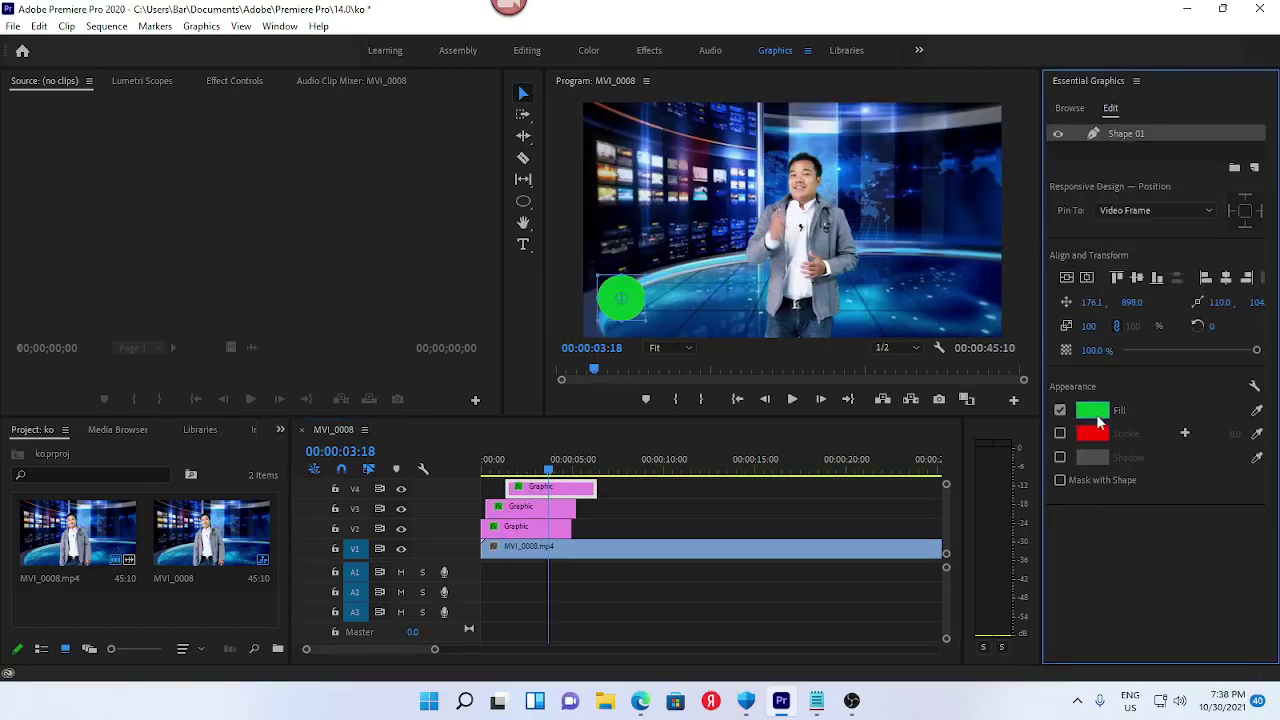
pyautogui.click(1092, 410)
pyautogui.click(680, 423)
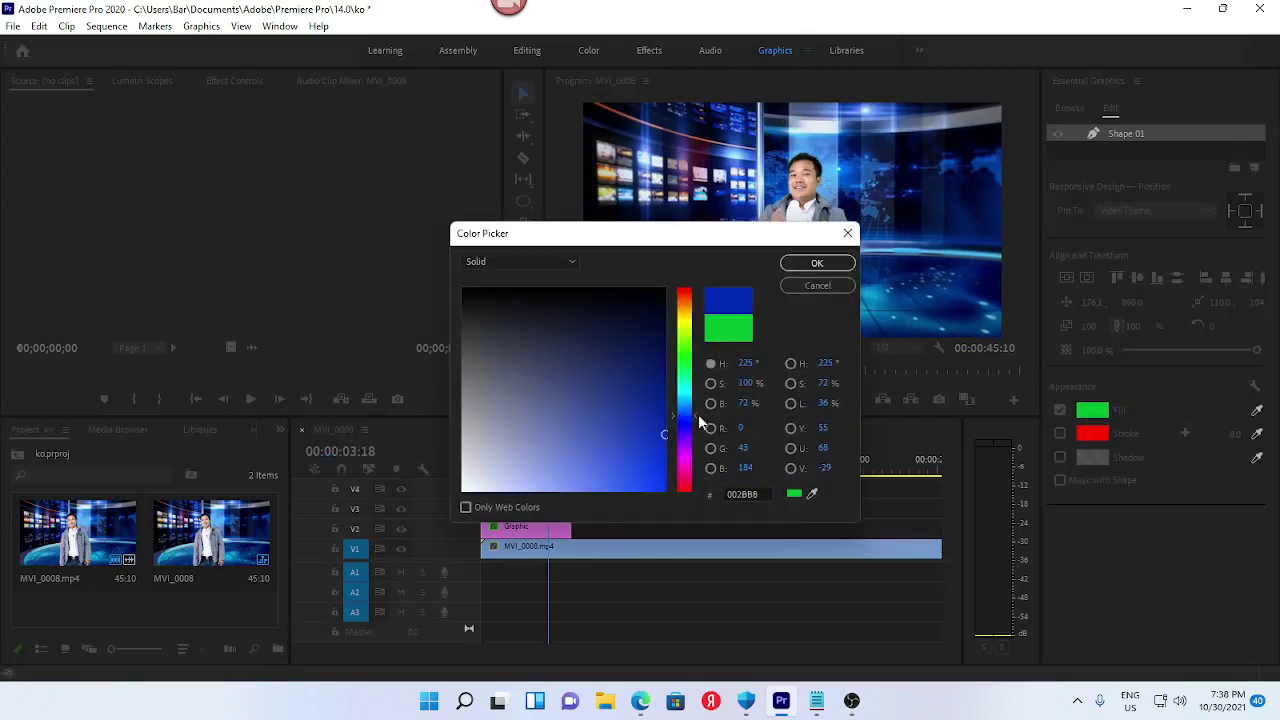
pyautogui.click(817, 263)
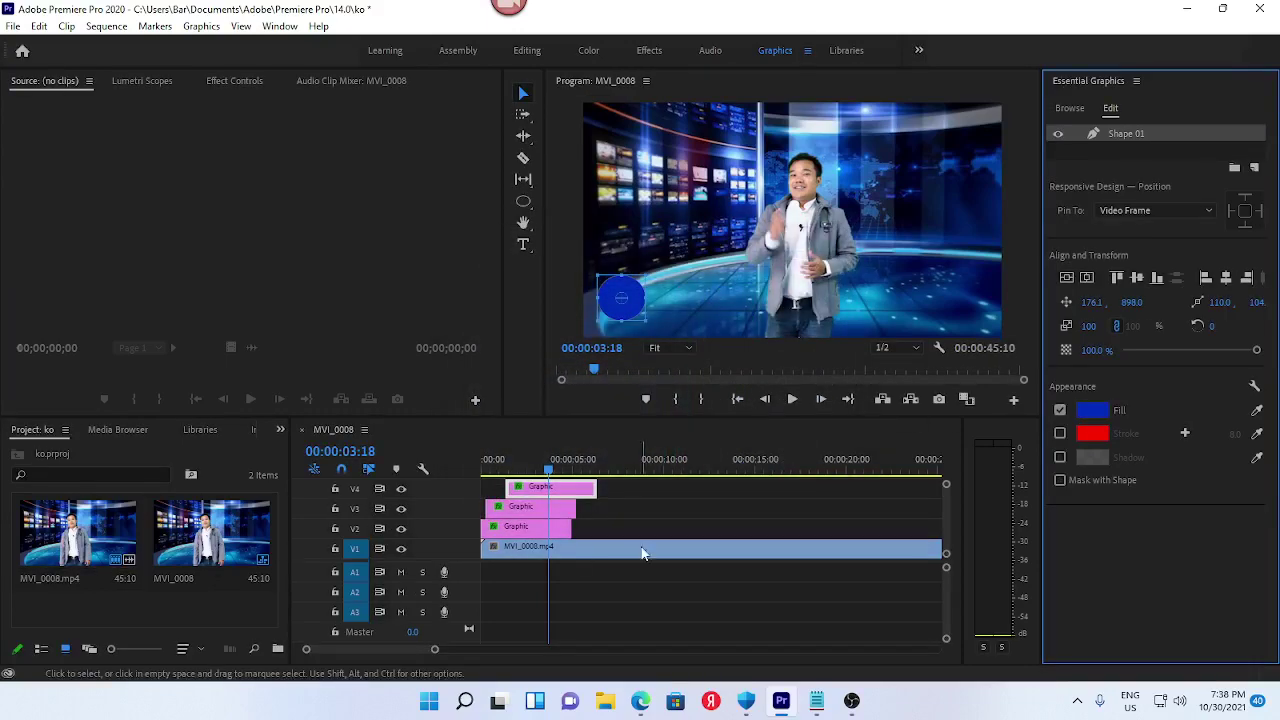
pyautogui.click(1090, 410)
pyautogui.click(636, 432)
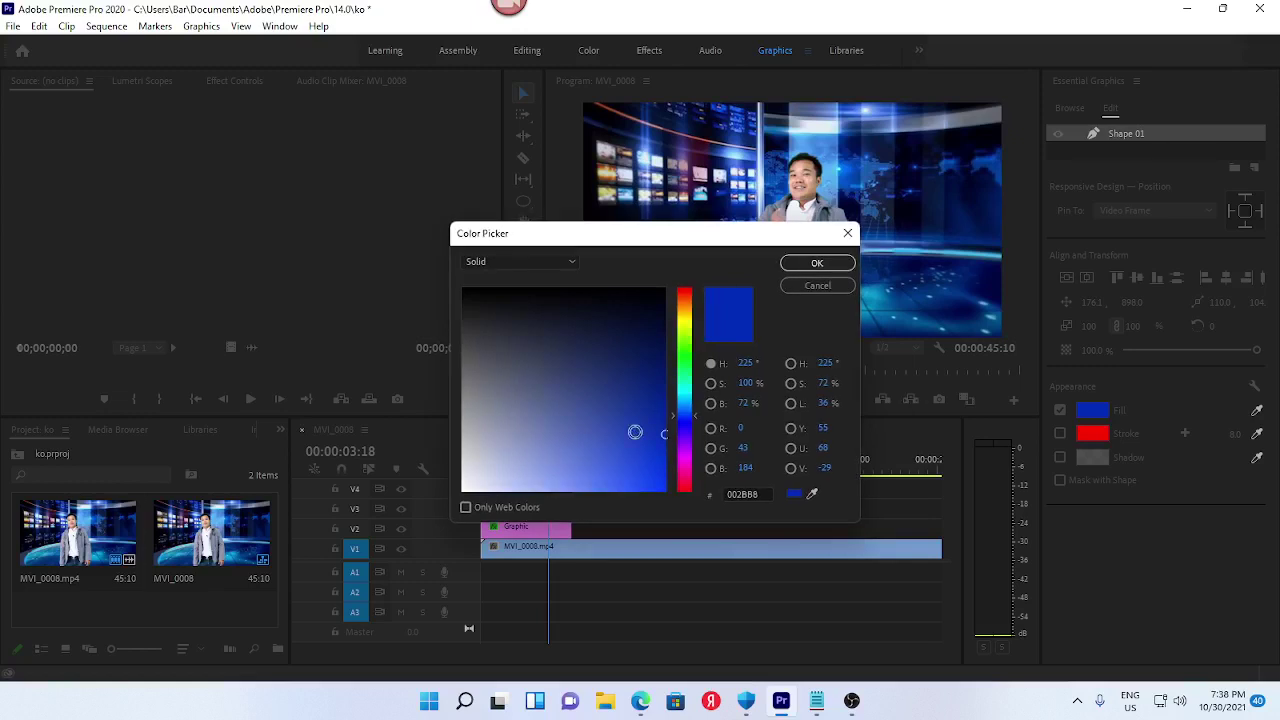
pyautogui.click(815, 264)
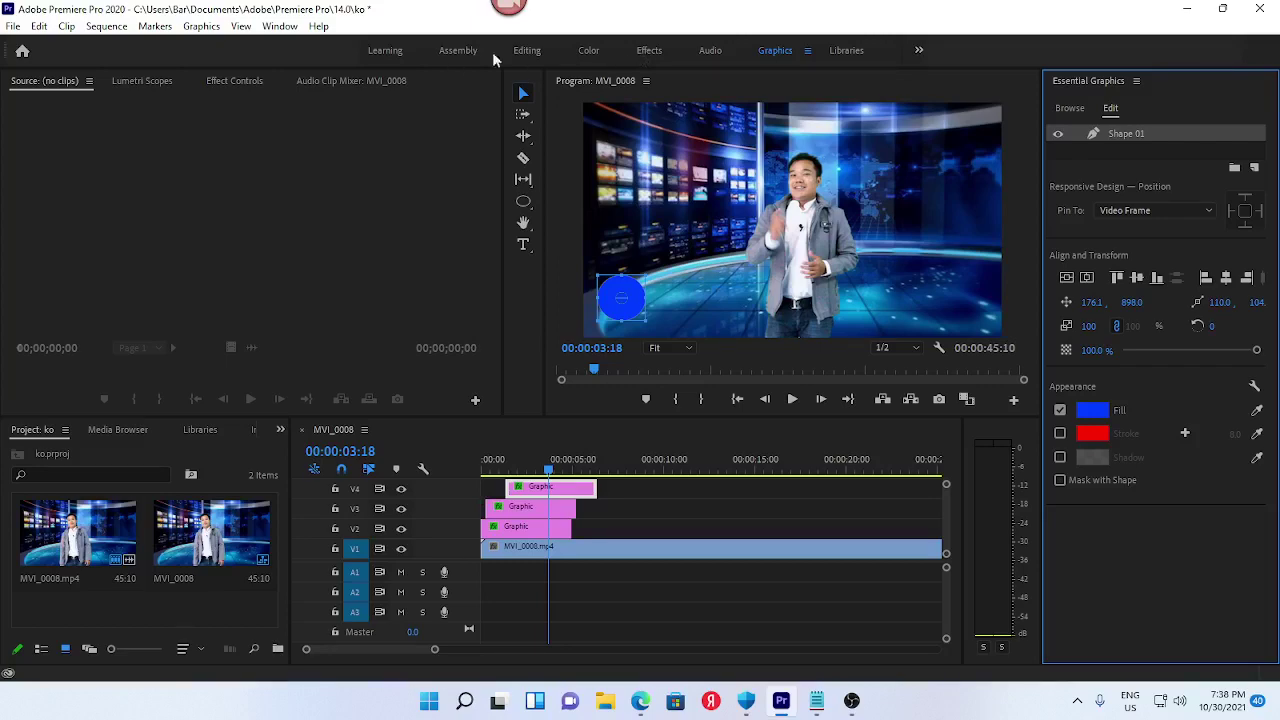
# Switch to the Editing workspace with a taller timeline and play from the start
pyautogui.click(525, 51)
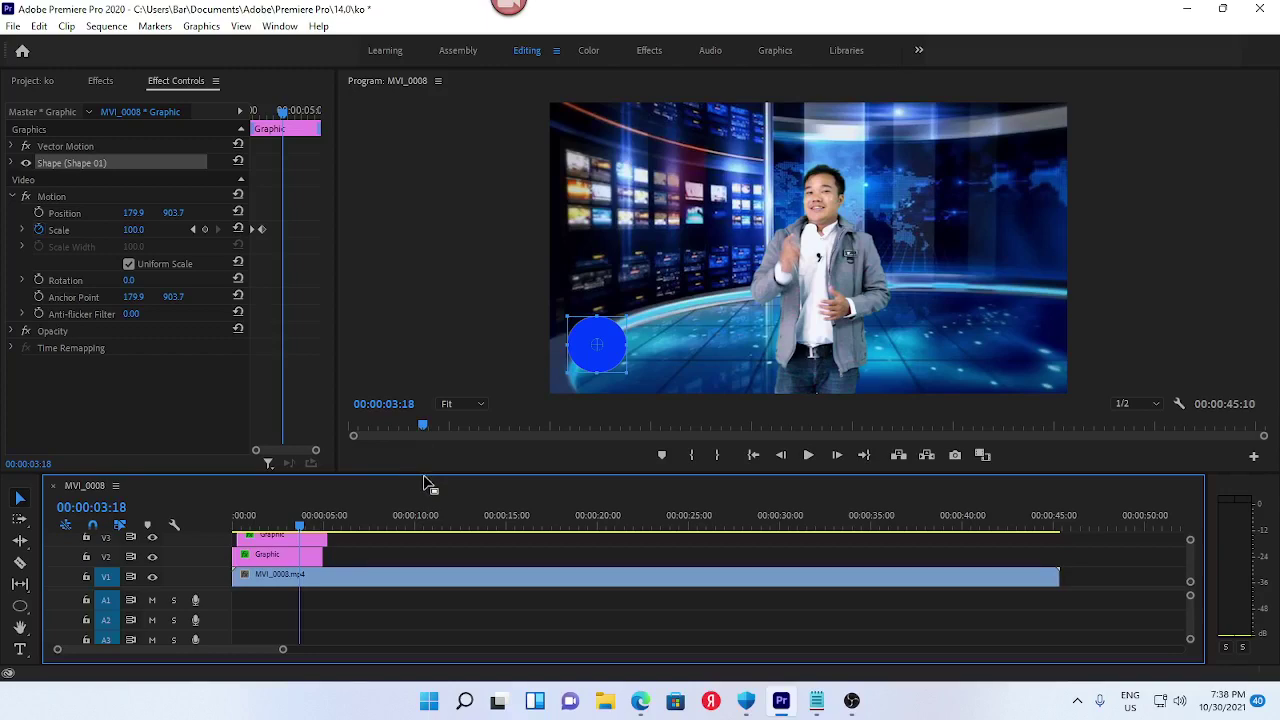
pyautogui.moveTo(428, 478); pyautogui.dragTo(444, 413)
pyautogui.press('Home')
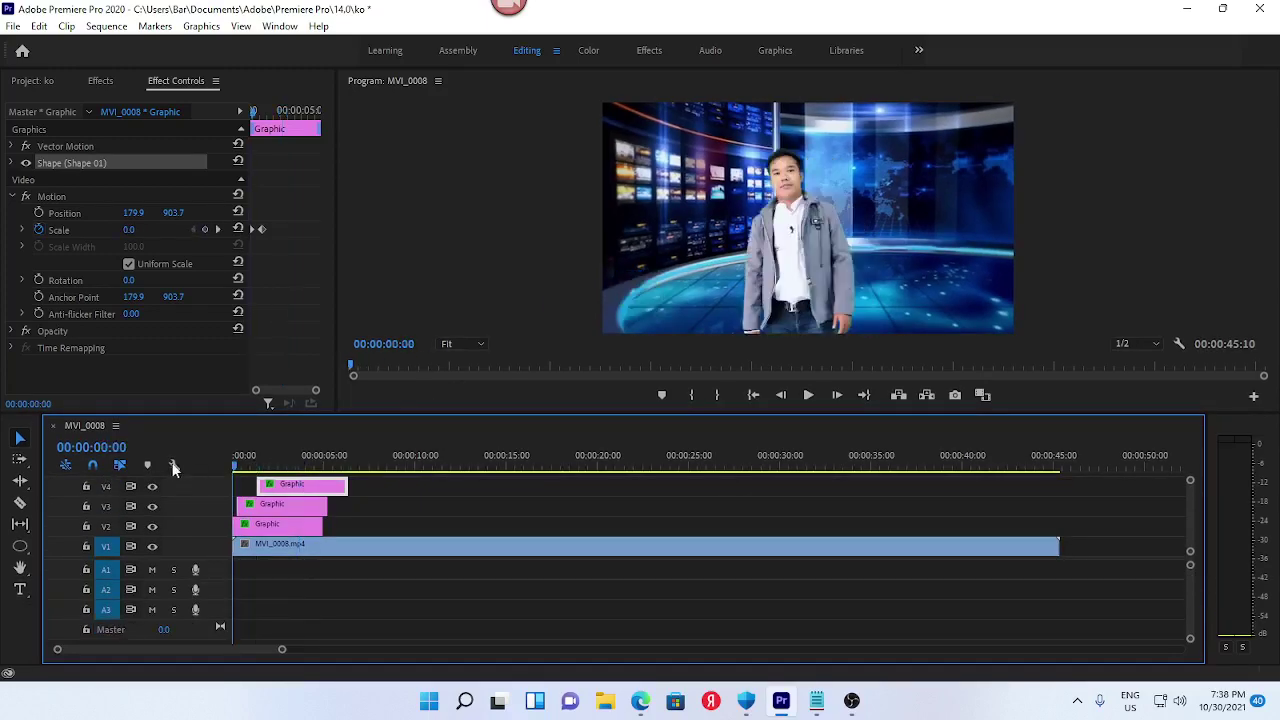
pyautogui.click(810, 395)
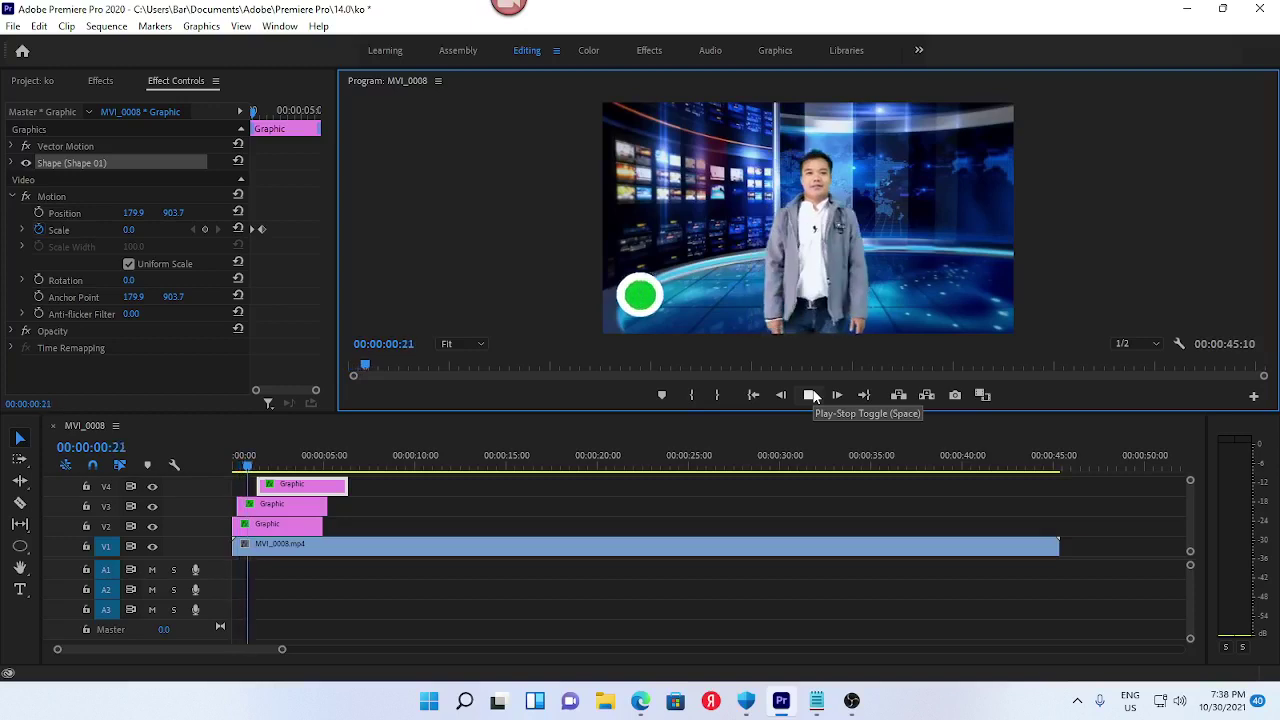
pyautogui.click(811, 395)
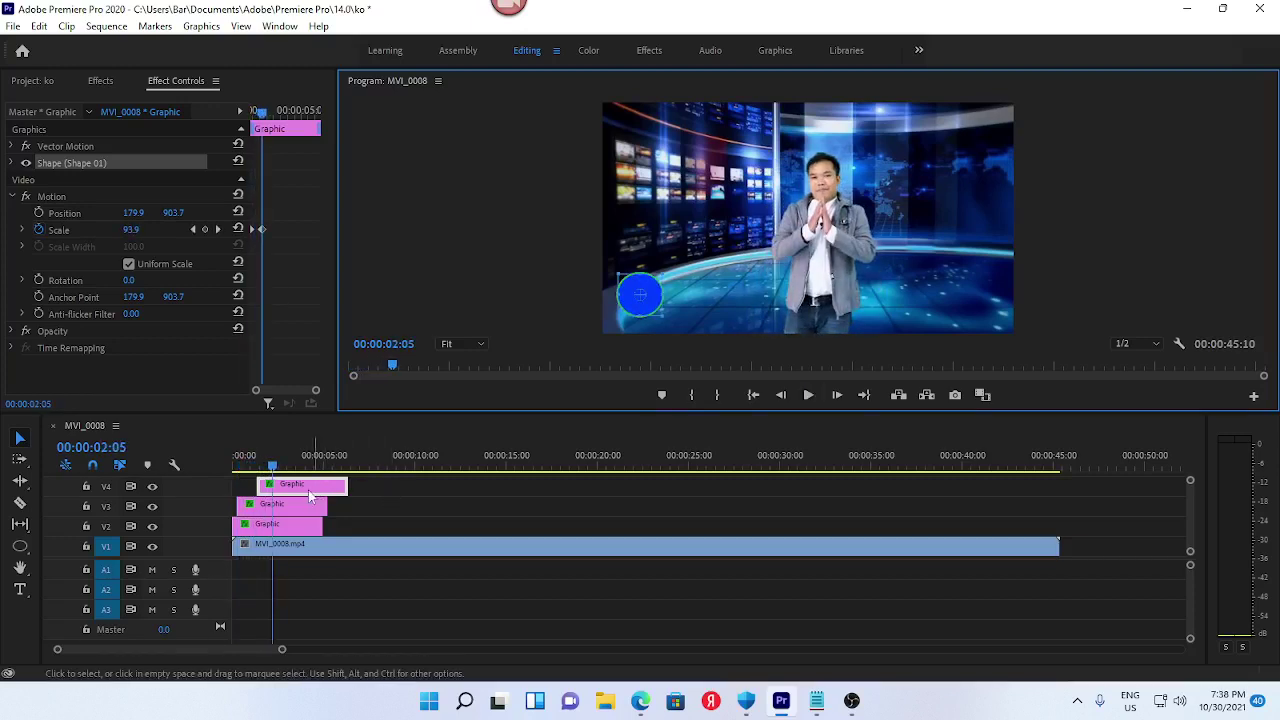
# Move the V4 blue circle clip slightly earlier and replay to check the timing
pyautogui.moveTo(316, 497); pyautogui.dragTo(270, 497)
pyautogui.press('Home')
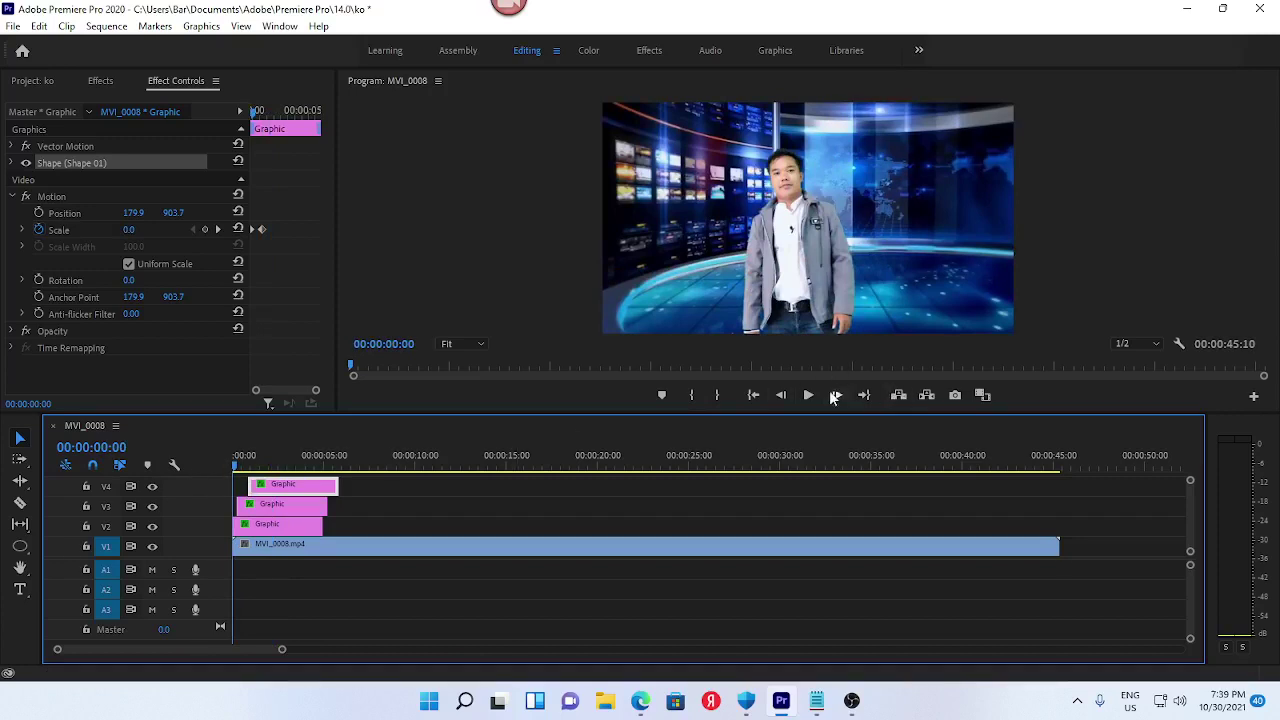
pyautogui.click(809, 395)
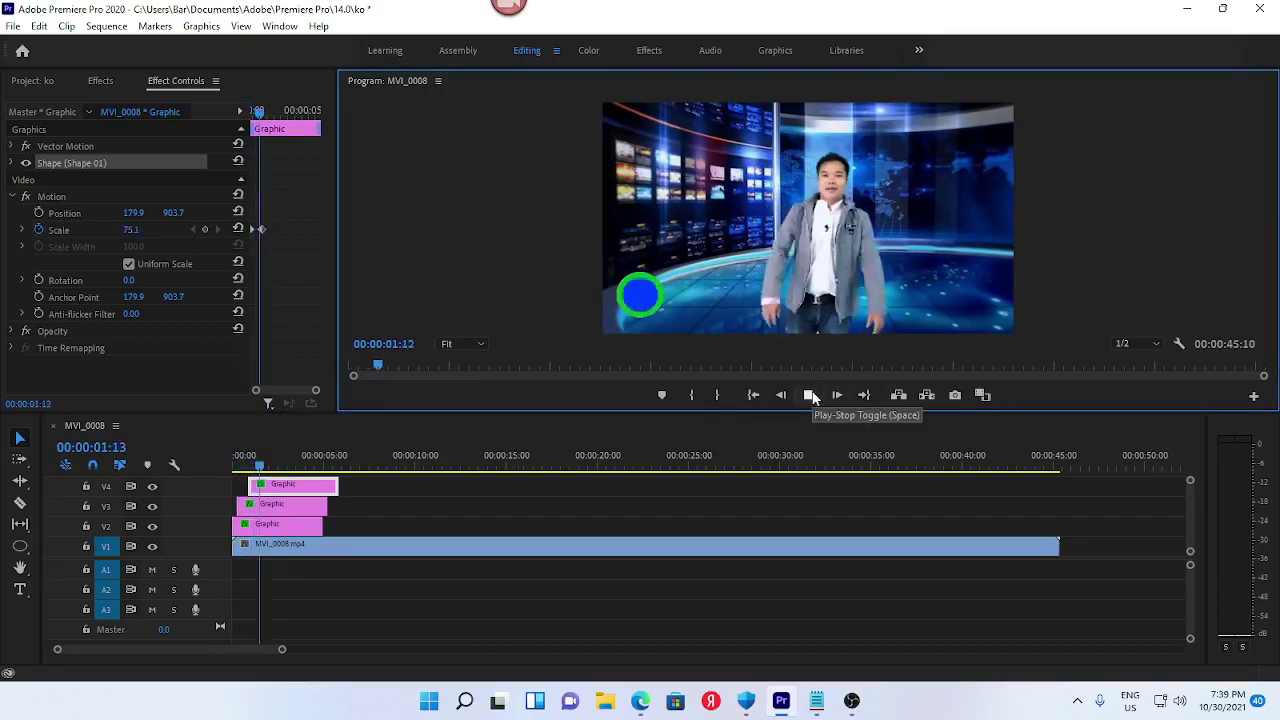
pyautogui.click(810, 396)
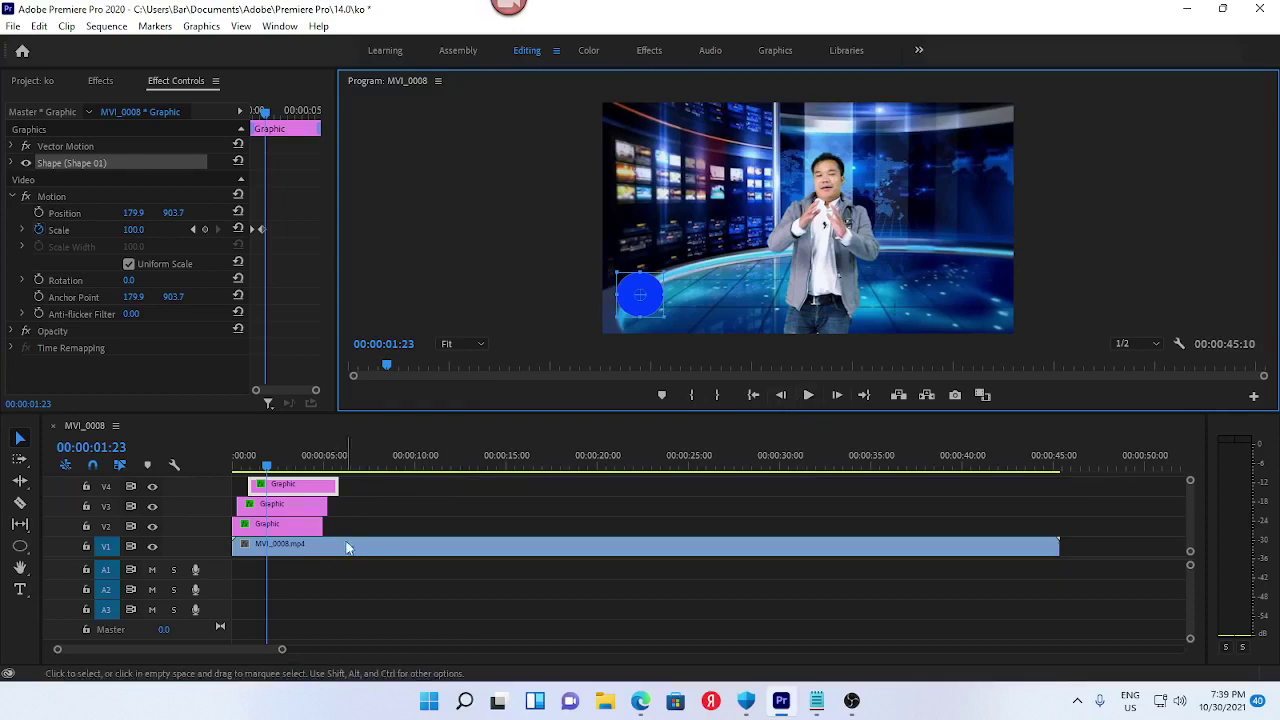
# Add a 'V' text layer to the V4 graphic and drag it to the blue circle's centre
pyautogui.click(292, 485)
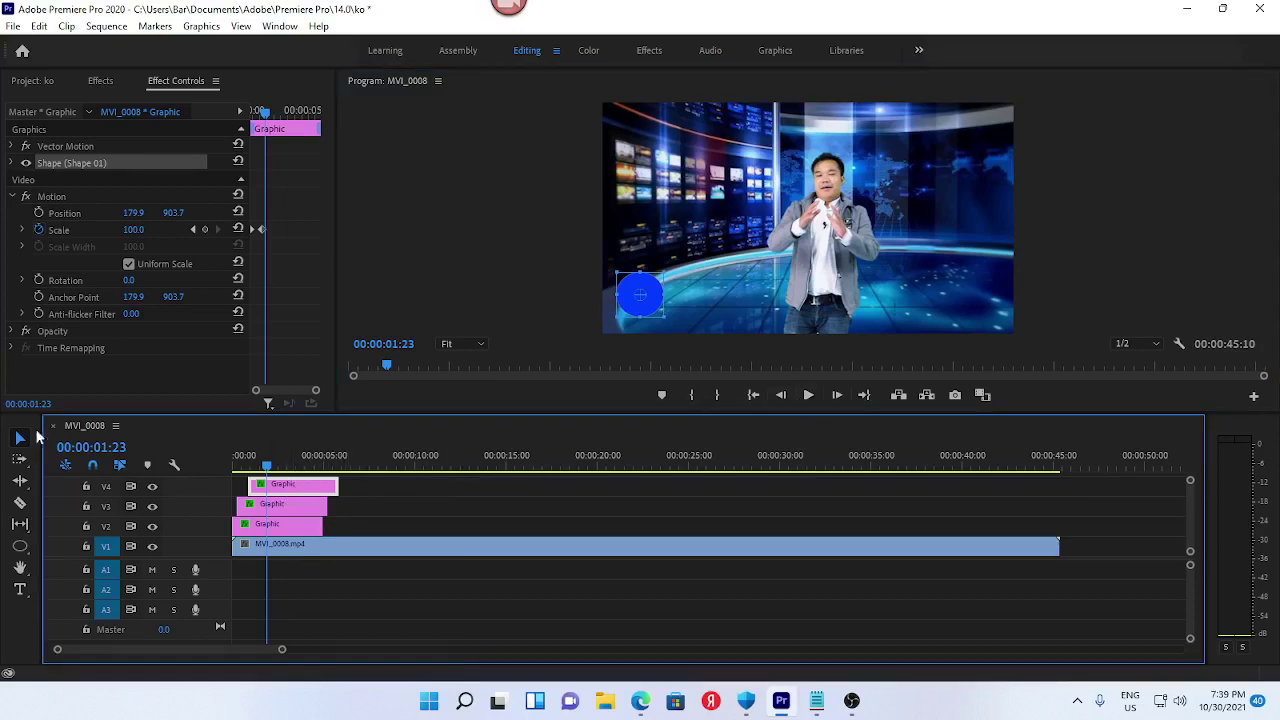
pyautogui.click(19, 591)
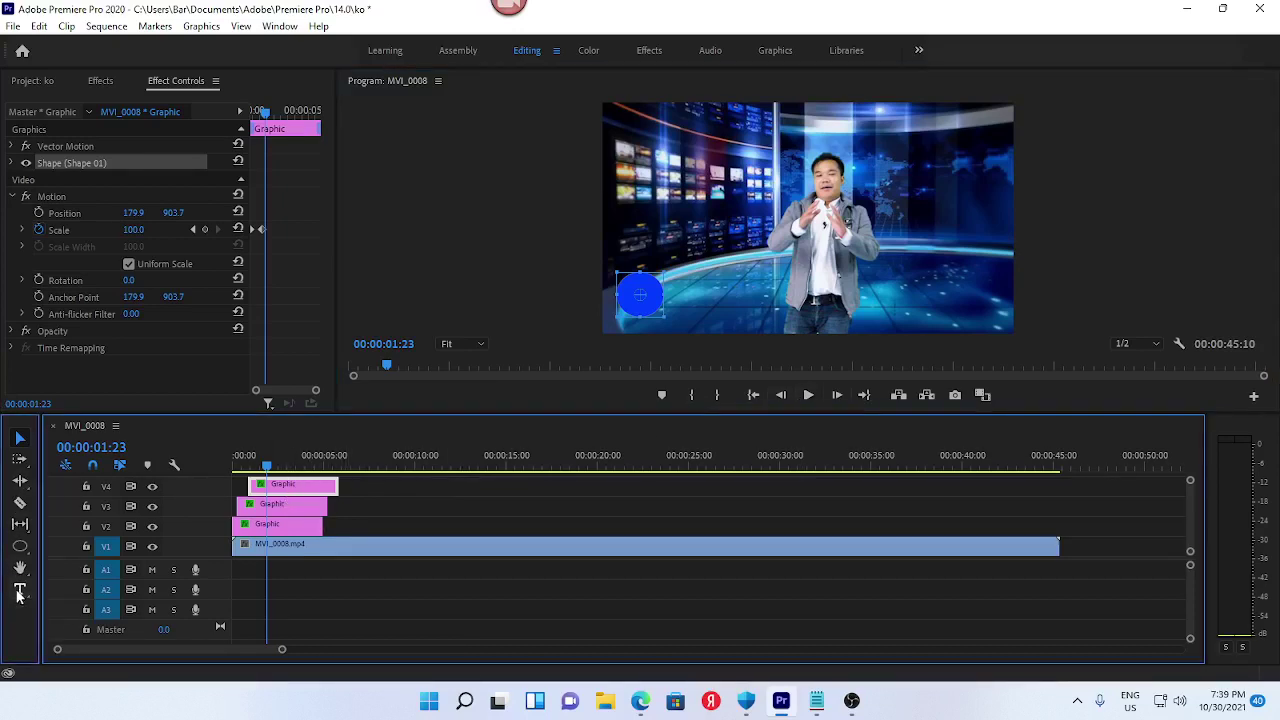
pyautogui.click(646, 303)
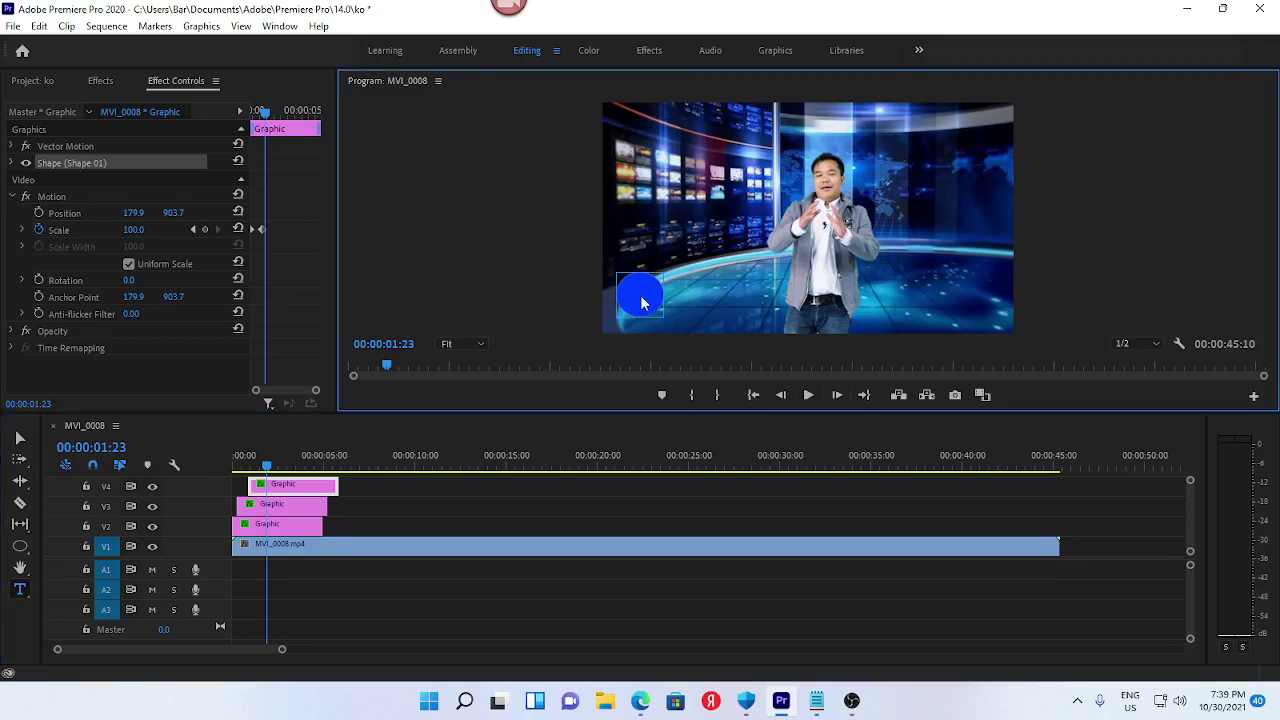
pyautogui.write('V')
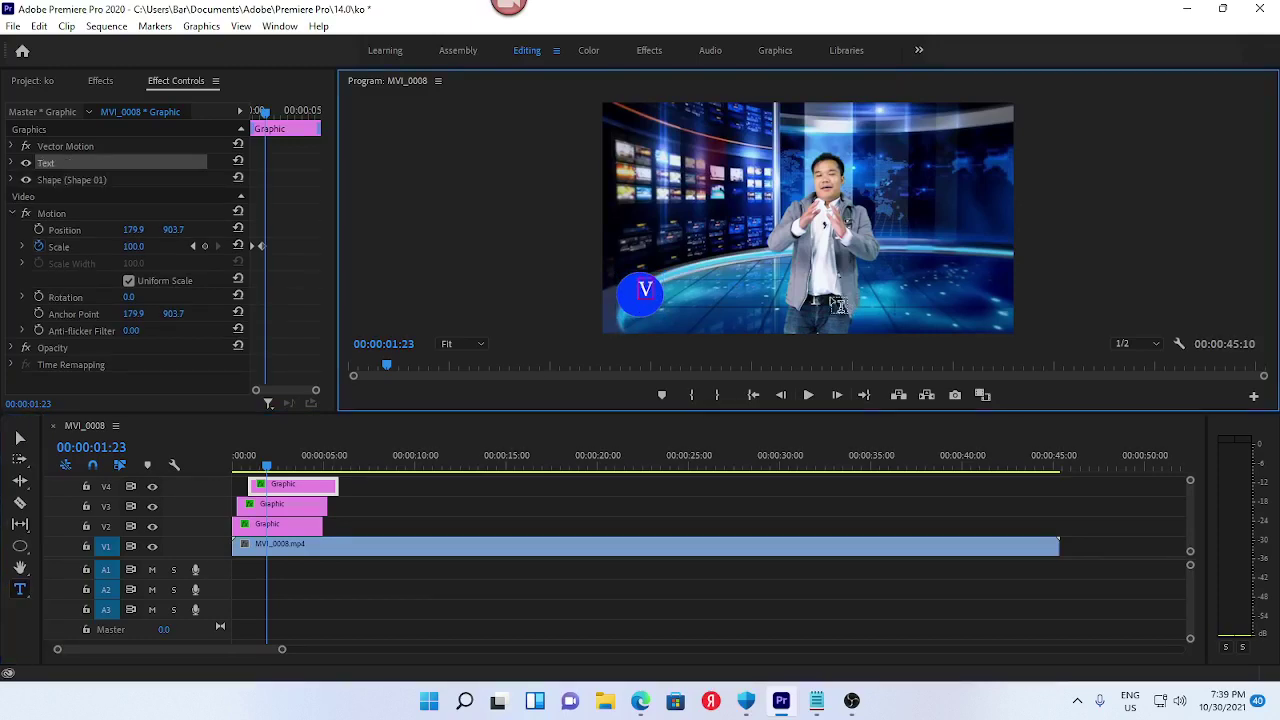
pyautogui.click(20, 437)
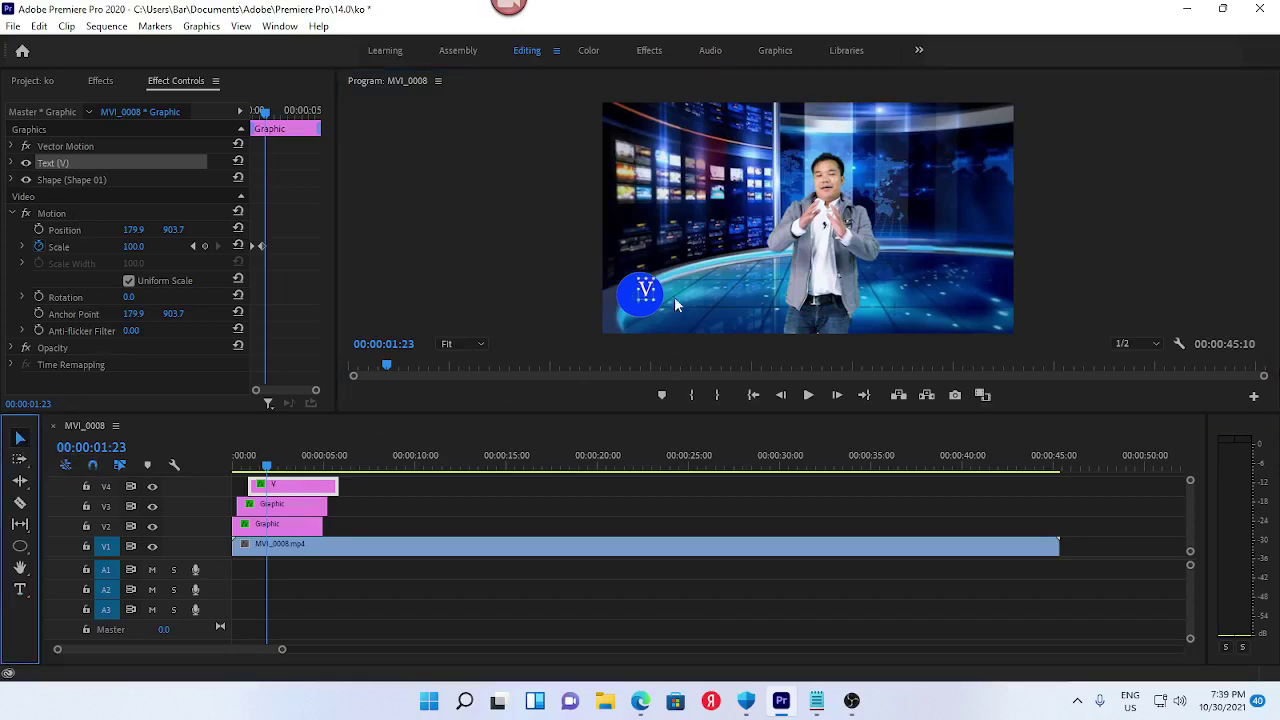
pyautogui.click(647, 291)
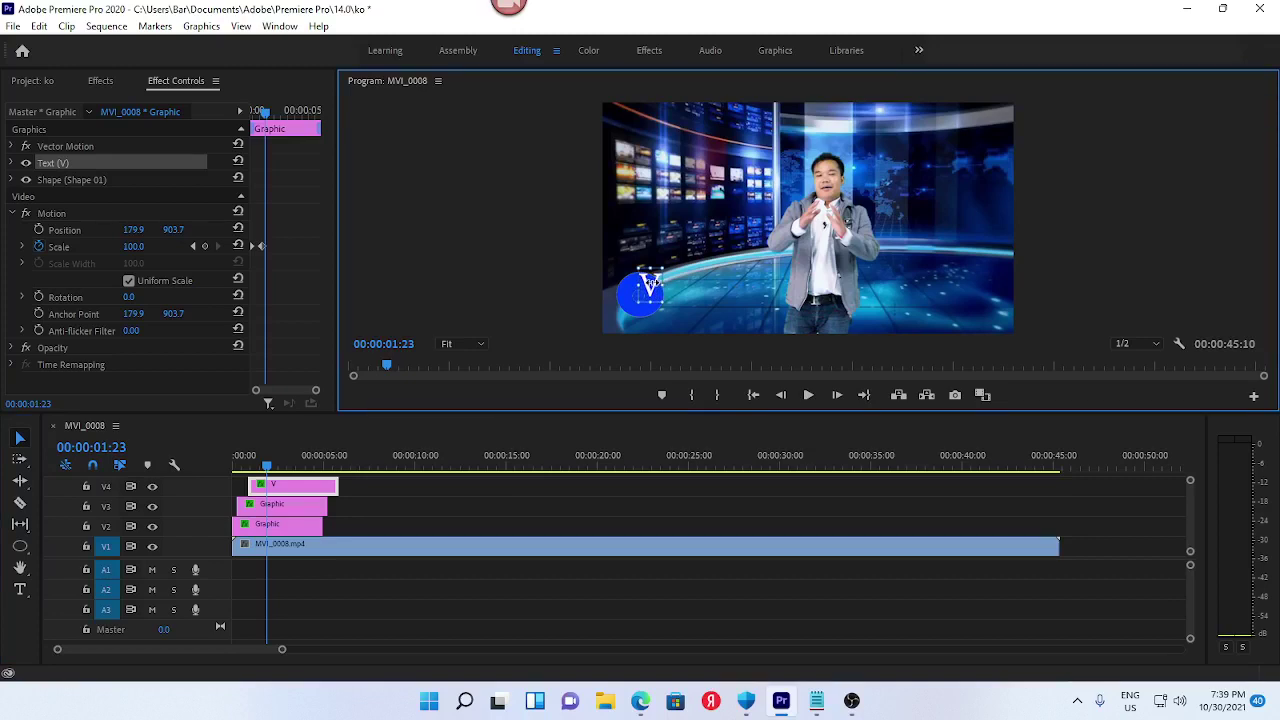
pyautogui.moveTo(651, 286); pyautogui.dragTo(644, 296)
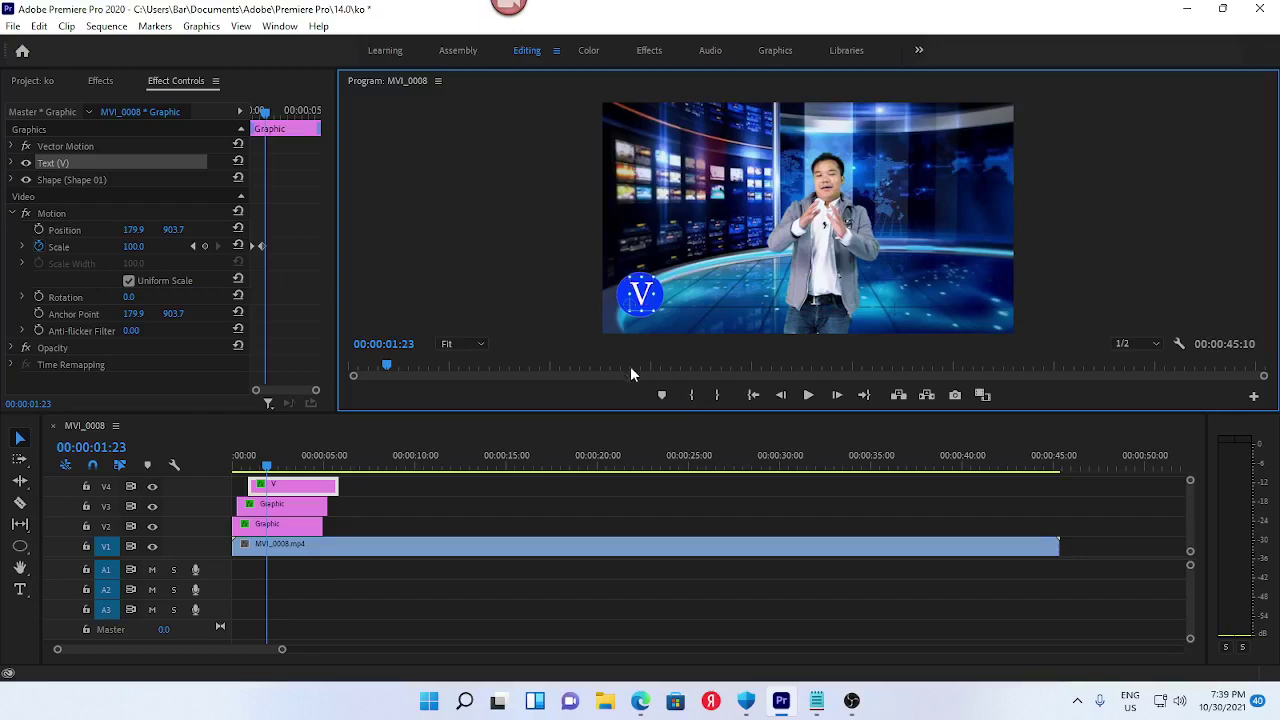
# Play the V circle's entrance from the start of the sequence, then rewind to 00:00
pyautogui.click(236, 462)
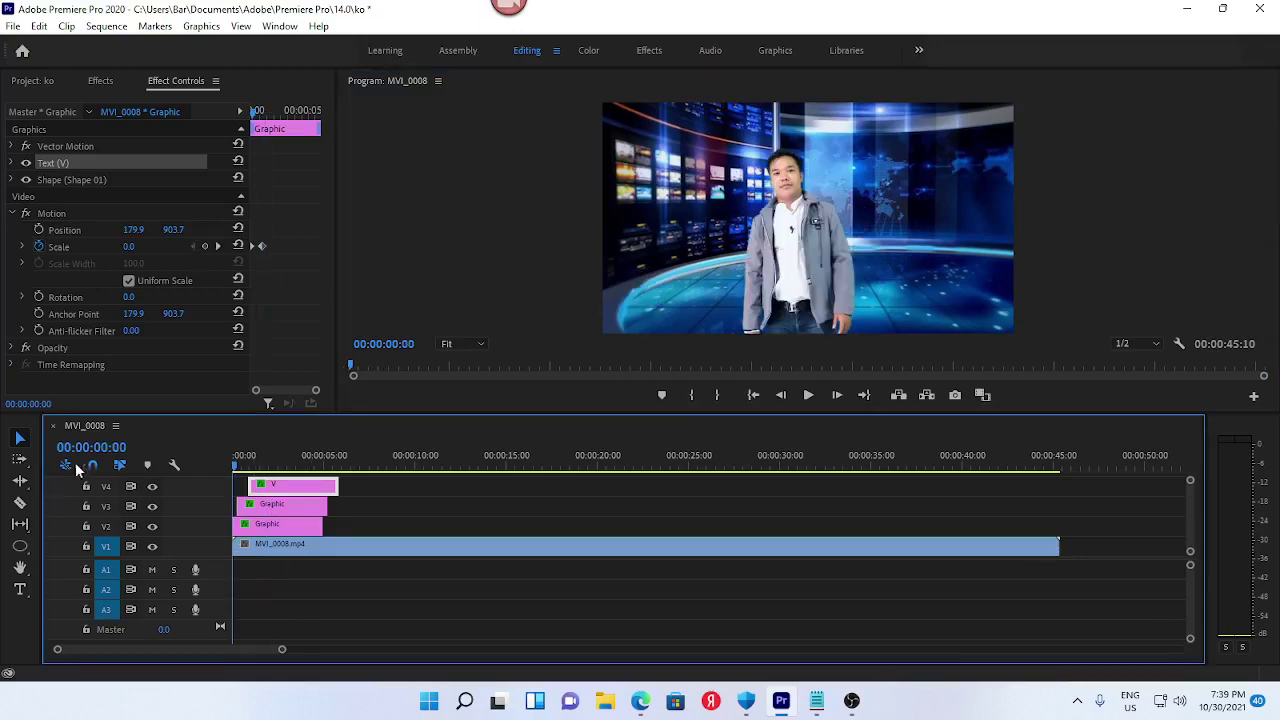
pyautogui.click(813, 393)
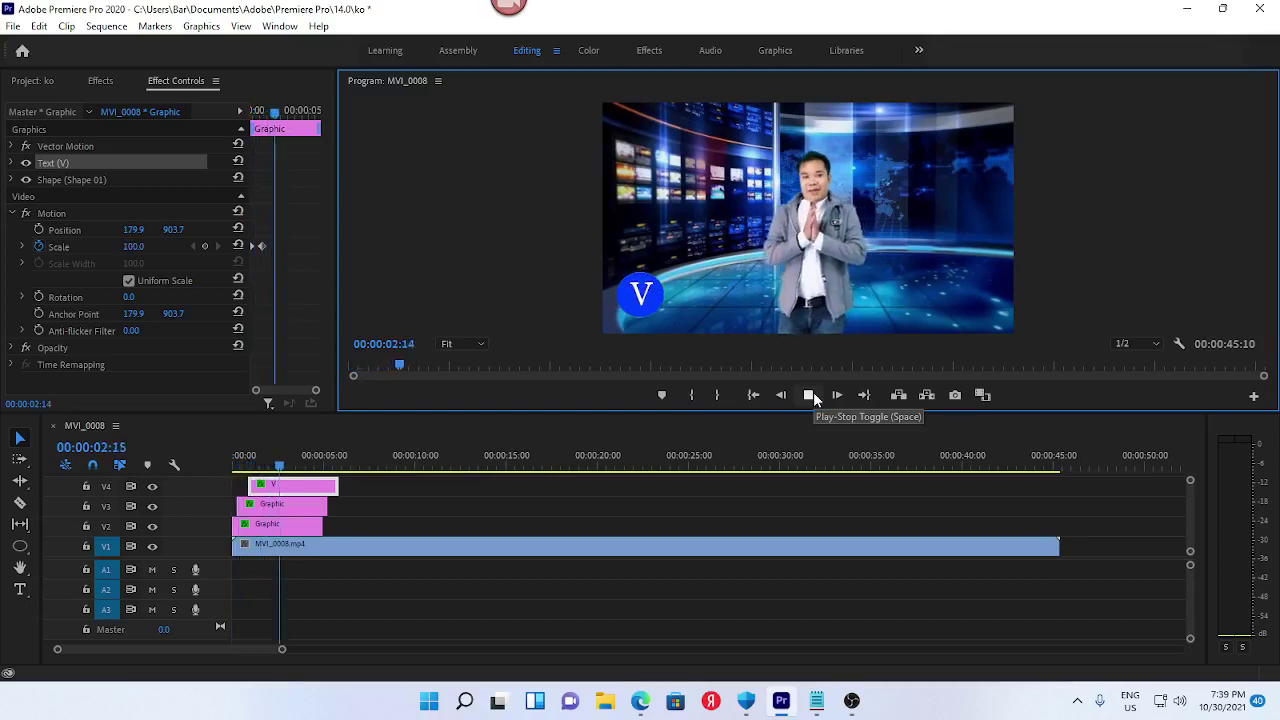
pyautogui.click(813, 394)
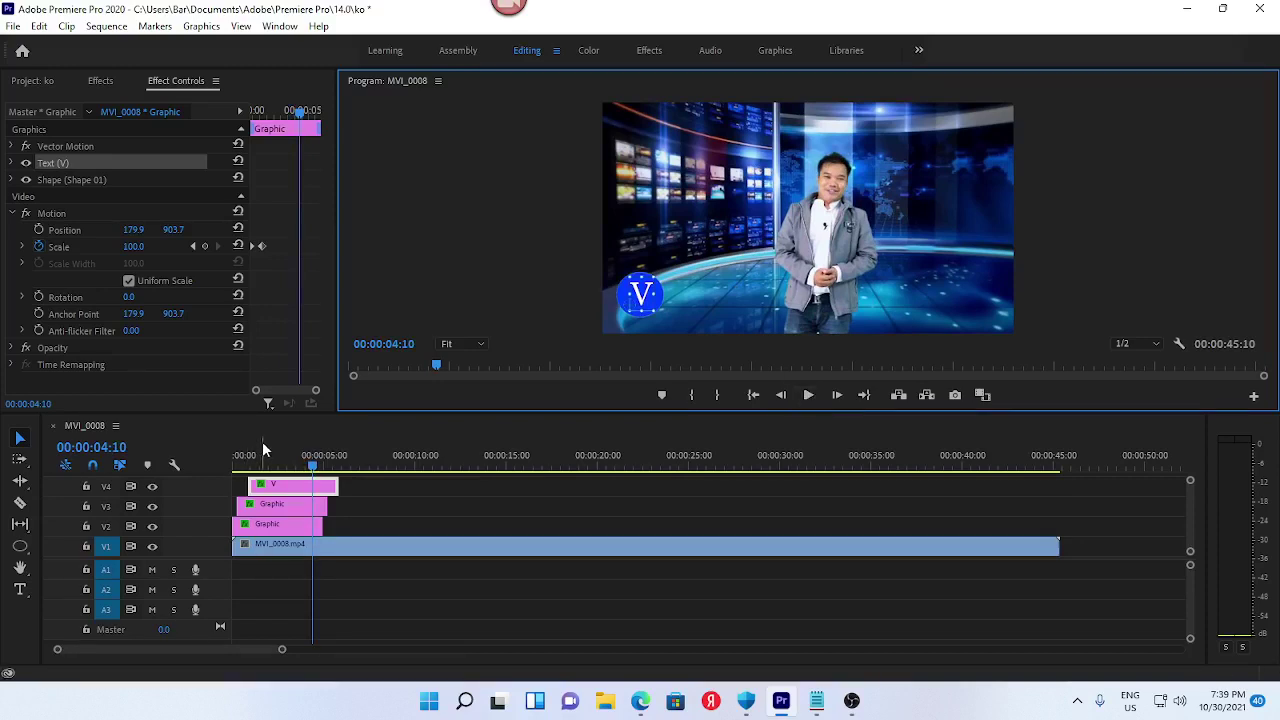
pyautogui.moveTo(250, 457); pyautogui.dragTo(125, 458)
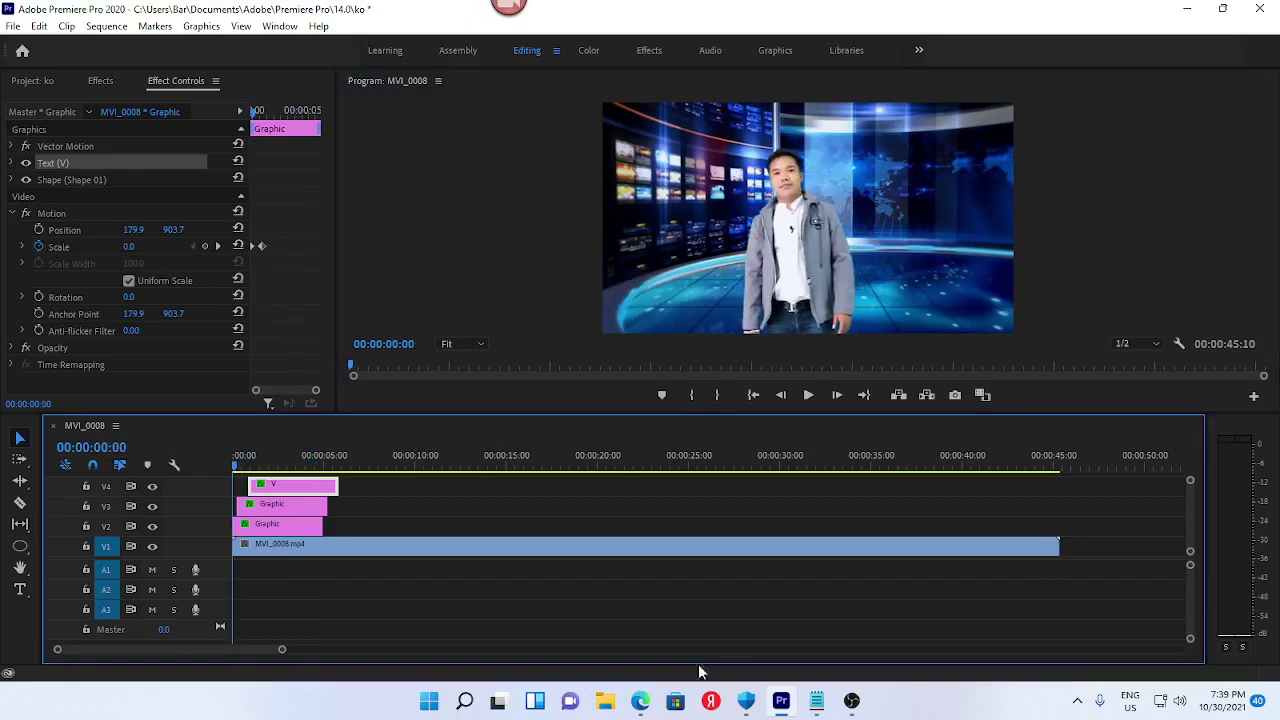
# Stop playback at 00:00:02:05 and choose the Rectangle Tool from the shape flyout
pyautogui.click(20, 546)
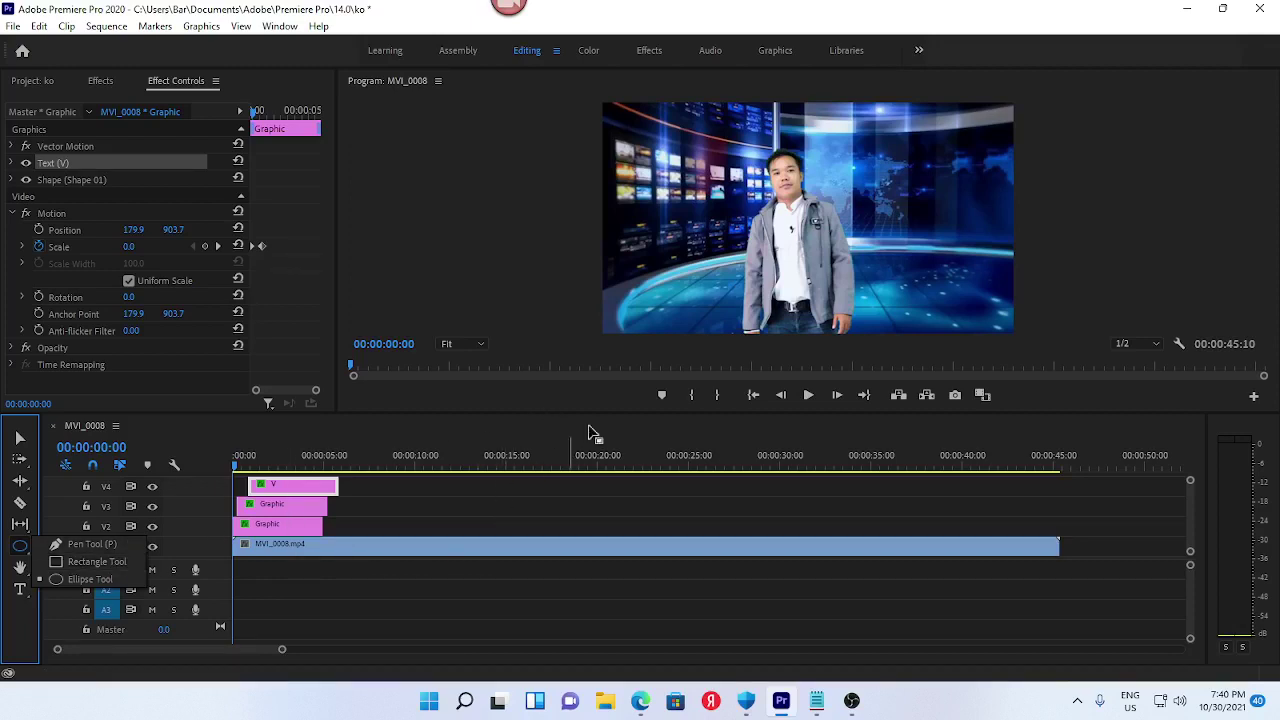
pyautogui.click(808, 395)
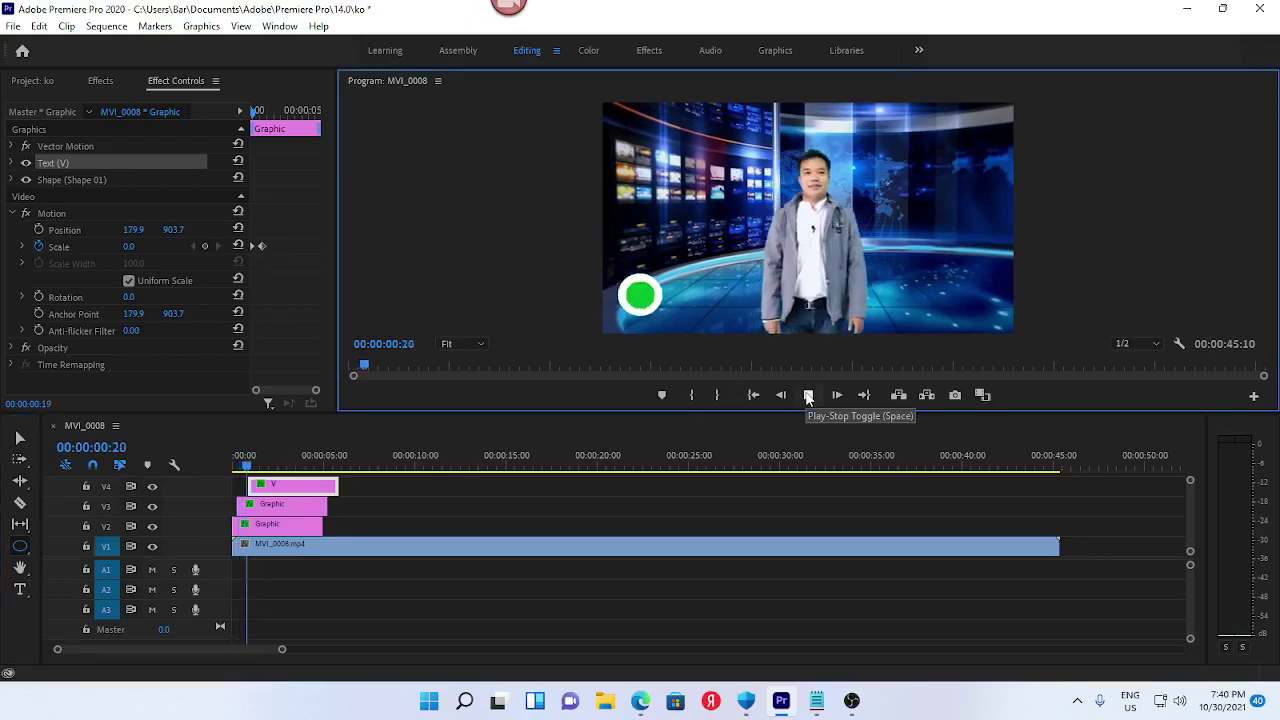
pyautogui.click(808, 395)
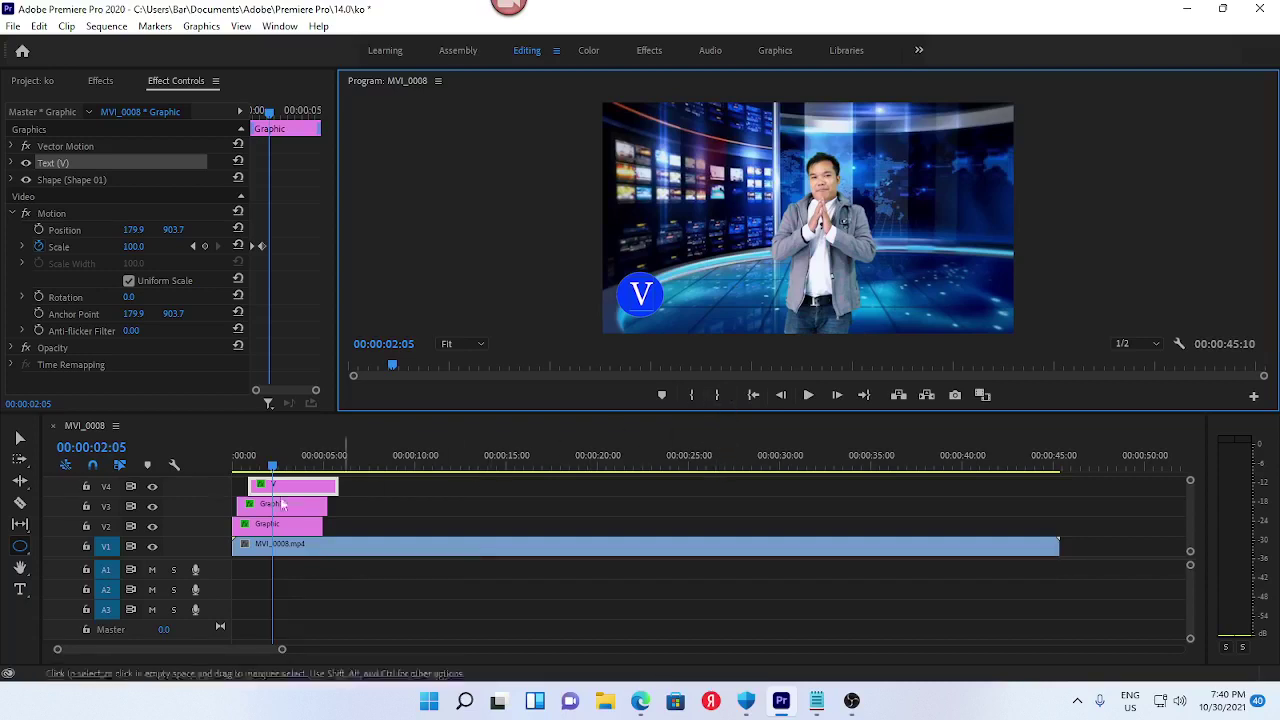
pyautogui.click(24, 545)
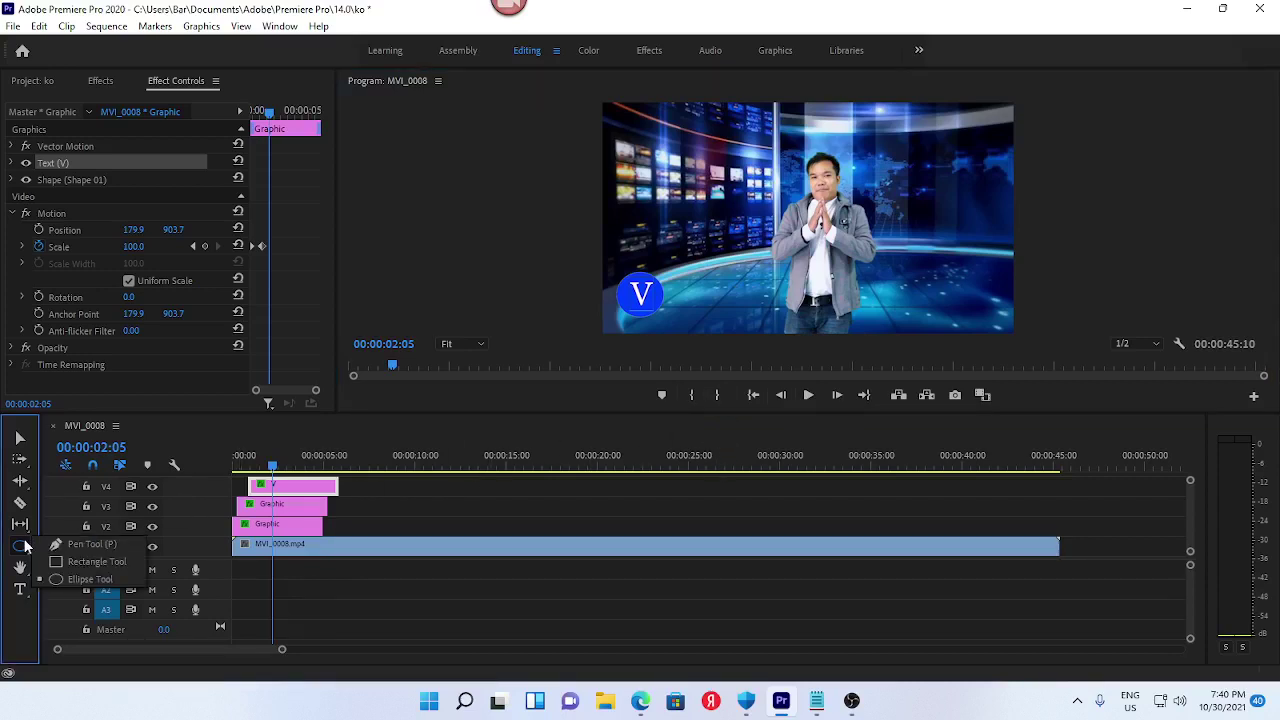
pyautogui.click(69, 567)
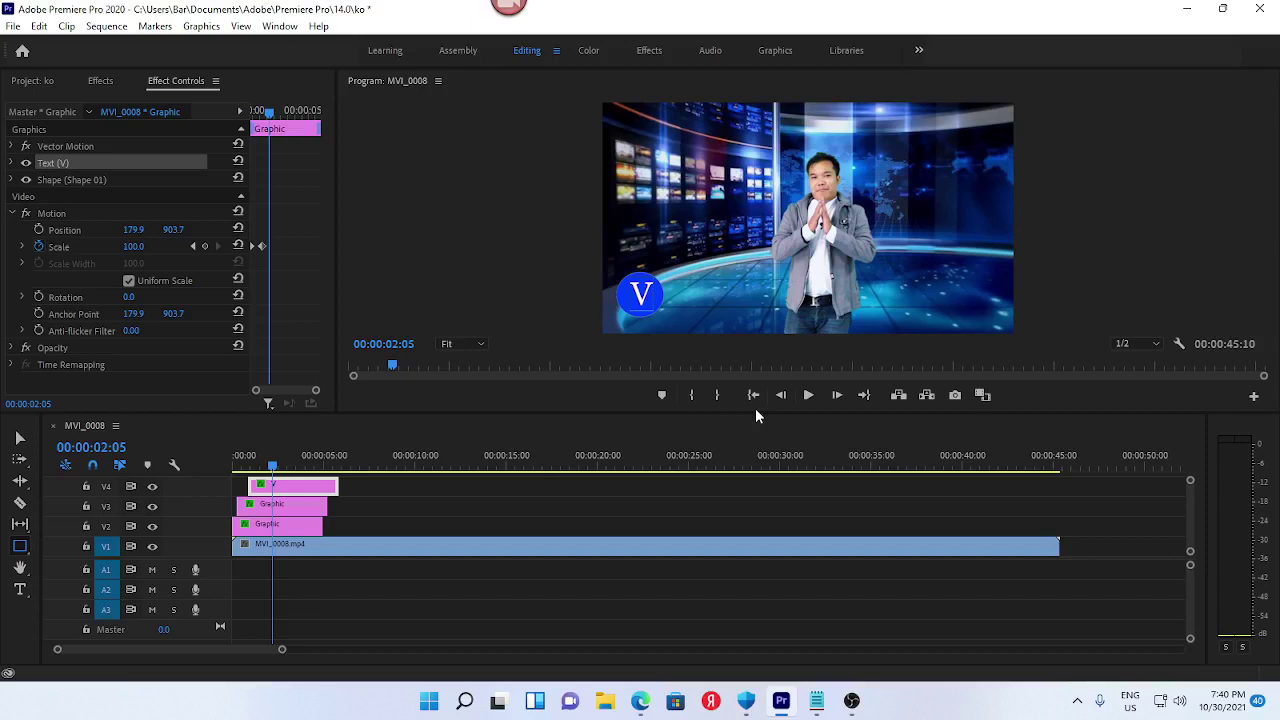
# Draw a rectangle bar beside the V circle and size it to extend rightward
pyautogui.moveTo(755, 411); pyautogui.dragTo(700, 340)
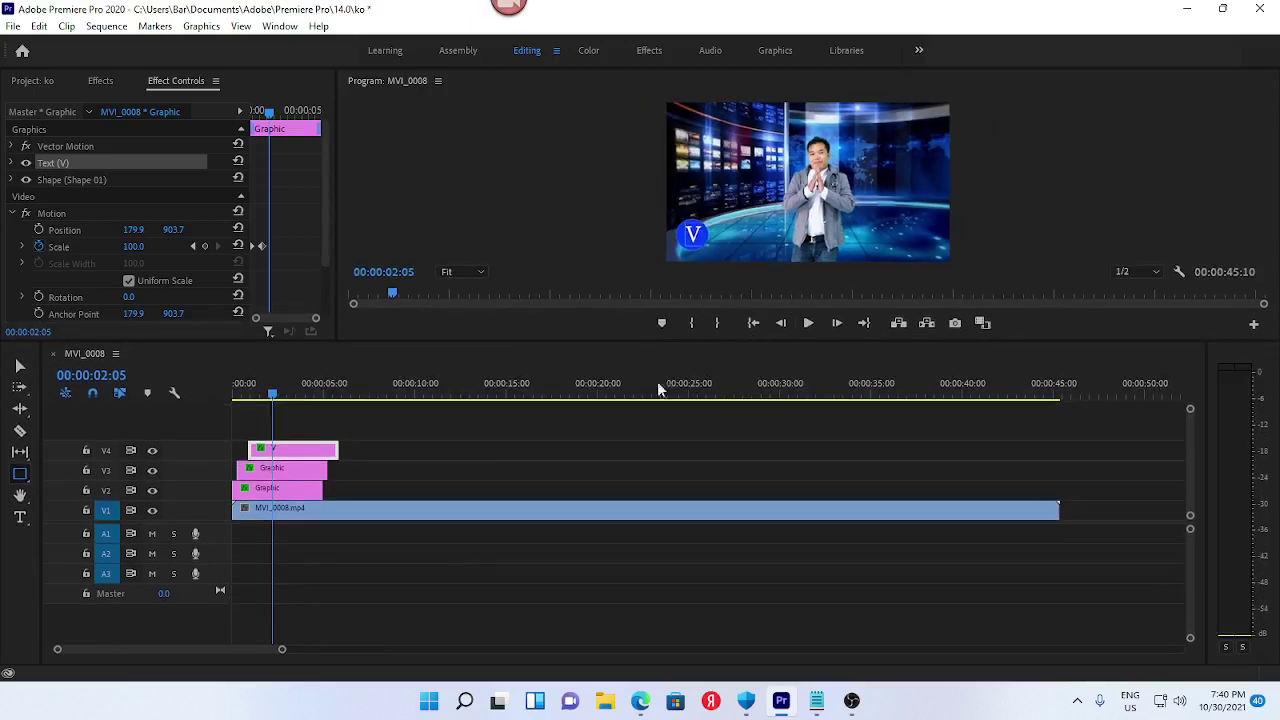
pyautogui.click(316, 420)
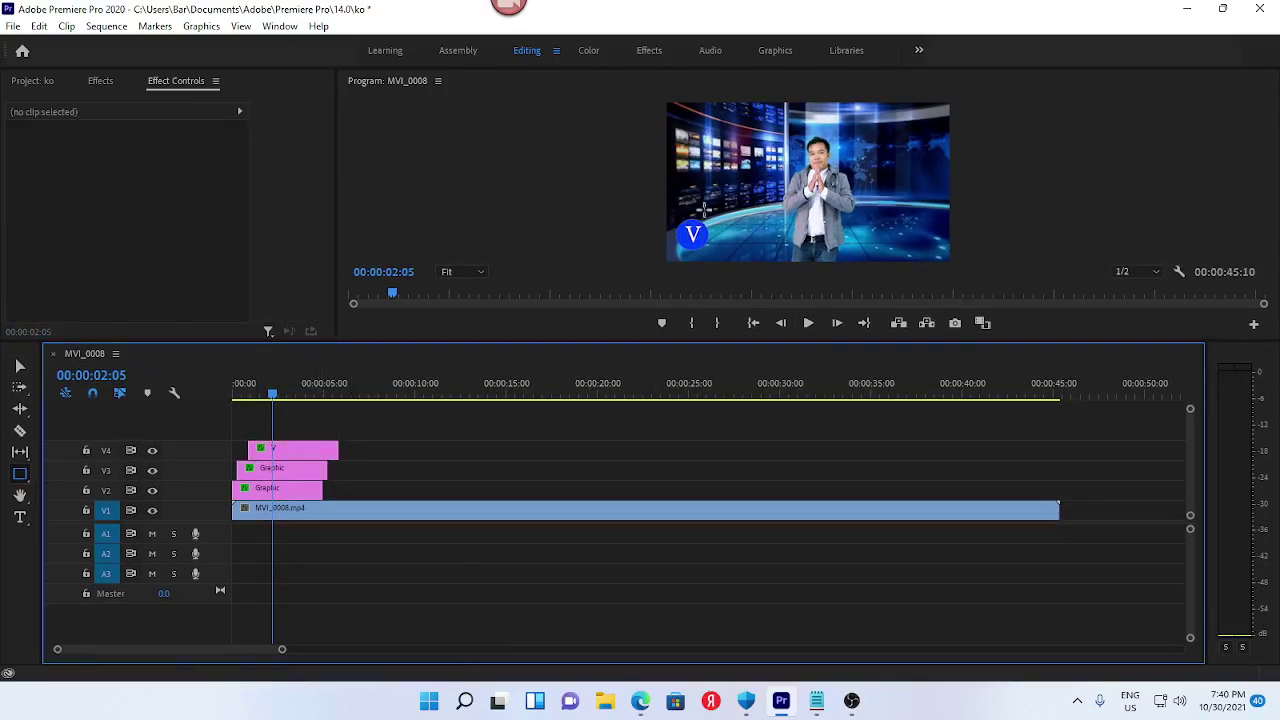
pyautogui.moveTo(693, 215)
pyautogui.mouseDown()
pyautogui.moveTo(712, 236)
pyautogui.moveTo(745, 232)
pyautogui.mouseUp()
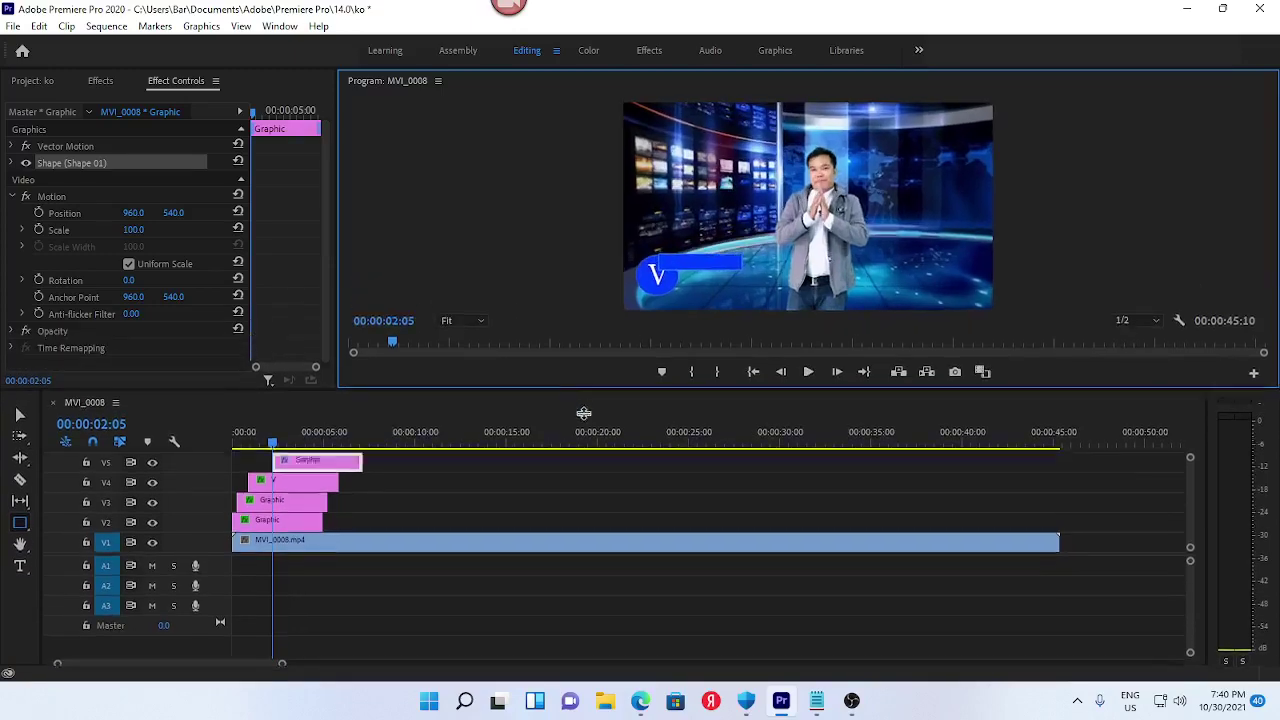
pyautogui.moveTo(582, 341); pyautogui.dragTo(600, 477)
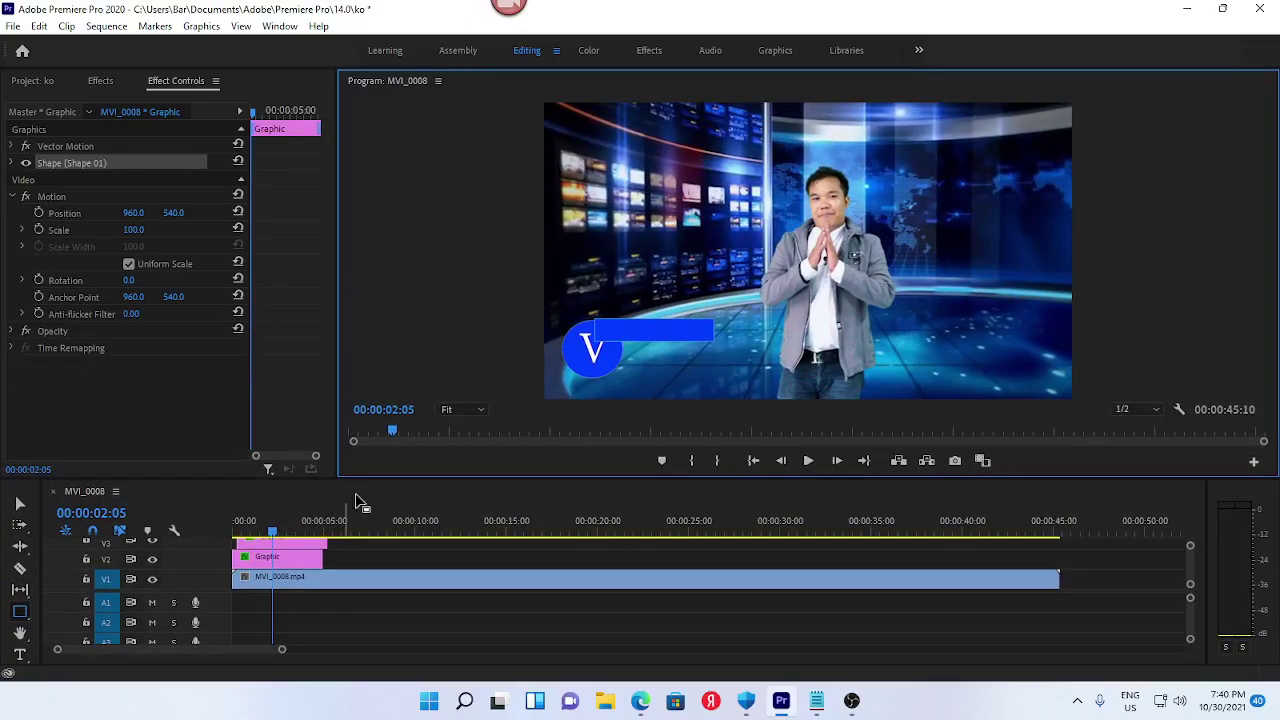
pyautogui.click(20, 503)
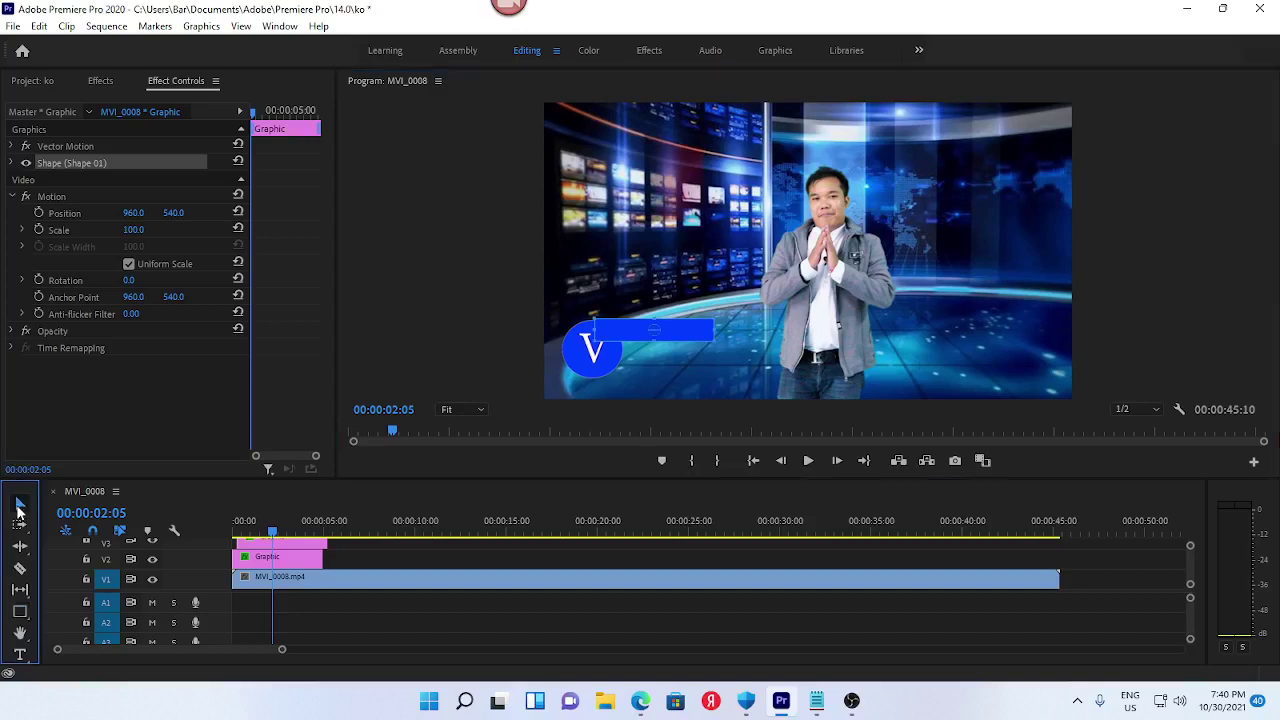
pyautogui.click(625, 331)
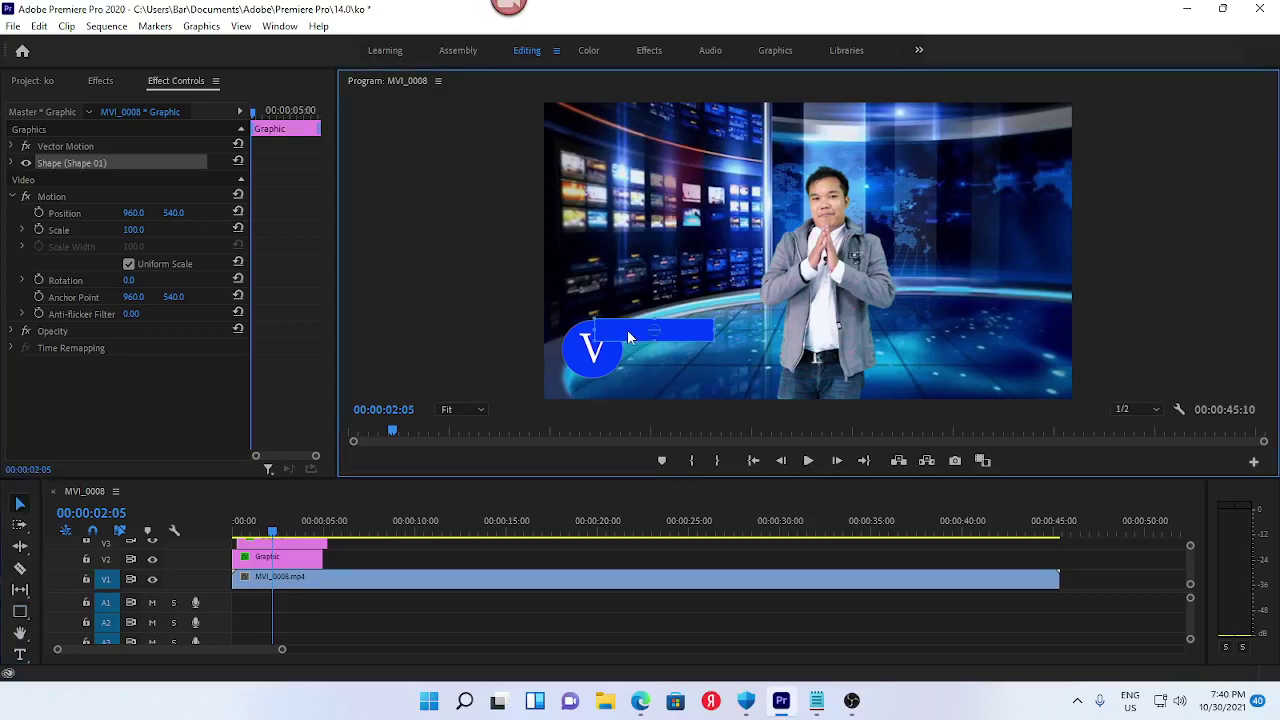
pyautogui.moveTo(713, 331)
pyautogui.mouseDown()
pyautogui.moveTo(575, 330)
pyautogui.moveTo(730, 331)
pyautogui.mouseUp()
pyautogui.moveTo(626, 328); pyautogui.dragTo(627, 334)
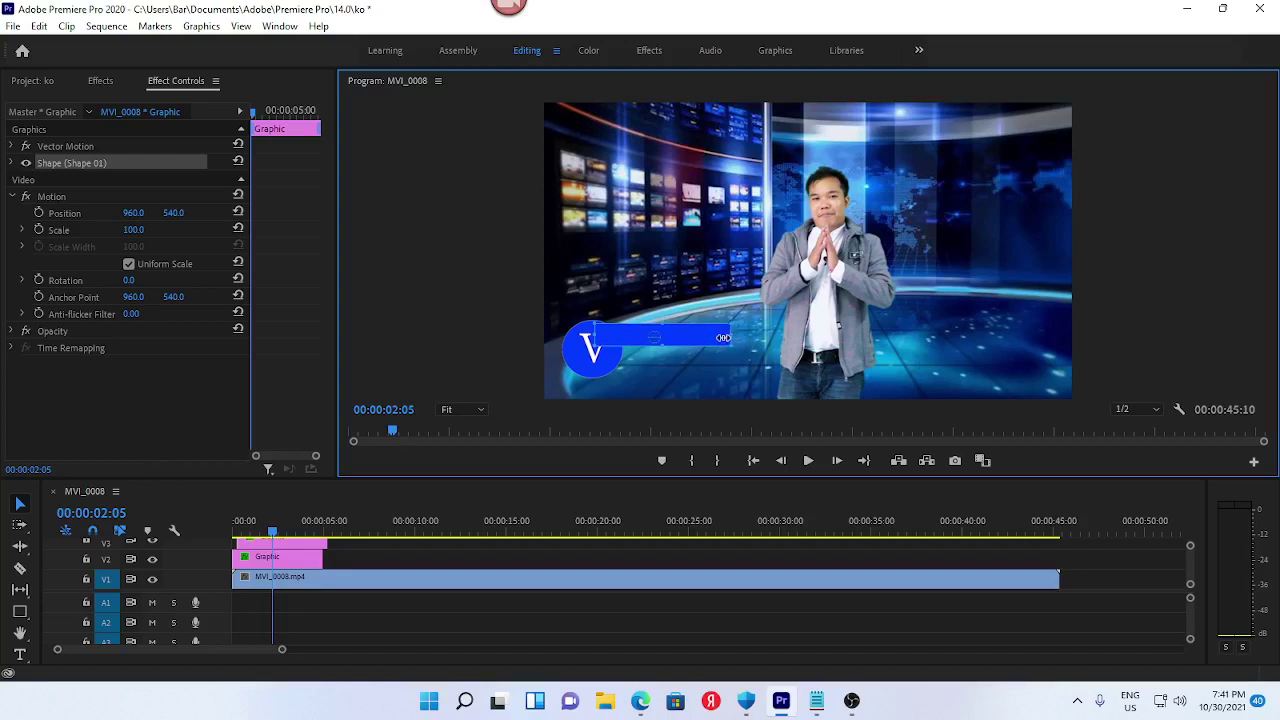
pyautogui.moveTo(723, 338); pyautogui.dragTo(745, 337)
pyautogui.moveTo(747, 337); pyautogui.dragTo(740, 337)
# In the Graphics workspace, set the bar's Shape 01 fill to white
pyautogui.click(776, 51)
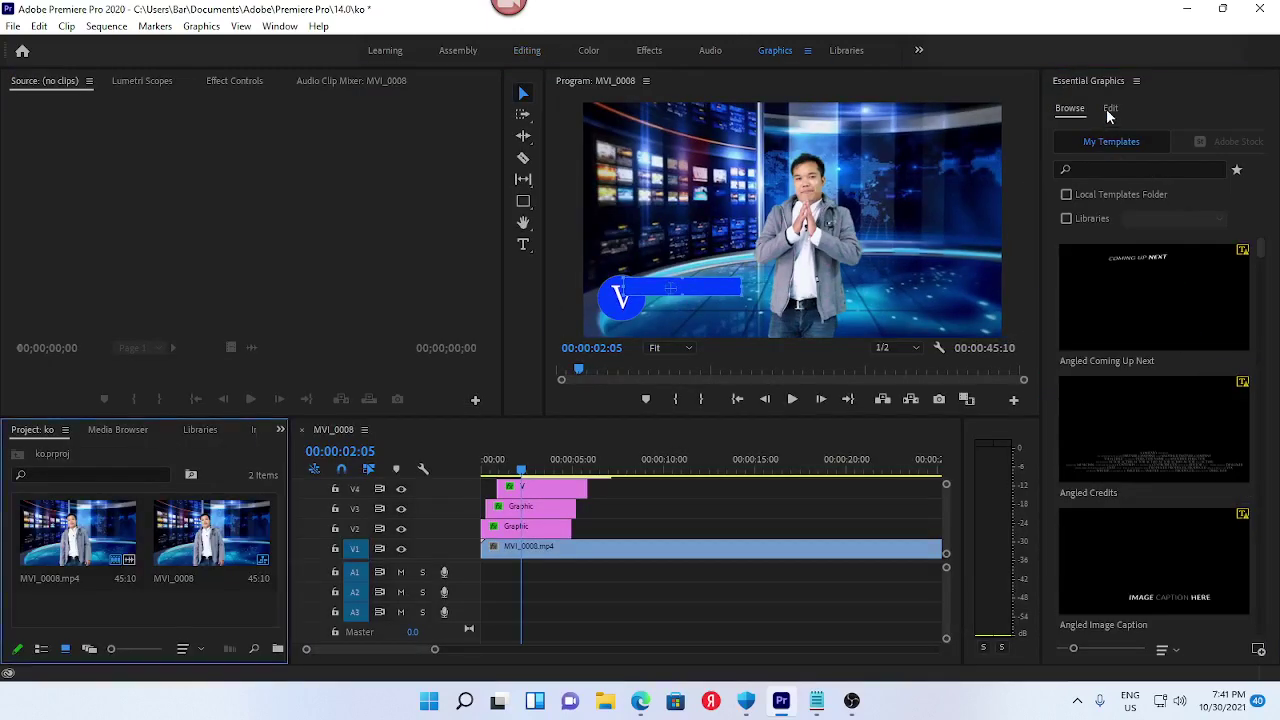
pyautogui.click(1110, 108)
pyautogui.click(1092, 410)
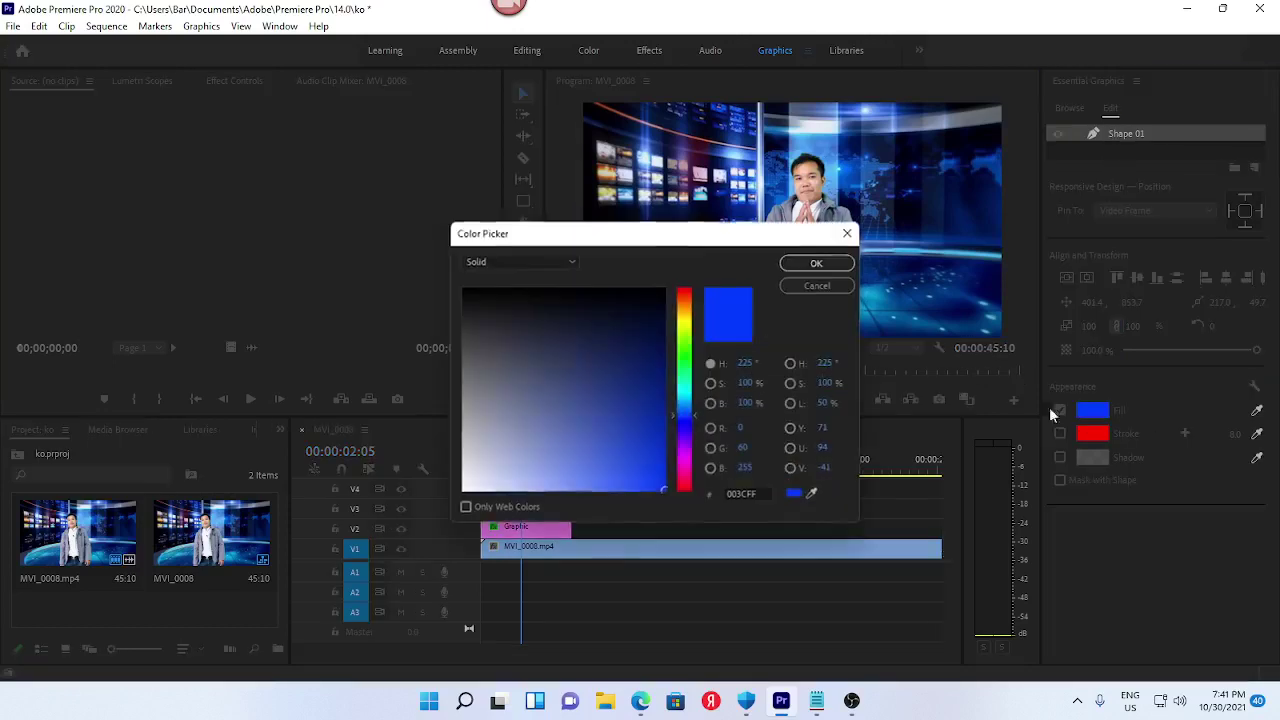
pyautogui.click(549, 465)
pyautogui.click(463, 289)
pyautogui.click(795, 265)
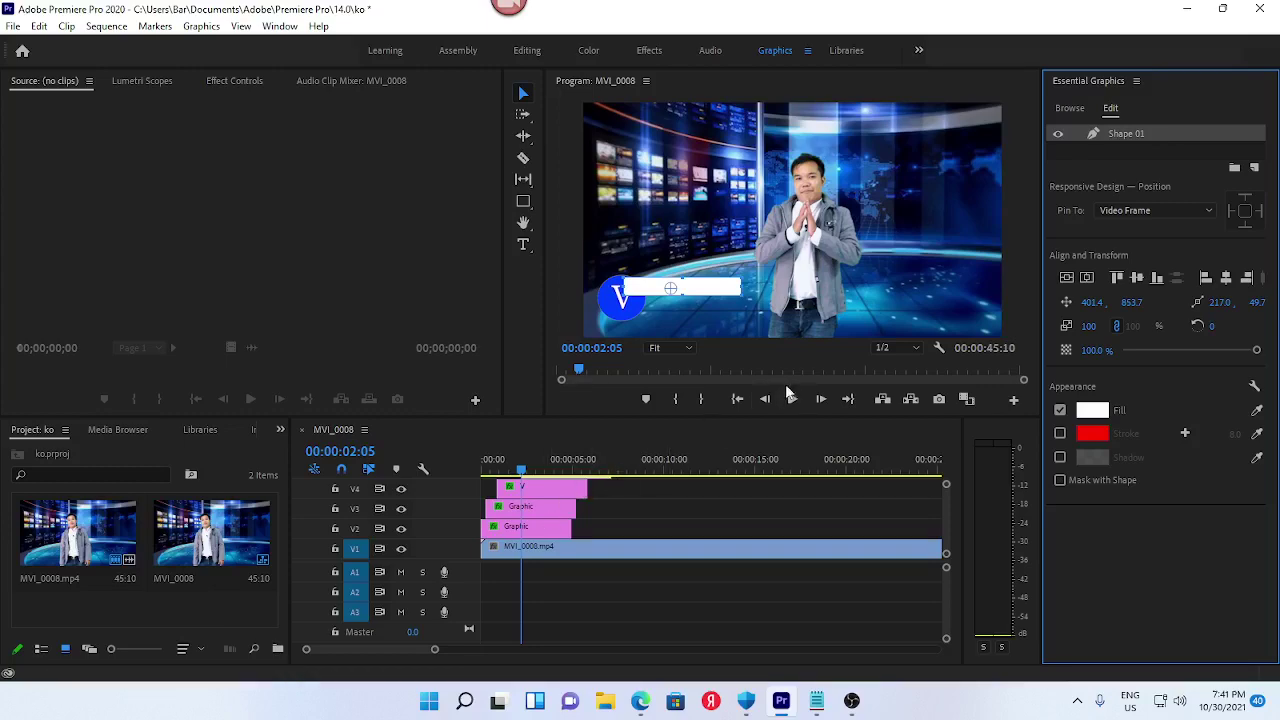
# Drop the bar clip onto V2 at 00:00, shifting the circle clips up a track, then restore Editing
pyautogui.moveTo(766, 418); pyautogui.dragTo(774, 259)
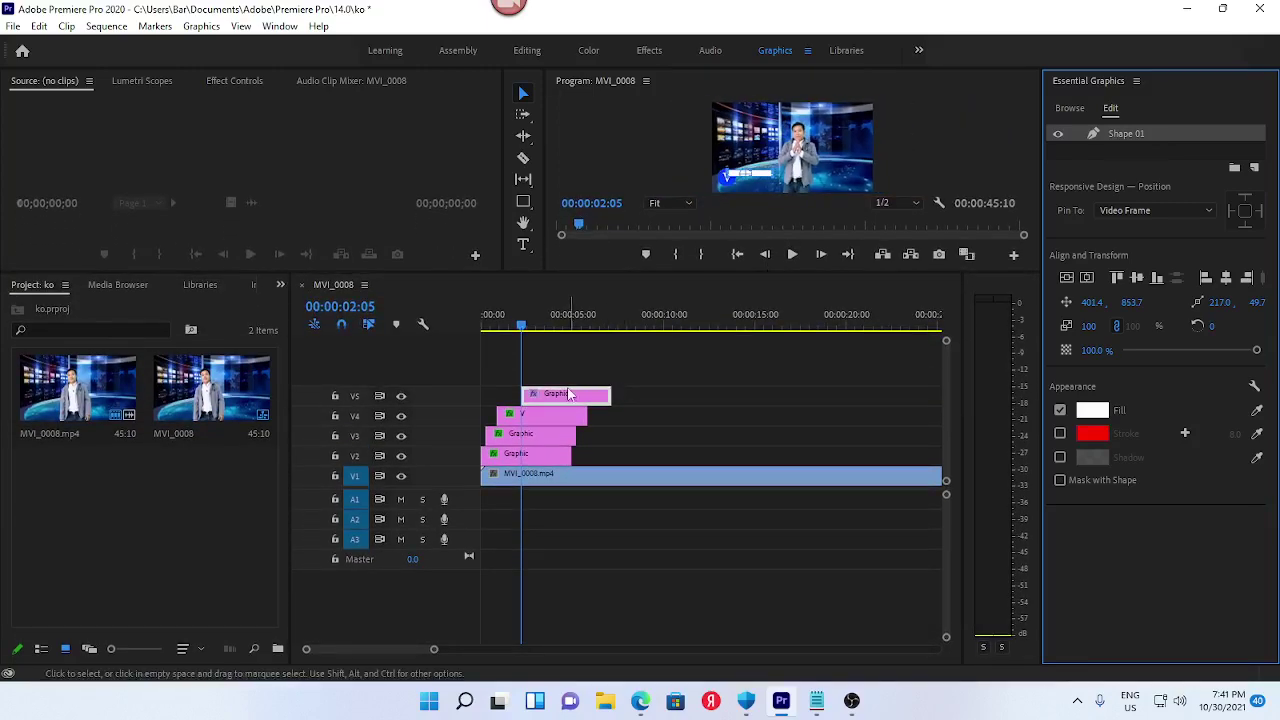
pyautogui.moveTo(548, 394); pyautogui.dragTo(667, 454)
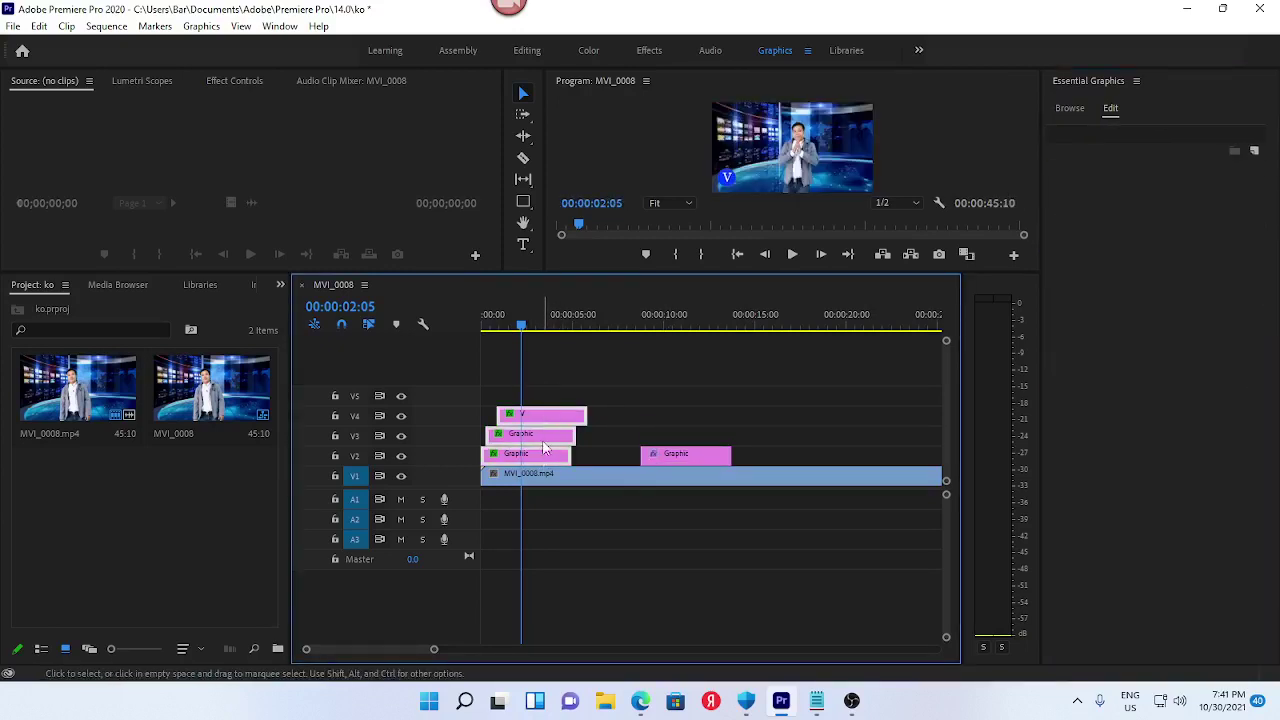
pyautogui.moveTo(566, 420)
pyautogui.mouseDown()
pyautogui.moveTo(548, 410)
pyautogui.moveTo(550, 422)
pyautogui.mouseUp()
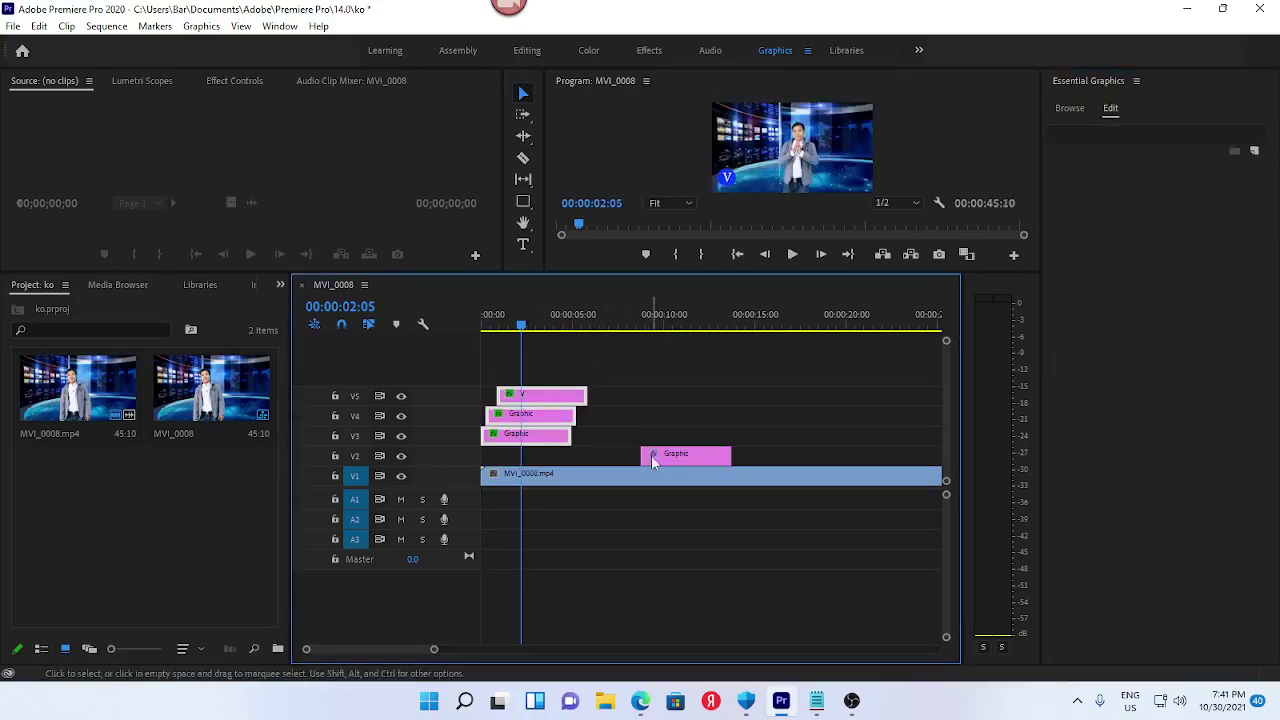
pyautogui.moveTo(651, 457)
pyautogui.mouseDown()
pyautogui.moveTo(497, 458)
pyautogui.moveTo(587, 455)
pyautogui.mouseUp()
pyautogui.click(557, 320)
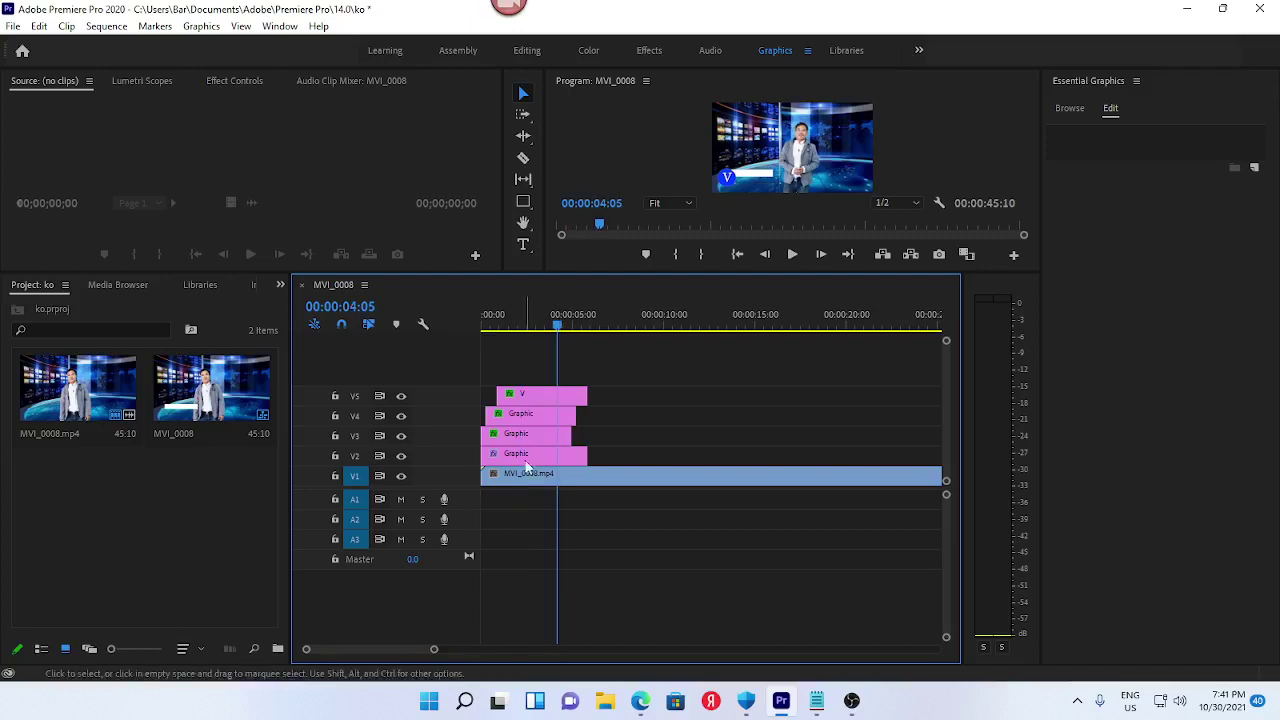
pyautogui.click(525, 457)
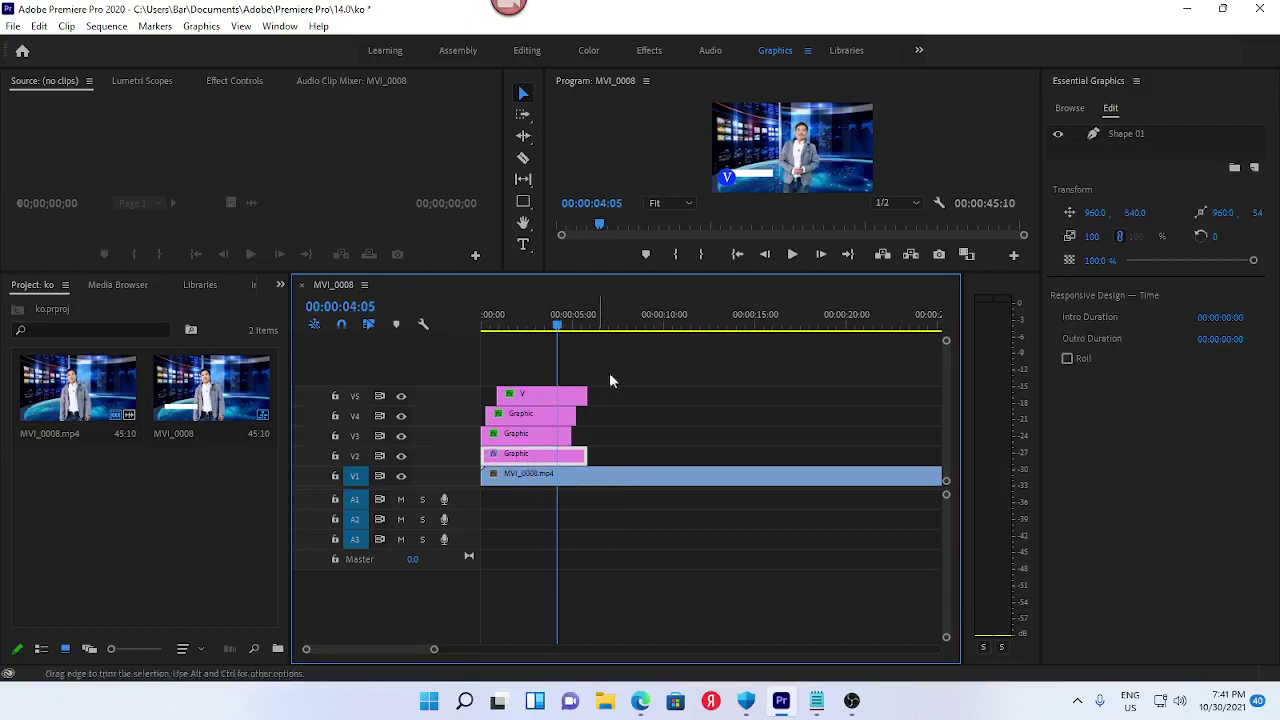
pyautogui.click(527, 52)
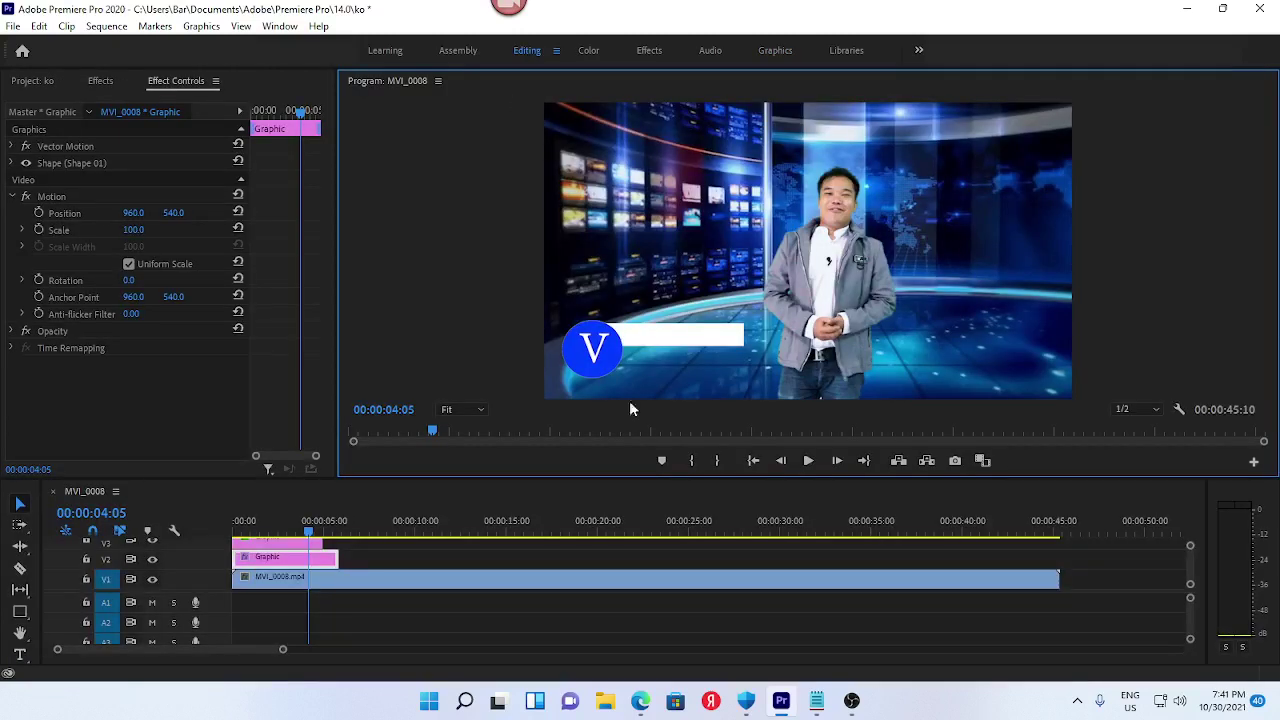
# Search the effects for 'crop' and drag the Crop effect onto the V2 bar clip
pyautogui.moveTo(300, 524); pyautogui.dragTo(284, 531)
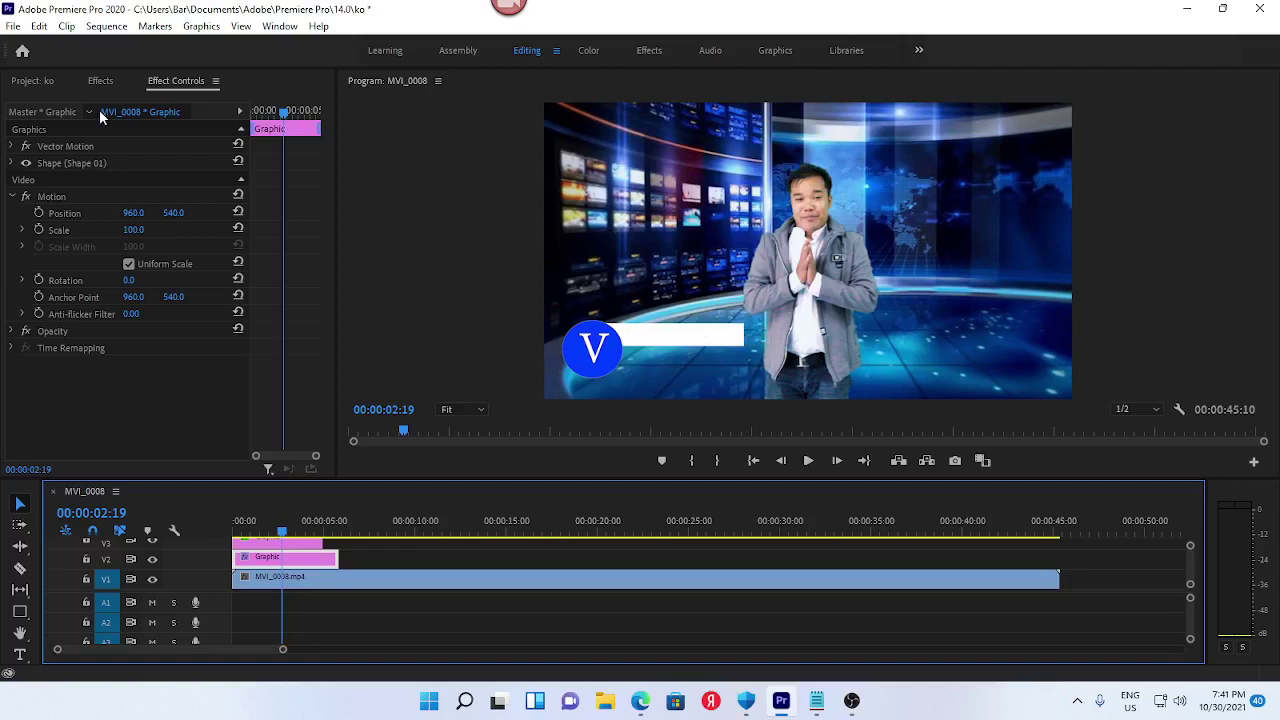
pyautogui.click(100, 82)
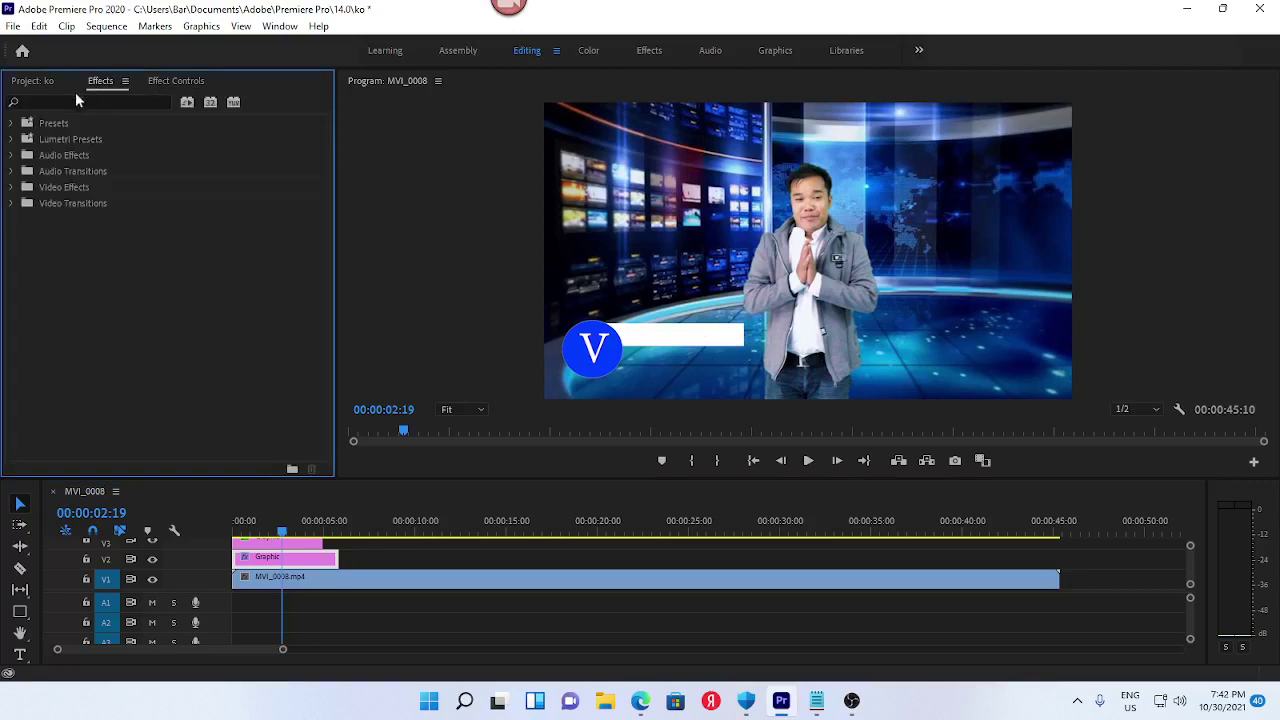
pyautogui.click(55, 101)
pyautogui.write('c')
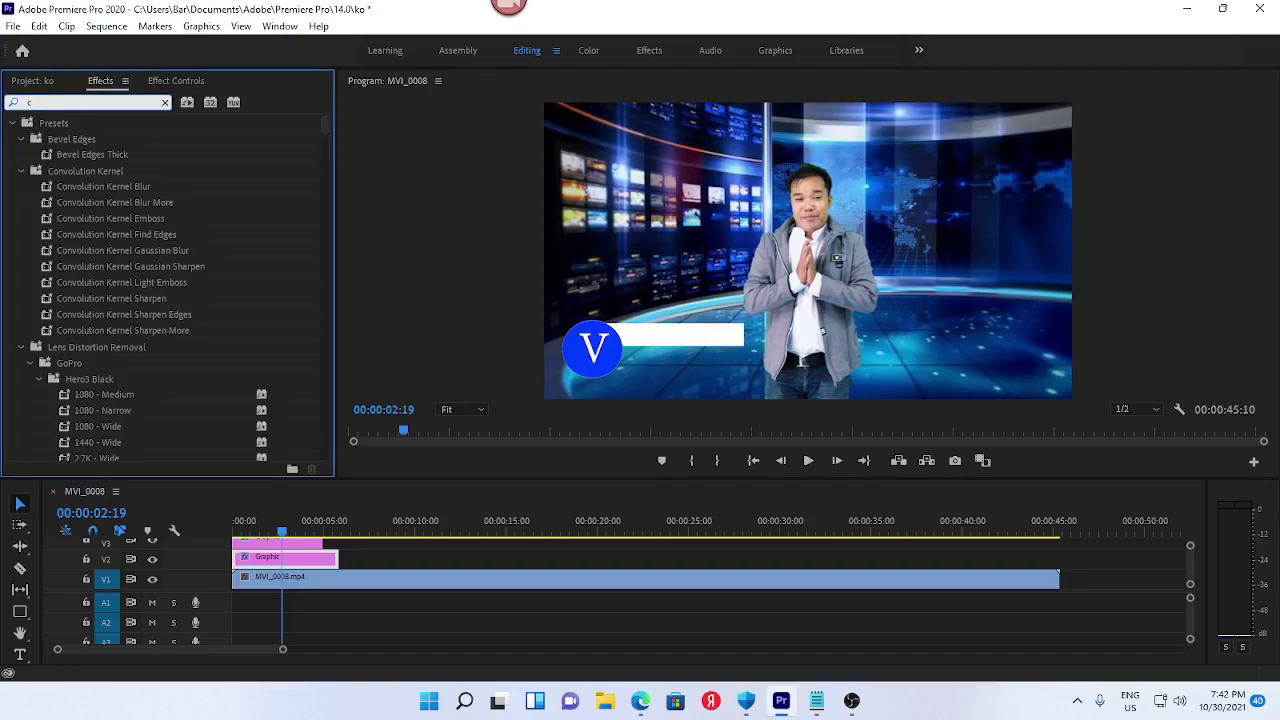
pyautogui.write('rop')
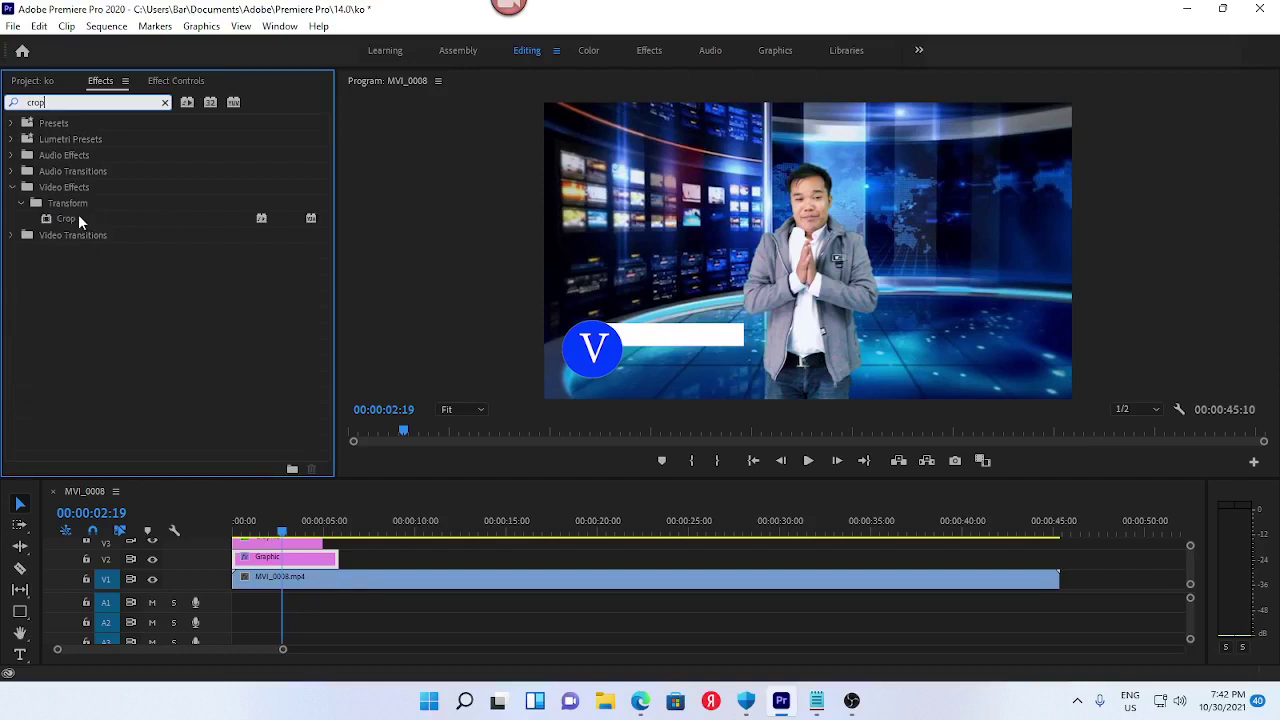
pyautogui.moveTo(65, 220)
pyautogui.mouseDown()
pyautogui.moveTo(296, 530)
pyautogui.moveTo(276, 559)
pyautogui.mouseUp()
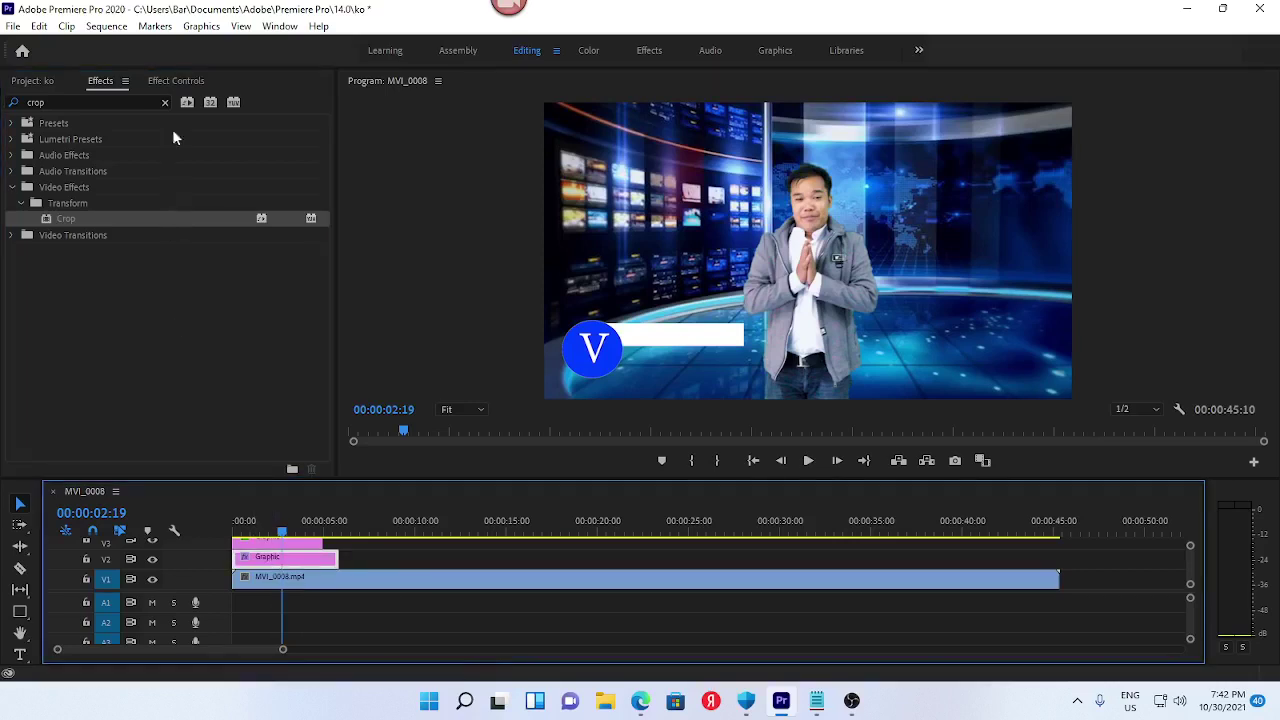
# Set the white bar's Crop Right to 100% and move the playhead back to about 00:00:01:22
pyautogui.click(174, 80)
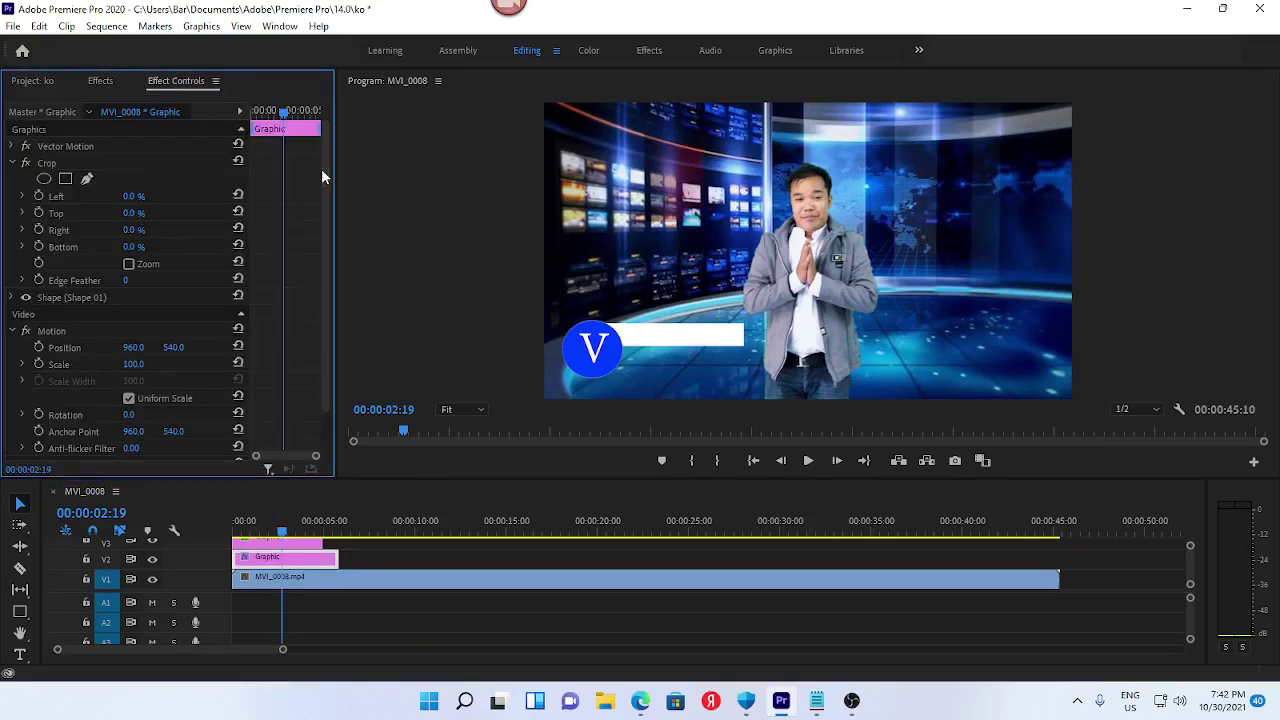
pyautogui.moveTo(321, 180); pyautogui.dragTo(321, 227)
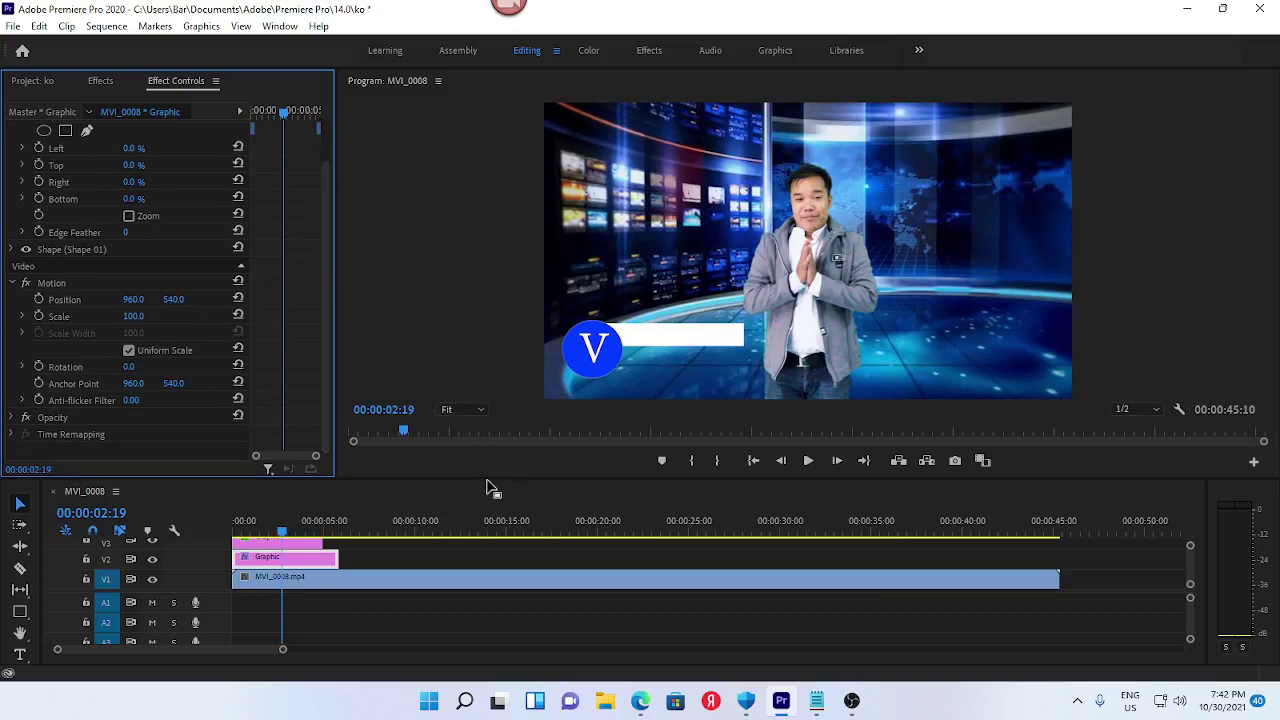
pyautogui.moveTo(487, 479); pyautogui.dragTo(489, 417)
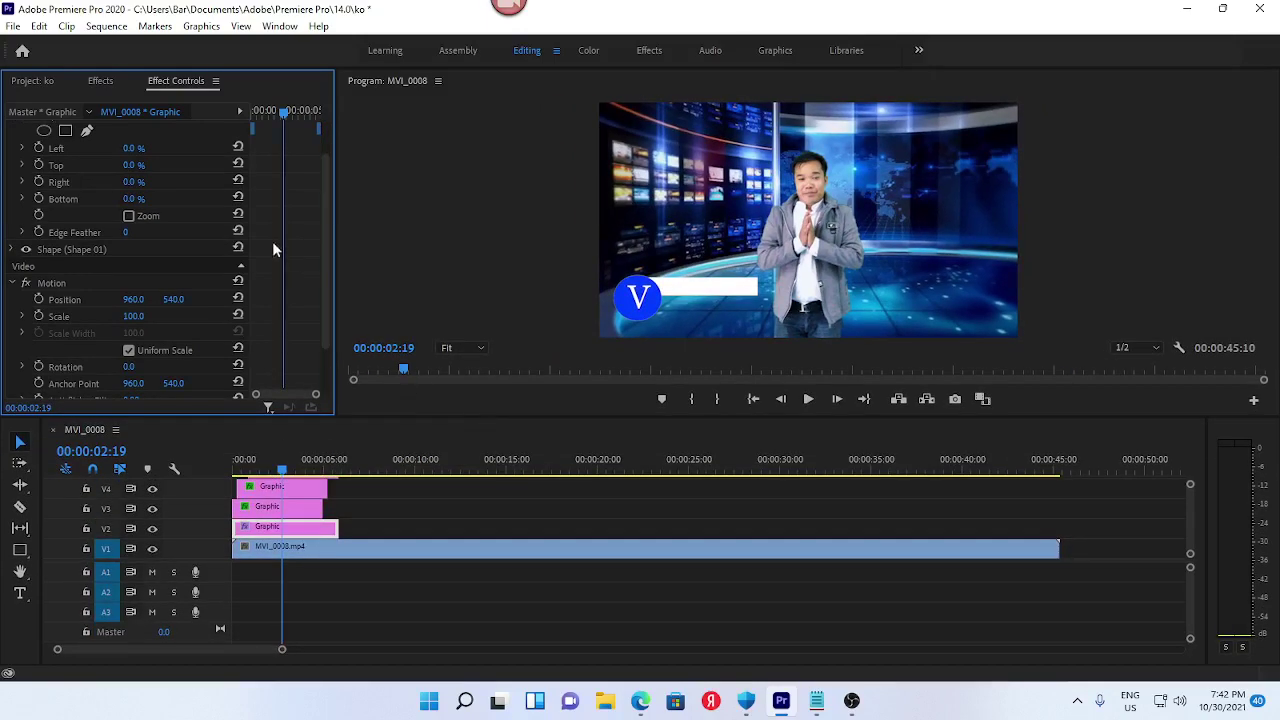
pyautogui.moveTo(321, 186); pyautogui.dragTo(319, 251)
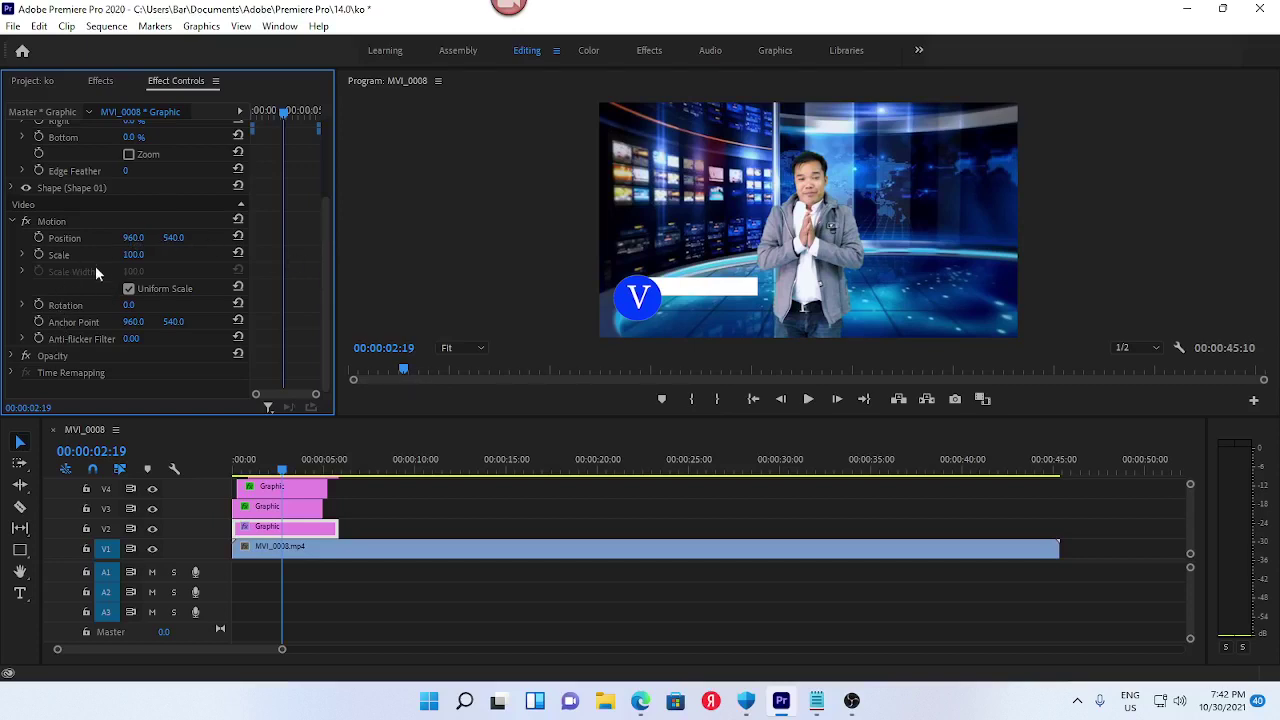
pyautogui.click(306, 541)
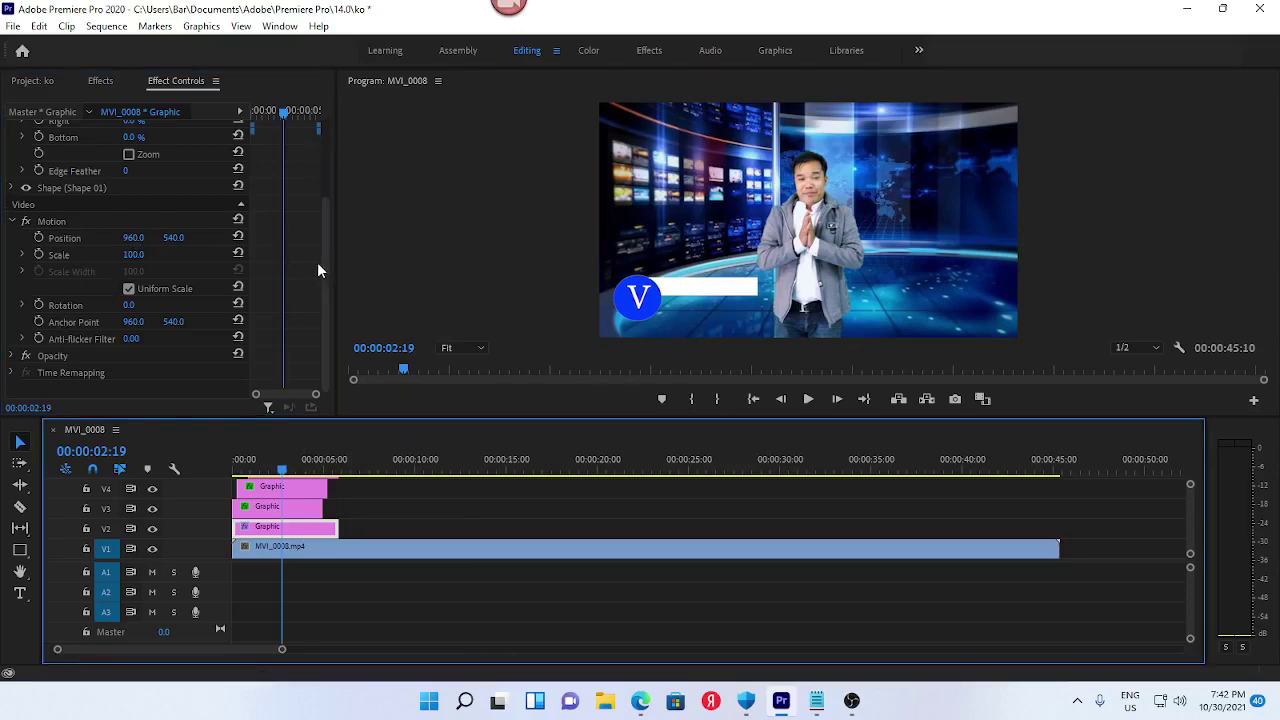
pyautogui.moveTo(321, 285); pyautogui.dragTo(329, 191)
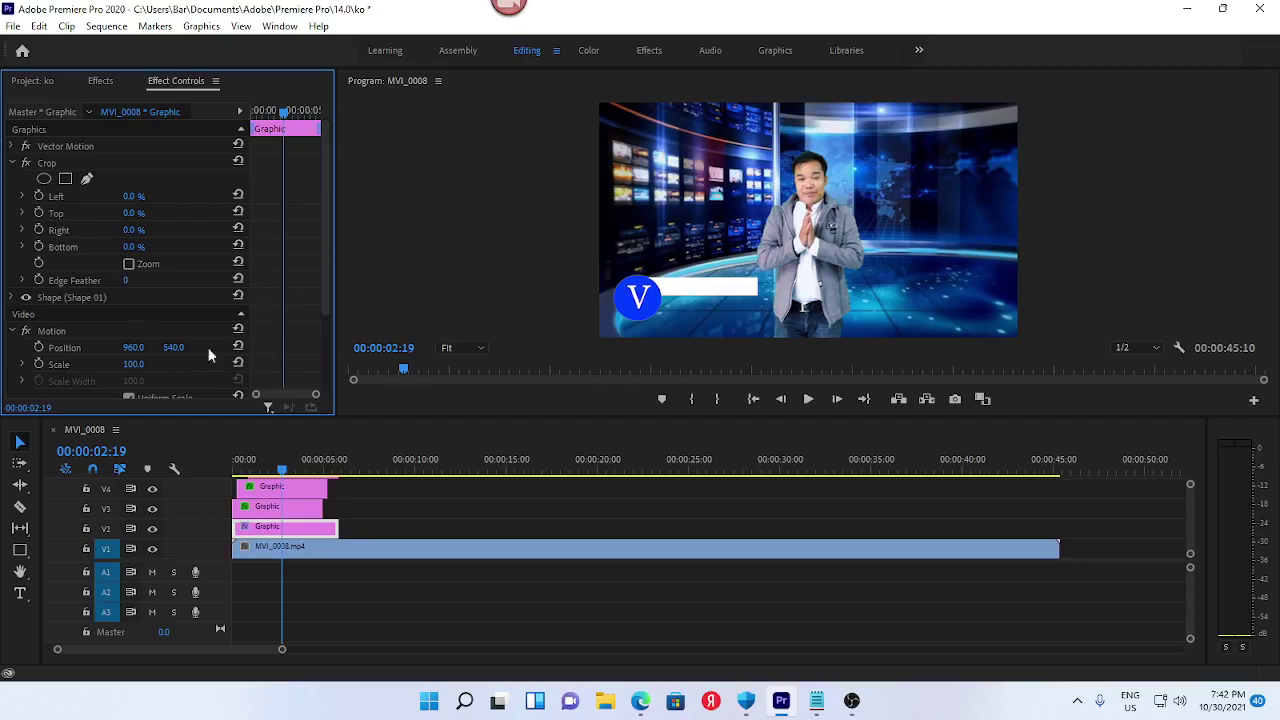
pyautogui.moveTo(129, 230)
pyautogui.mouseDown()
pyautogui.moveTo(92, 231)
pyautogui.moveTo(171, 231)
pyautogui.mouseUp()
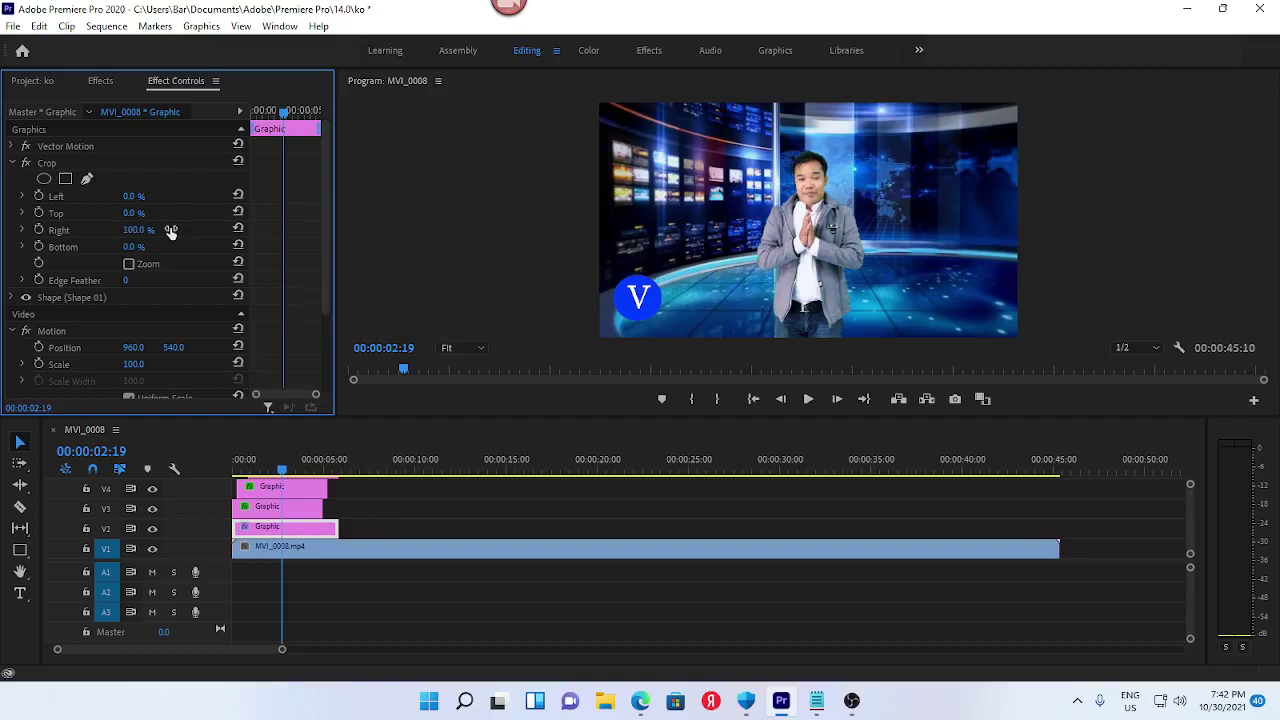
pyautogui.click(287, 471)
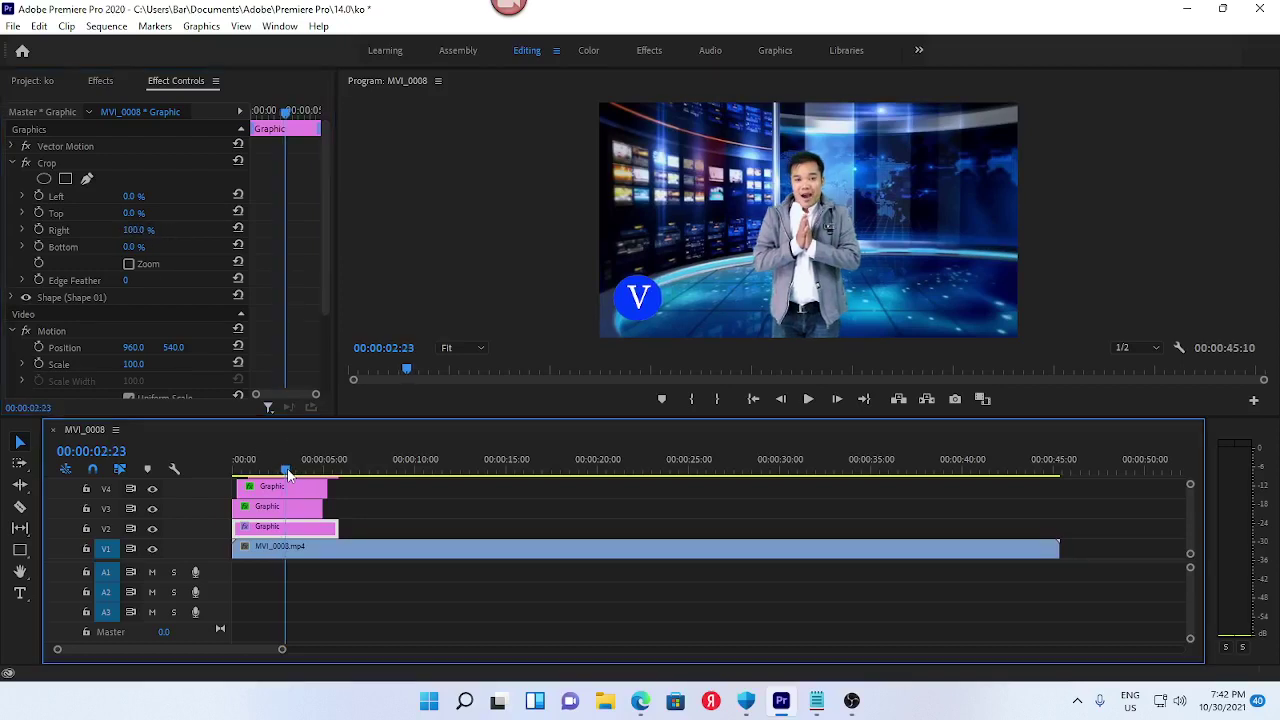
pyautogui.moveTo(287, 471)
pyautogui.mouseDown()
pyautogui.moveTo(248, 471)
pyautogui.moveTo(268, 474)
pyautogui.mouseUp()
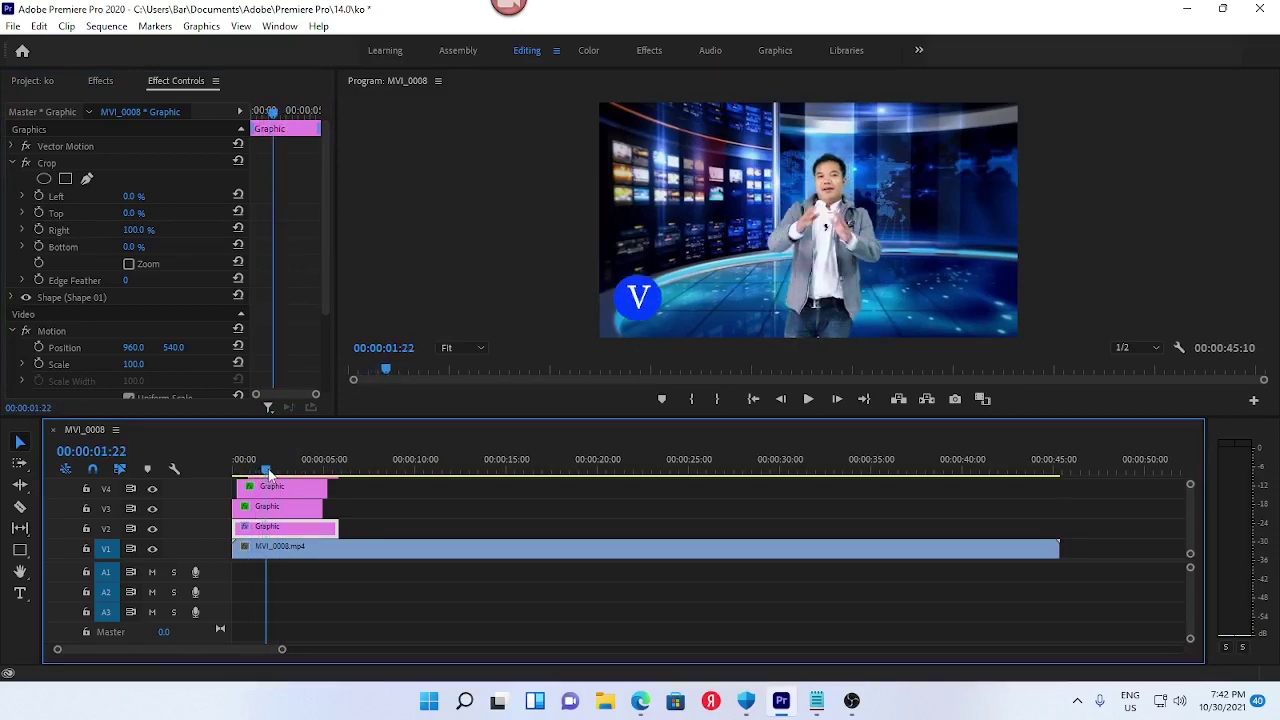
# Keyframe Crop Right from 100% at 00:00:01:22 to 45% at 00:00:02:20
pyautogui.click(38, 231)
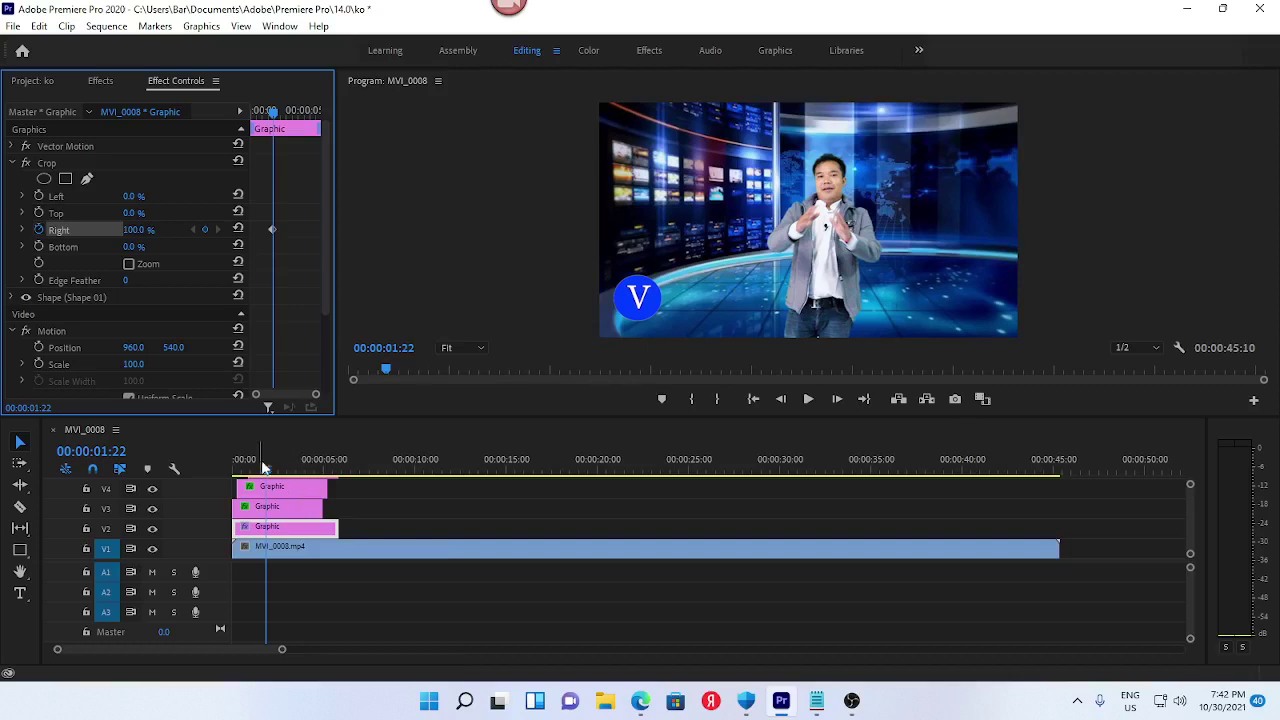
pyautogui.click(268, 467)
pyautogui.moveTo(268, 467); pyautogui.dragTo(286, 470)
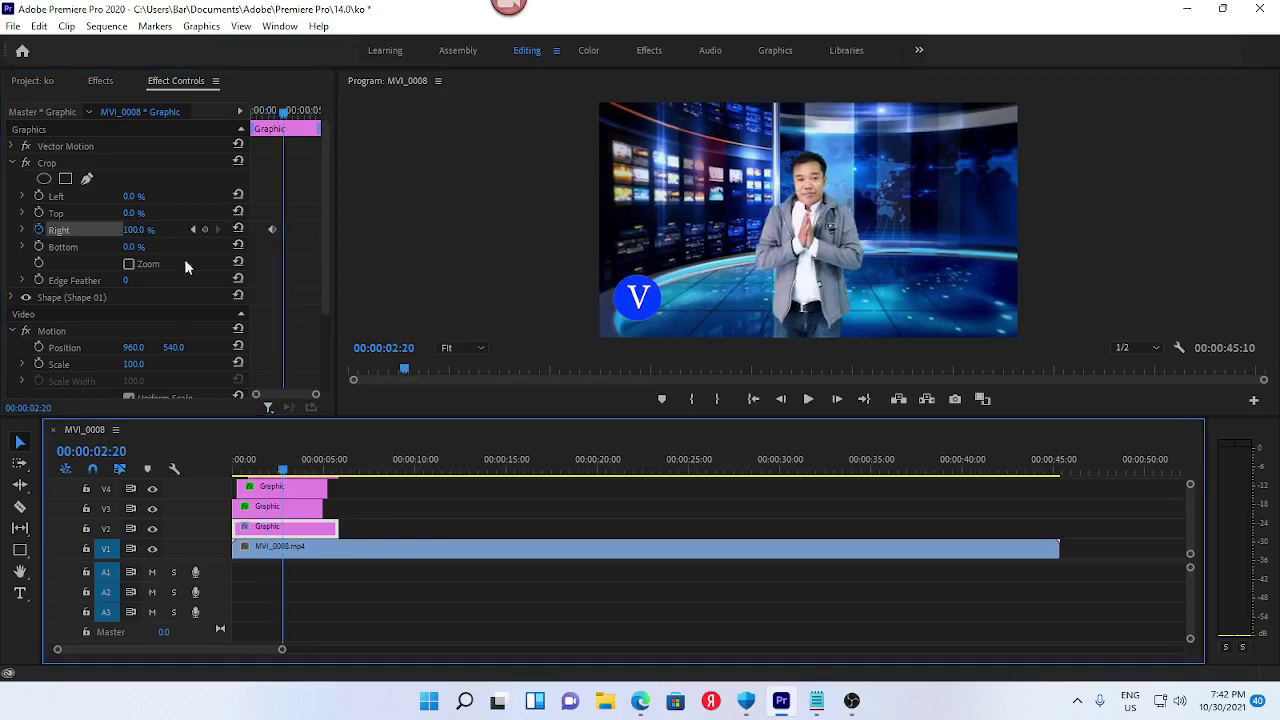
pyautogui.moveTo(134, 230); pyautogui.dragTo(55, 230)
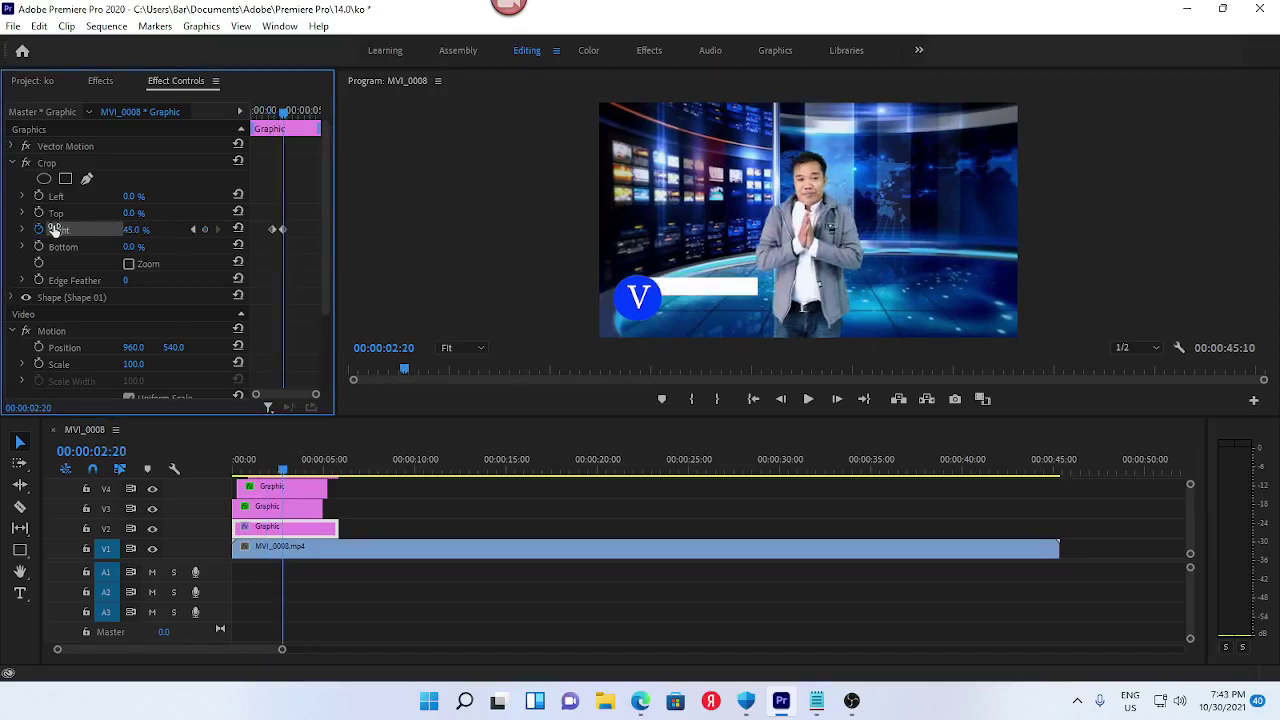
# Play the sequence from the start to preview the white bar wiping out
pyautogui.moveTo(282, 467); pyautogui.dragTo(235, 467)
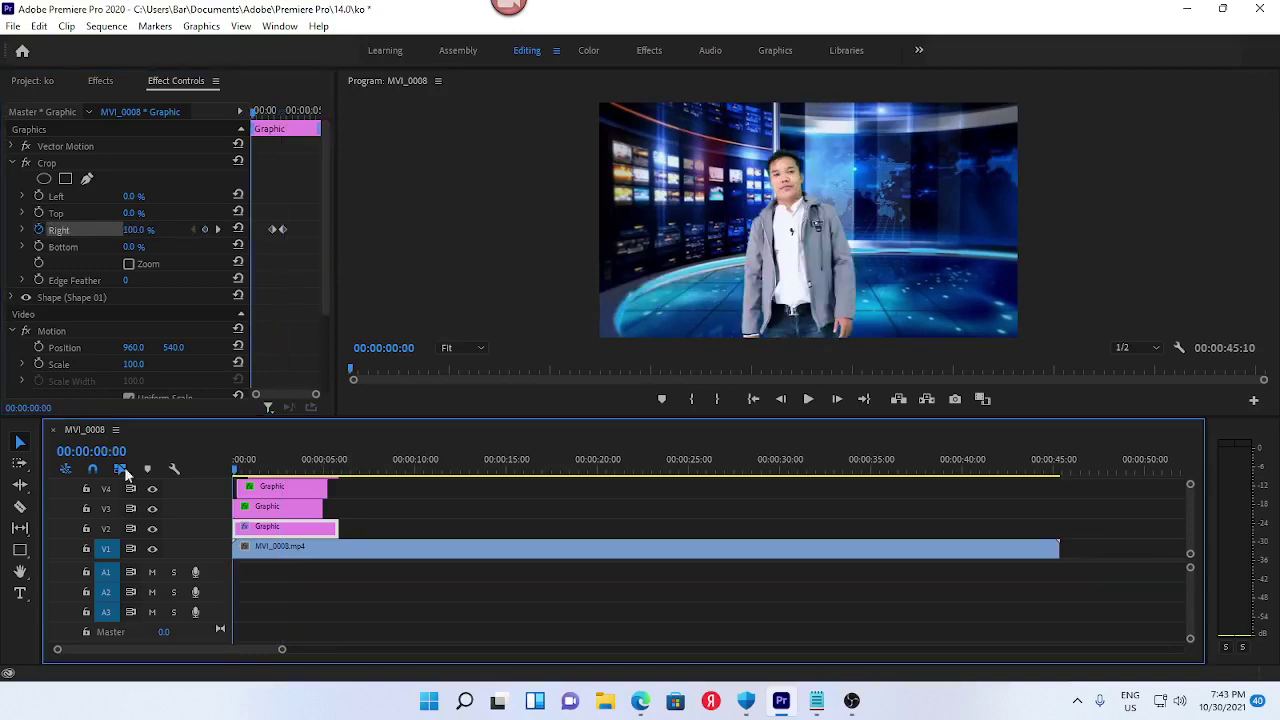
pyautogui.click(808, 399)
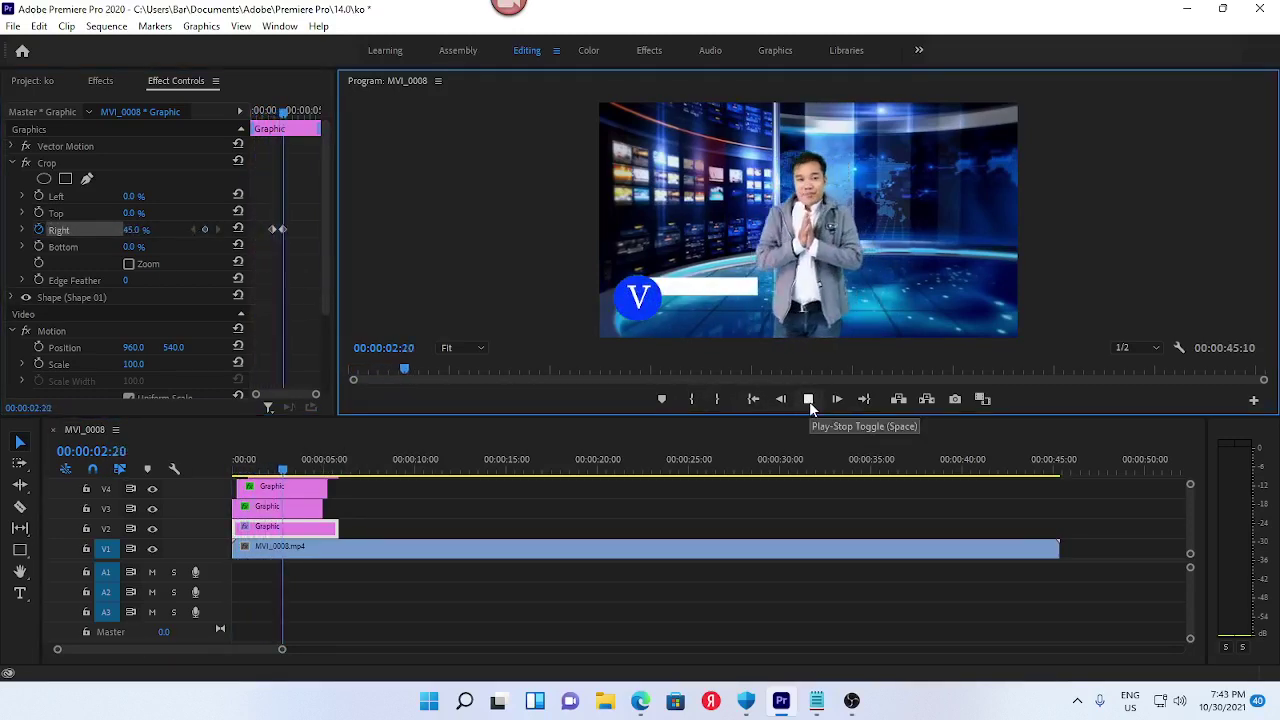
pyautogui.click(808, 399)
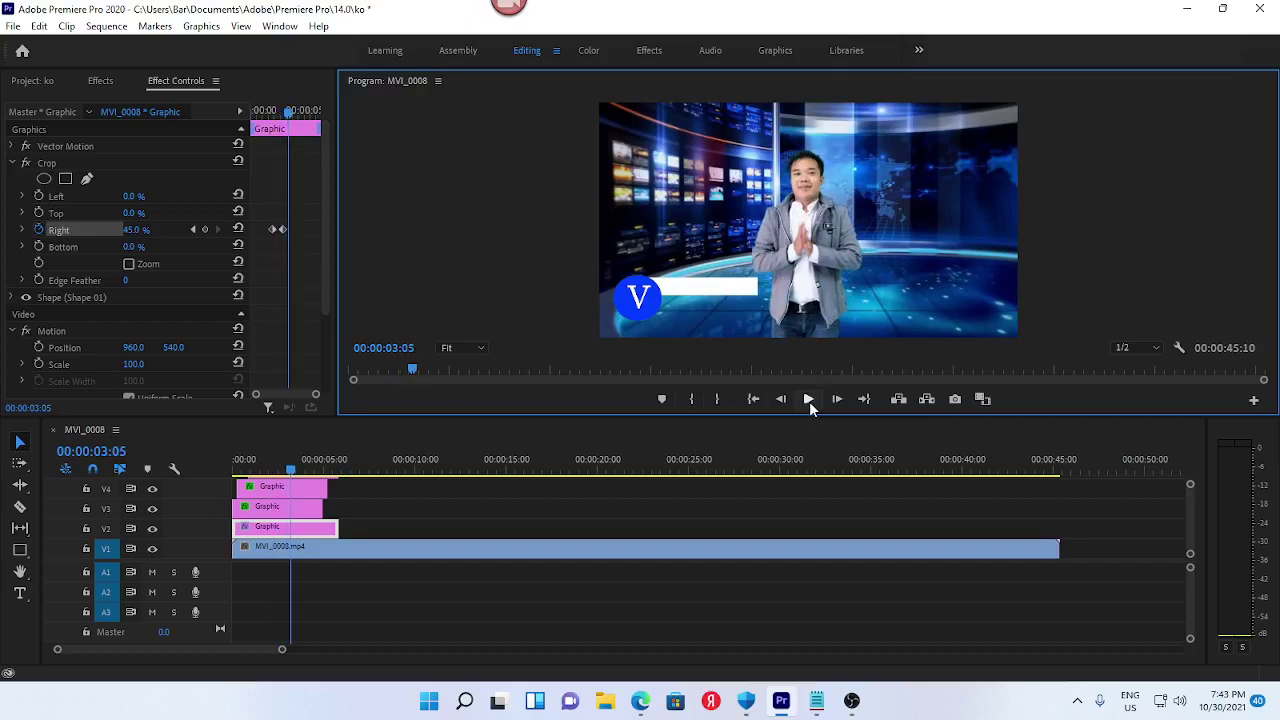
pyautogui.click(302, 508)
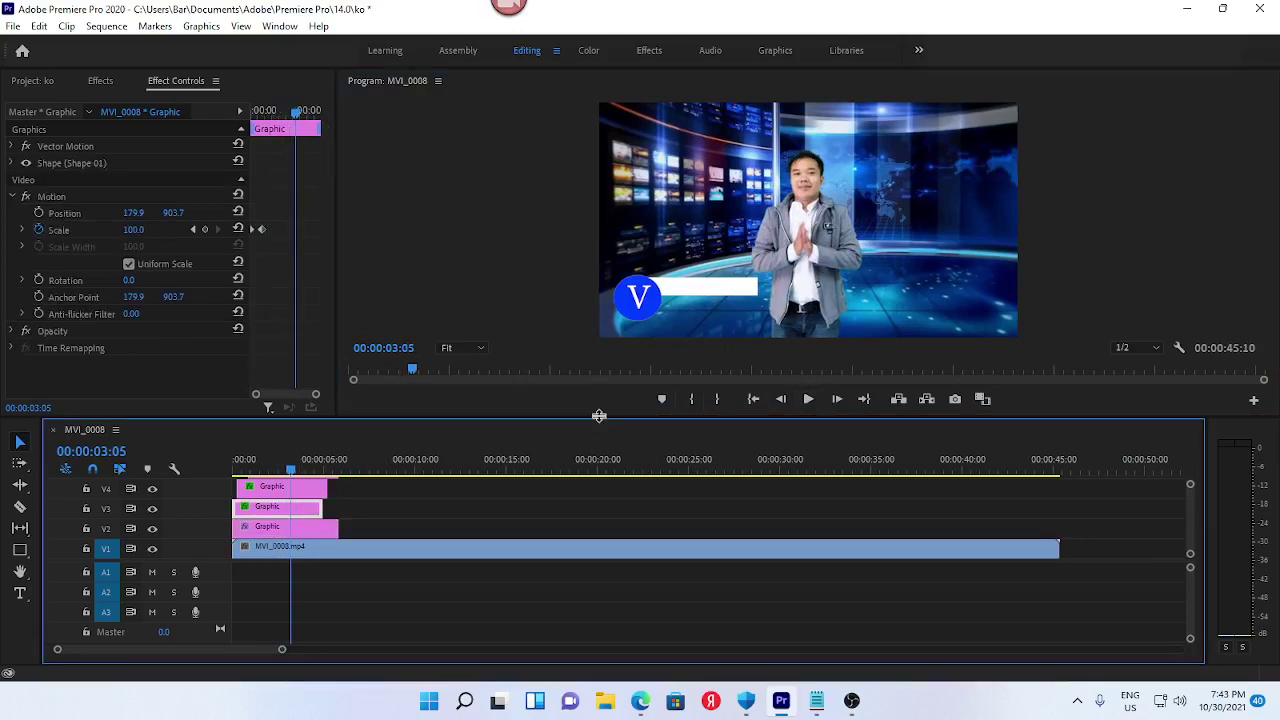
pyautogui.moveTo(598, 415); pyautogui.dragTo(590, 335)
pyautogui.moveTo(272, 446); pyautogui.dragTo(283, 430)
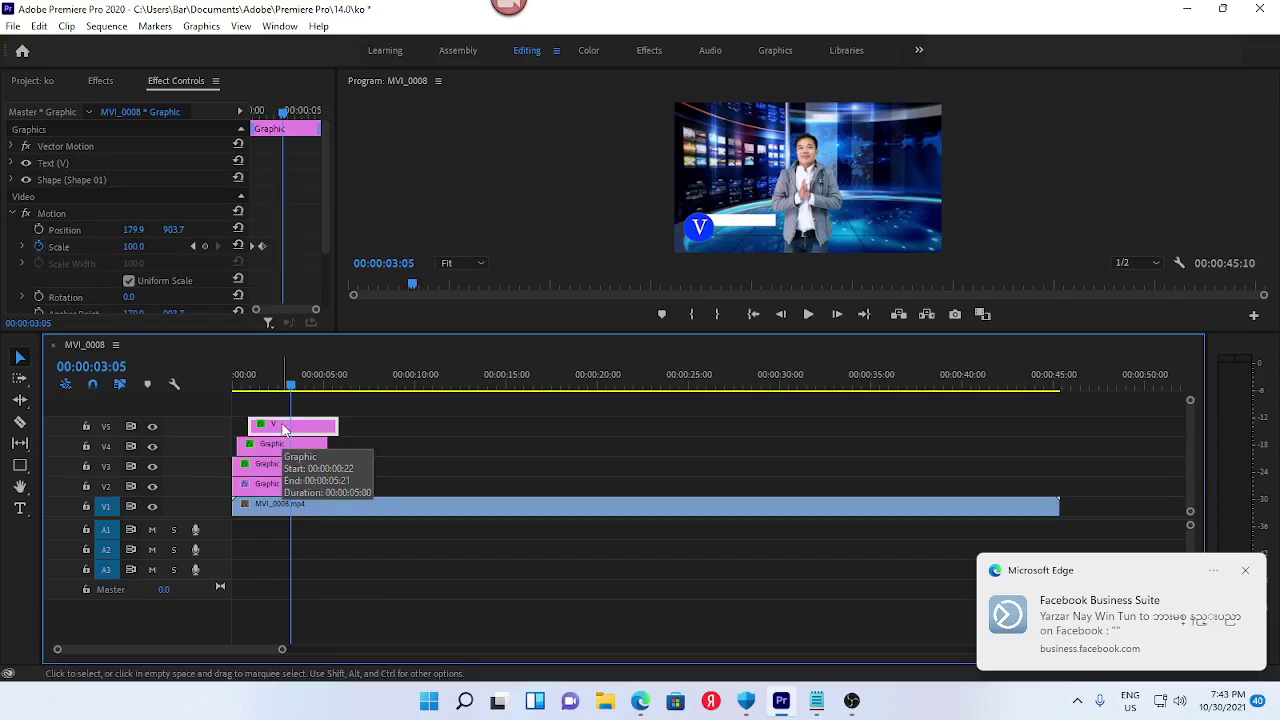
pyautogui.click(298, 486)
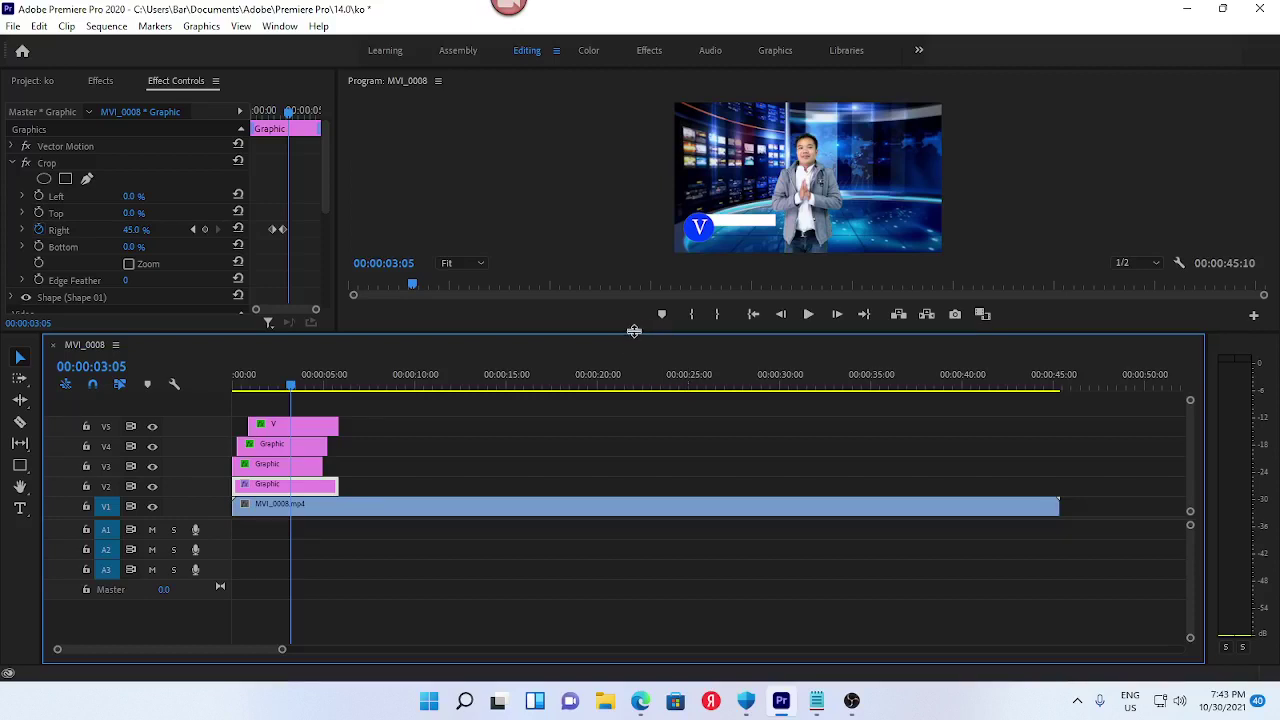
pyautogui.moveTo(634, 334)
pyautogui.mouseDown()
pyautogui.moveTo(625, 475)
pyautogui.moveTo(625, 421)
pyautogui.mouseUp()
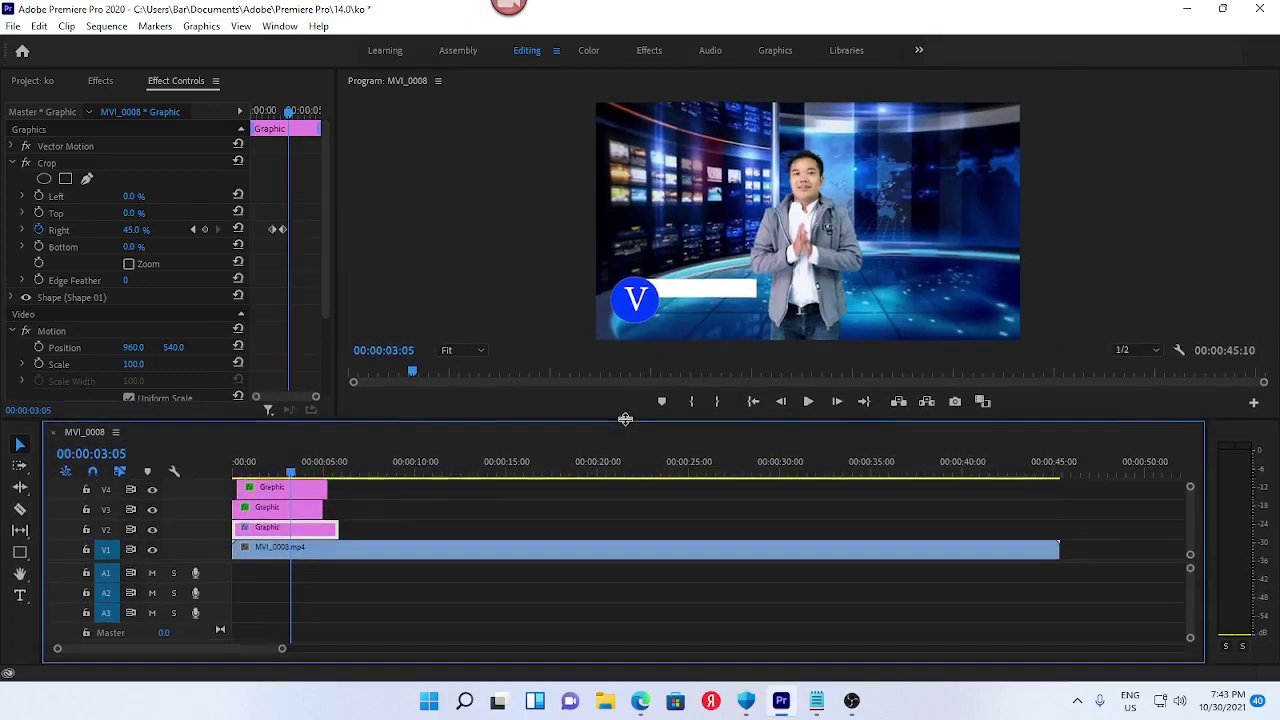
pyautogui.moveTo(290, 470); pyautogui.dragTo(158, 470)
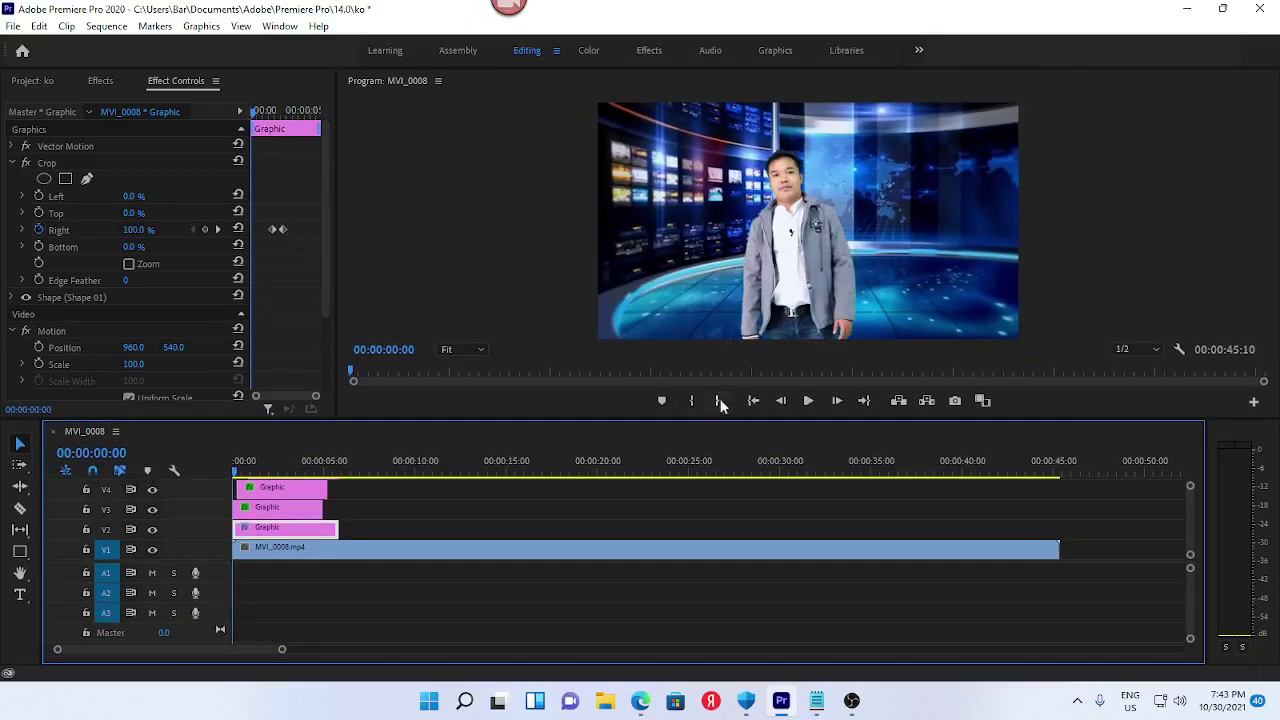
pyautogui.click(806, 402)
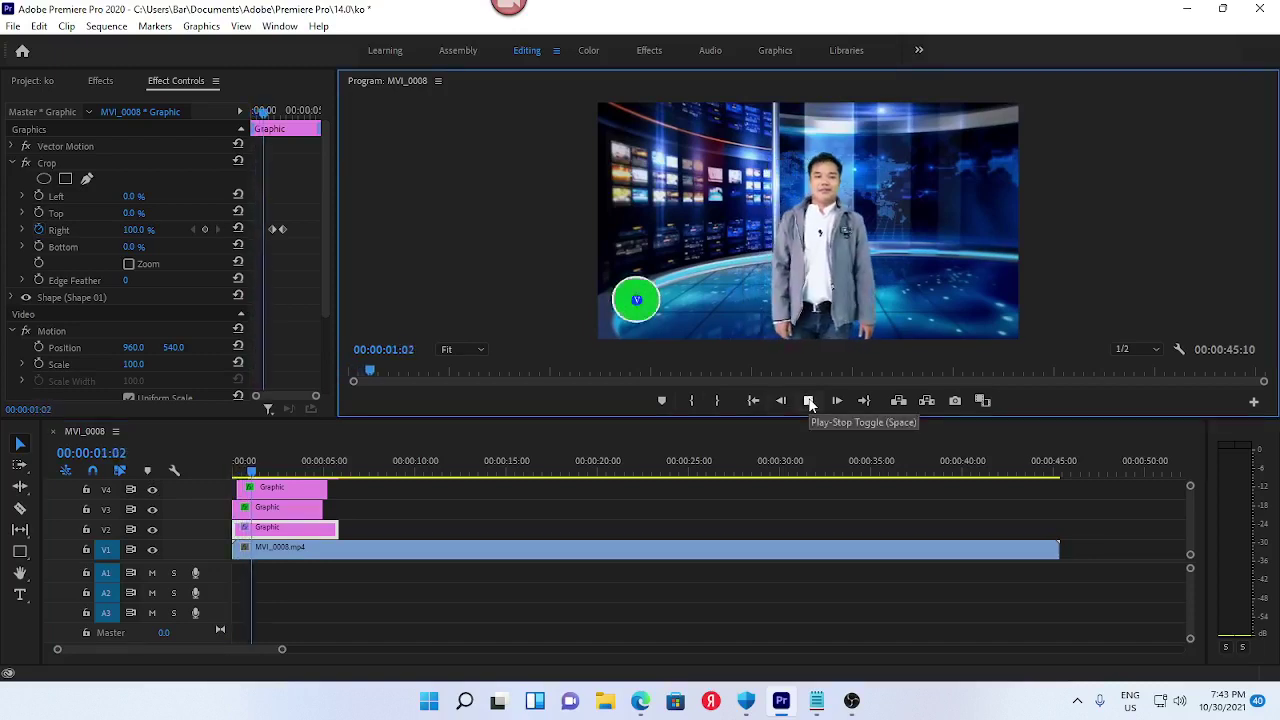
pyautogui.click(810, 402)
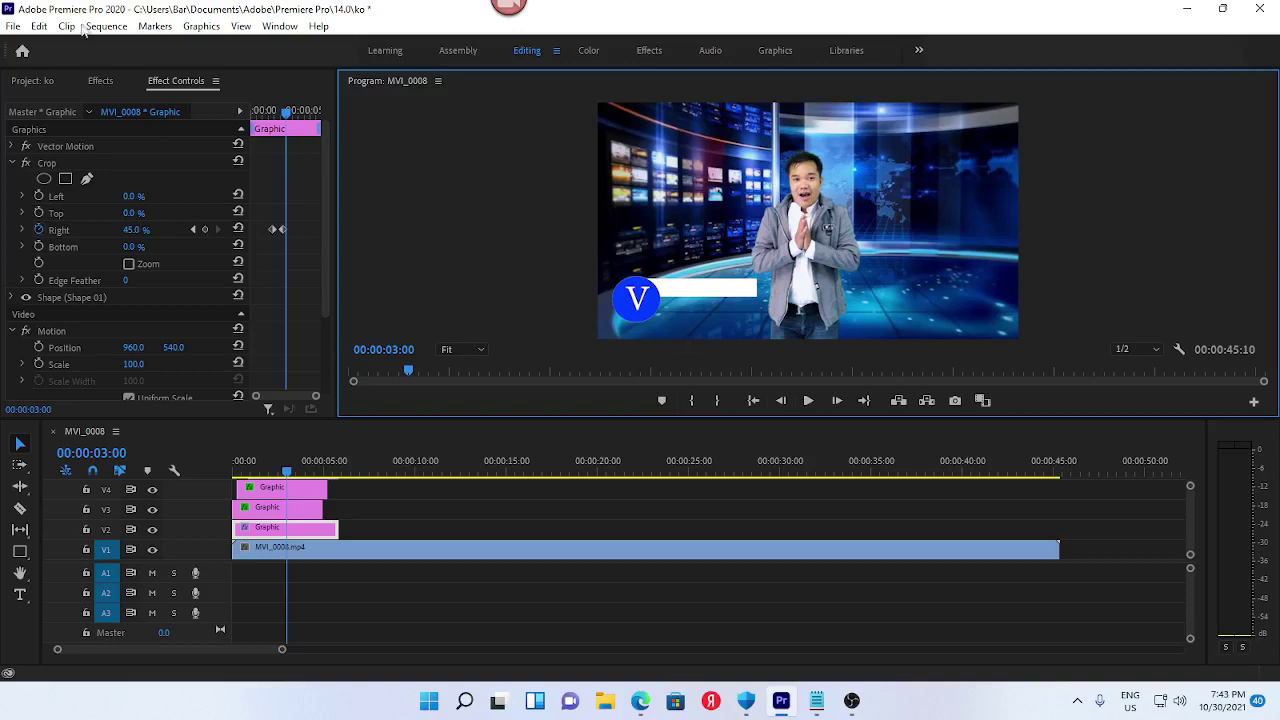
# Draw a second white rectangle below the first bar in the Program monitor
pyautogui.click(20, 551)
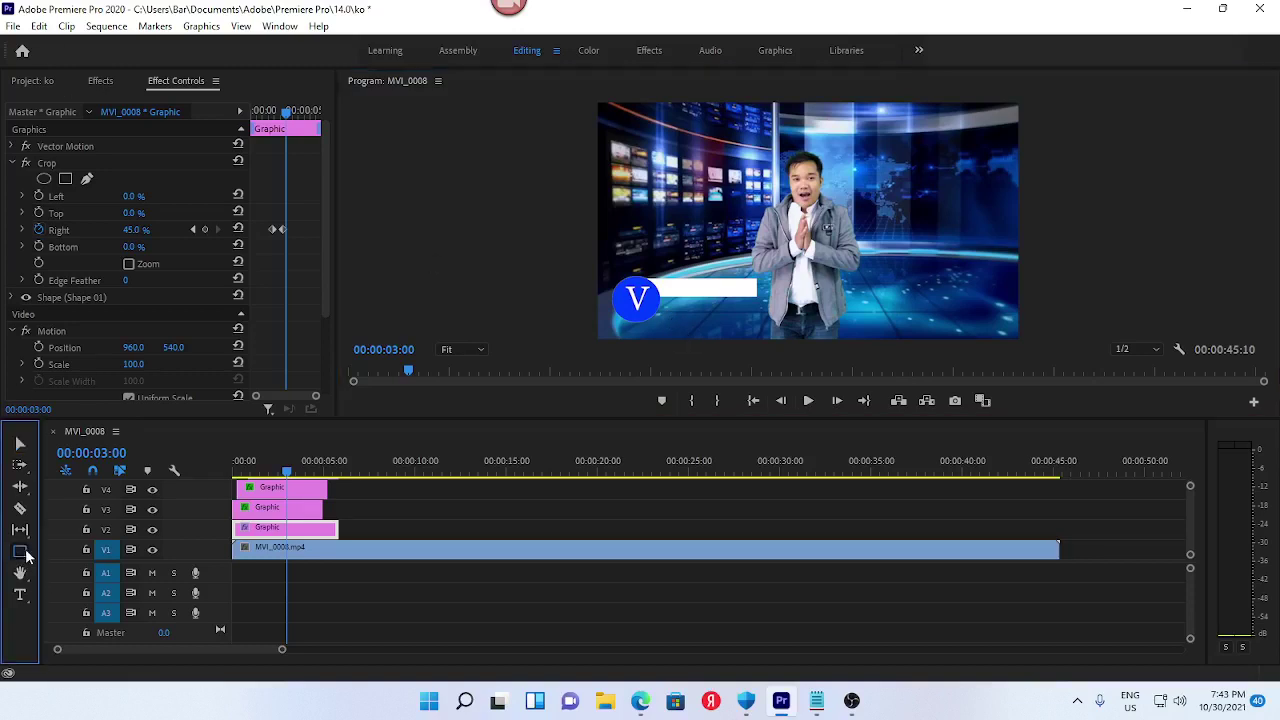
pyautogui.click(307, 540)
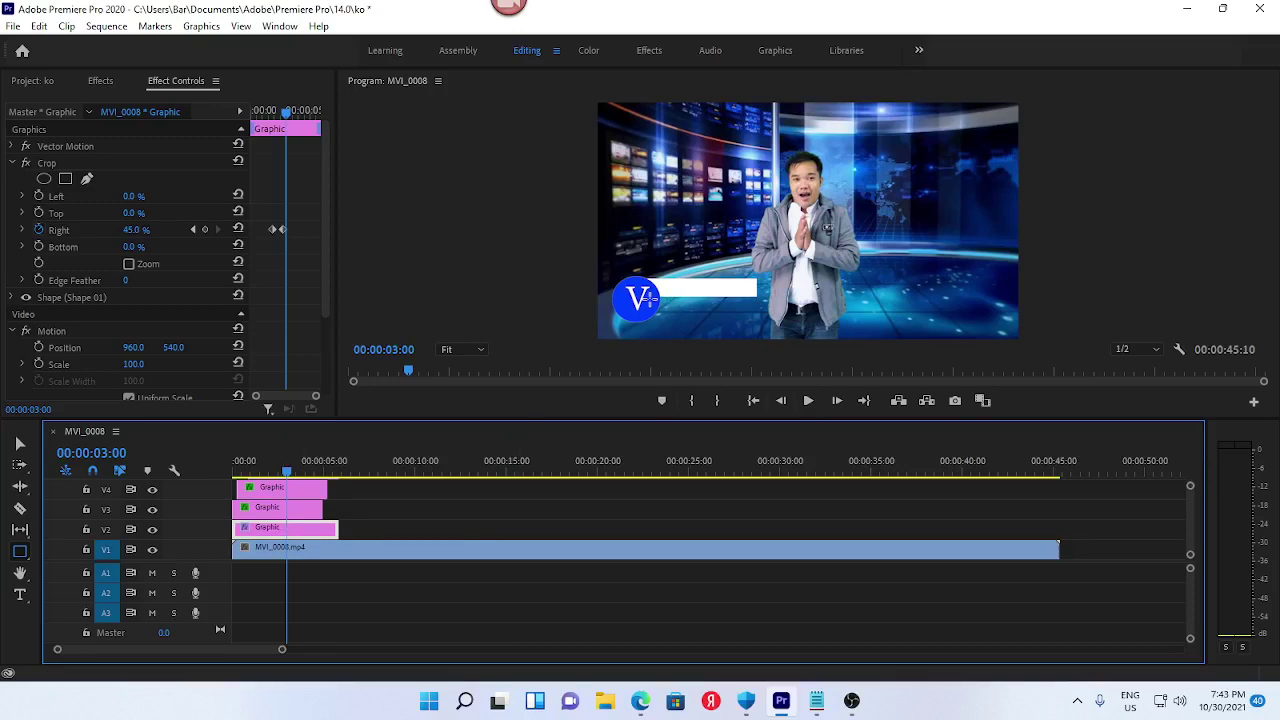
pyautogui.moveTo(648, 298); pyautogui.dragTo(757, 320)
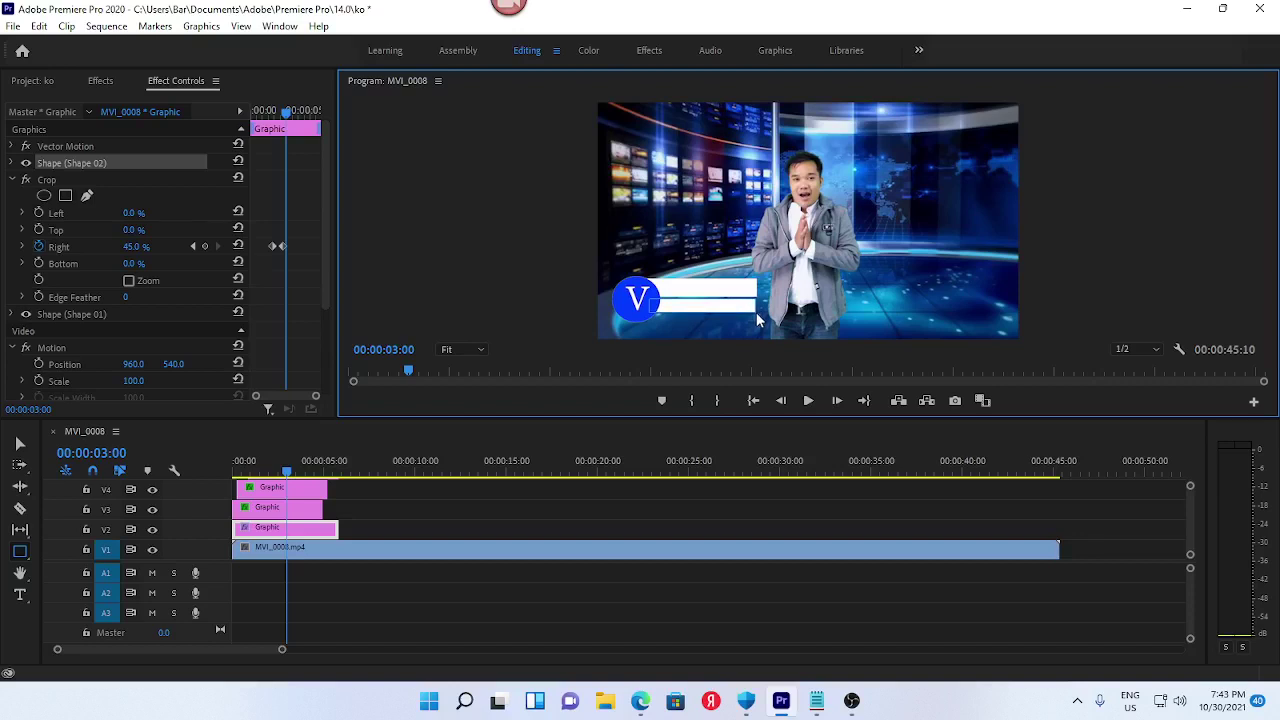
# Play from the start to preview both bars
pyautogui.click(265, 466)
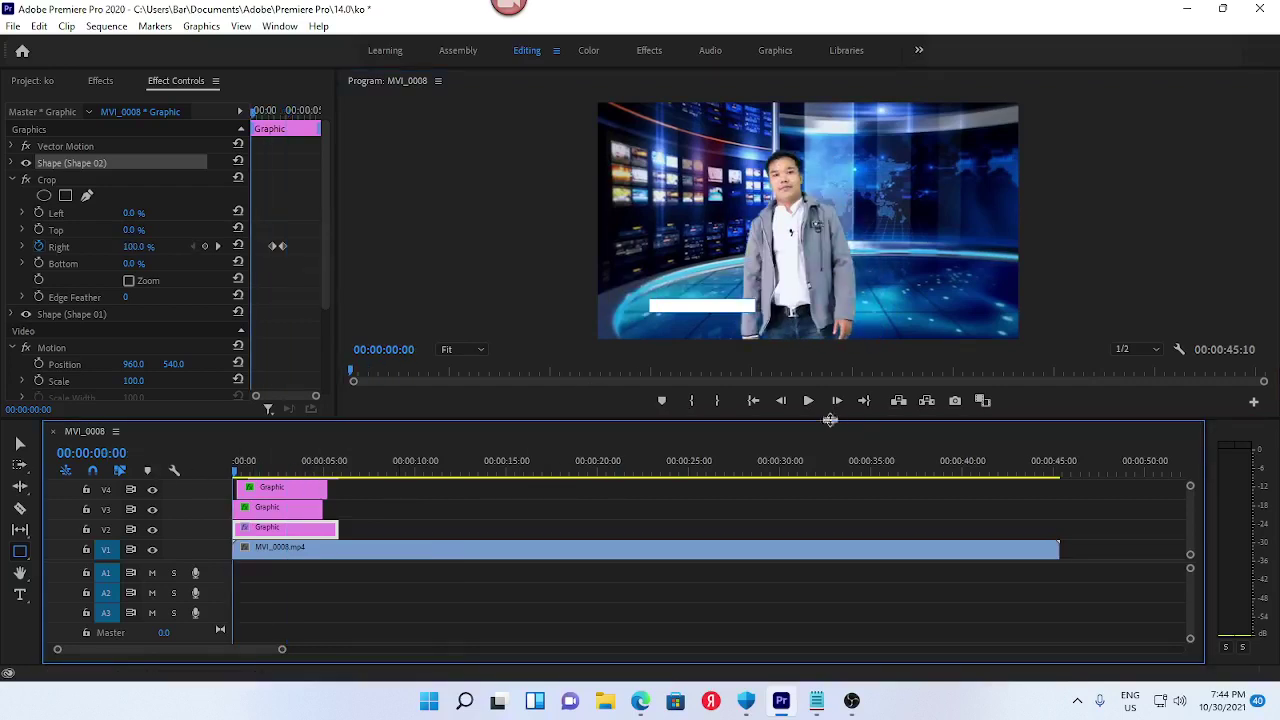
pyautogui.click(815, 401)
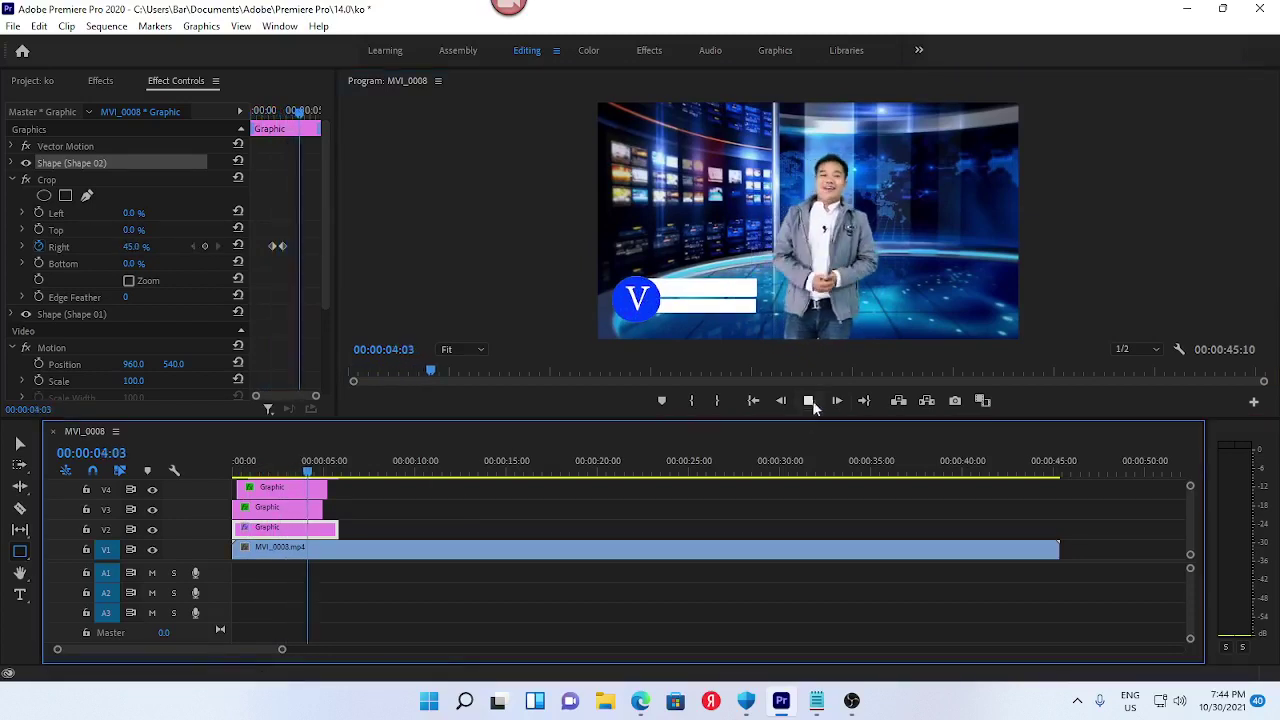
pyautogui.click(808, 401)
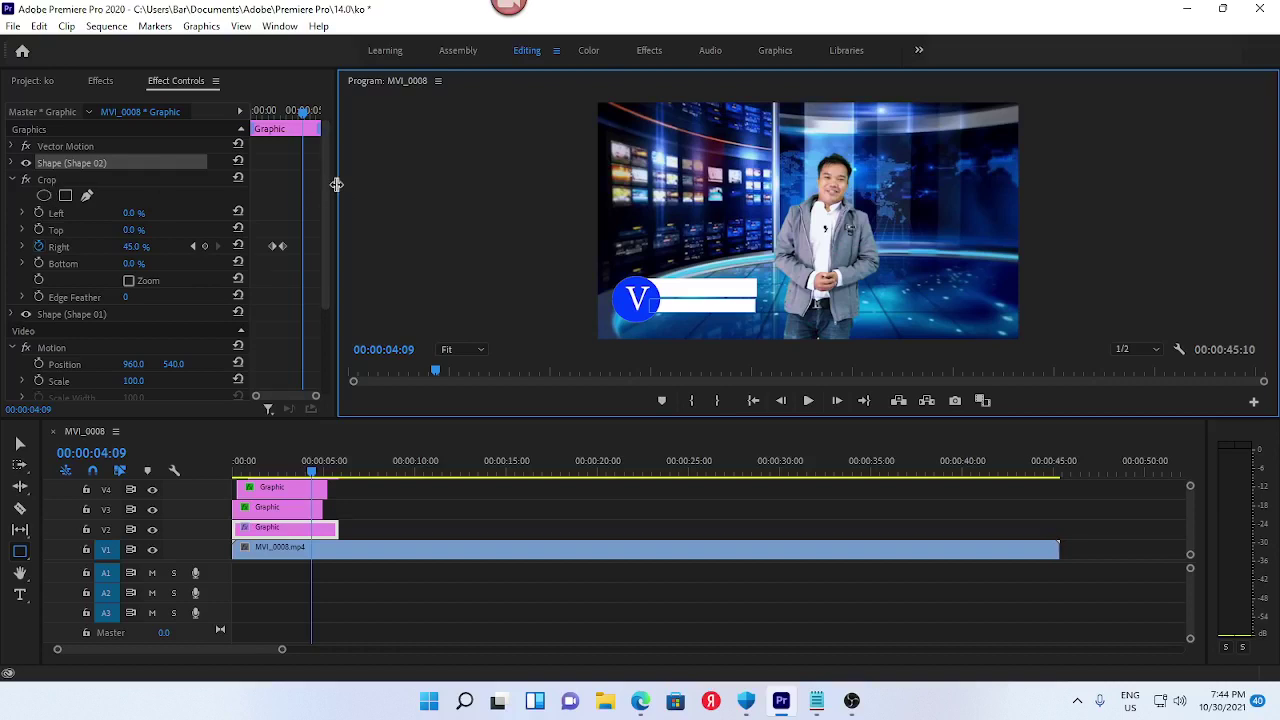
pyautogui.moveTo(336, 184); pyautogui.dragTo(324, 258)
pyautogui.click(304, 248)
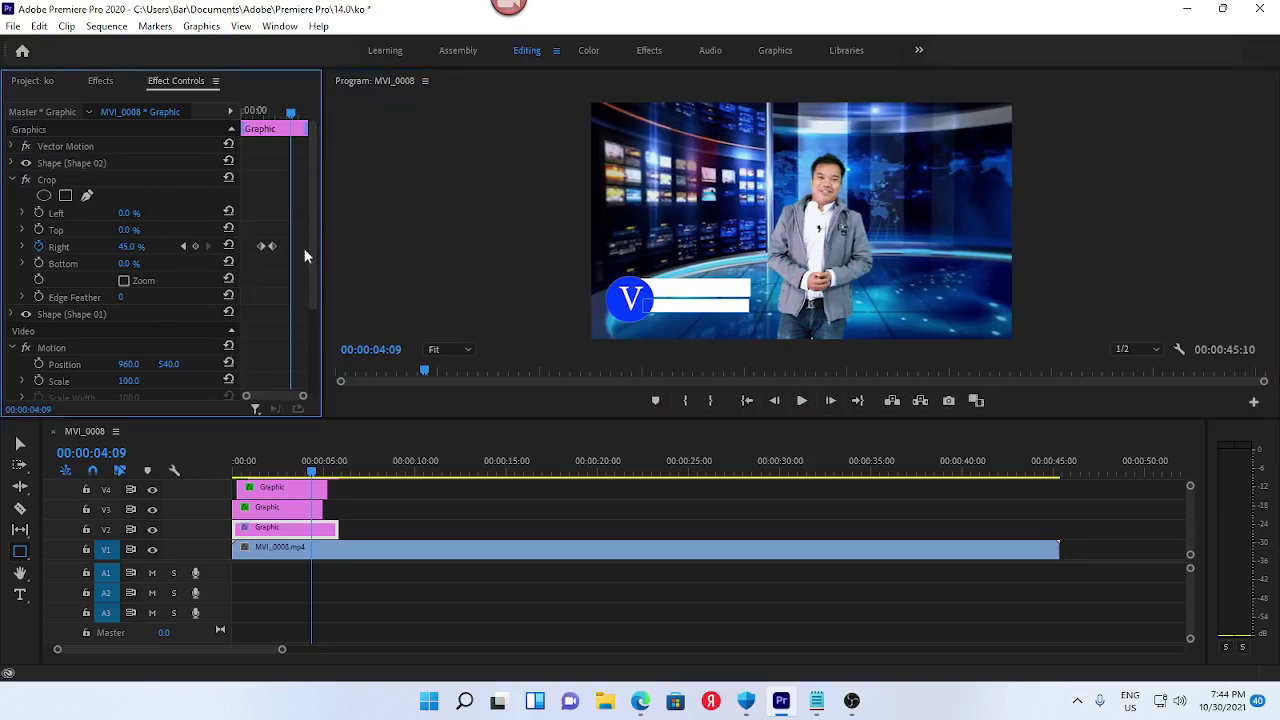
# Undo the extra rectangle so only the original white bar remains
pyautogui.click(26, 315)
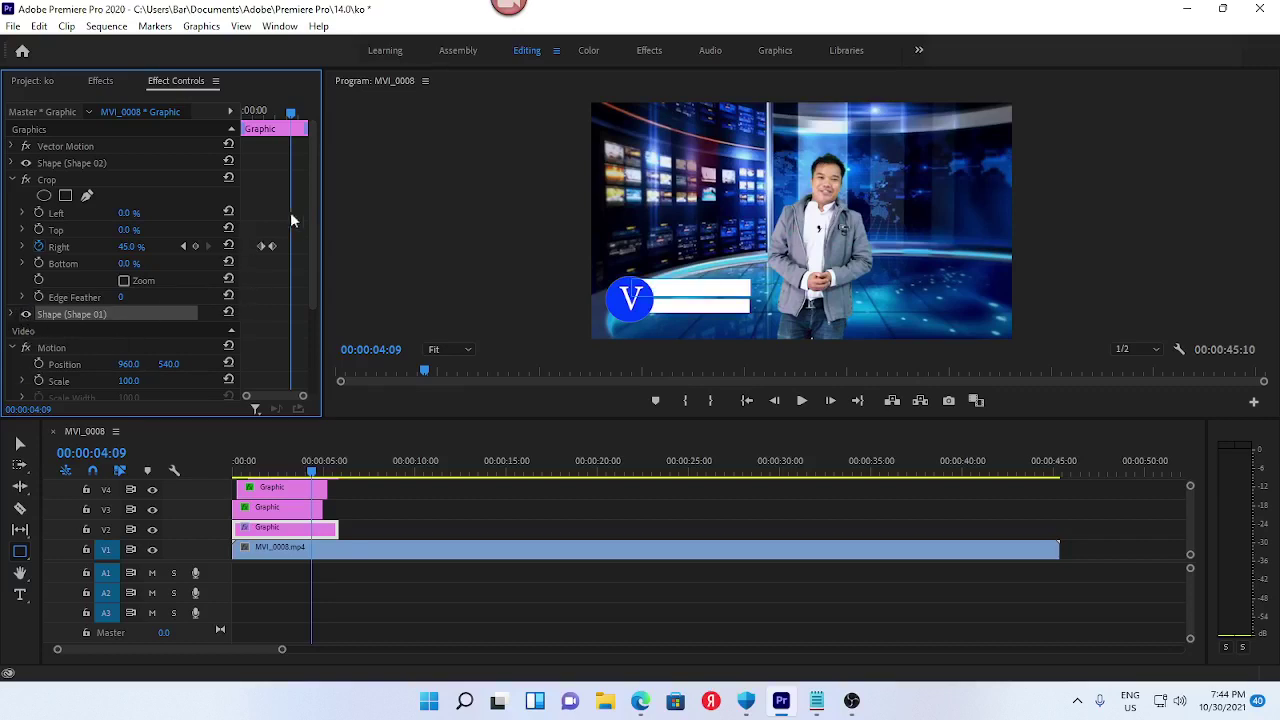
pyautogui.moveTo(308, 200); pyautogui.dragTo(309, 290)
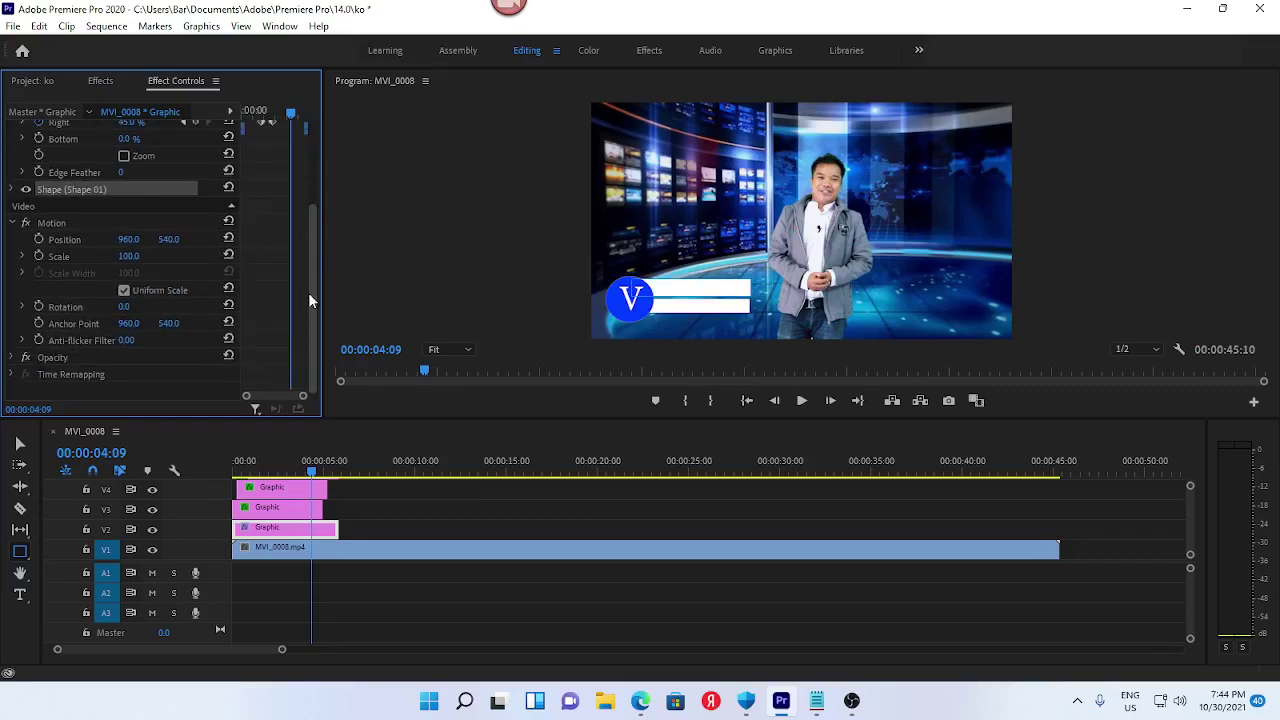
pyautogui.click(292, 535)
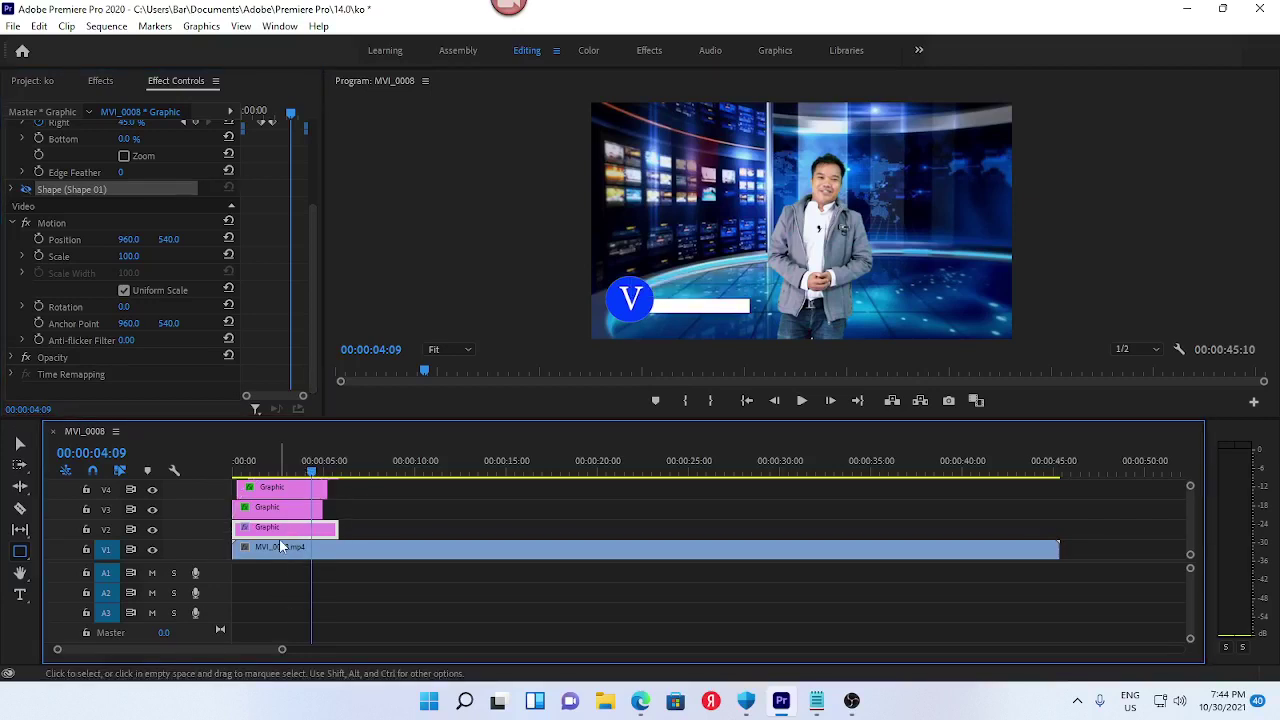
pyautogui.hotkey('ctrl', 'z')
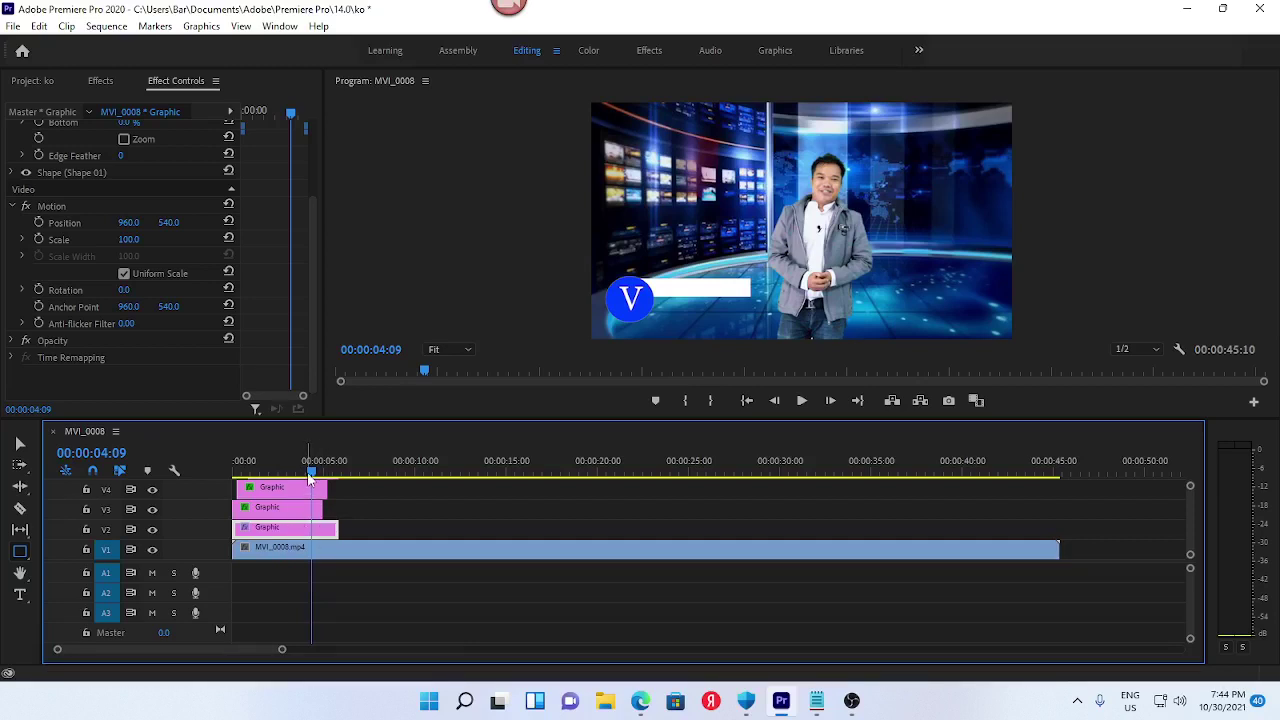
# Scrub through the opening to check the bar, ending near four seconds
pyautogui.moveTo(310, 478); pyautogui.dragTo(290, 470)
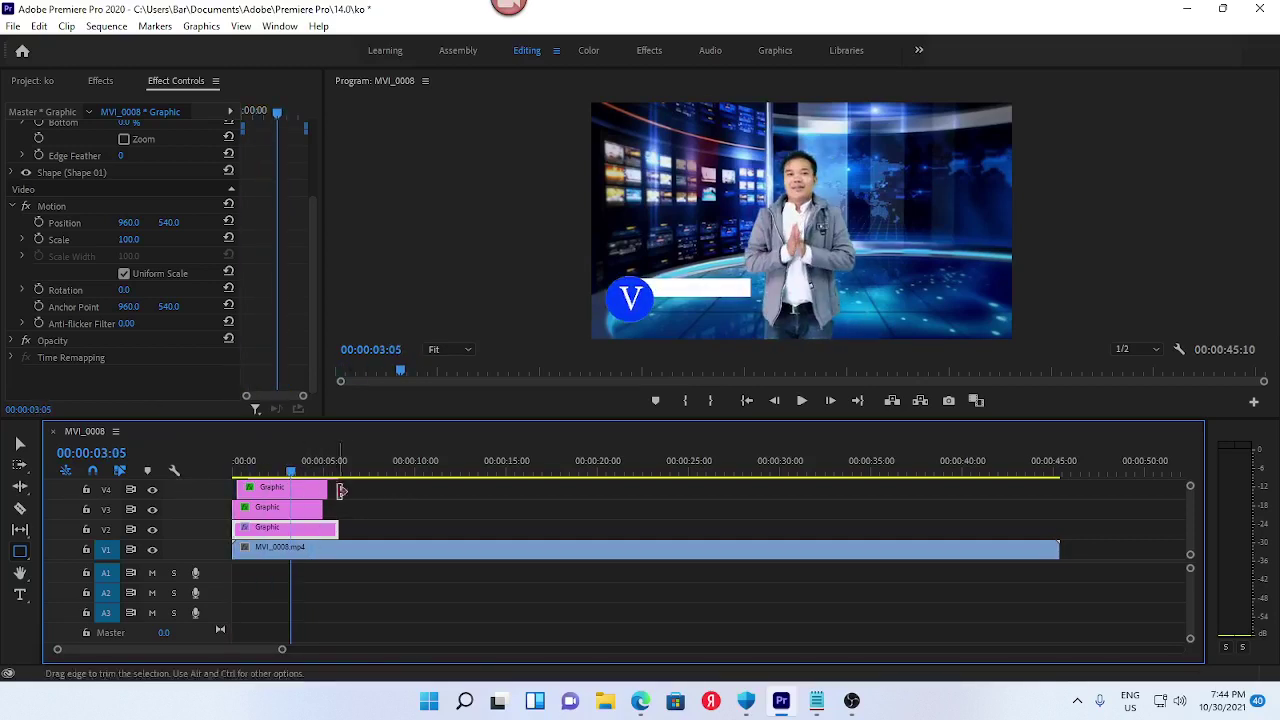
pyautogui.click(358, 523)
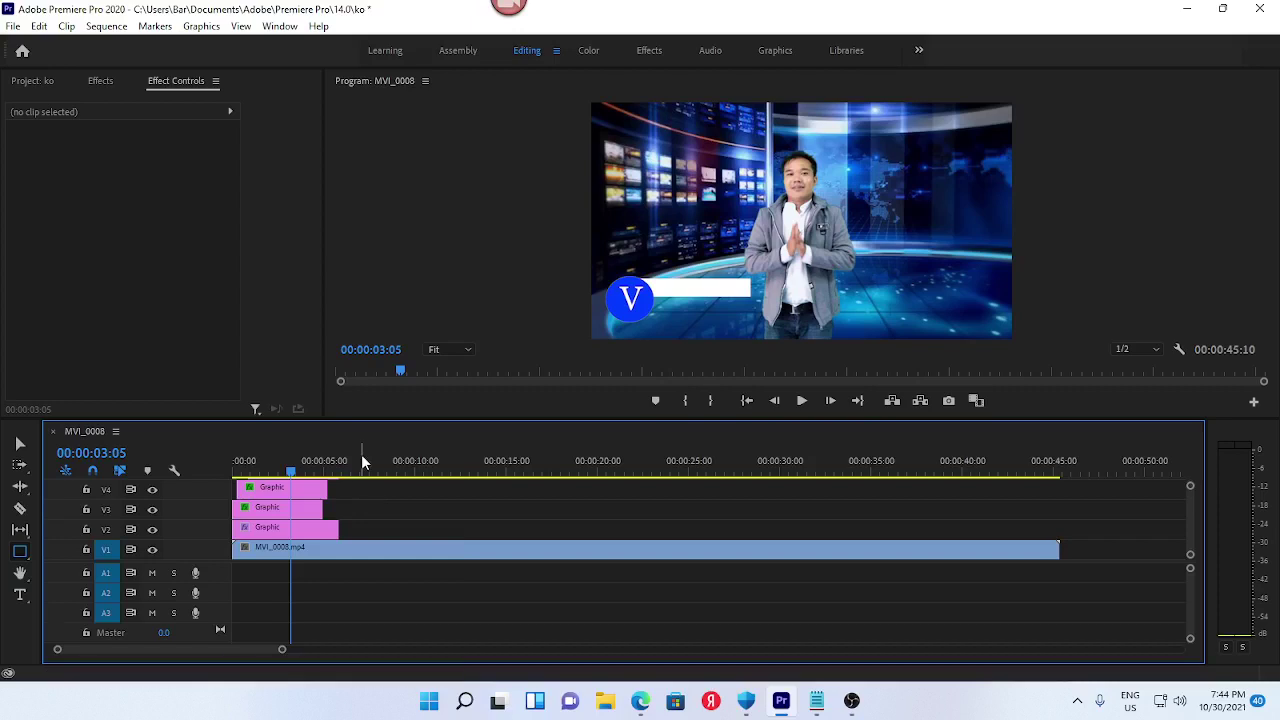
pyautogui.moveTo(361, 462)
pyautogui.mouseDown()
pyautogui.moveTo(250, 487)
pyautogui.moveTo(301, 483)
pyautogui.mouseUp()
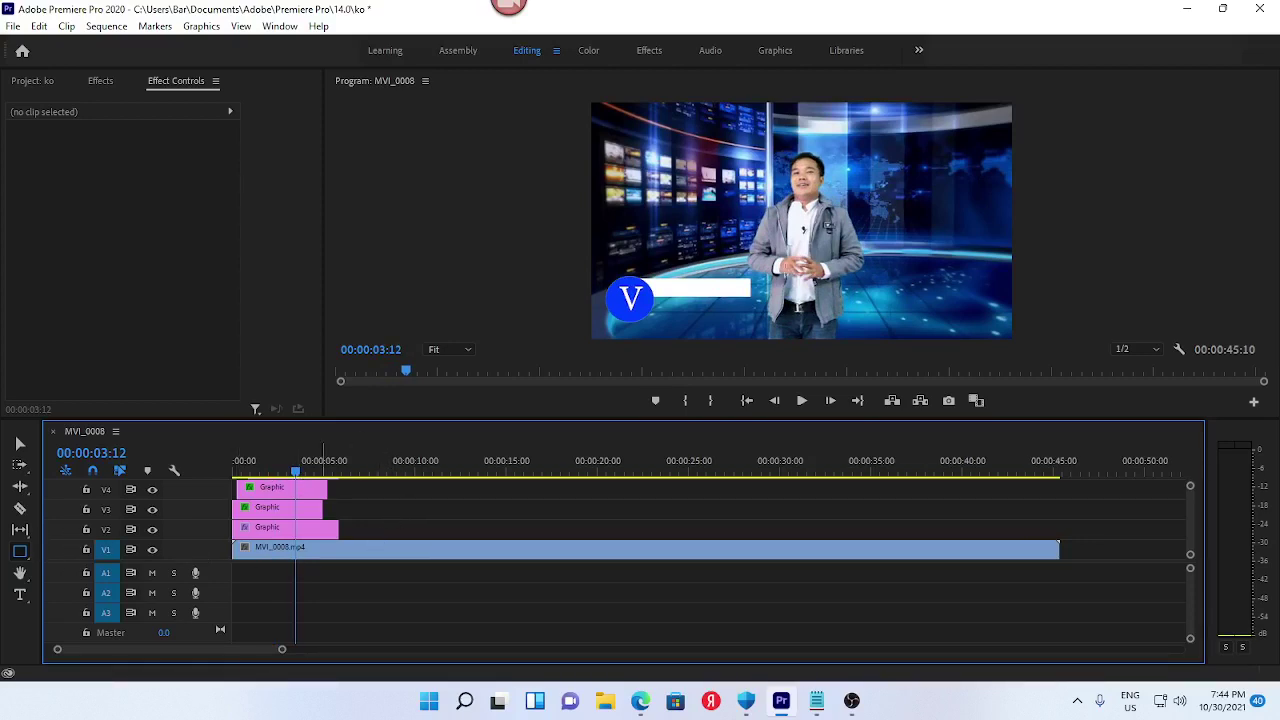
pyautogui.moveTo(296, 471); pyautogui.dragTo(307, 471)
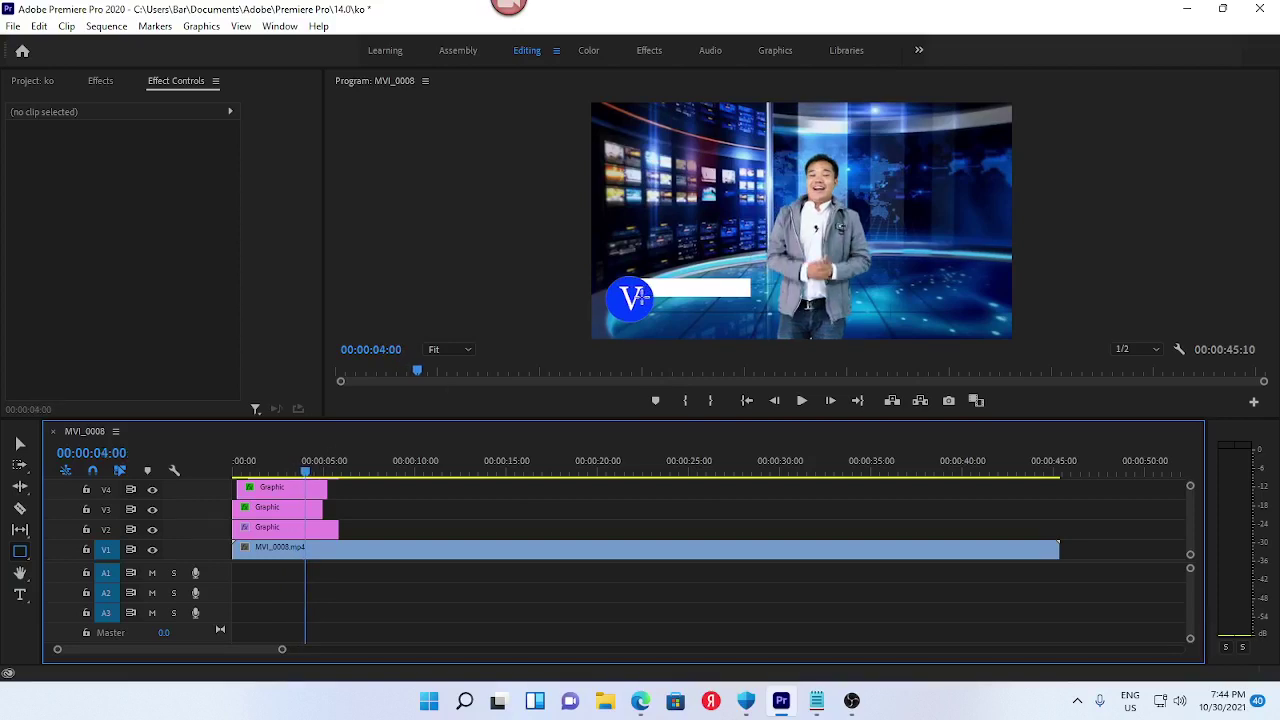
# Draw the lower white bar out from under the V logo and nudge it into place with the Selection tool
pyautogui.moveTo(640, 298)
pyautogui.mouseDown()
pyautogui.moveTo(683, 322)
pyautogui.moveTo(754, 321)
pyautogui.mouseUp()
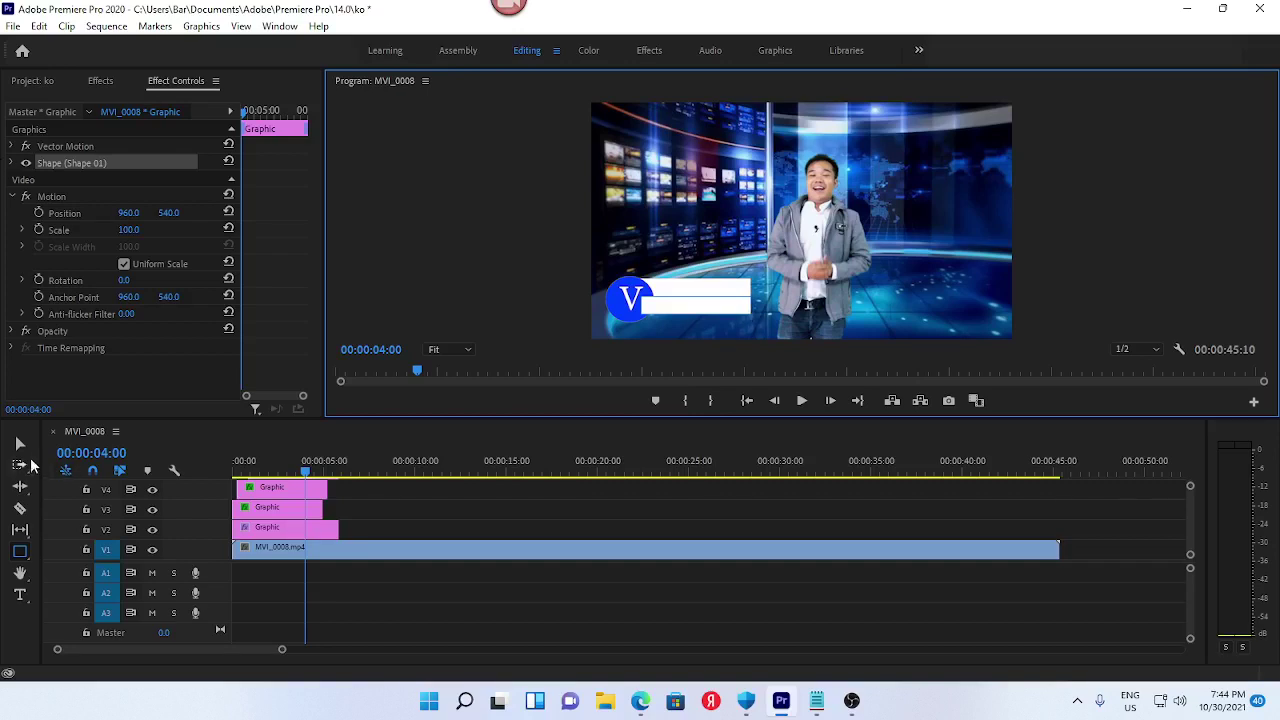
pyautogui.click(25, 460)
pyautogui.click(22, 447)
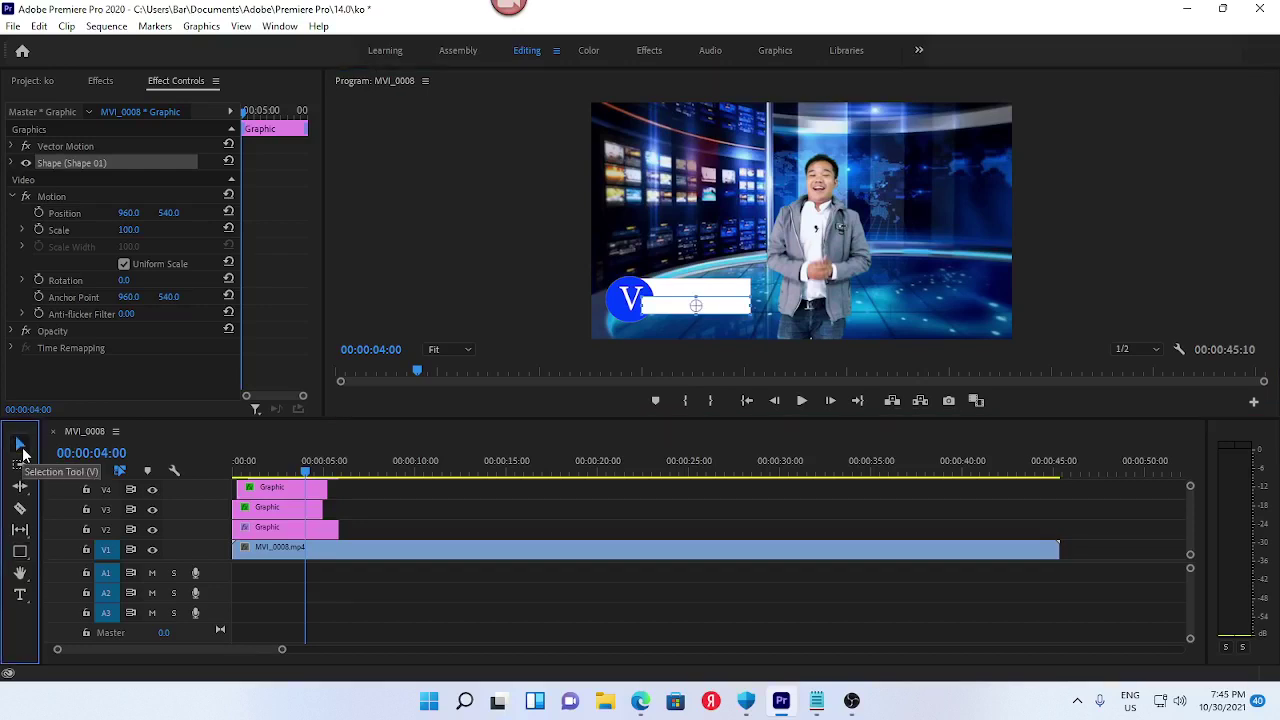
pyautogui.click(686, 315)
pyautogui.moveTo(686, 315); pyautogui.dragTo(686, 315)
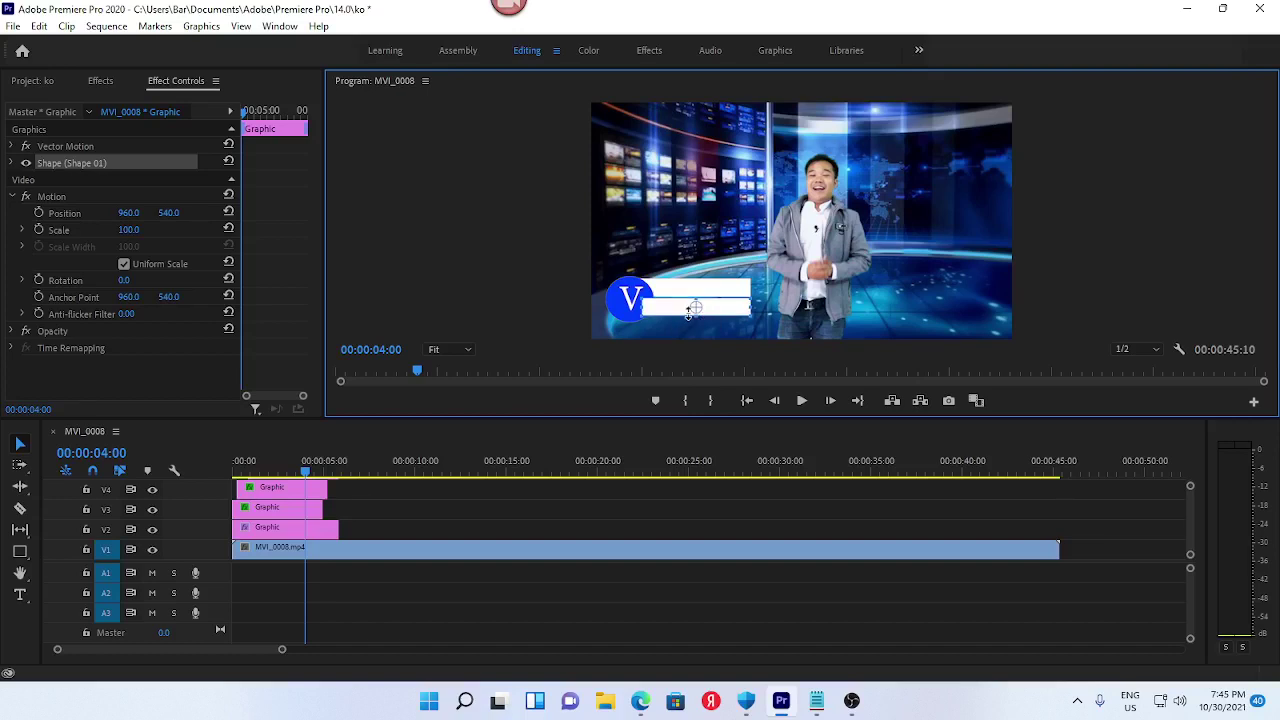
pyautogui.moveTo(688, 315); pyautogui.dragTo(689, 312)
# Shift the V2–V5 graphic clips up one track and extend the new V2 bar to end with V3
pyautogui.moveTo(718, 428); pyautogui.dragTo(714, 251)
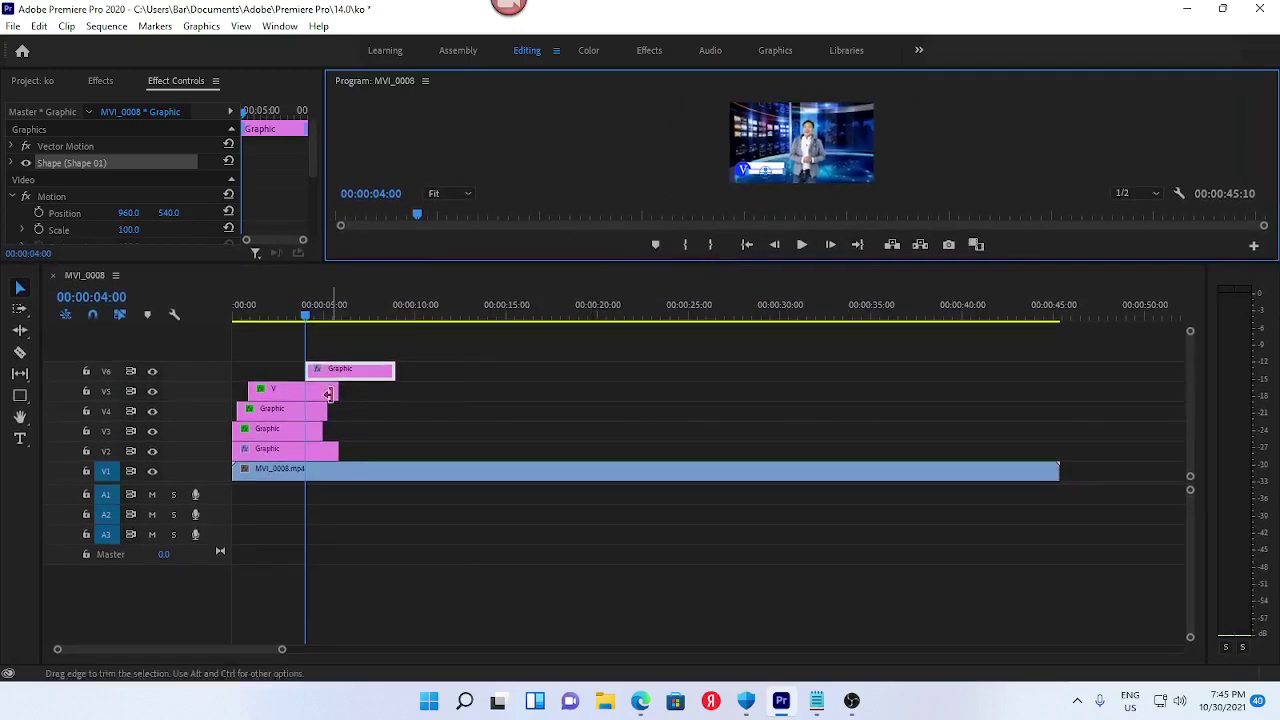
pyautogui.moveTo(408, 378); pyautogui.dragTo(505, 375)
pyautogui.moveTo(372, 357); pyautogui.dragTo(300, 470)
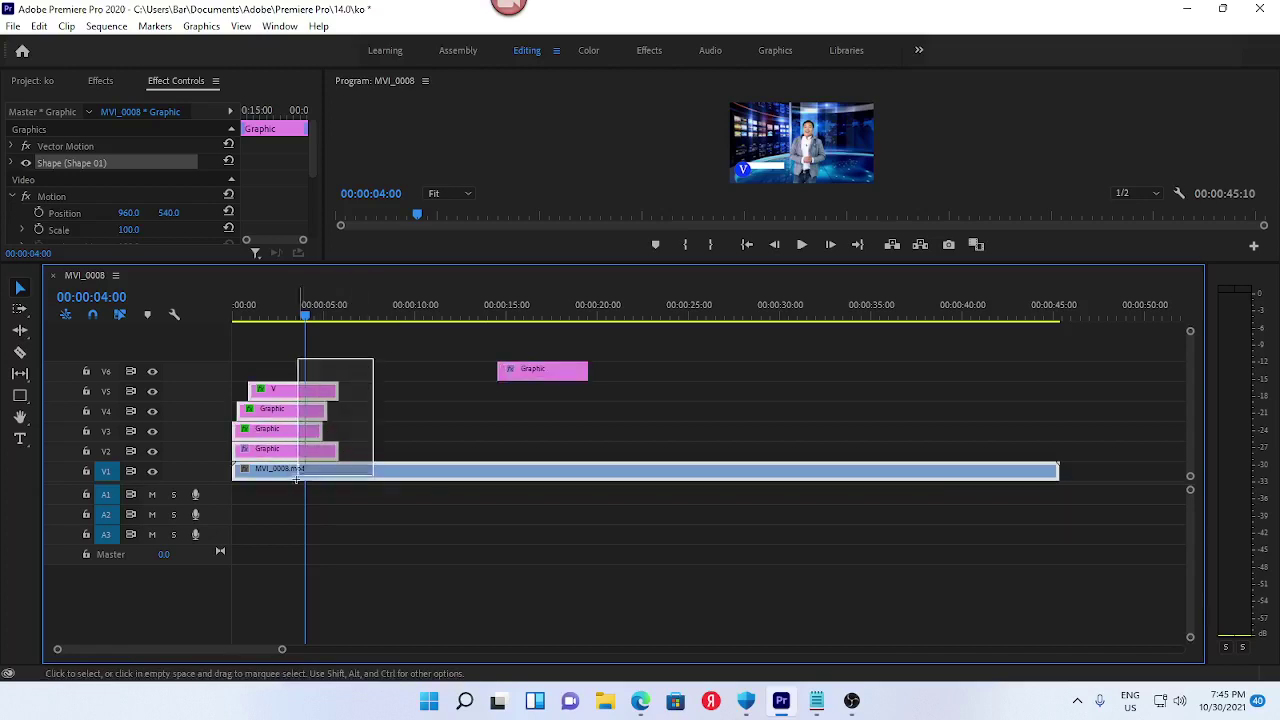
pyautogui.click(343, 380)
pyautogui.moveTo(354, 382)
pyautogui.mouseDown()
pyautogui.moveTo(240, 455)
pyautogui.moveTo(272, 402)
pyautogui.mouseUp()
pyautogui.moveTo(527, 370)
pyautogui.mouseDown()
pyautogui.moveTo(263, 477)
pyautogui.moveTo(262, 452)
pyautogui.mouseUp()
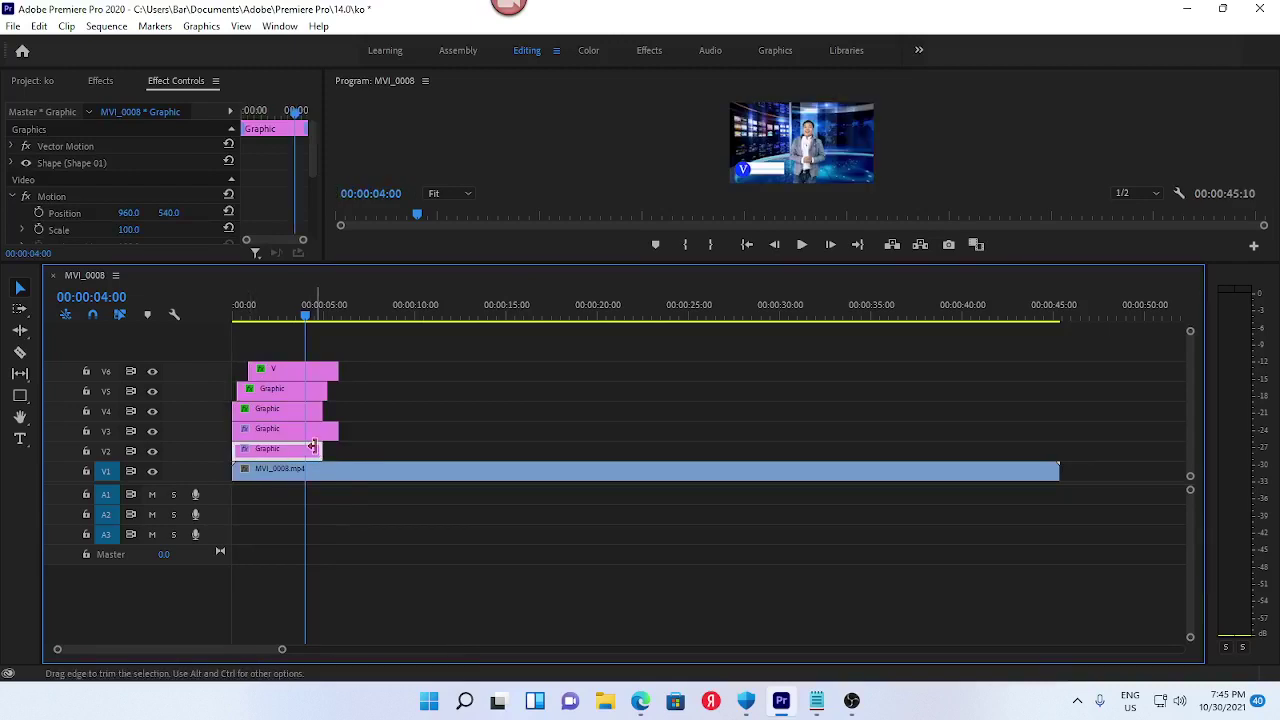
pyautogui.moveTo(376, 446); pyautogui.dragTo(338, 449)
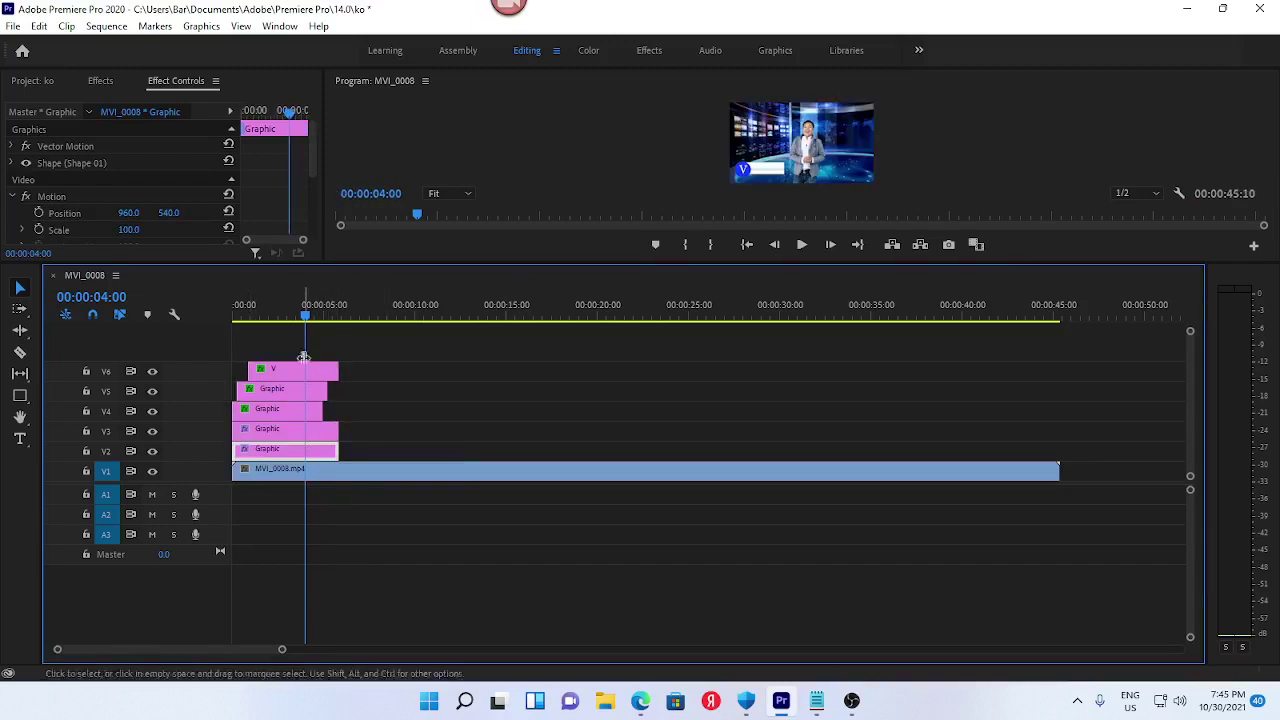
# Scrub the opening to review the V3 bar's Crop reveal, then select the V2 clip
pyautogui.moveTo(308, 325); pyautogui.dragTo(275, 325)
pyautogui.click(289, 432)
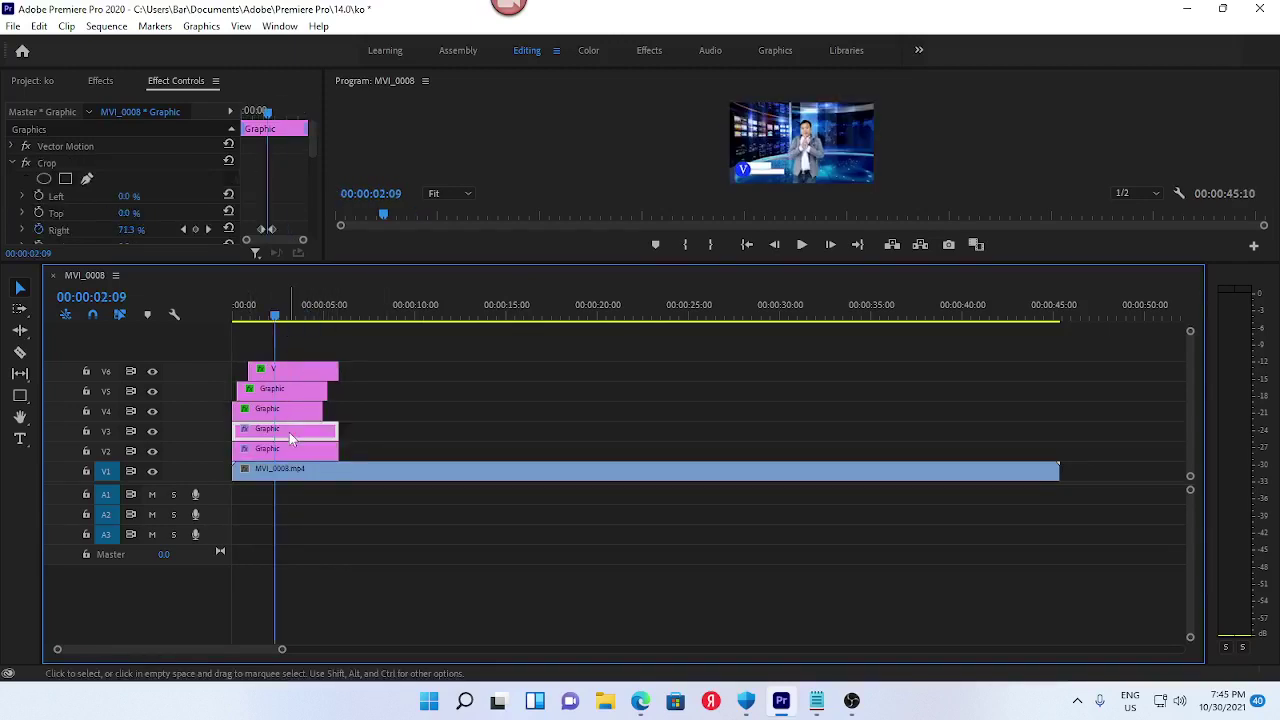
pyautogui.click(279, 318)
pyautogui.moveTo(281, 322); pyautogui.dragTo(268, 322)
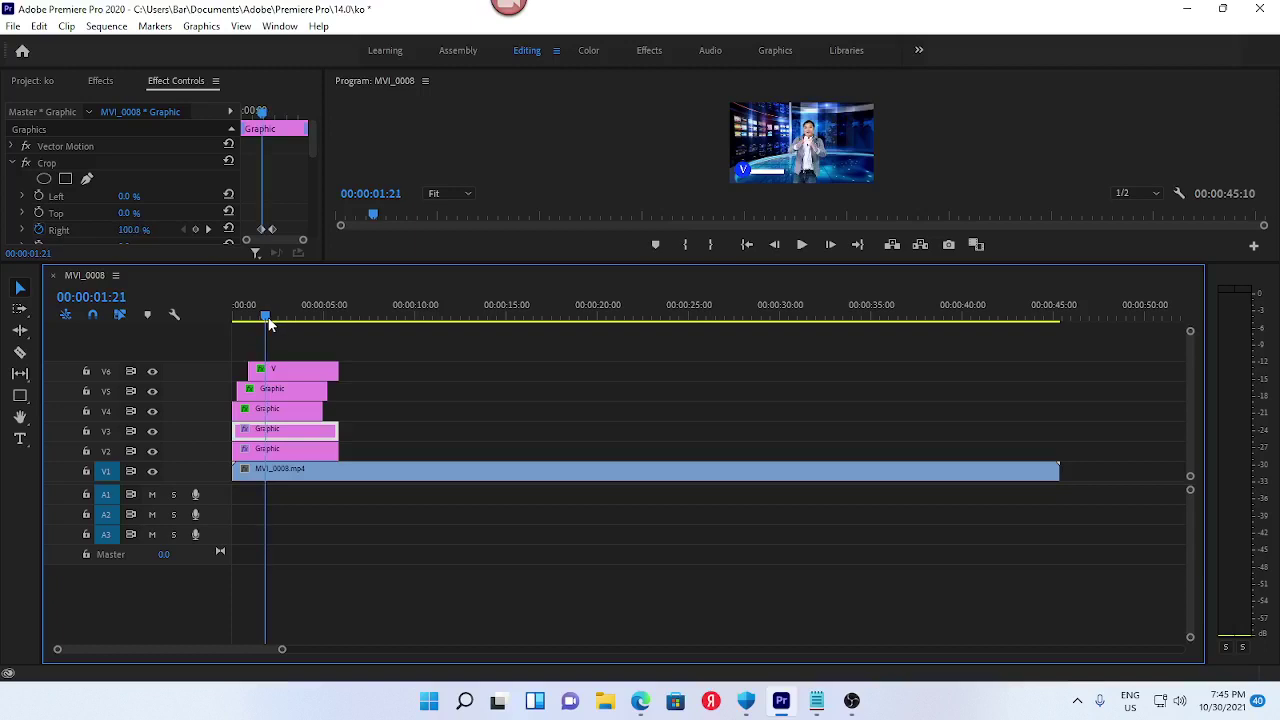
pyautogui.click(55, 170)
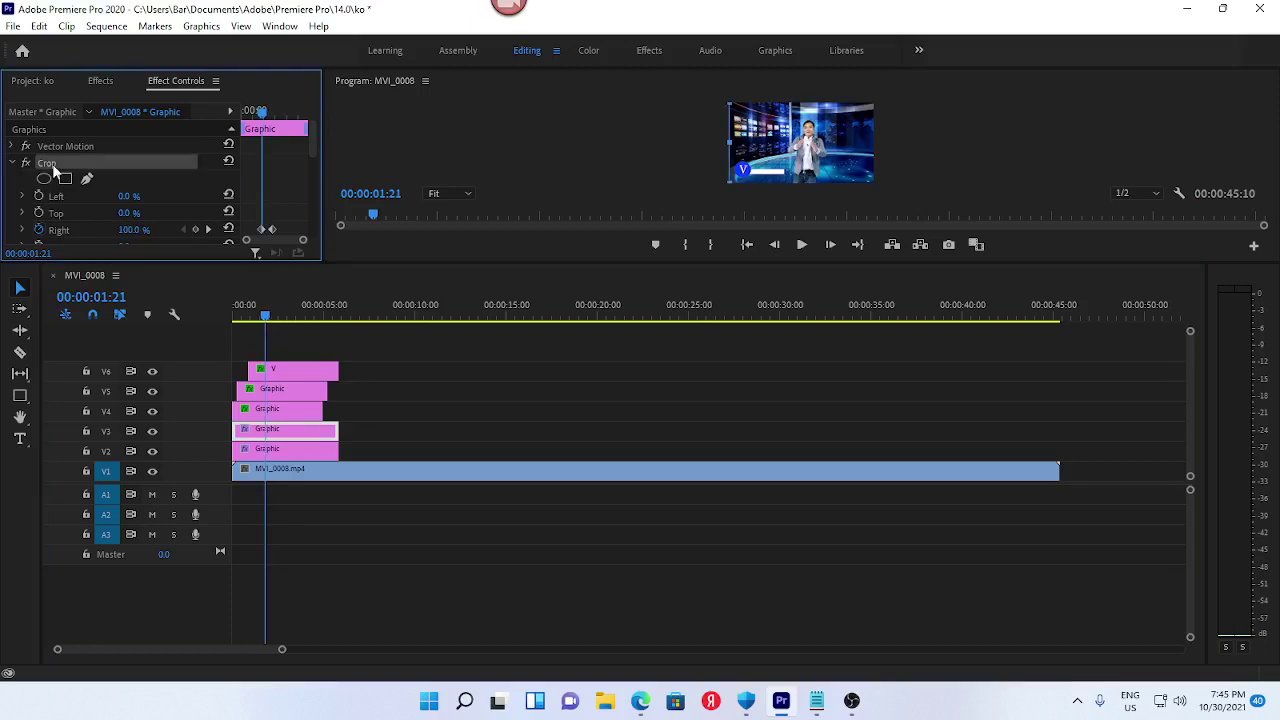
pyautogui.click(53, 168)
pyautogui.click(275, 450)
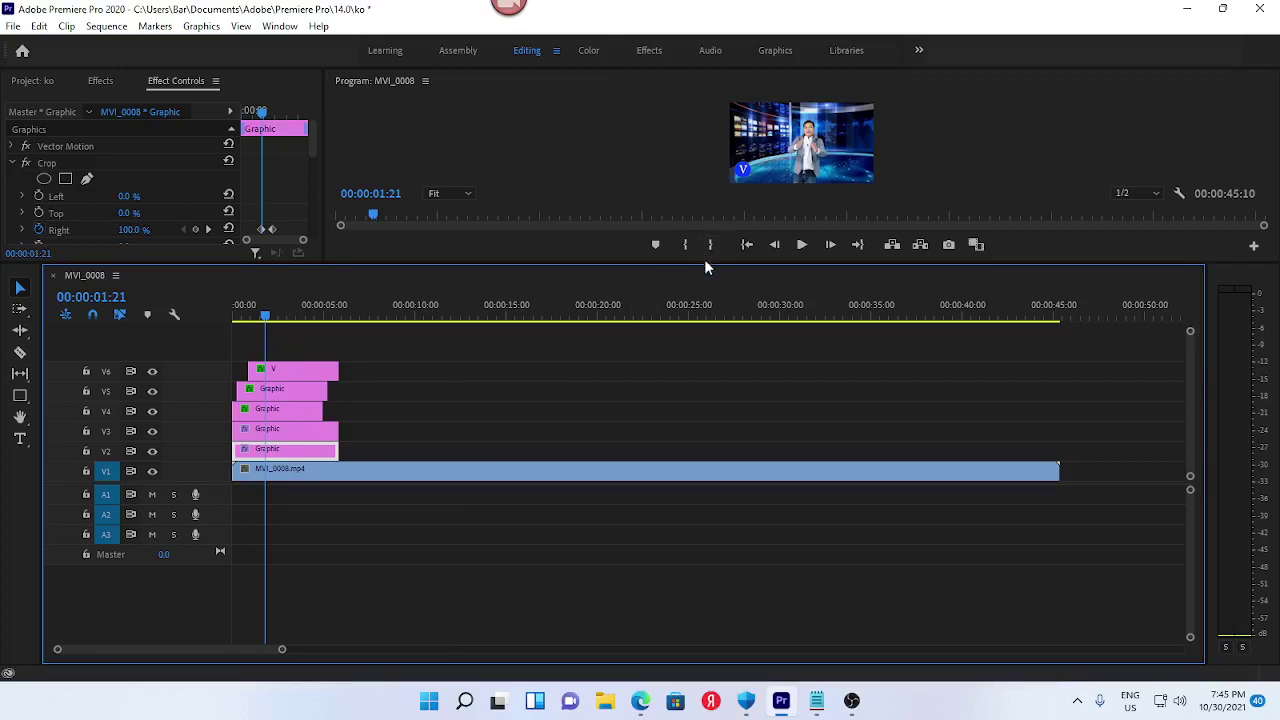
pyautogui.moveTo(705, 262)
pyautogui.mouseDown()
pyautogui.moveTo(783, 467)
pyautogui.moveTo(776, 438)
pyautogui.mouseUp()
pyautogui.press('Home')
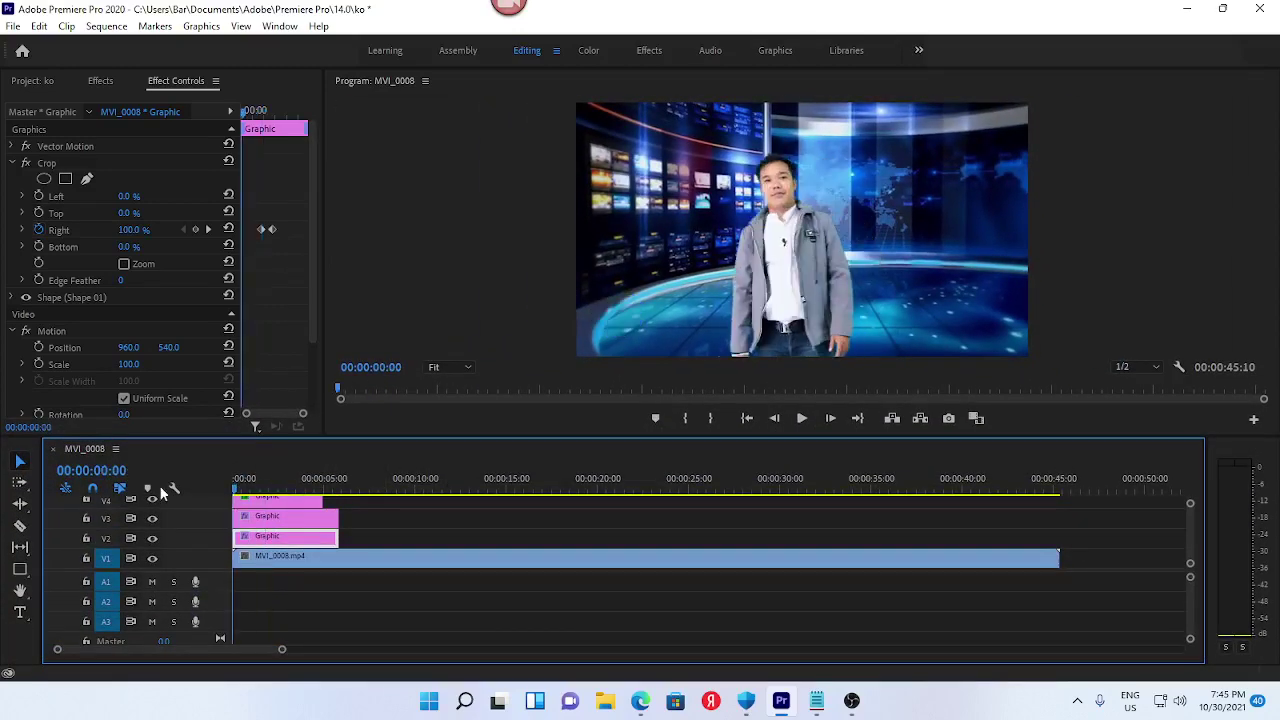
pyautogui.click(807, 416)
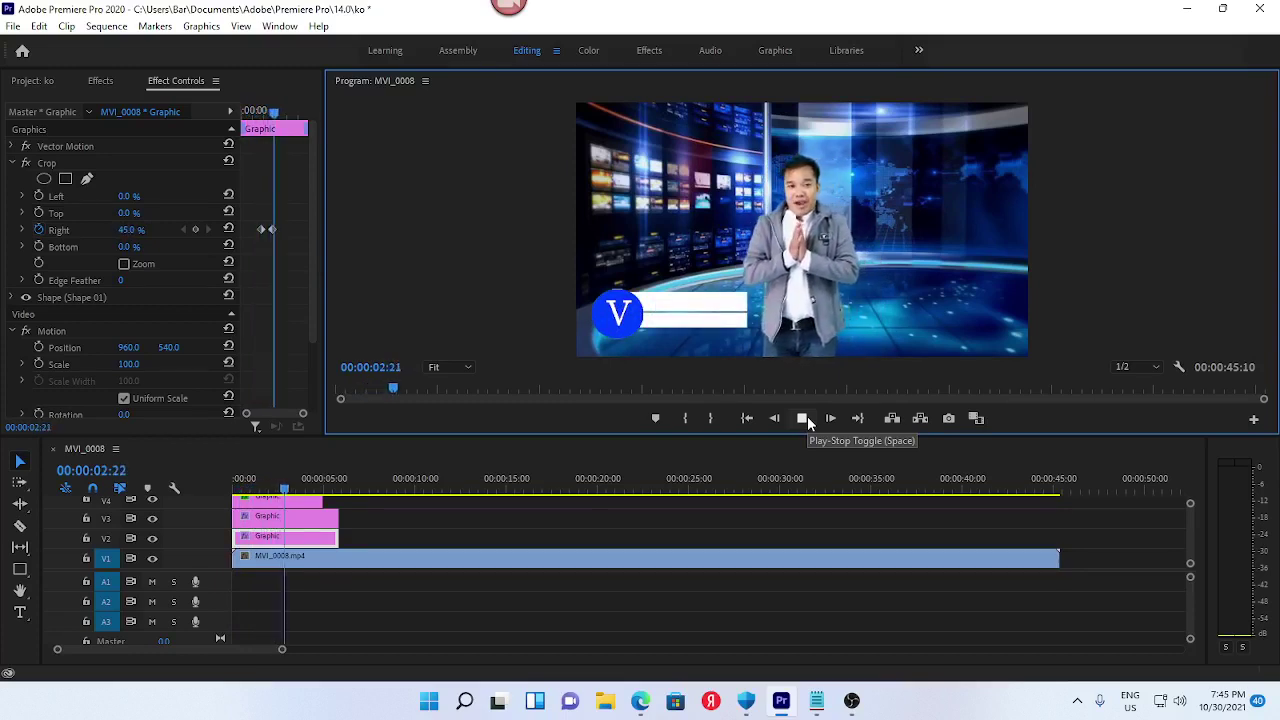
pyautogui.click(807, 416)
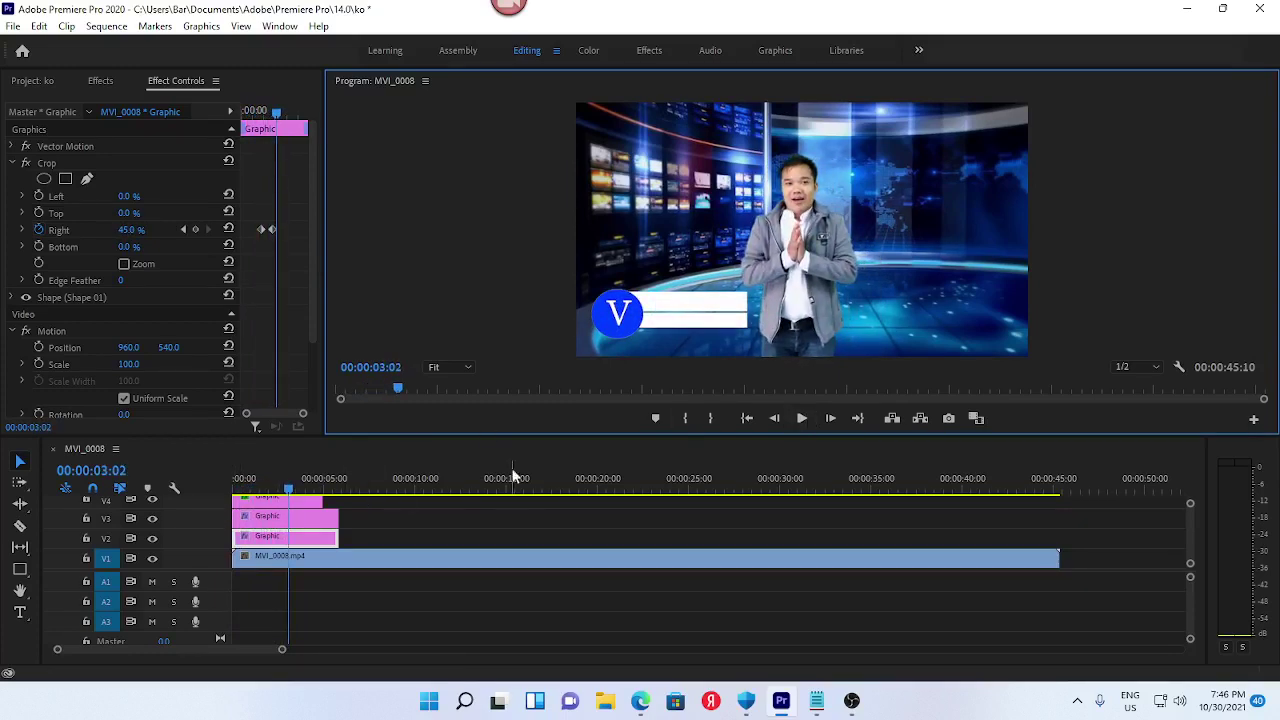
pyautogui.click(379, 533)
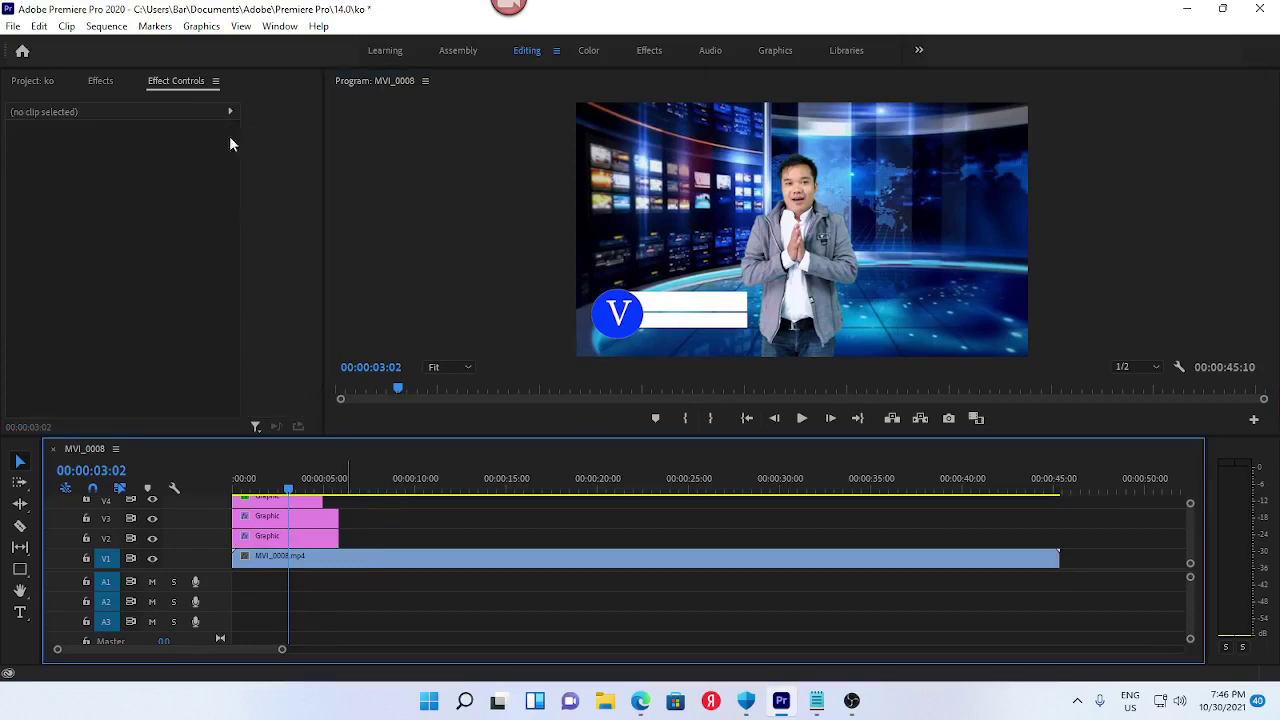
# Add a text layer on the white bar and set its fill to blue 0400AC
pyautogui.click(18, 611)
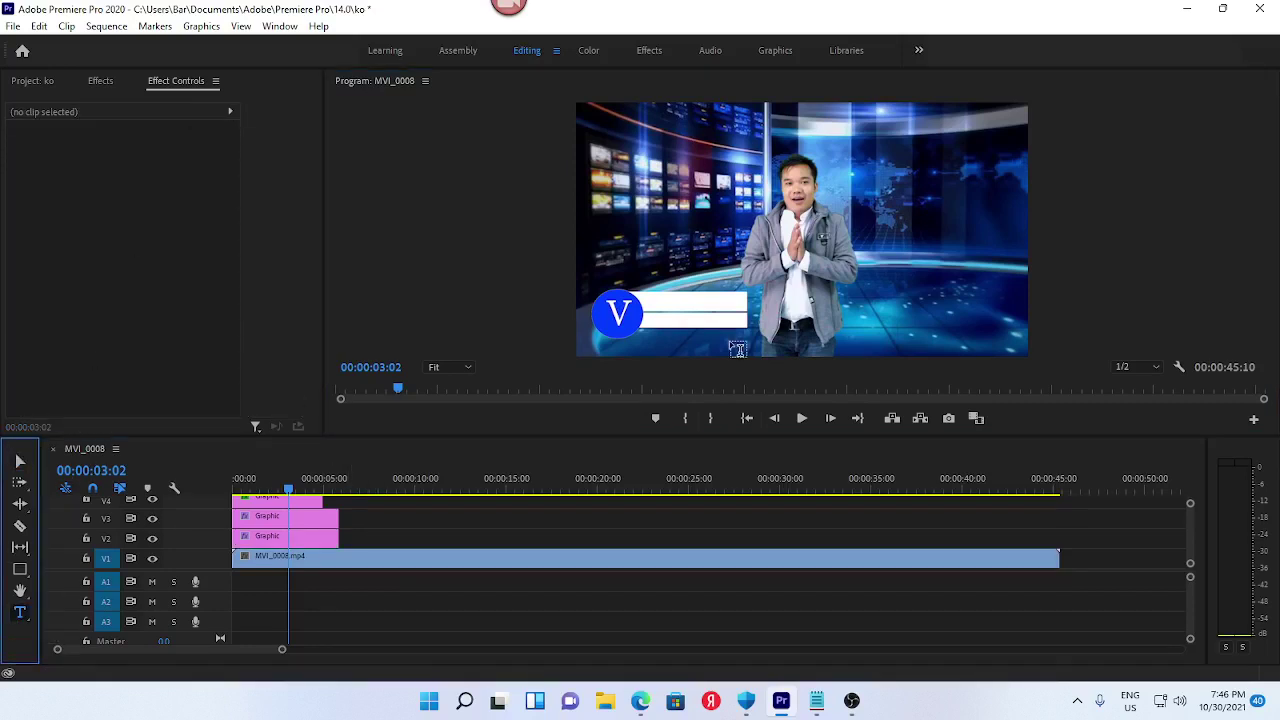
pyautogui.click(674, 313)
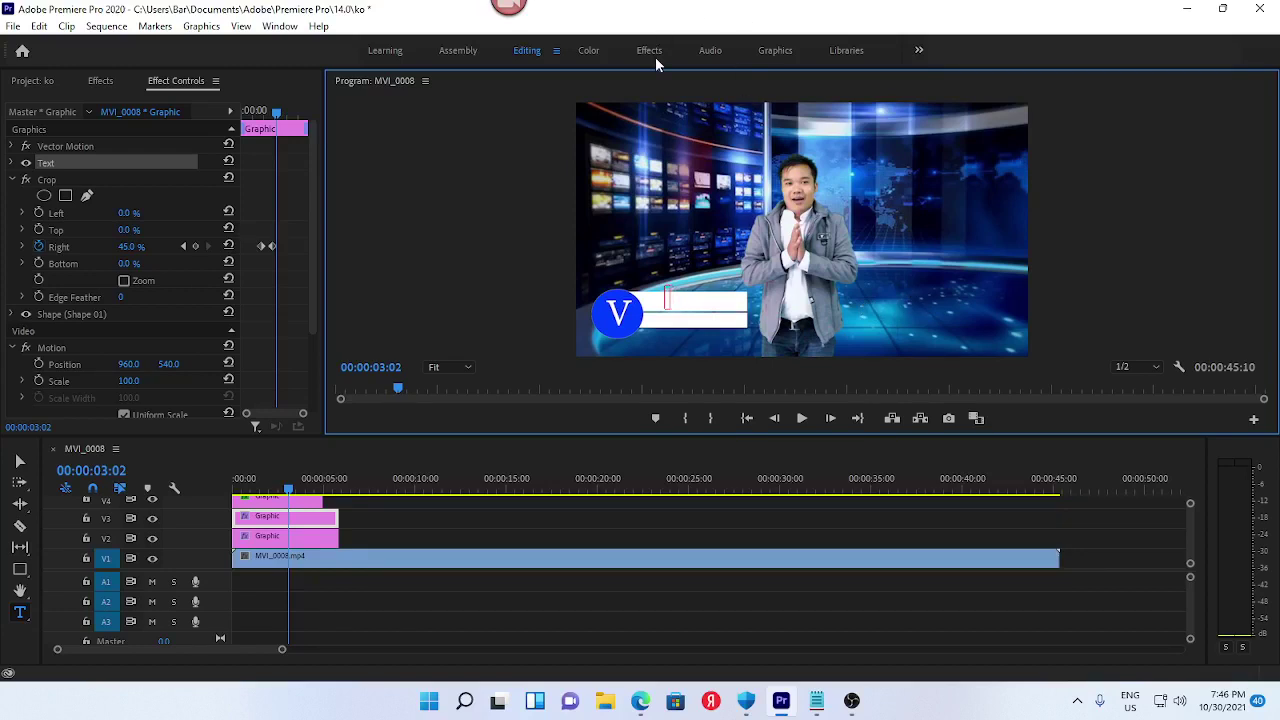
pyautogui.click(769, 54)
pyautogui.click(1115, 107)
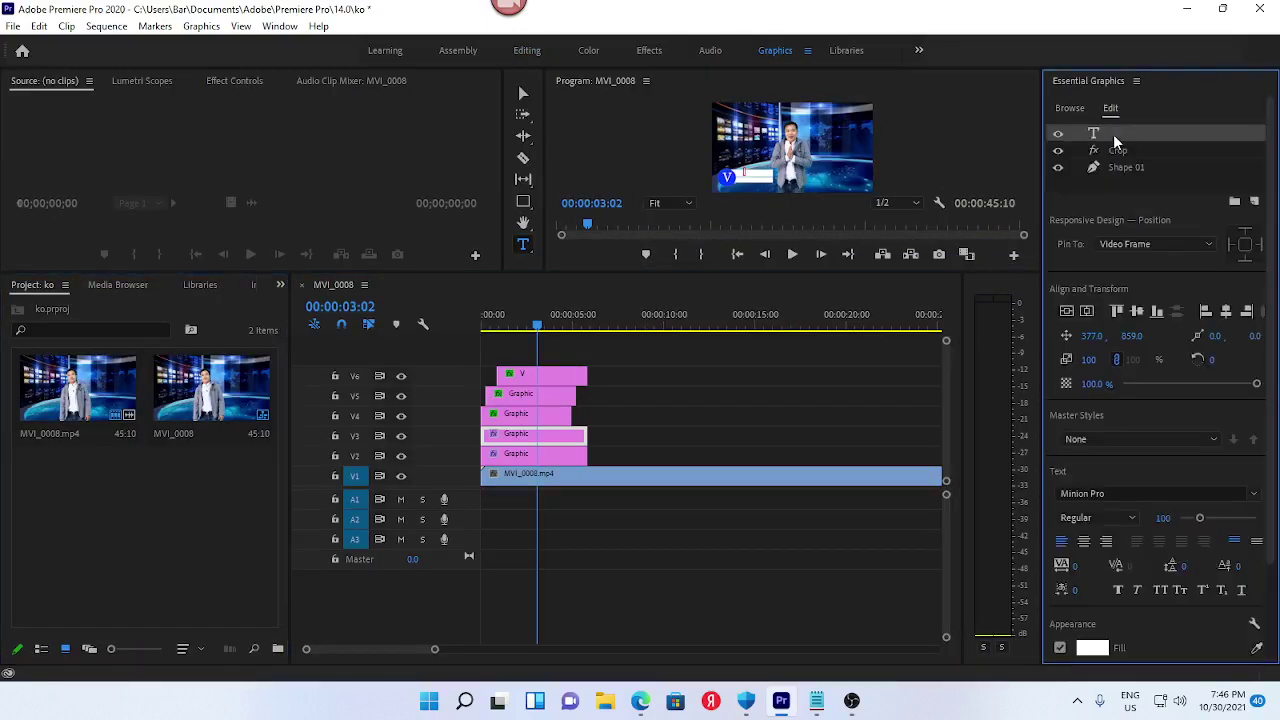
pyautogui.scroll(-1, 1133, 503)
pyautogui.click(1092, 632)
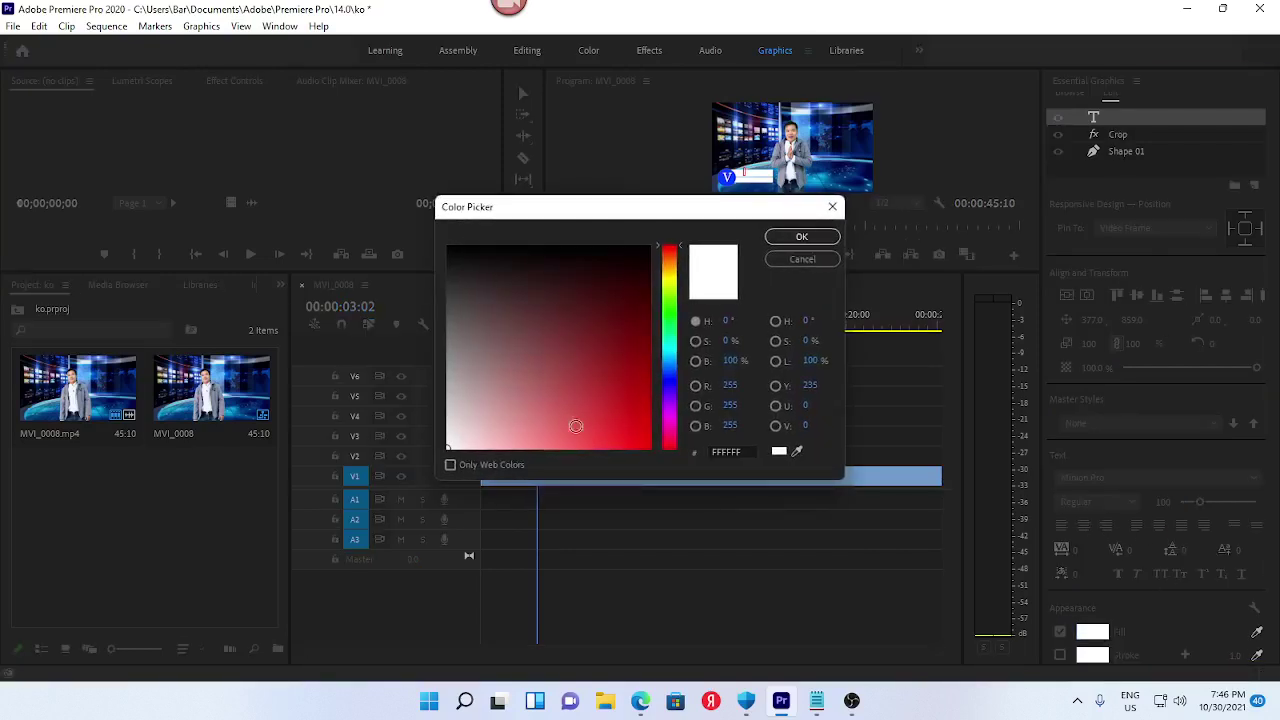
pyautogui.click(669, 382)
pyautogui.click(650, 382)
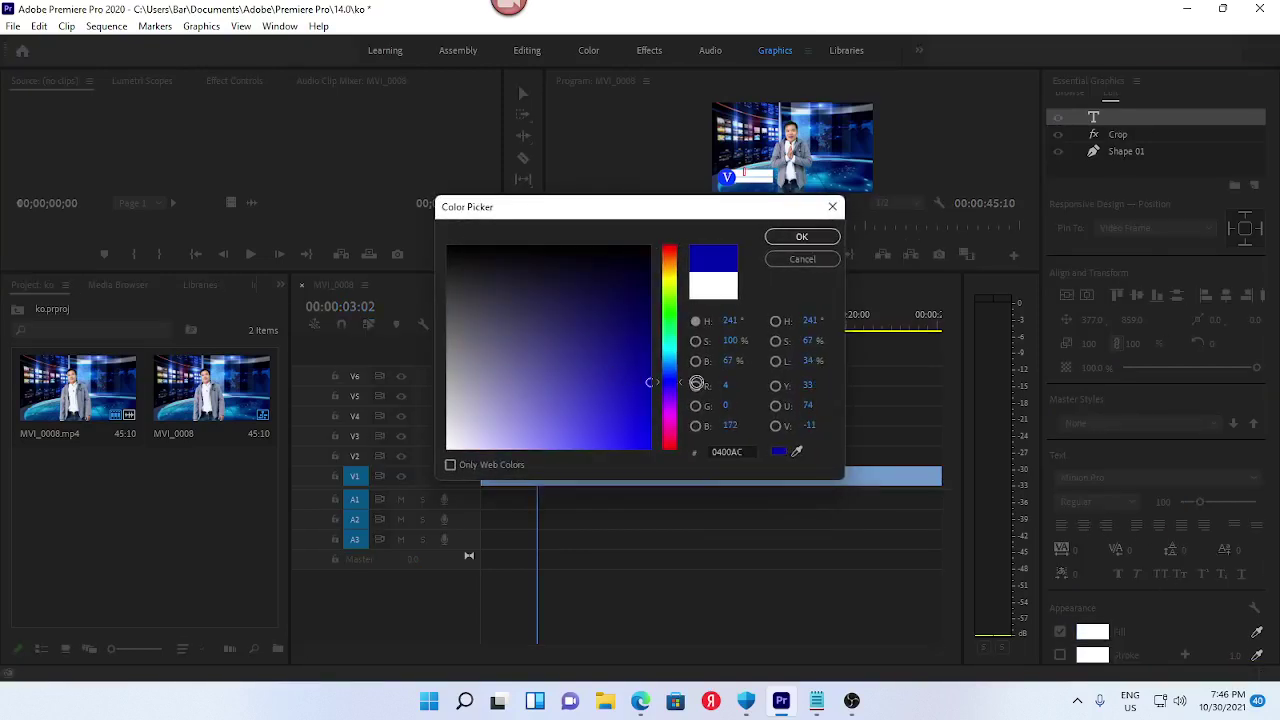
pyautogui.click(801, 236)
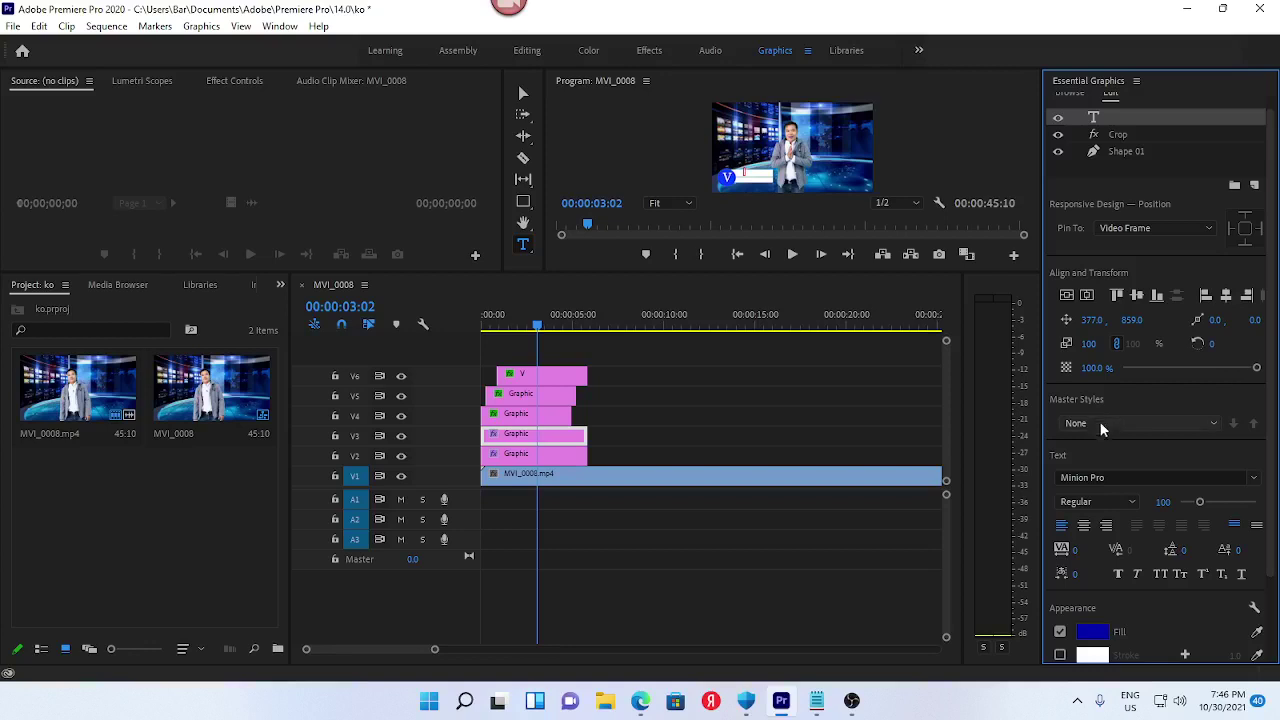
# Set the text font to Zawgyi-One and return to the Editing workspace
pyautogui.click(1104, 477)
pyautogui.write('z')
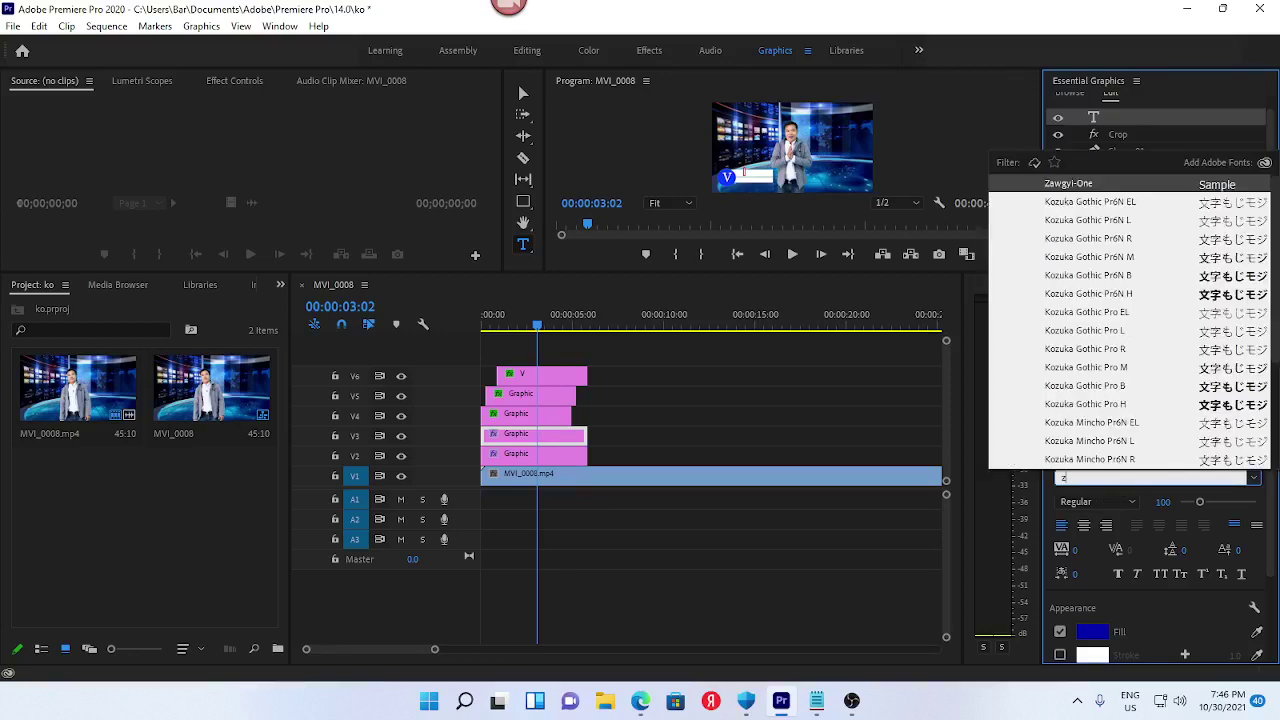
pyautogui.click(1077, 184)
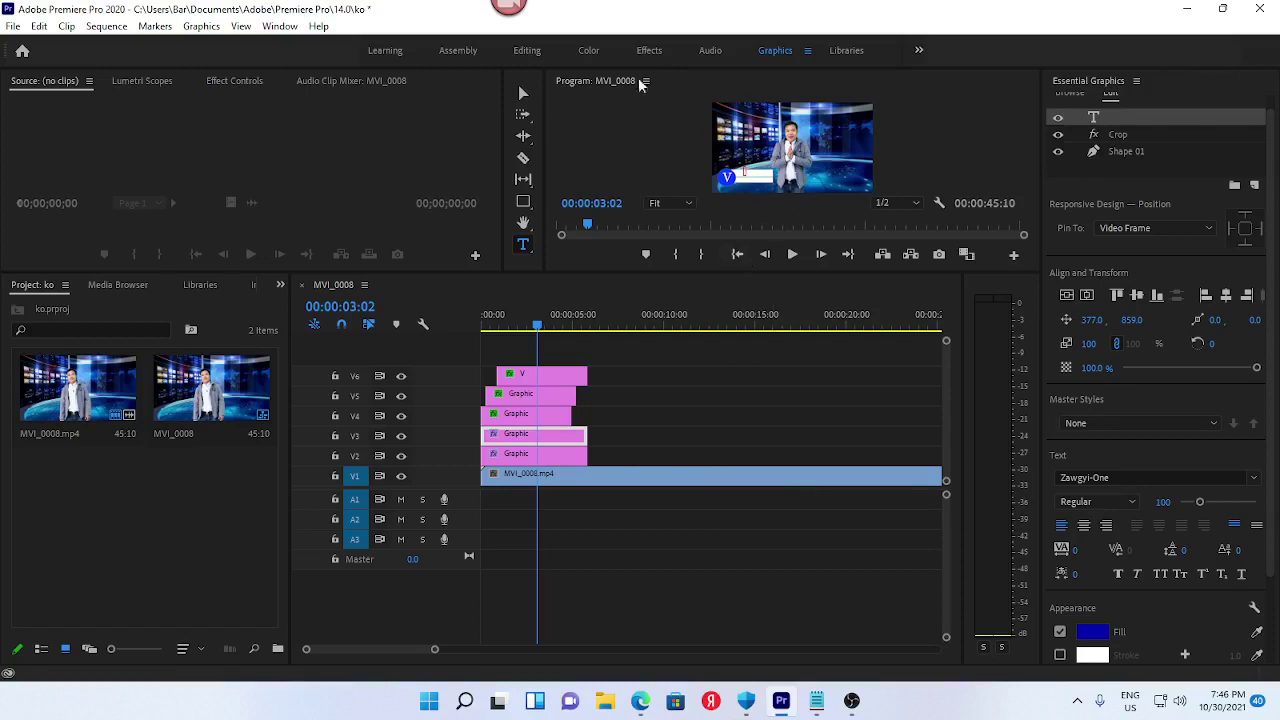
pyautogui.click(527, 50)
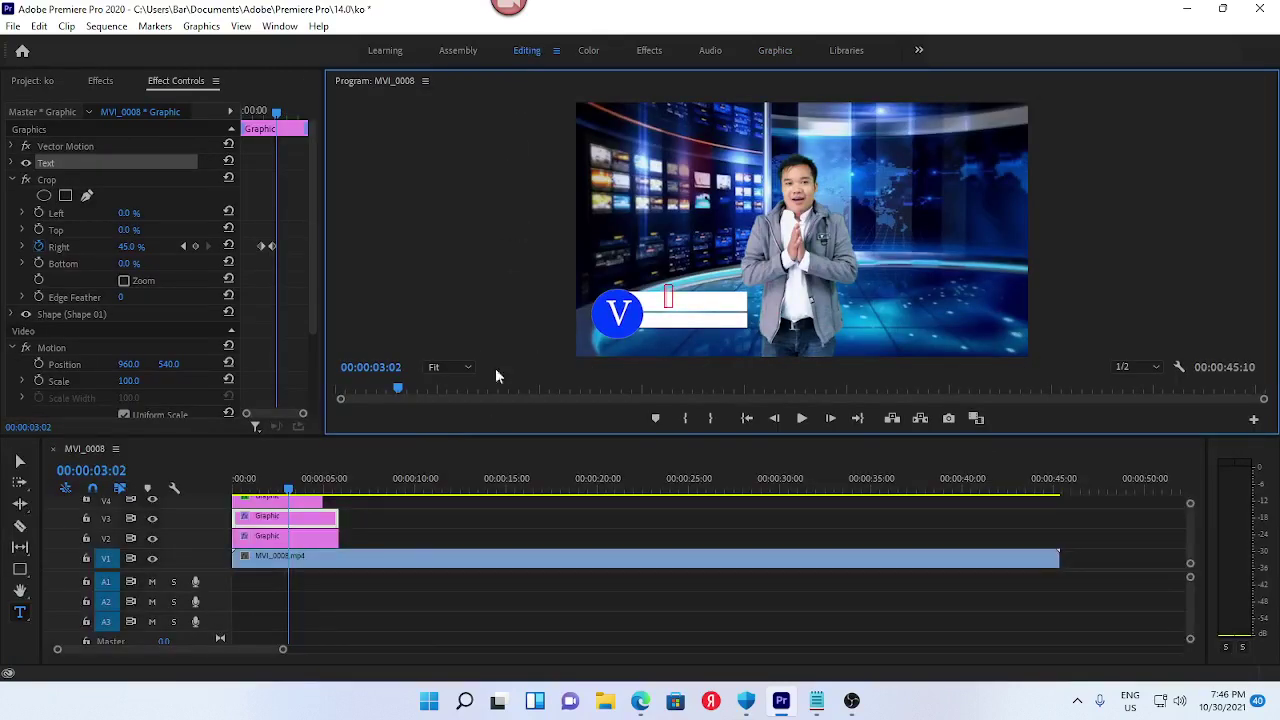
# Dismiss the Debug Event errors and decline sending the crash report
pyautogui.write('a')
pyautogui.press('BackSpace')
pyautogui.hotkey('alt', 'shift')
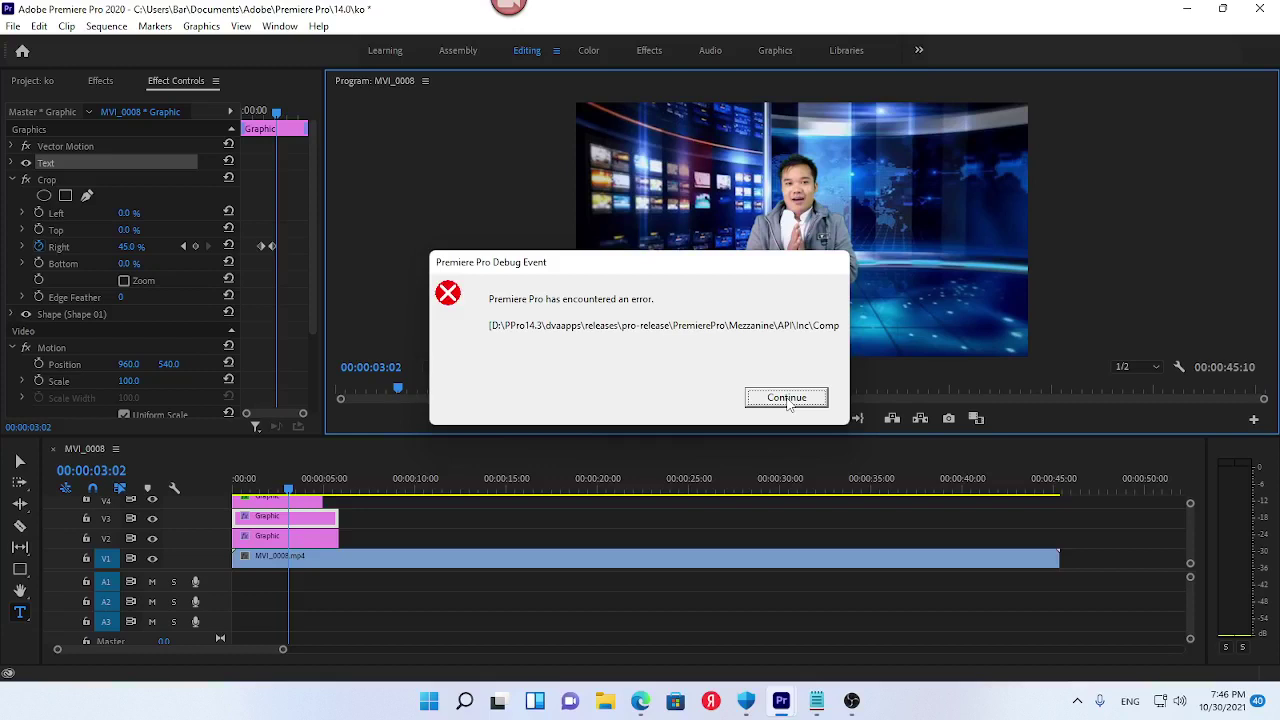
pyautogui.click(800, 401)
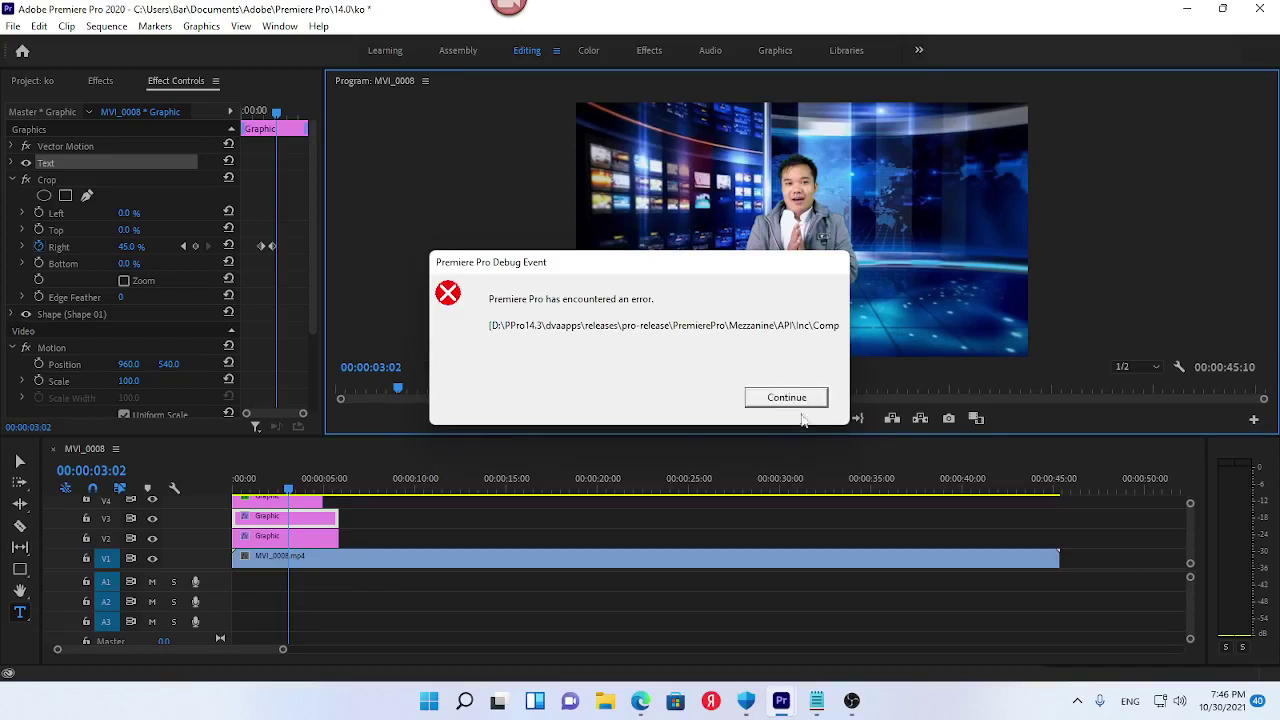
pyautogui.click(798, 399)
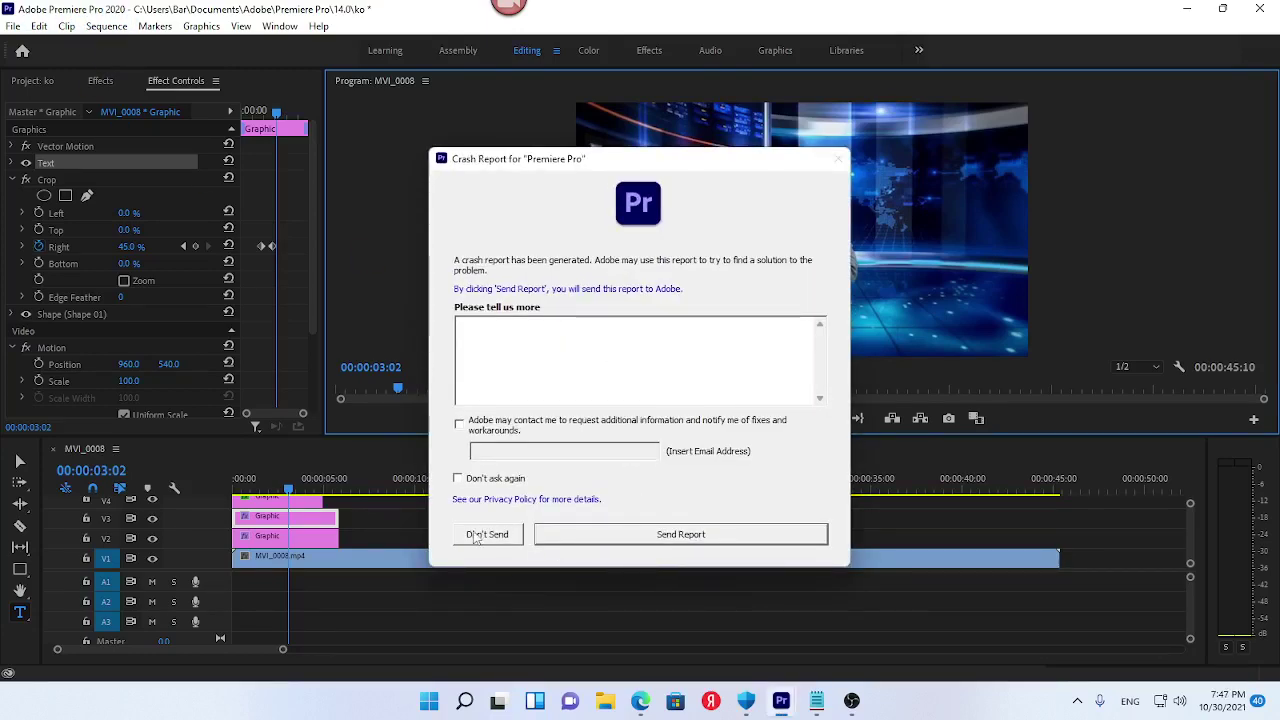
pyautogui.click(478, 534)
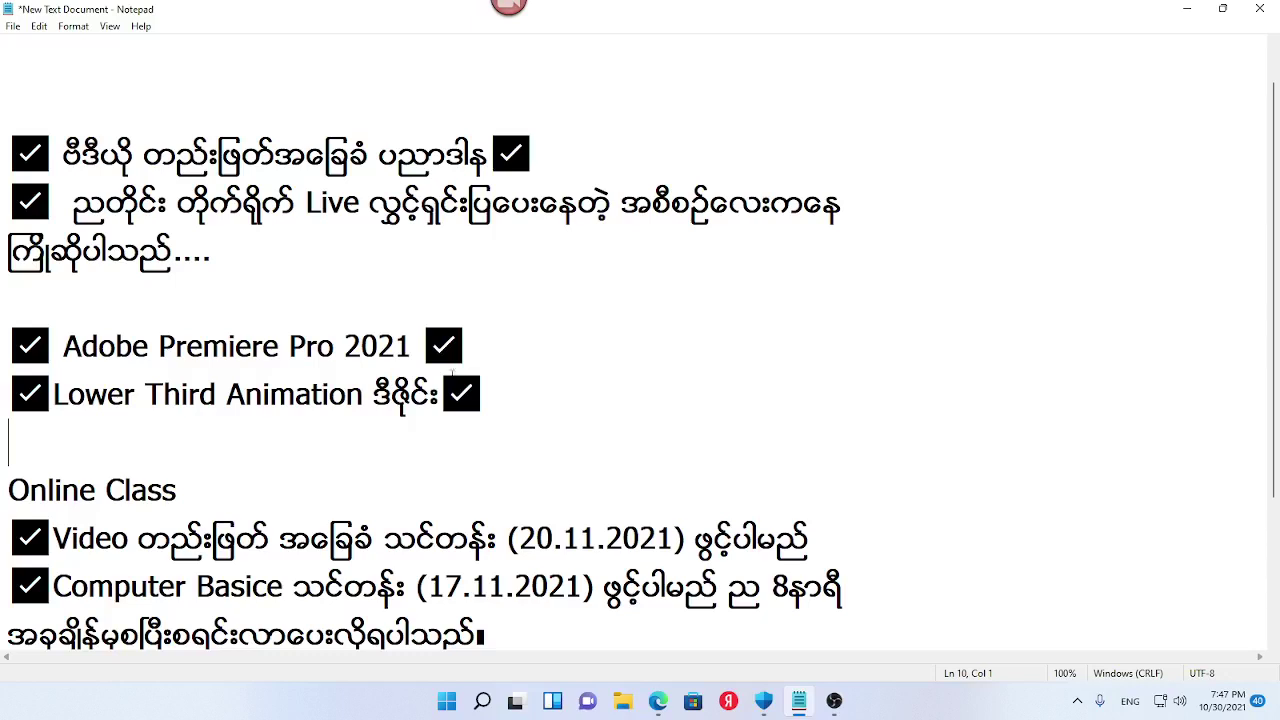
pyautogui.moveTo(486, 395); pyautogui.dragTo(3, 328)
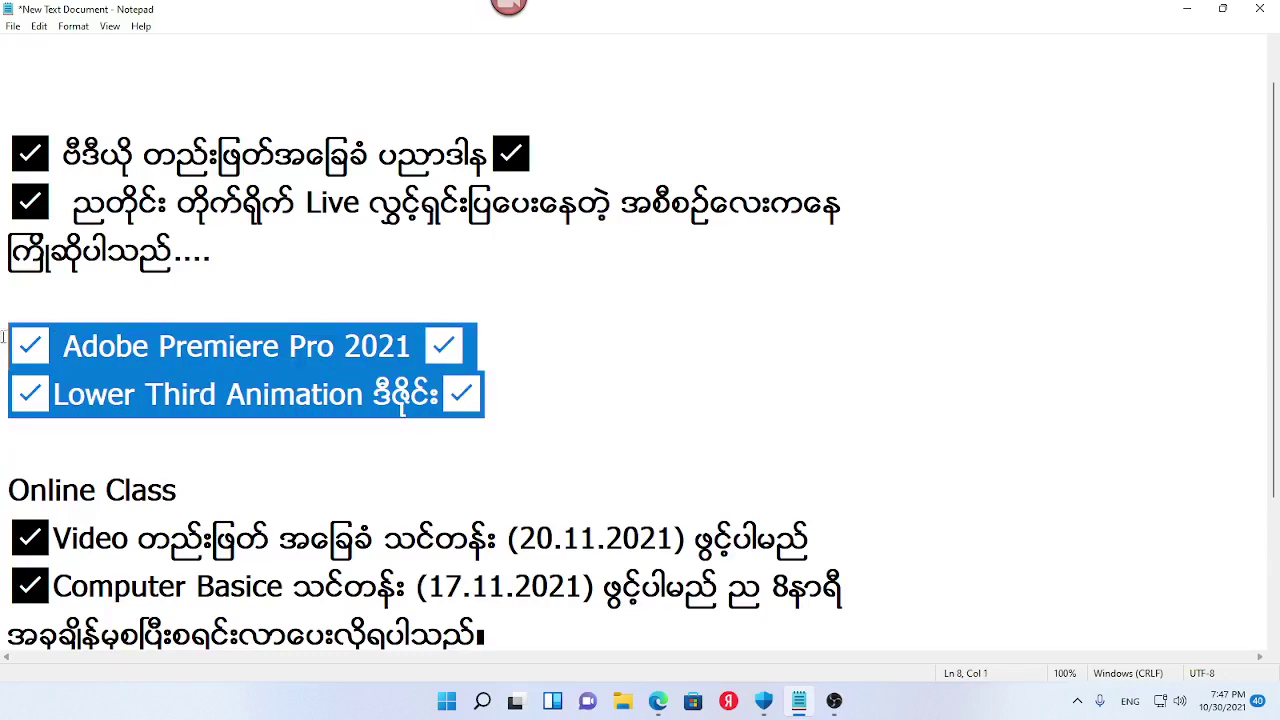
pyautogui.click(55, 368)
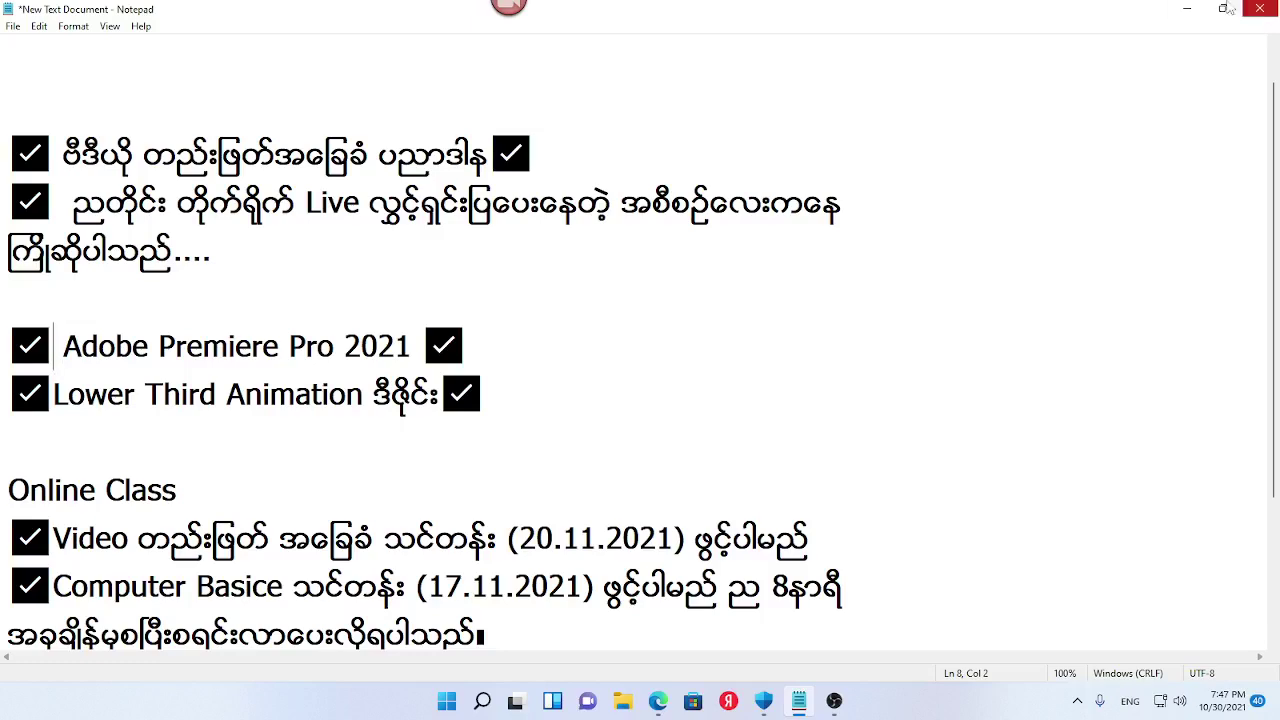
pyautogui.click(1187, 8)
pyautogui.doubleClick(31, 447)
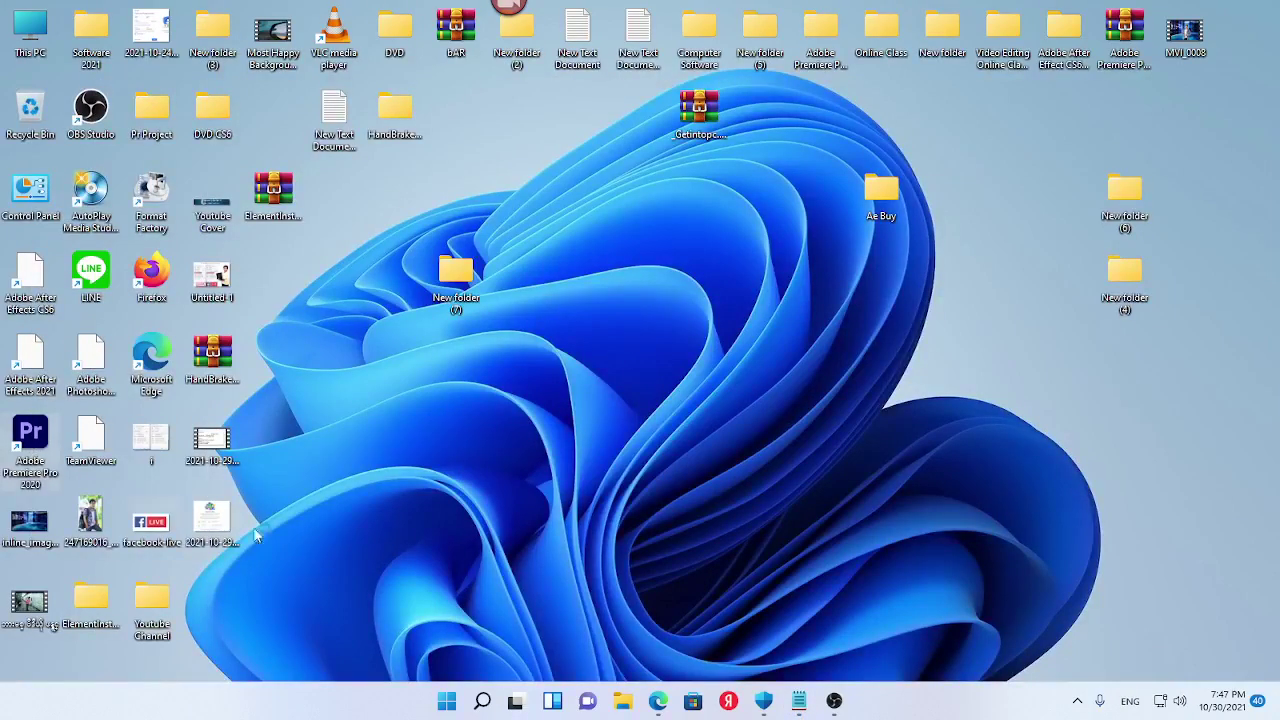
pyautogui.click(778, 706)
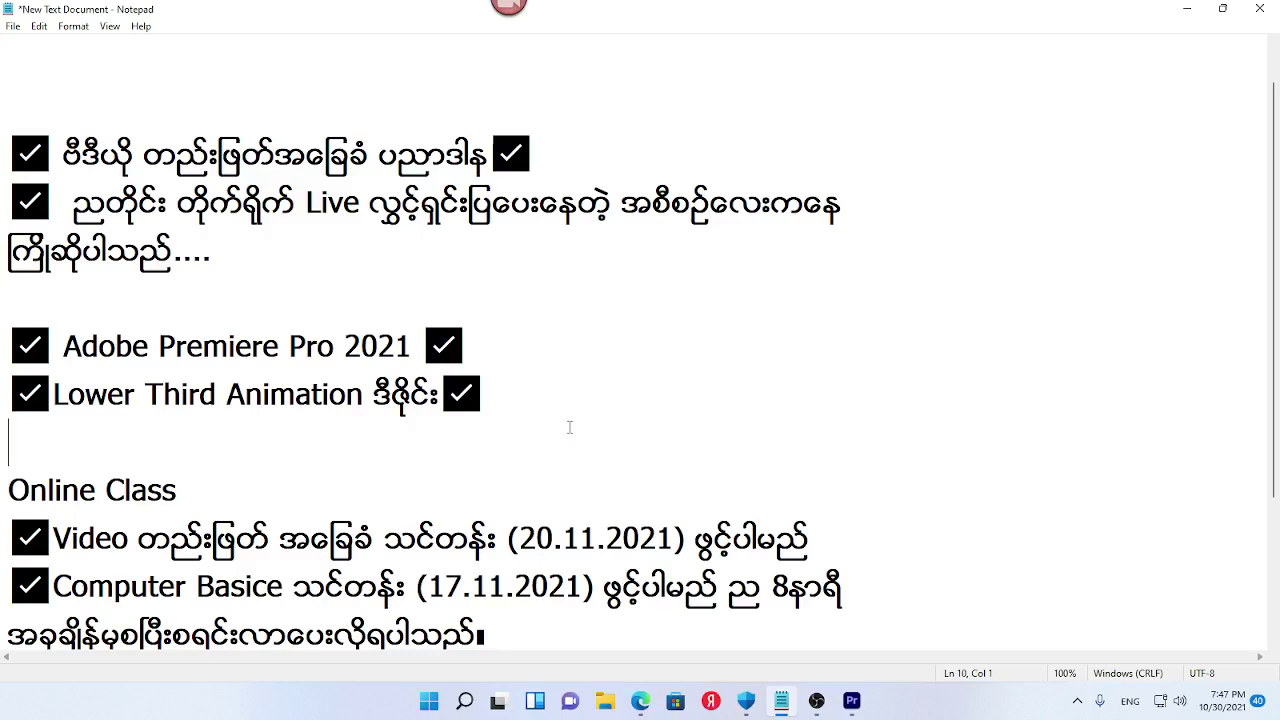
pyautogui.click(852, 700)
pyautogui.click(885, 212)
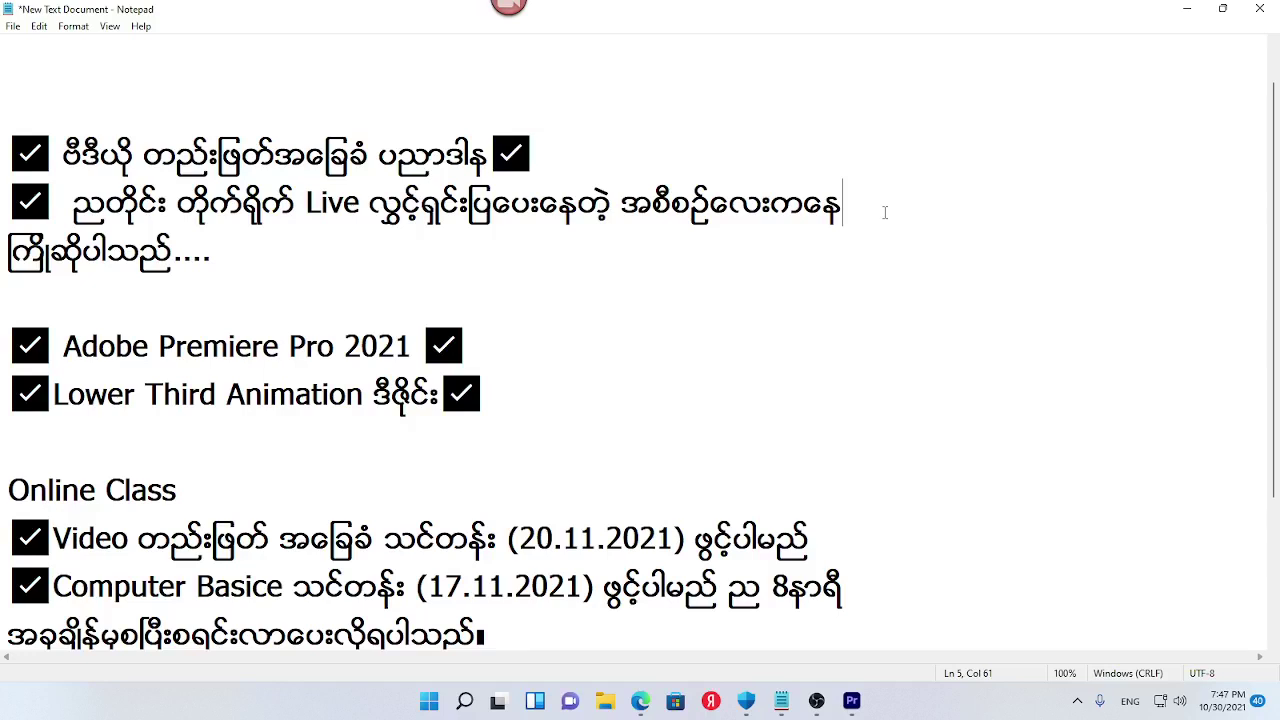
pyautogui.moveTo(864, 703)
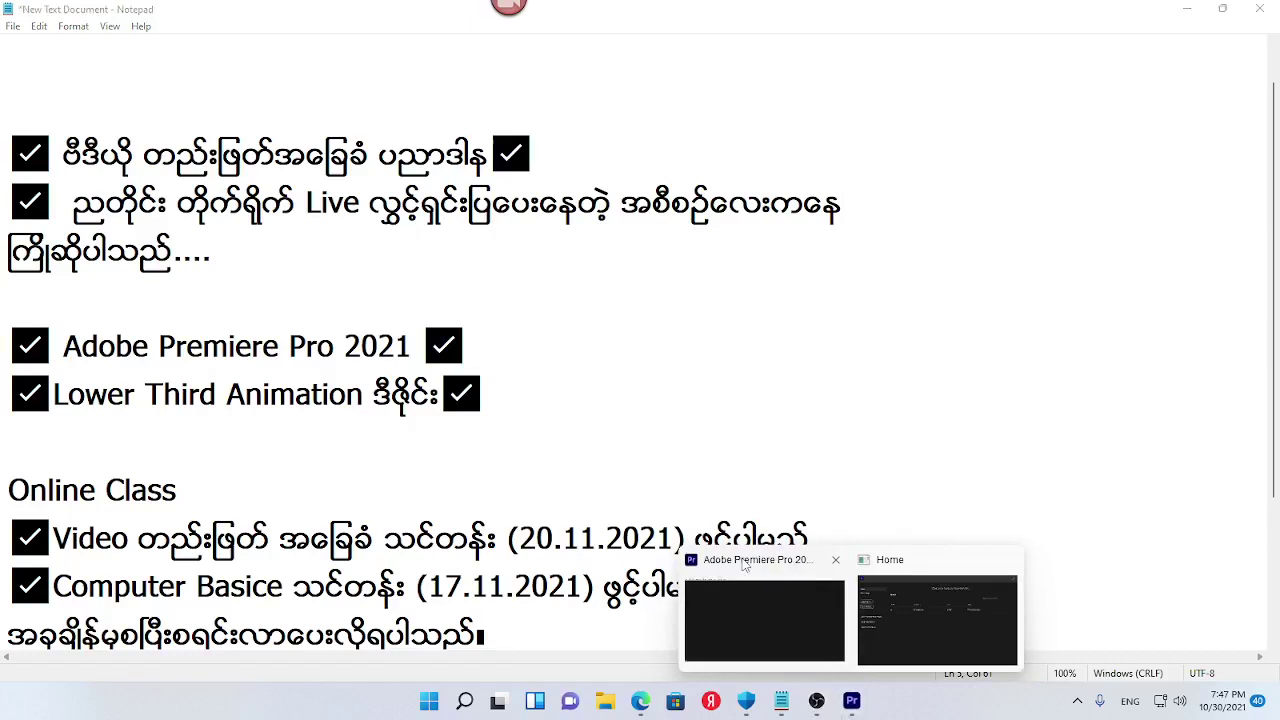
pyautogui.moveTo(745, 565)
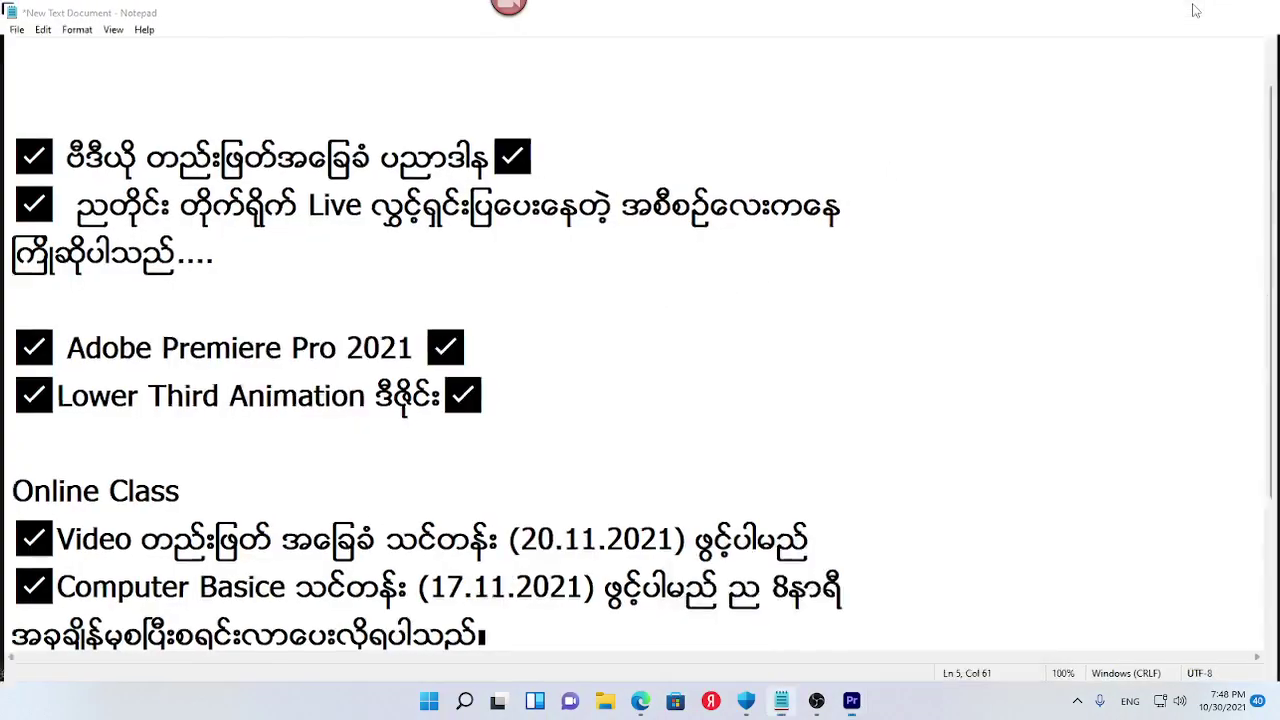
# Reopen the recent project ko in the Editing workspace
pyautogui.click(1203, 8)
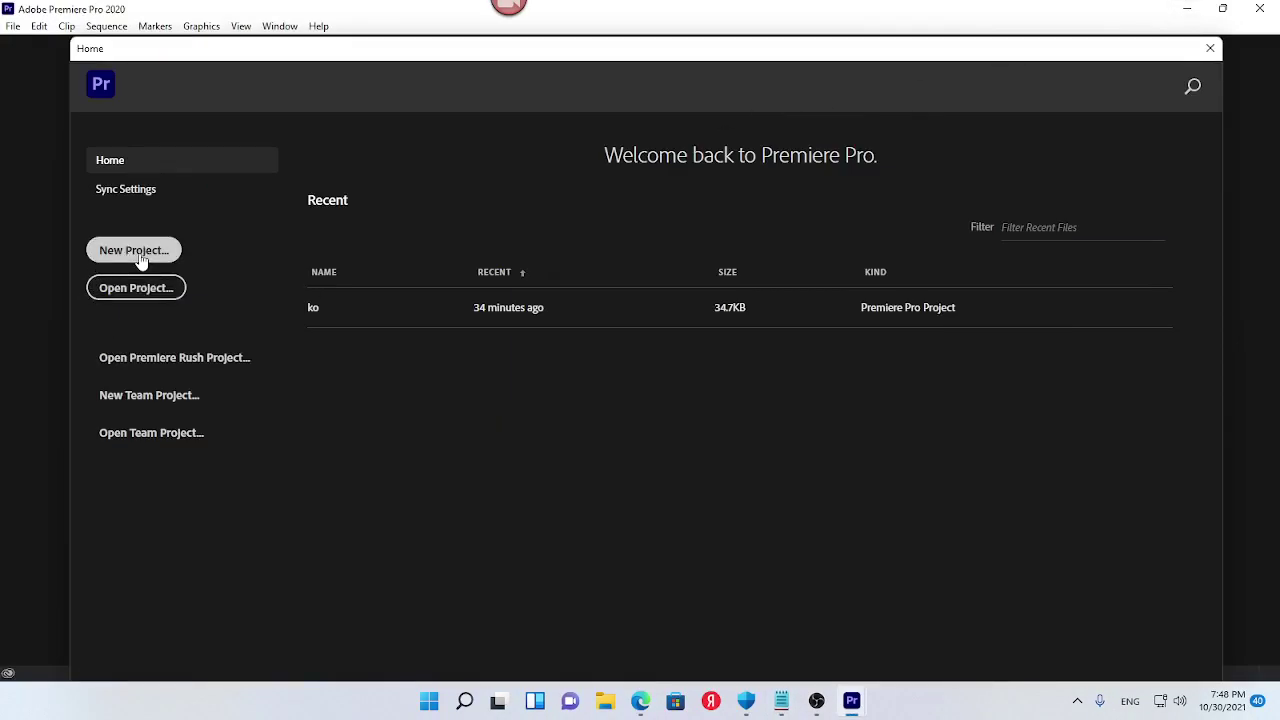
pyautogui.click(362, 311)
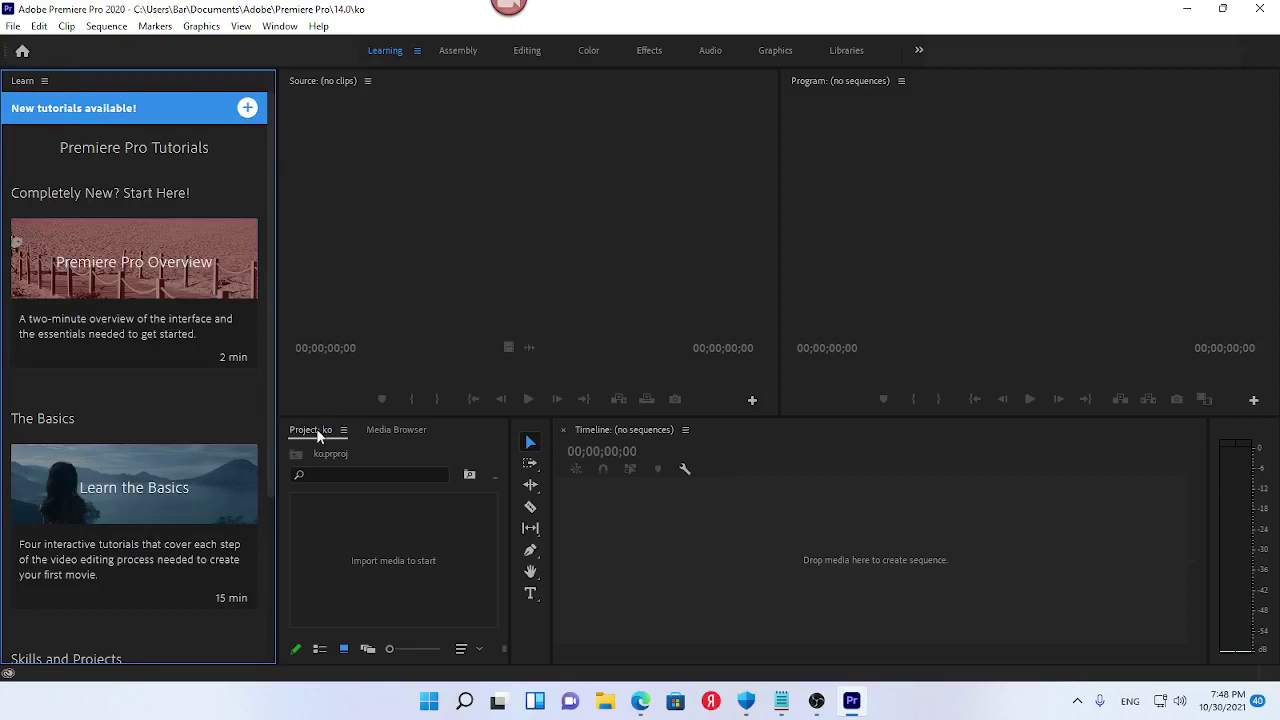
pyautogui.click(528, 52)
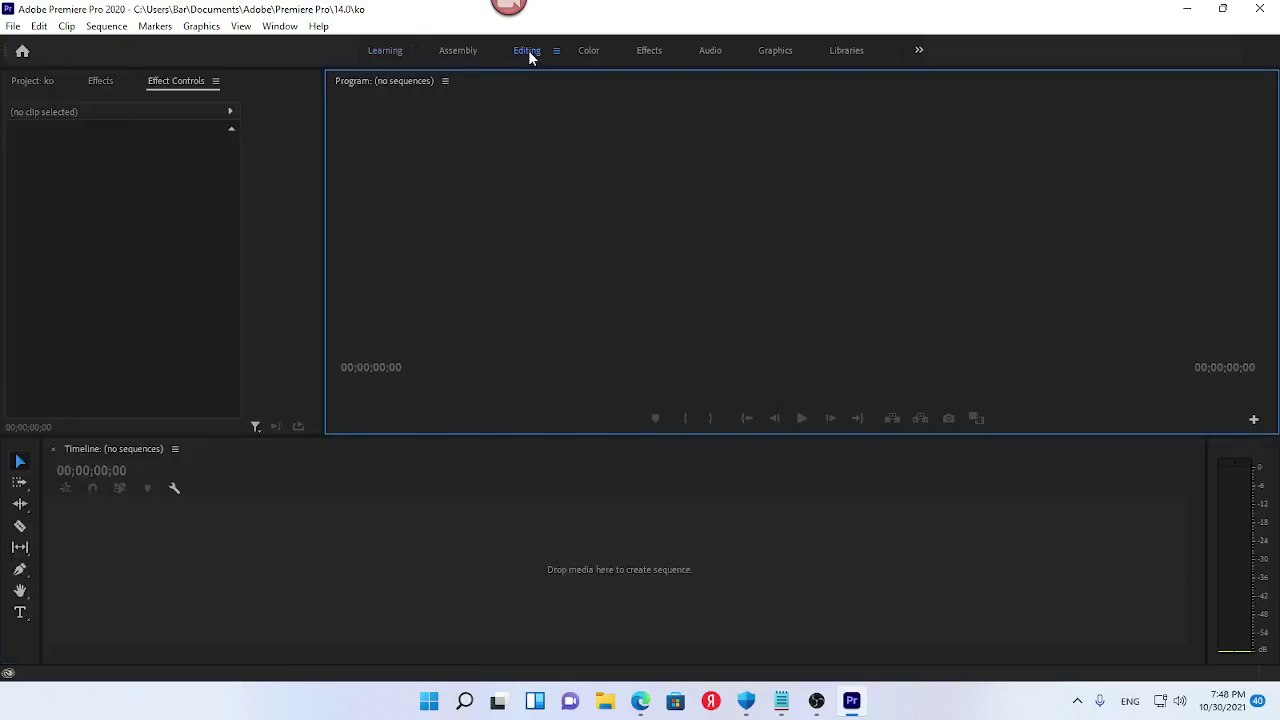
pyautogui.click(83, 253)
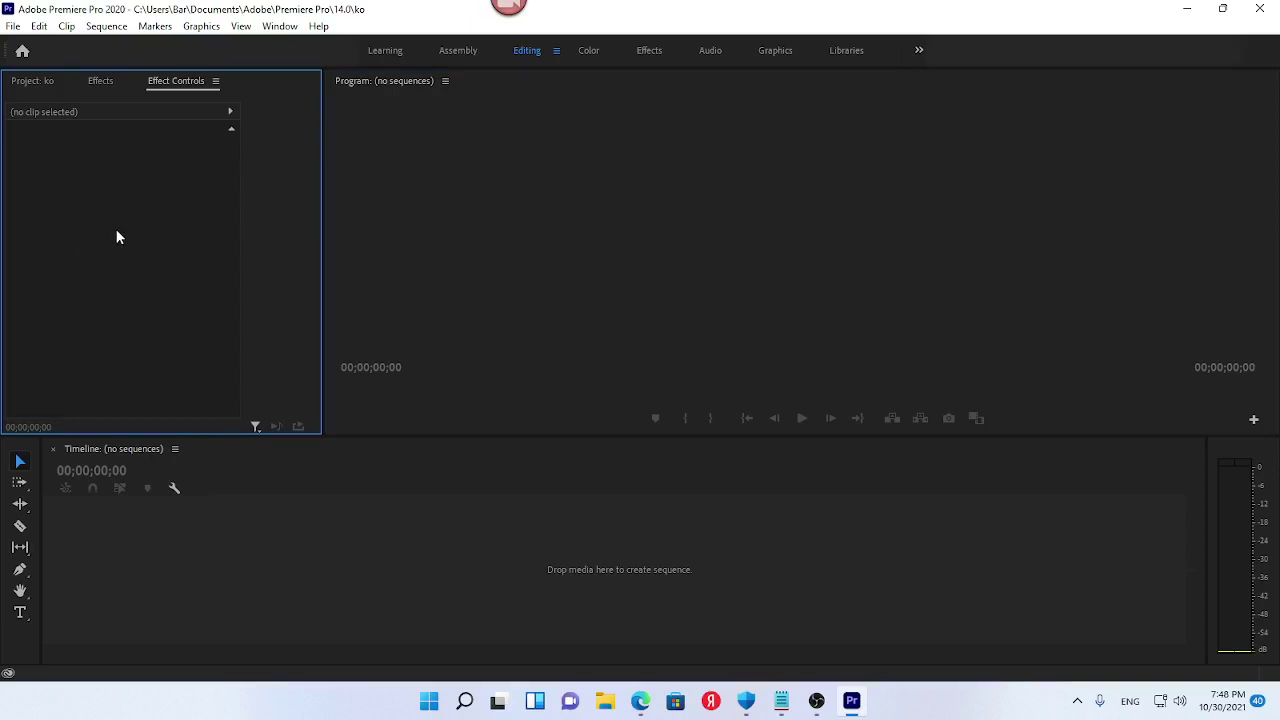
# Import MVI_0008.mp4 from the Desktop into the Project panel
pyautogui.click(38, 80)
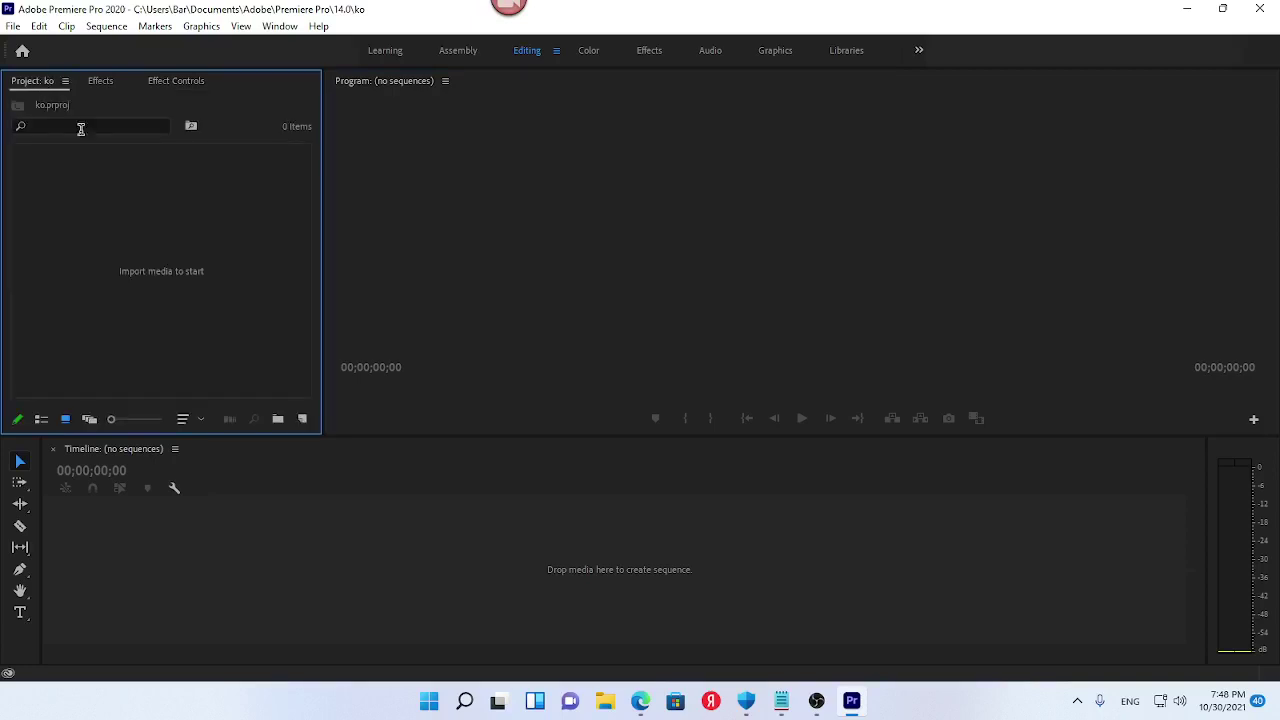
pyautogui.doubleClick(130, 218)
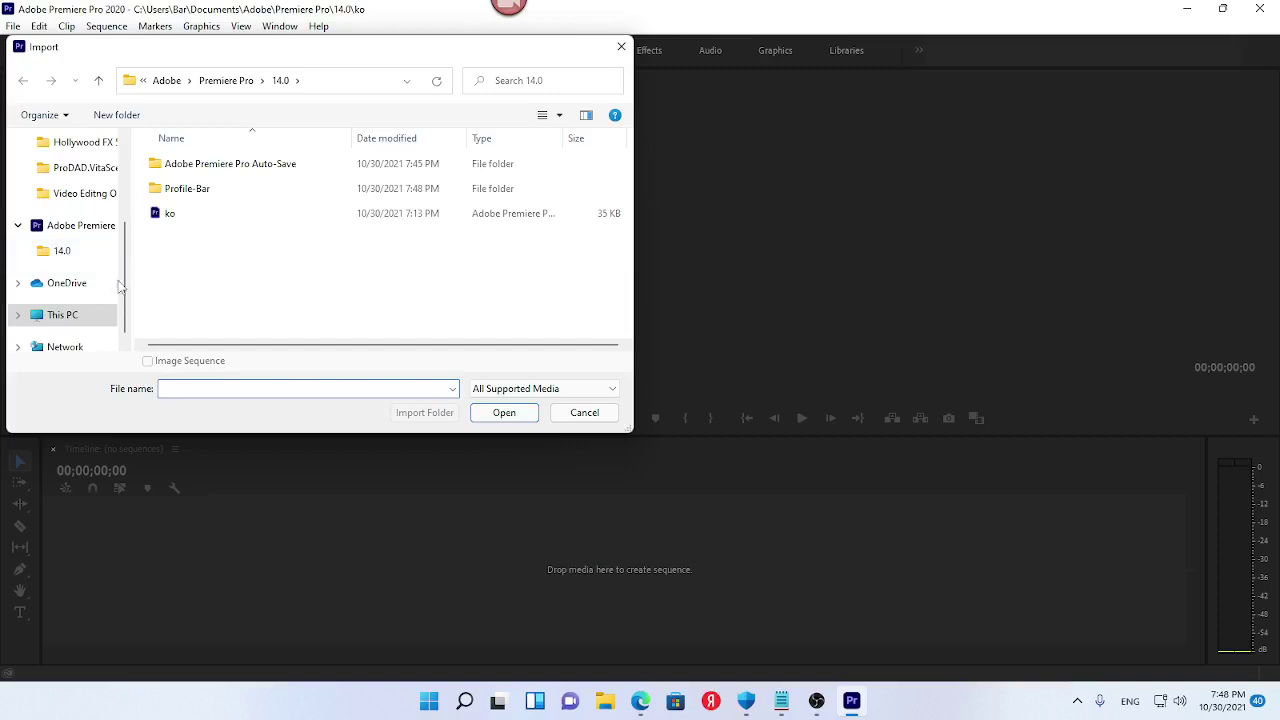
pyautogui.scroll(1, 129, 228)
pyautogui.scroll(1, 129, 228)
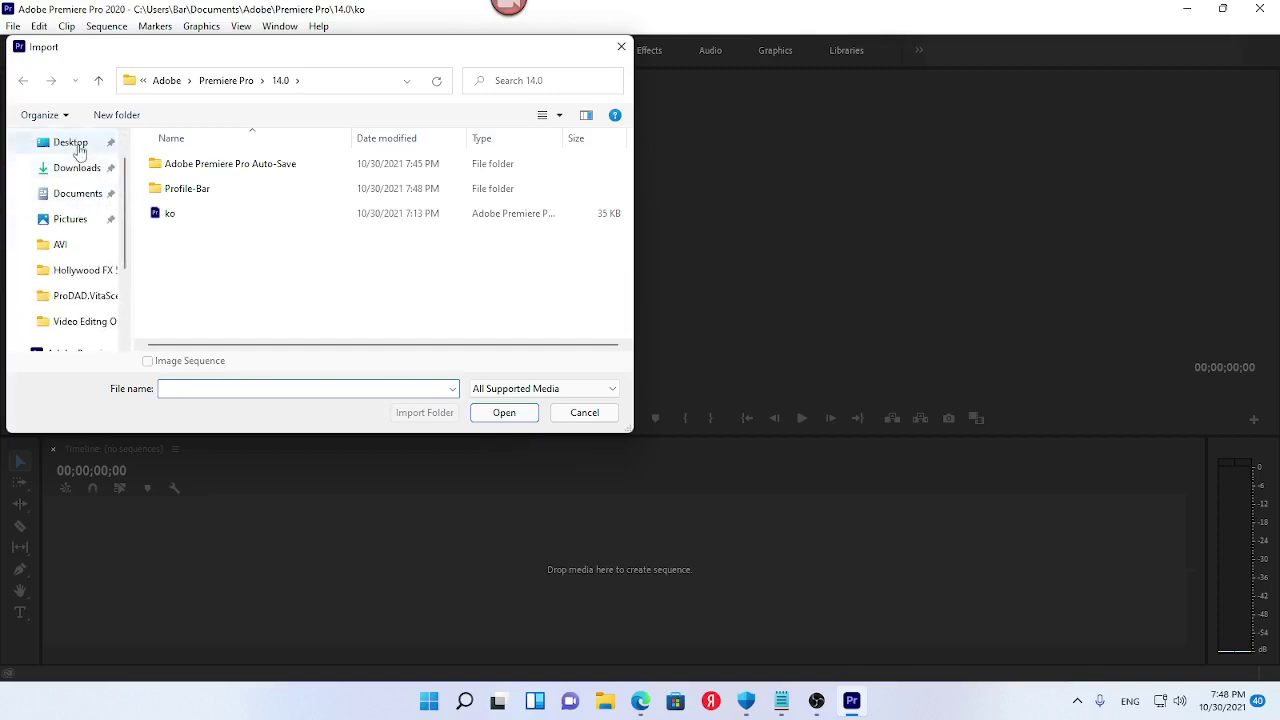
pyautogui.click(72, 145)
pyautogui.scroll(-1, 500, 275)
pyautogui.scroll(-3, 520, 263)
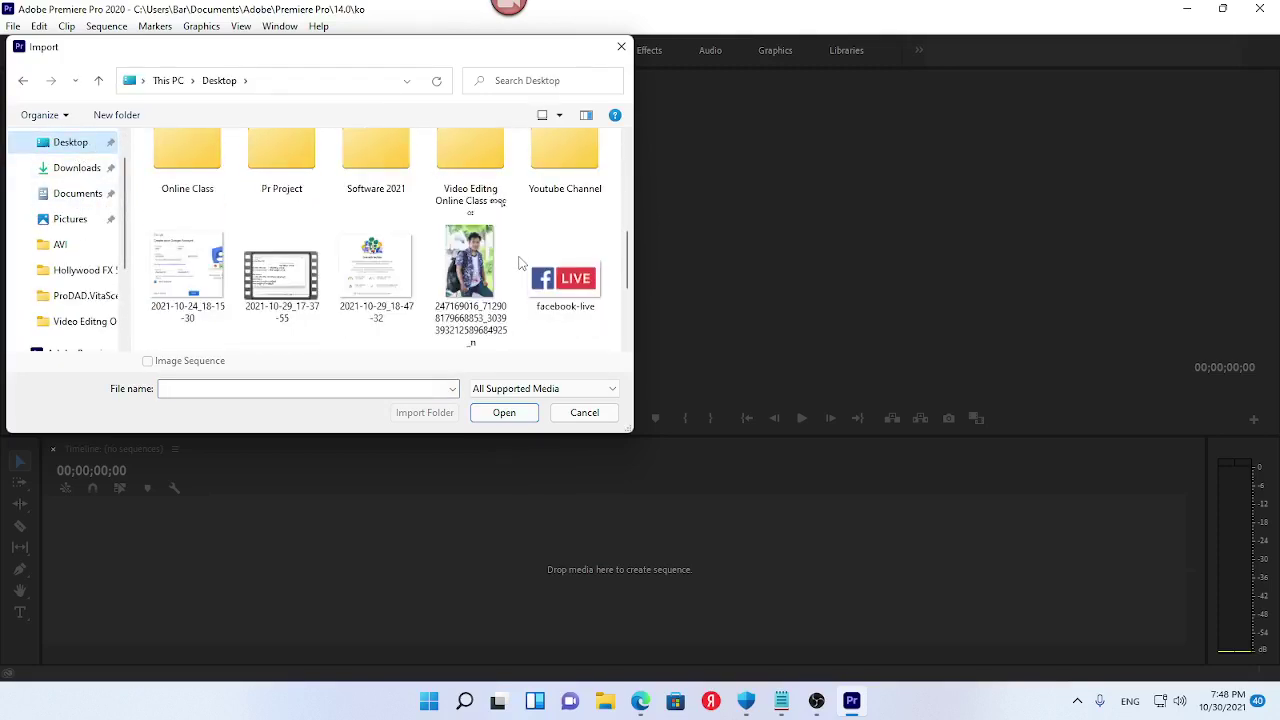
pyautogui.scroll(-1, 485, 265)
pyautogui.click(488, 282)
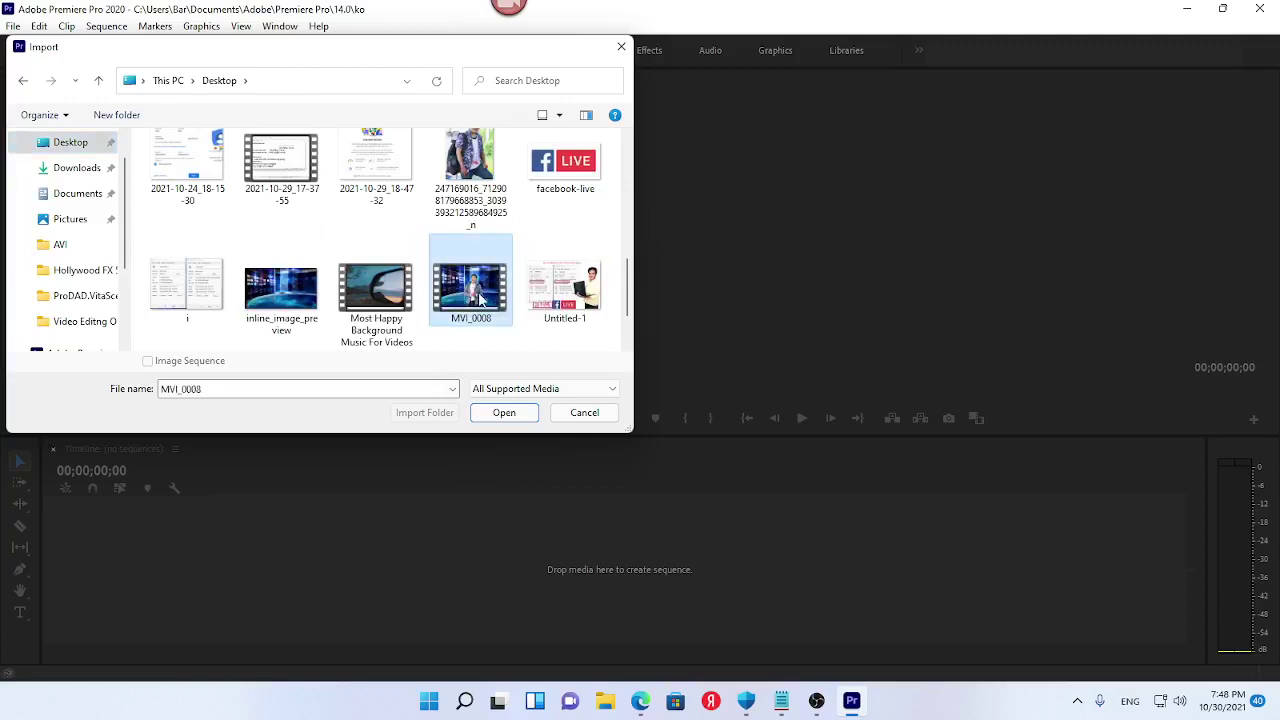
pyautogui.click(498, 414)
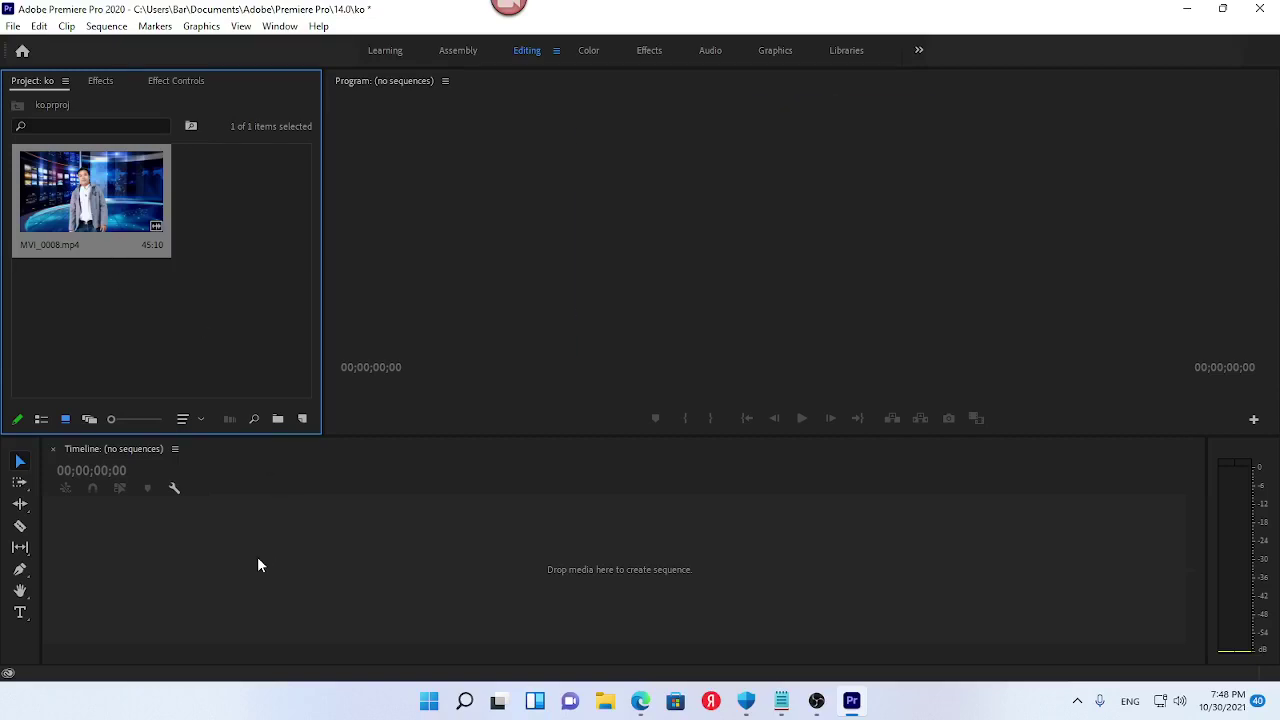
# Create the MVI_0008 sequence from the presenter clip, with video on V1 and audio on A1
pyautogui.moveTo(257, 565); pyautogui.dragTo(258, 563)
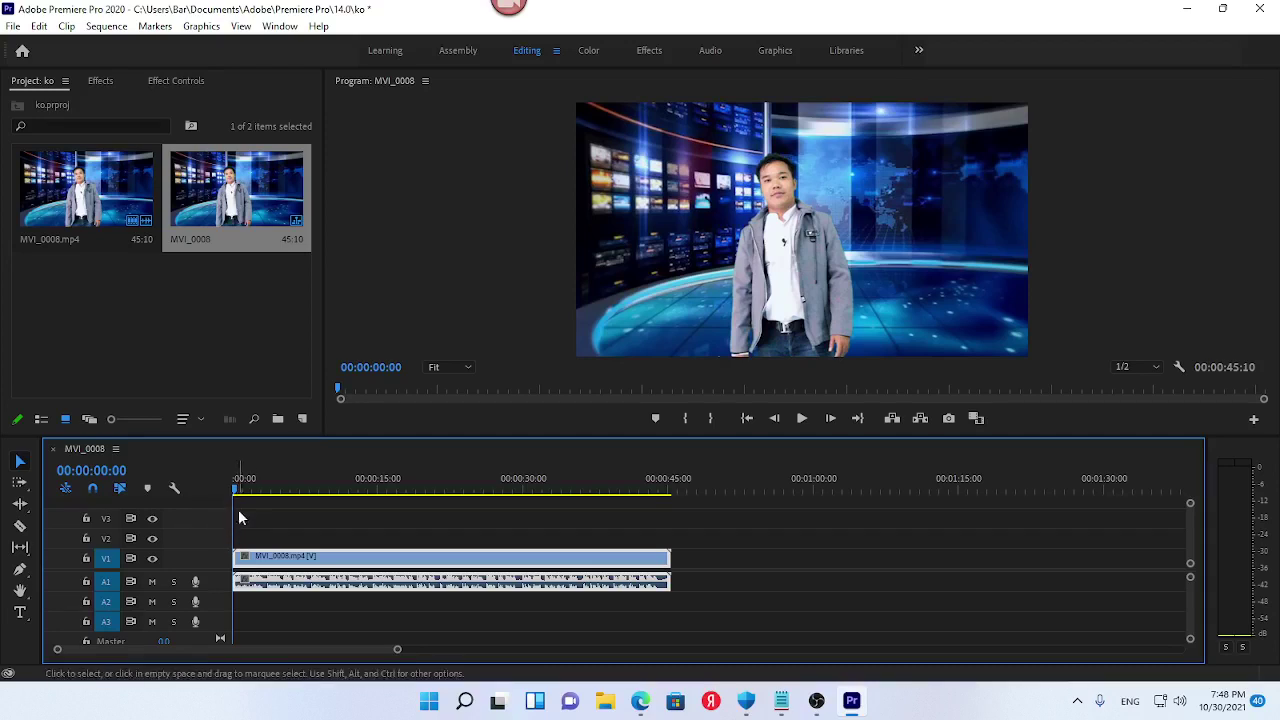
pyautogui.click(240, 518)
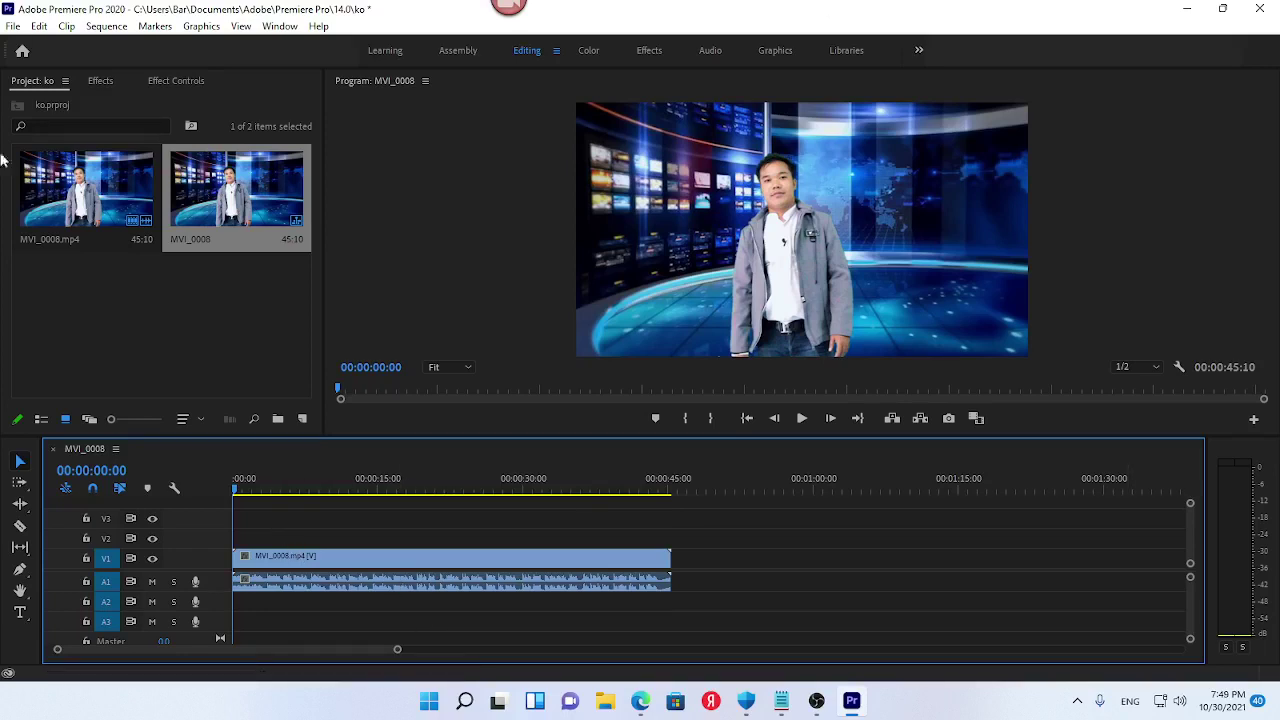
pyautogui.click(19, 568)
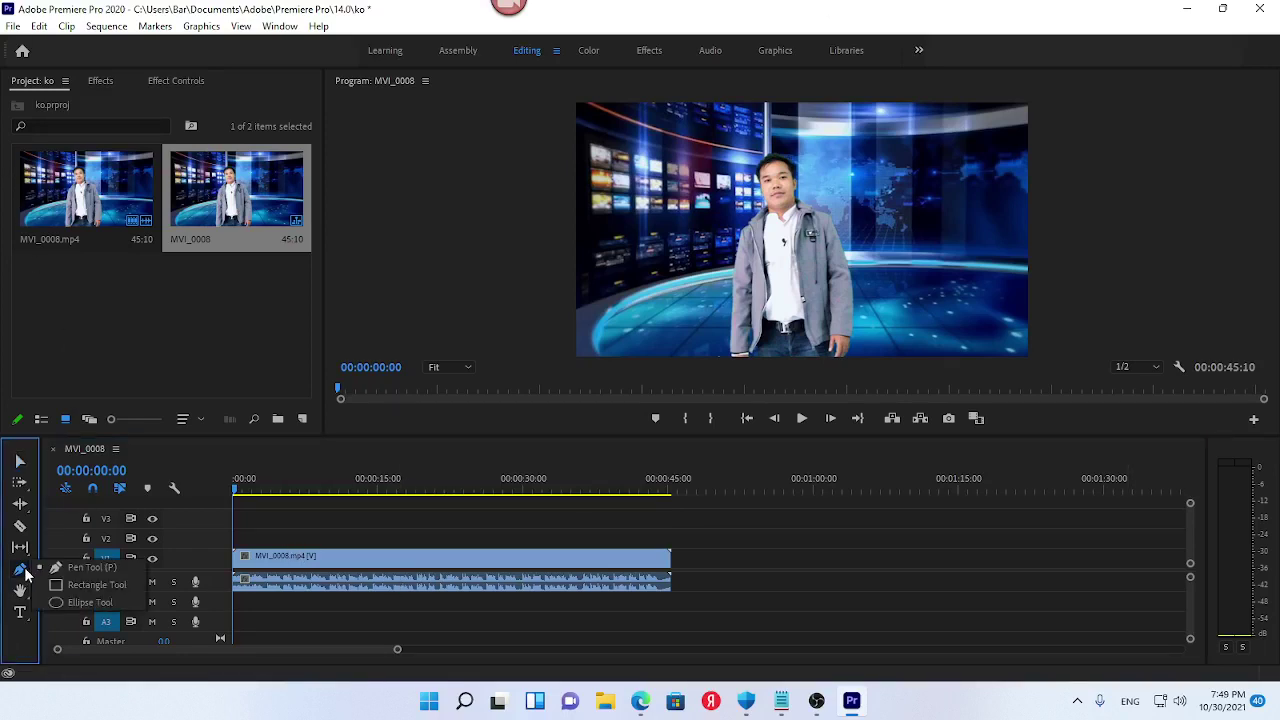
# Draw a thin rectangle bar across the lower left of the Program monitor
pyautogui.click(88, 586)
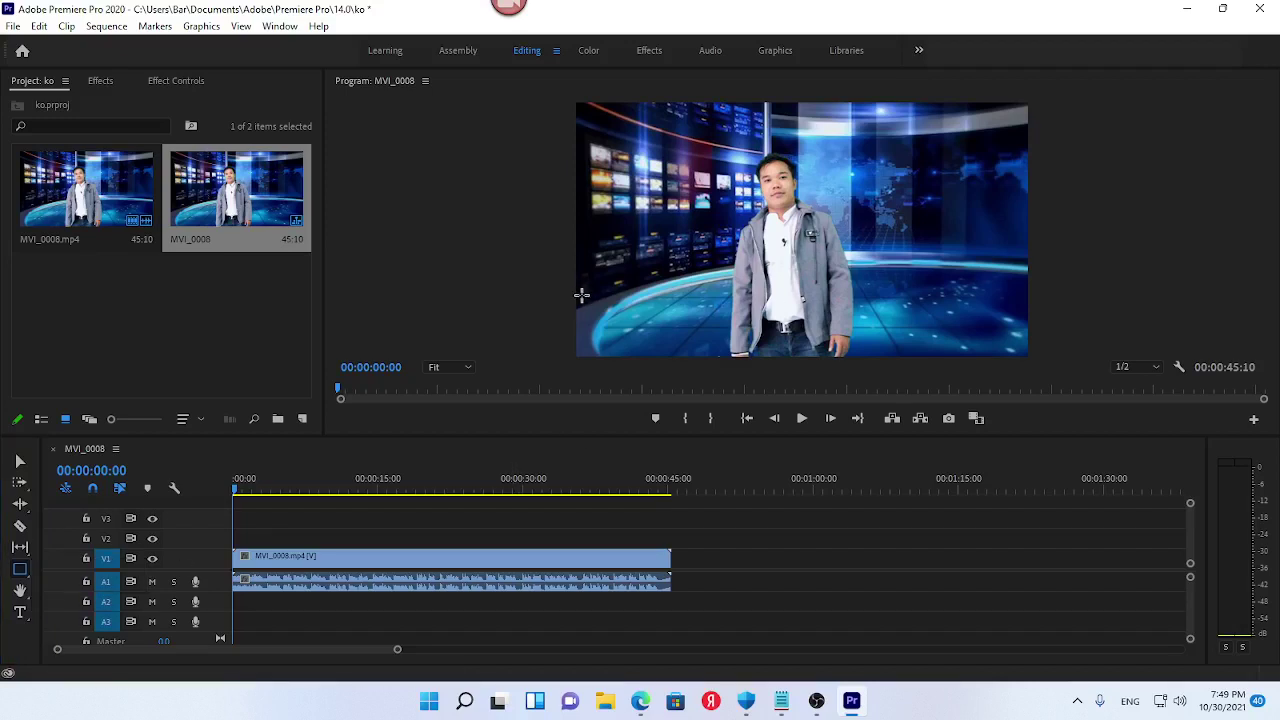
pyautogui.moveTo(580, 296); pyautogui.dragTo(680, 316)
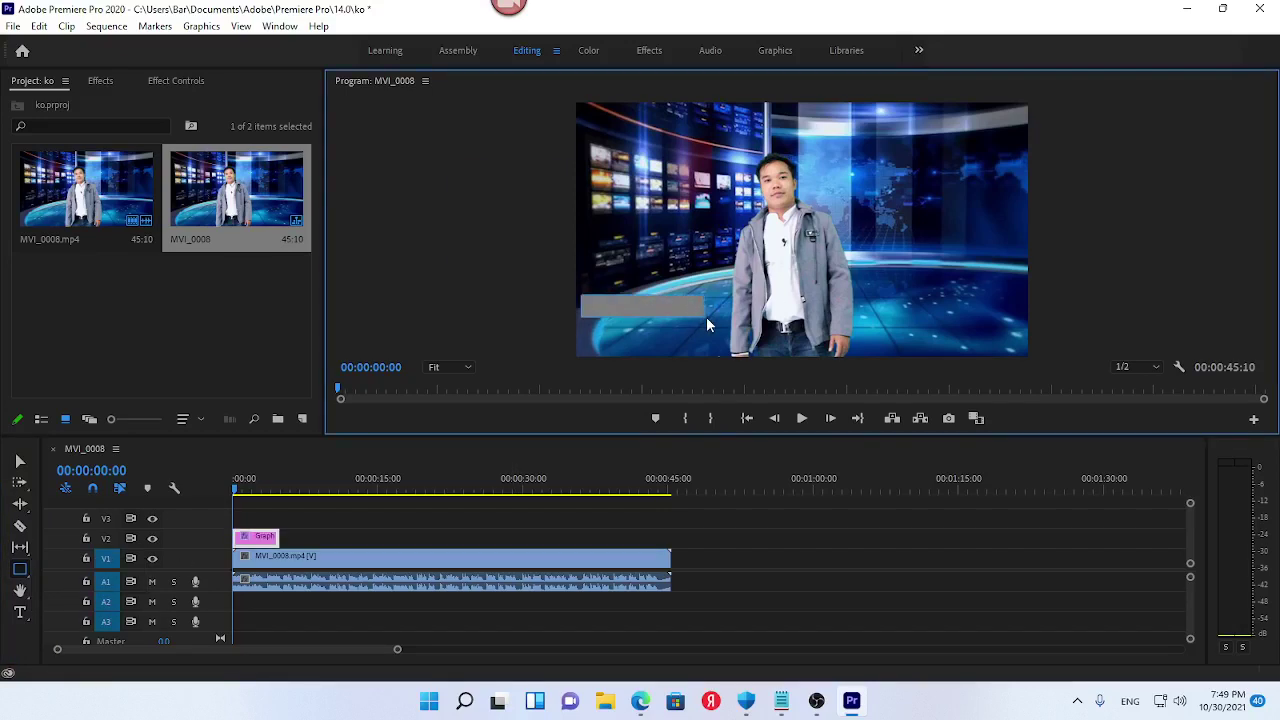
pyautogui.moveTo(707, 317); pyautogui.dragTo(707, 320)
# Give the rectangle a green fill through Essential Graphics
pyautogui.click(775, 50)
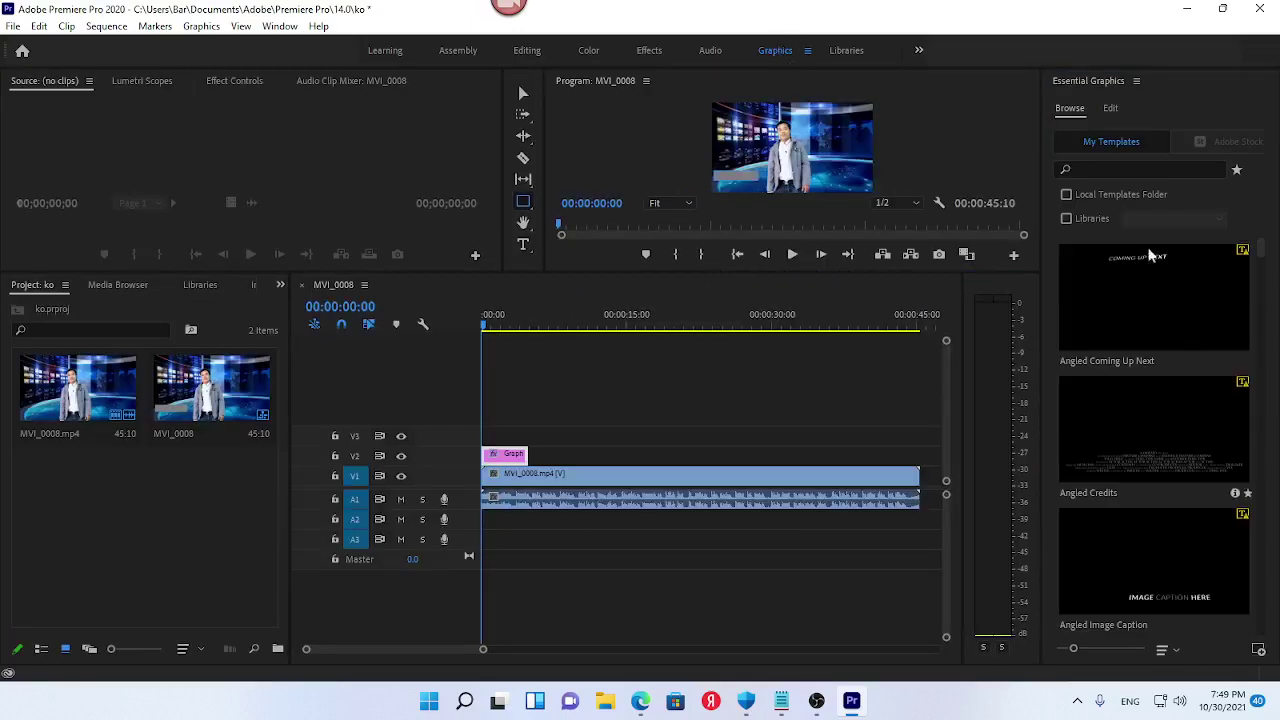
pyautogui.click(1111, 108)
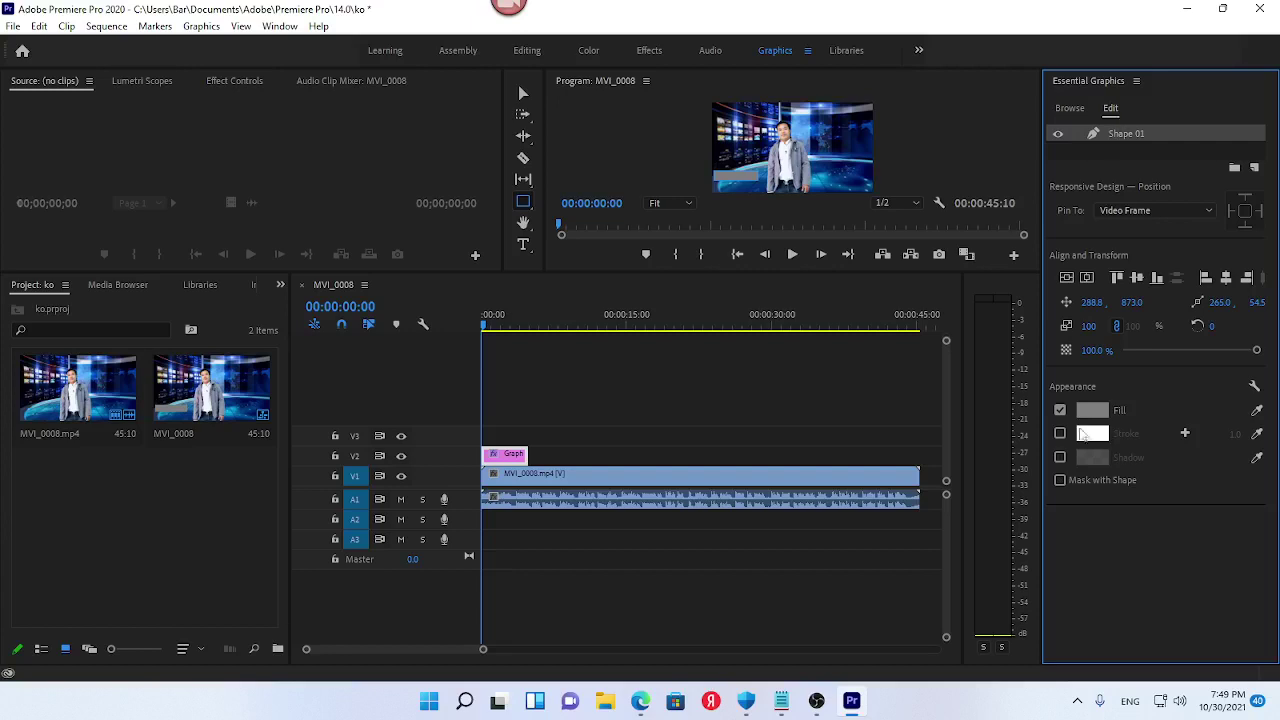
pyautogui.click(1088, 410)
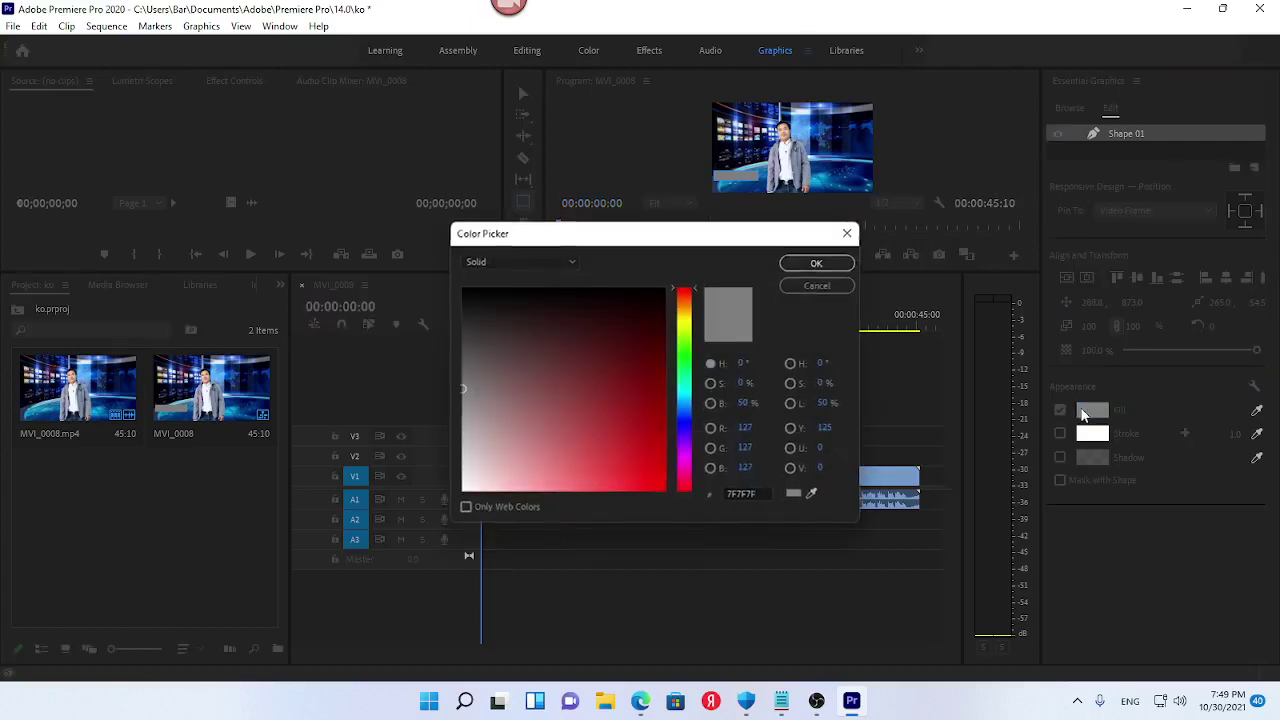
pyautogui.click(684, 371)
pyautogui.moveTo(648, 377); pyautogui.dragTo(694, 476)
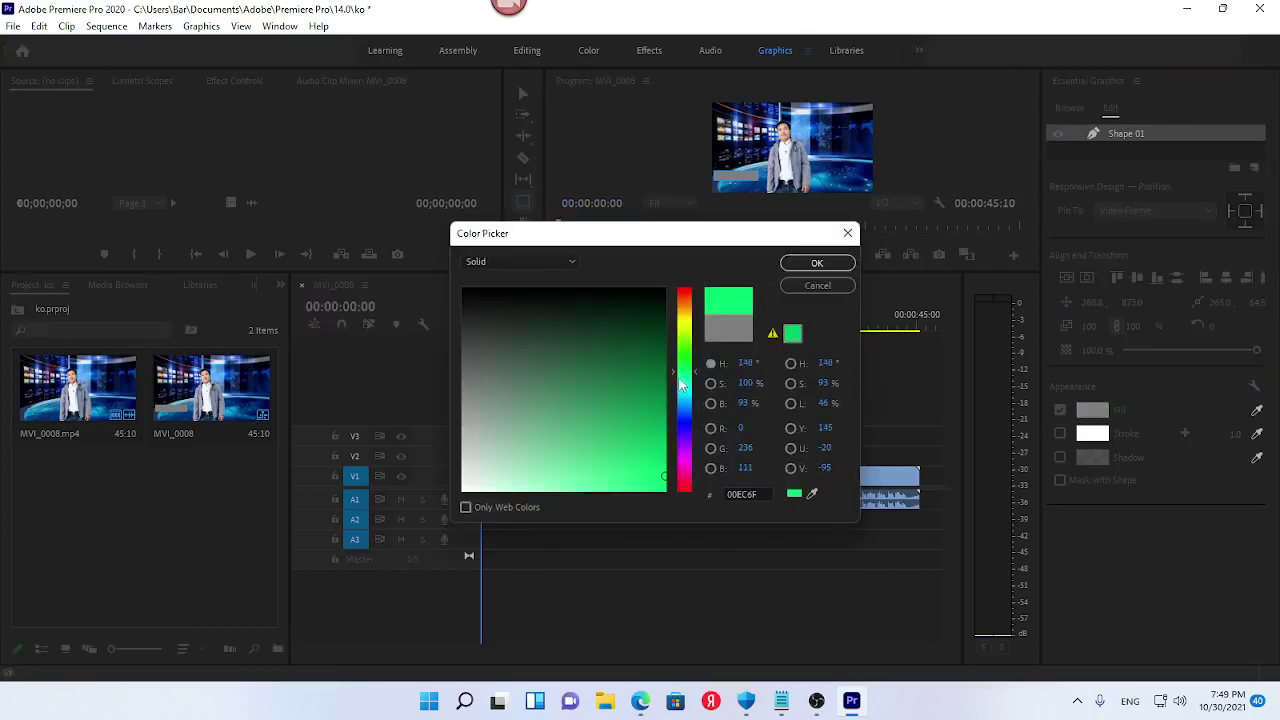
pyautogui.moveTo(686, 380); pyautogui.dragTo(687, 370)
pyautogui.click(817, 263)
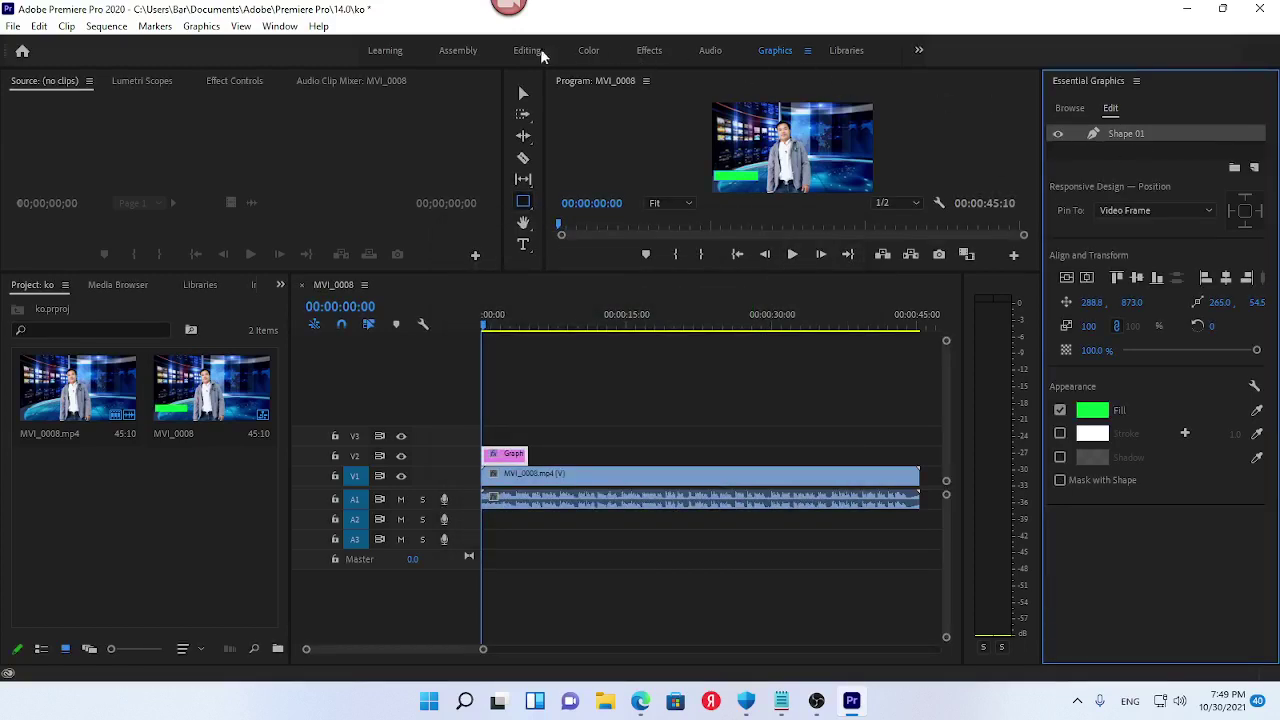
pyautogui.click(522, 56)
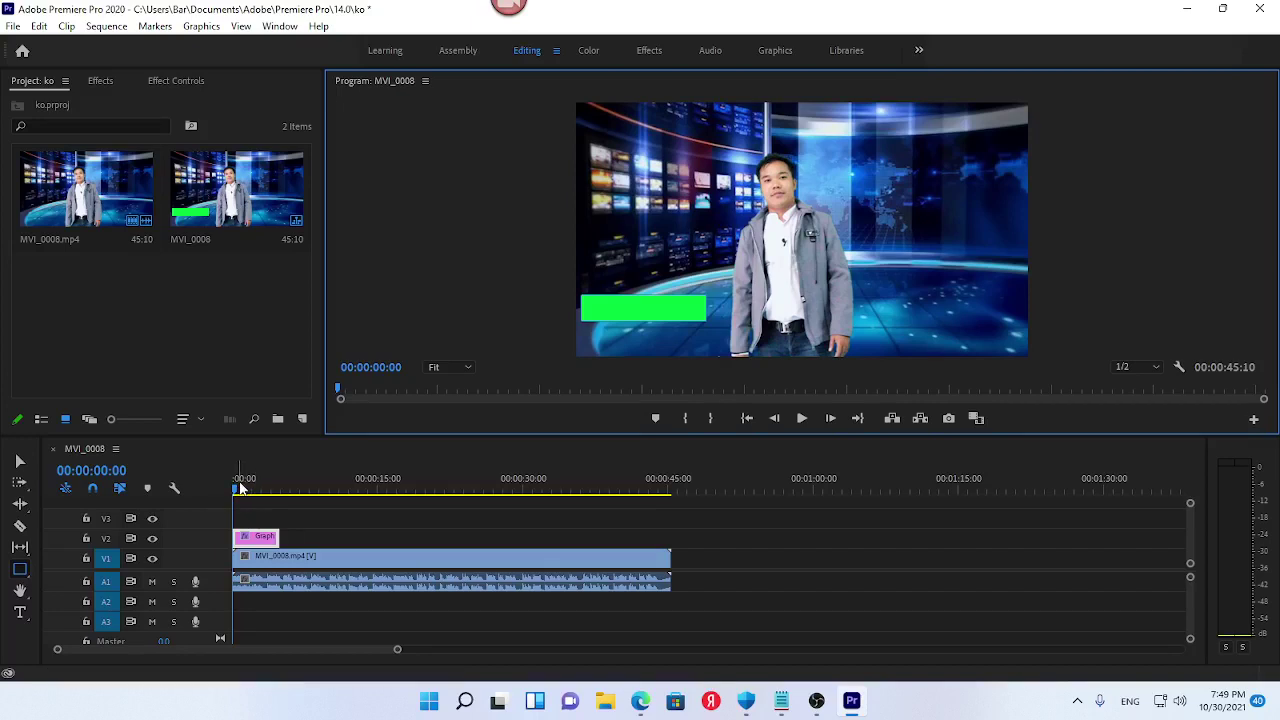
# Delete the presenter clip's audio from track A1
pyautogui.moveTo(240, 490); pyautogui.dragTo(254, 490)
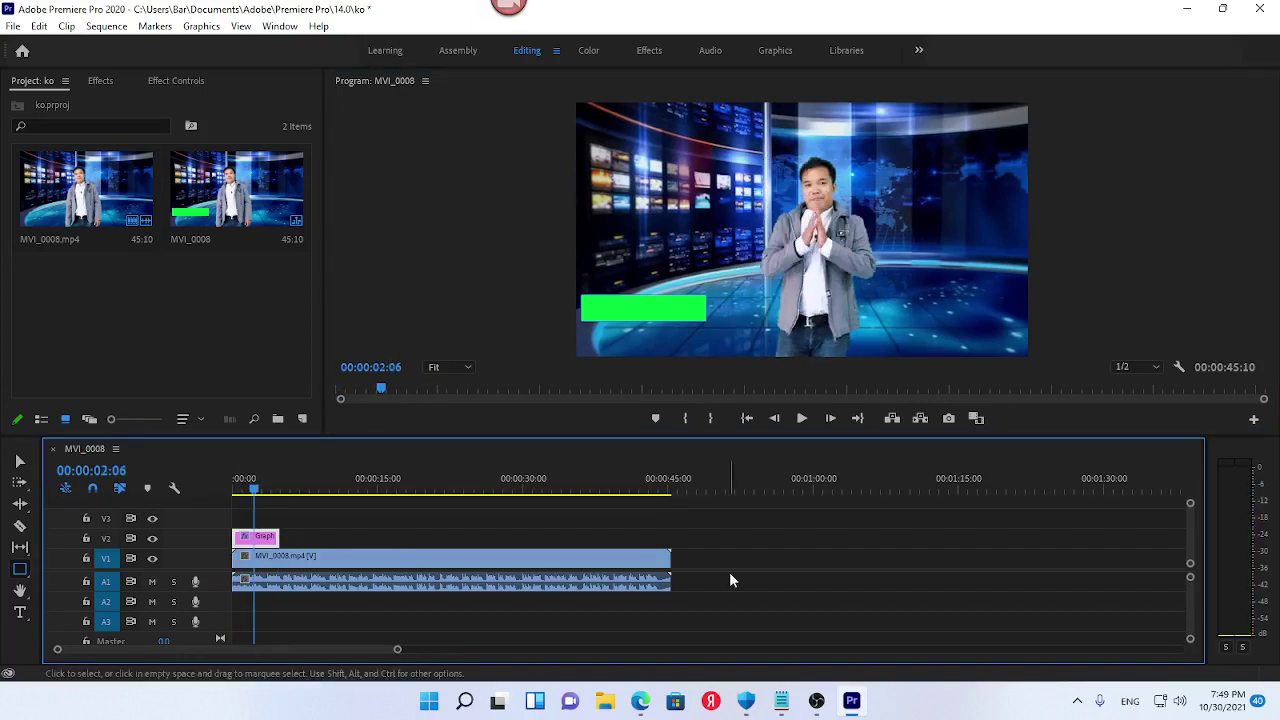
pyautogui.moveTo(731, 574); pyautogui.dragTo(232, 631)
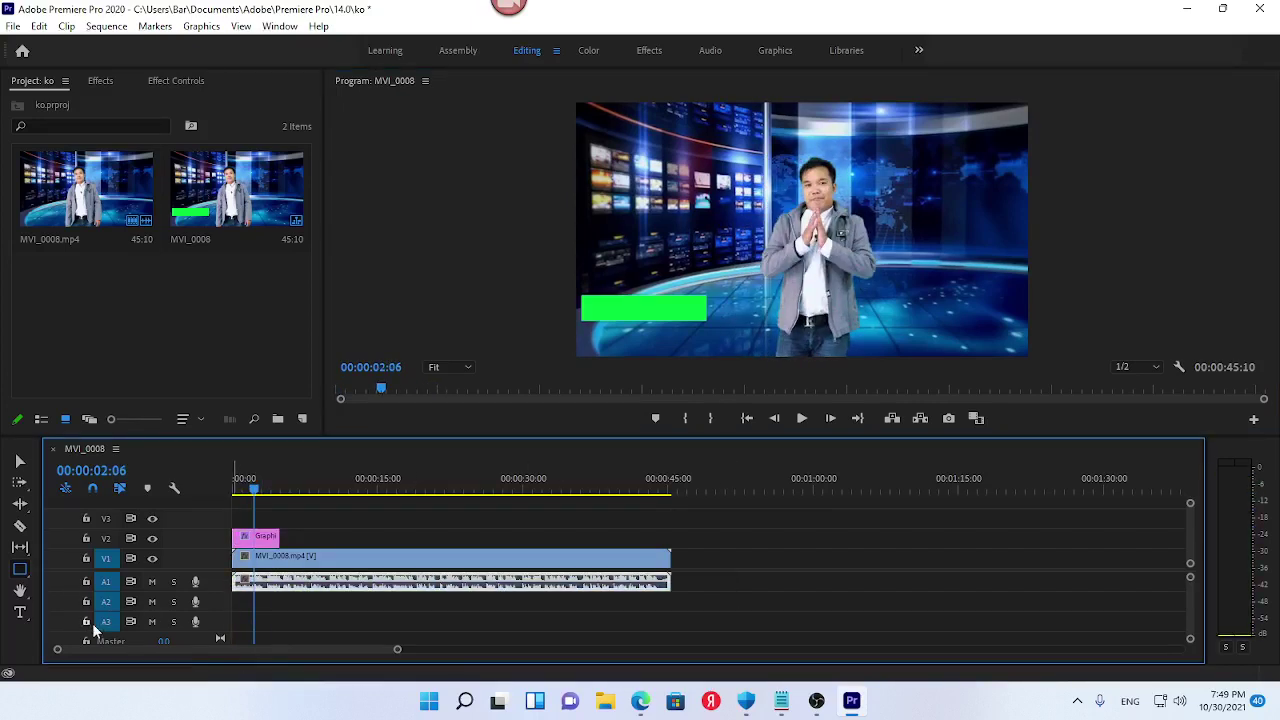
pyautogui.press('Delete')
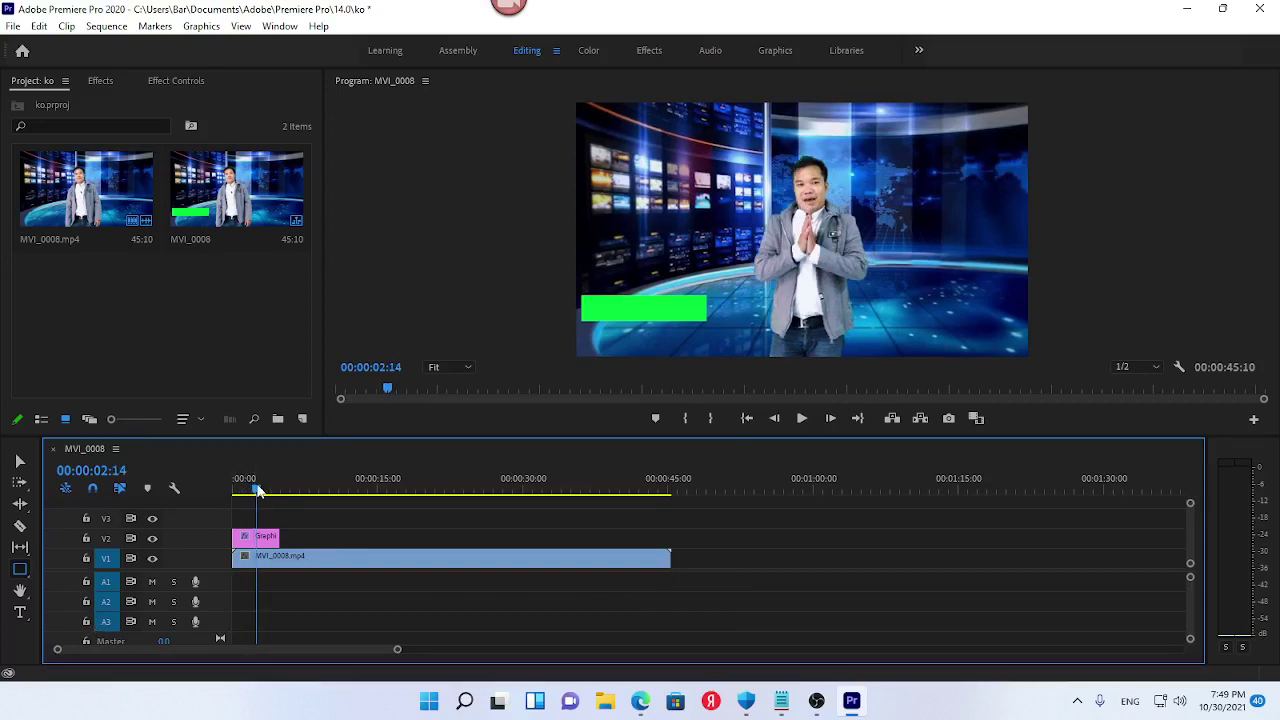
# Select the green bar Graphic clip at 00:00:02:16 and show its Effect Controls
pyautogui.moveTo(255, 490); pyautogui.dragTo(258, 490)
pyautogui.click(260, 537)
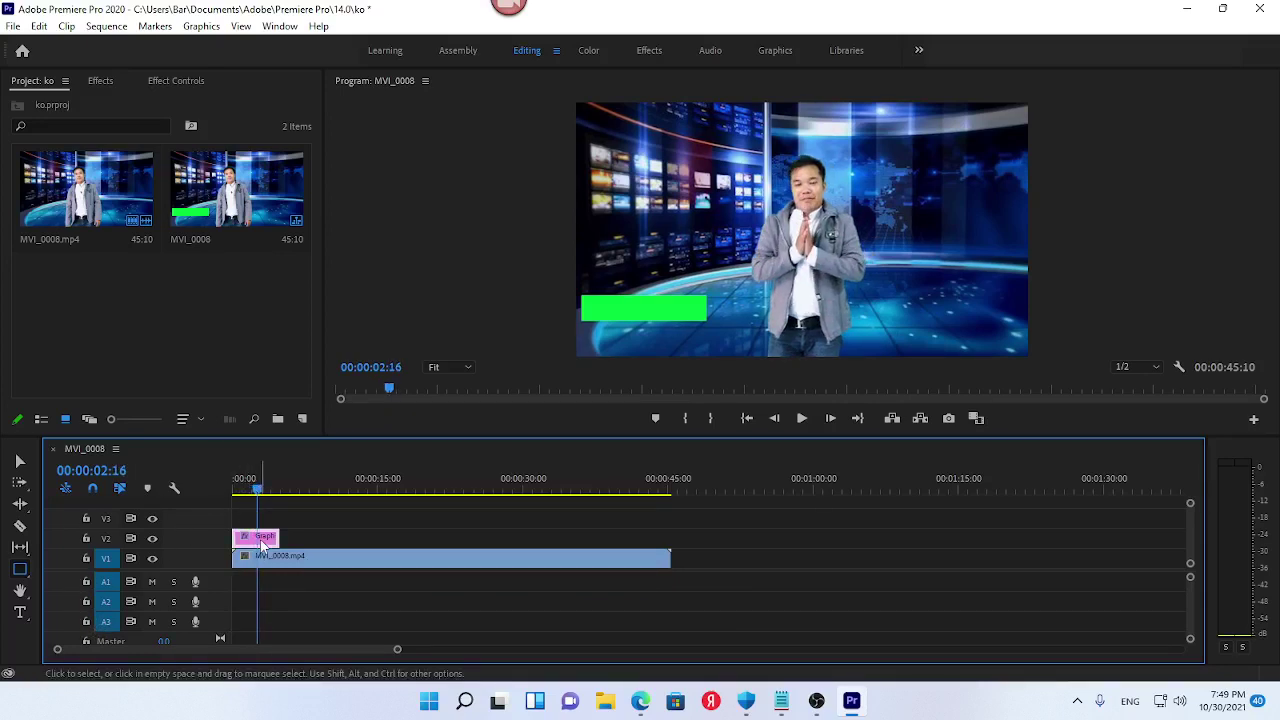
pyautogui.click(189, 84)
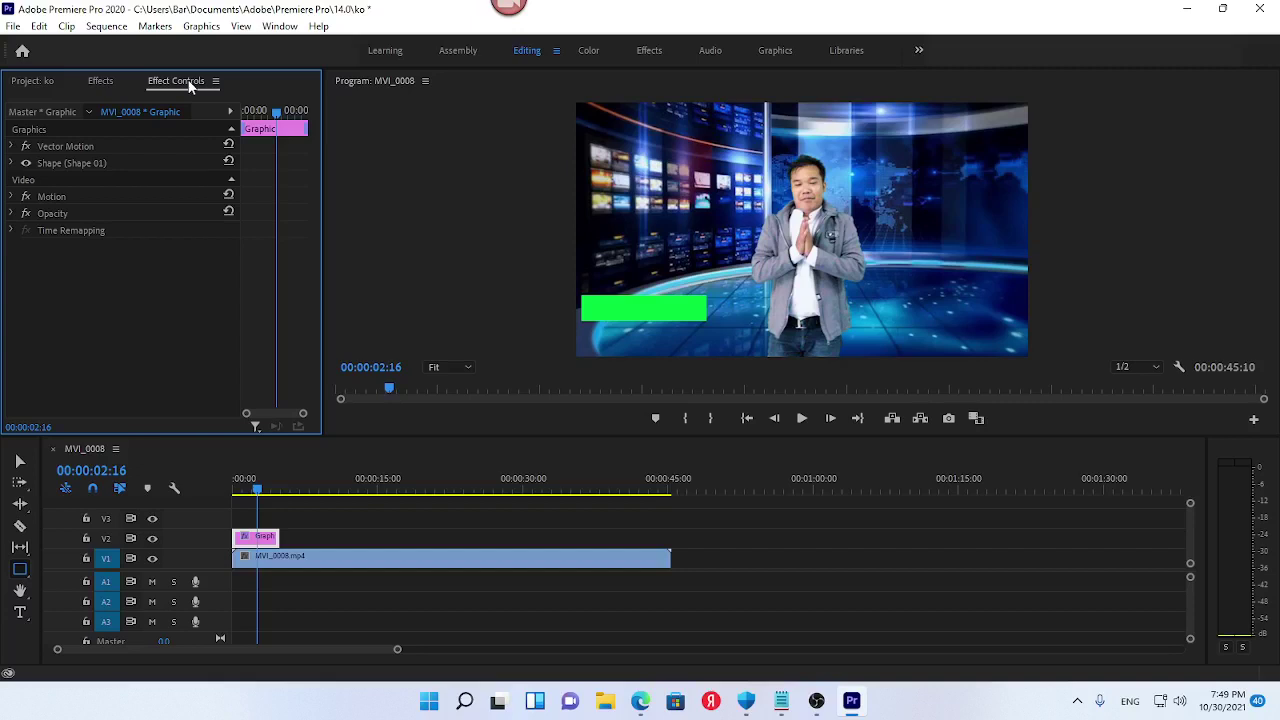
# Keyframe the bar's Position to slide in from off-left, ending at 00:00:02:20
pyautogui.click(12, 197)
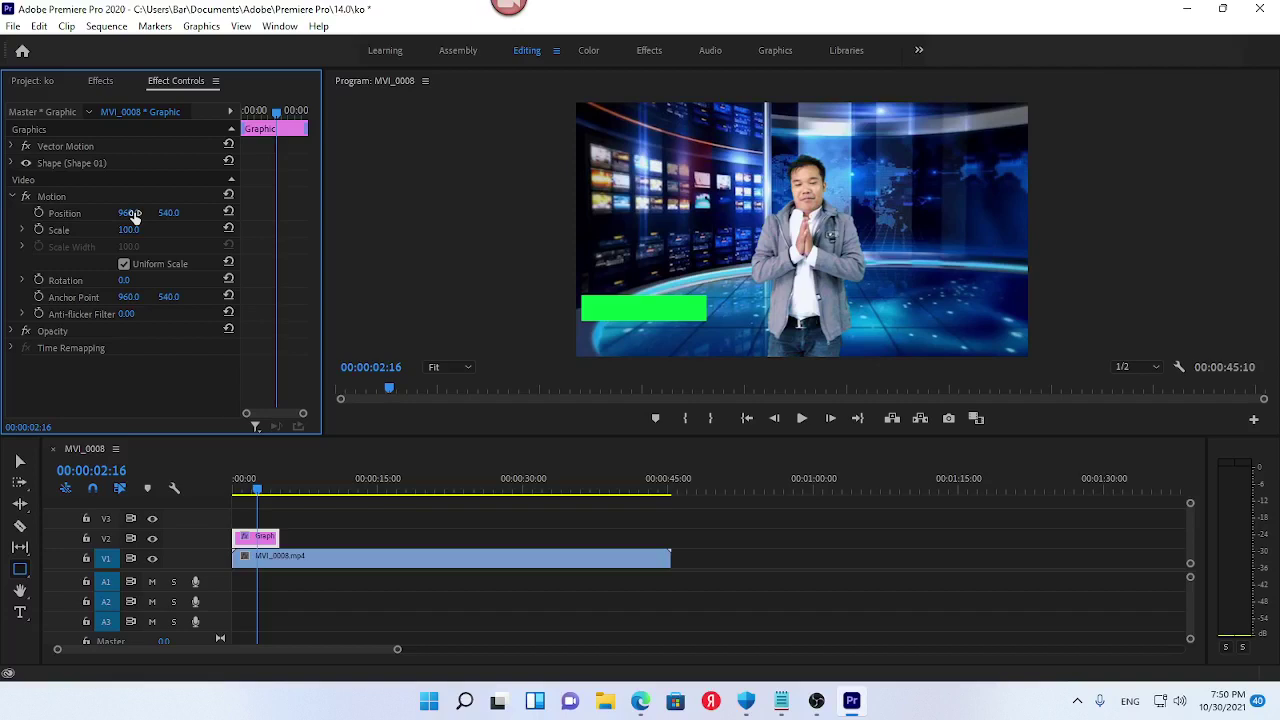
pyautogui.click(259, 491)
pyautogui.moveTo(259, 491); pyautogui.dragTo(262, 491)
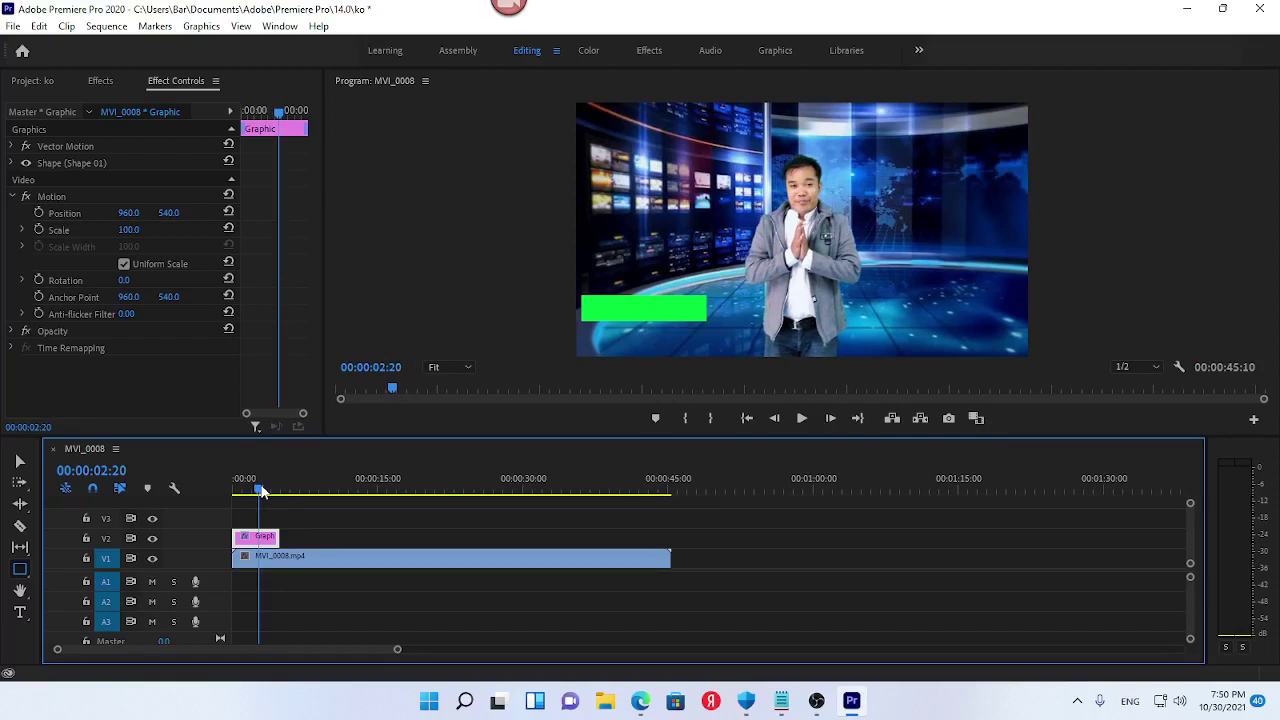
pyautogui.click(38, 214)
pyautogui.click(38, 214)
pyautogui.moveTo(260, 490); pyautogui.dragTo(225, 490)
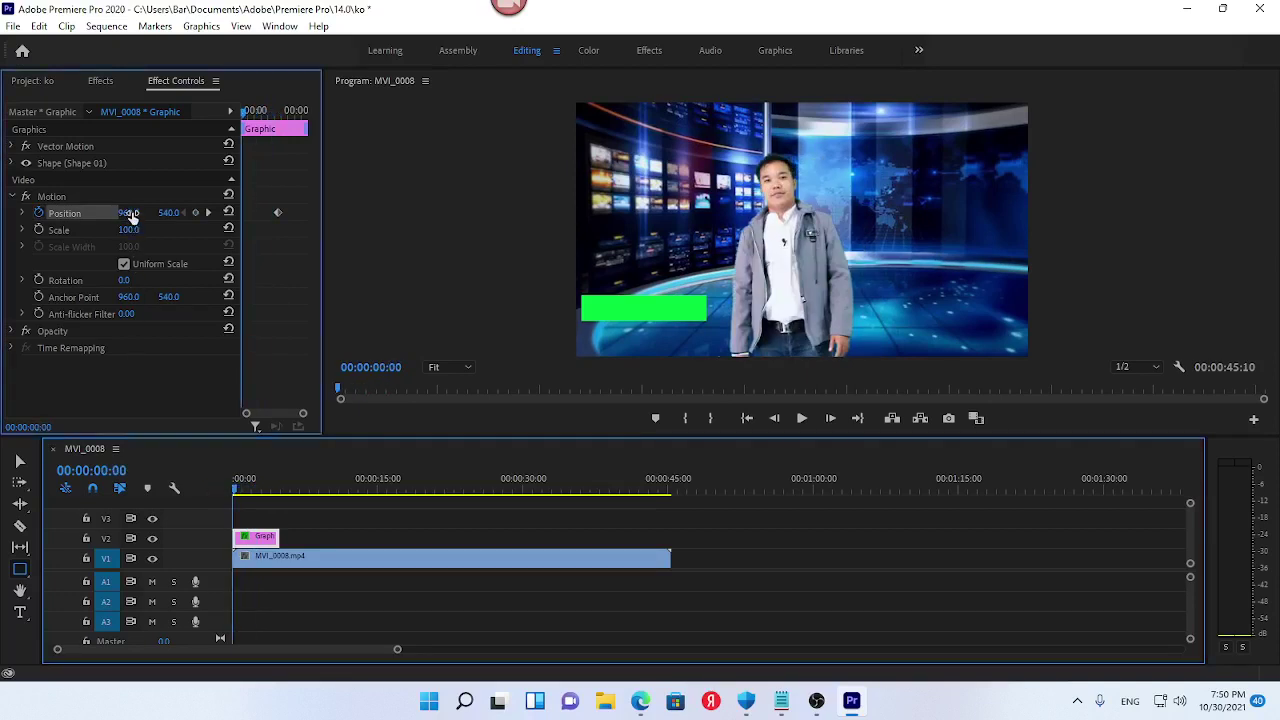
pyautogui.moveTo(128, 213); pyautogui.dragTo(45, 214)
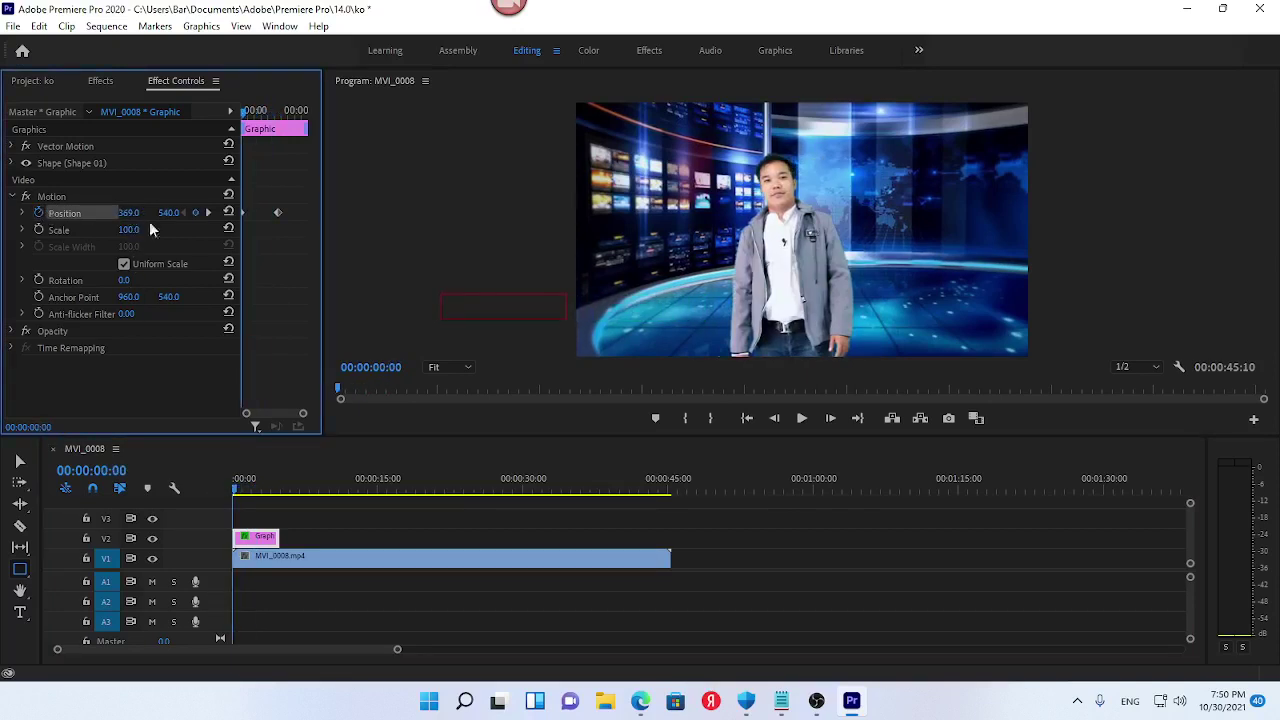
# Preview the slide-in and shift the end Position keyframe to refine its timing
pyautogui.click(802, 418)
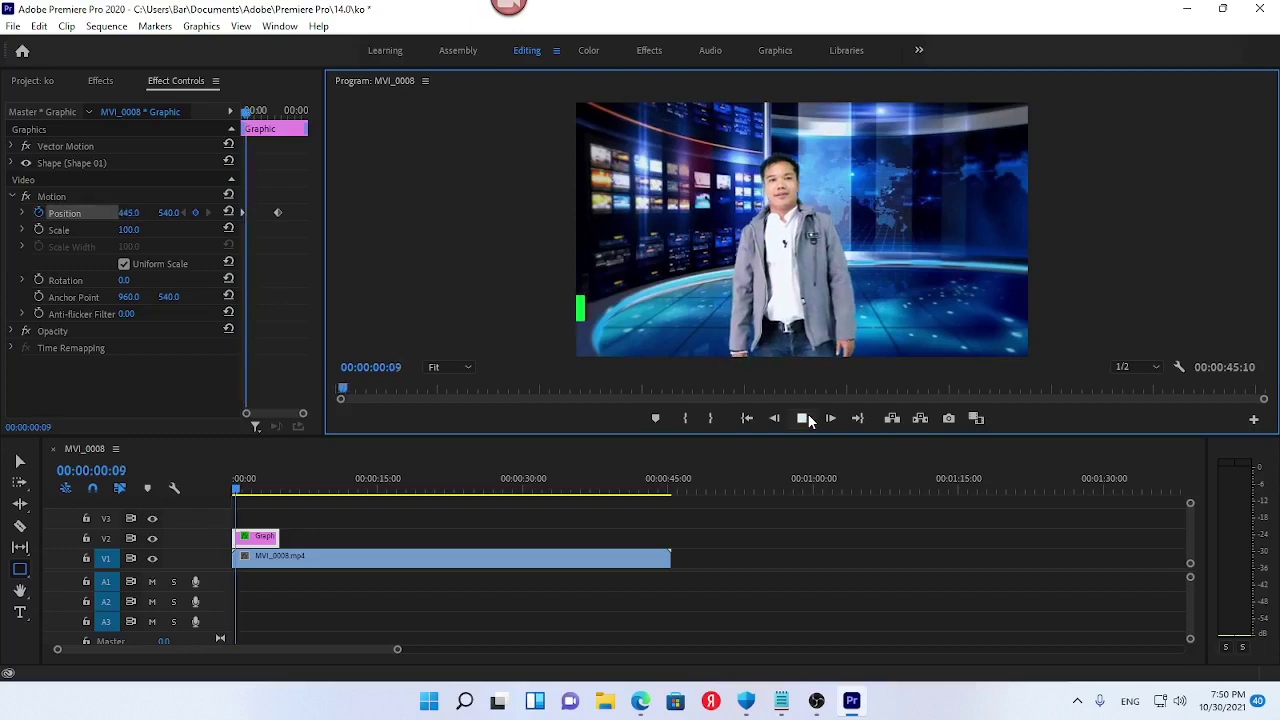
pyautogui.click(802, 418)
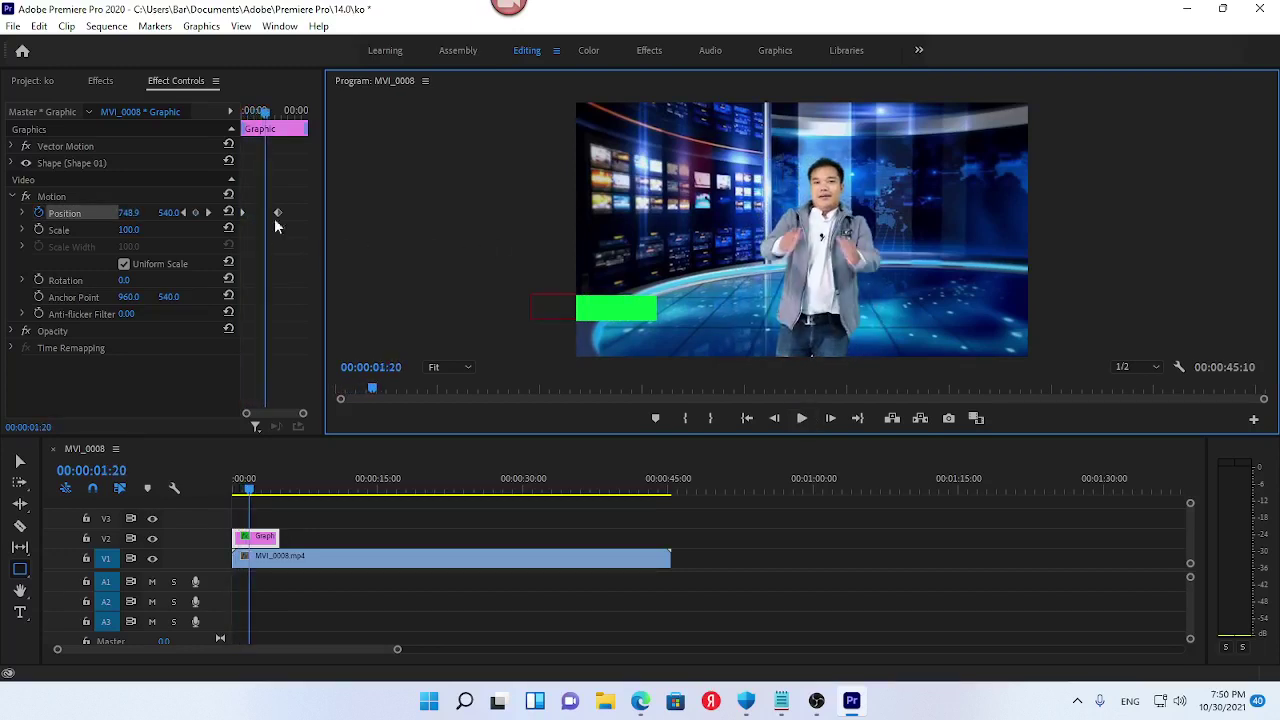
pyautogui.moveTo(279, 213); pyautogui.dragTo(262, 214)
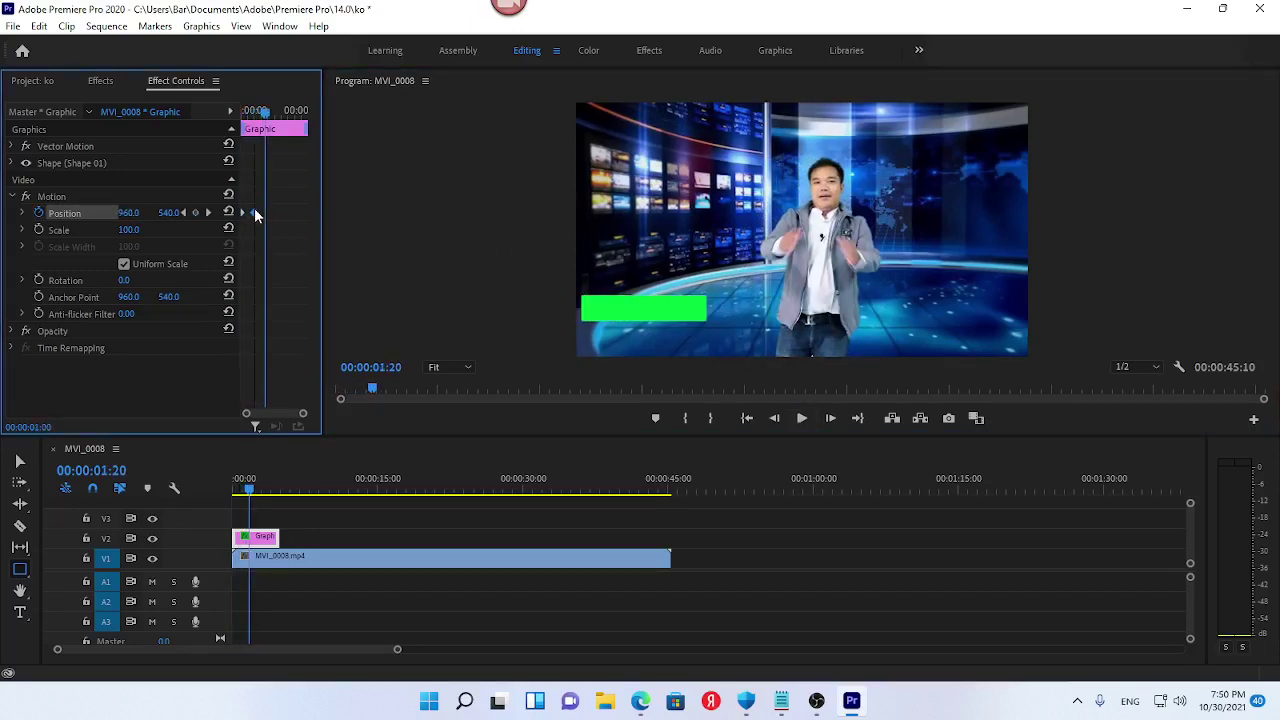
pyautogui.moveTo(249, 488); pyautogui.dragTo(232, 488)
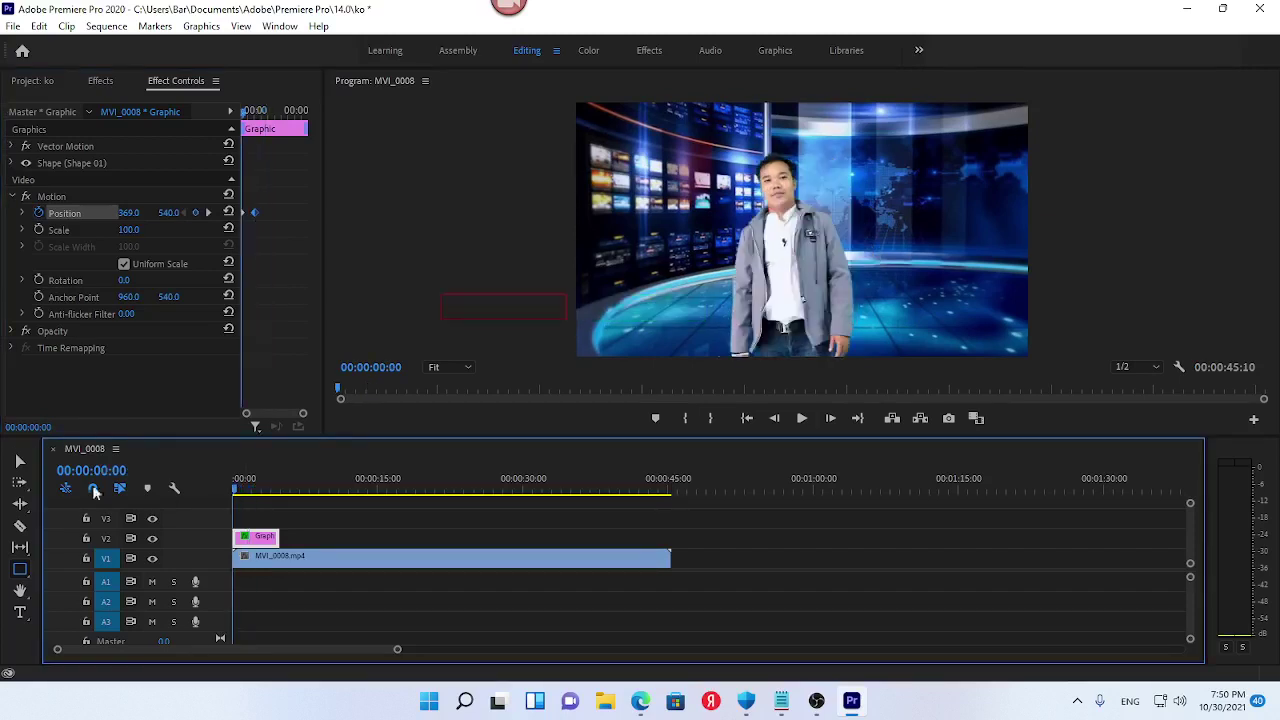
pyautogui.click(801, 418)
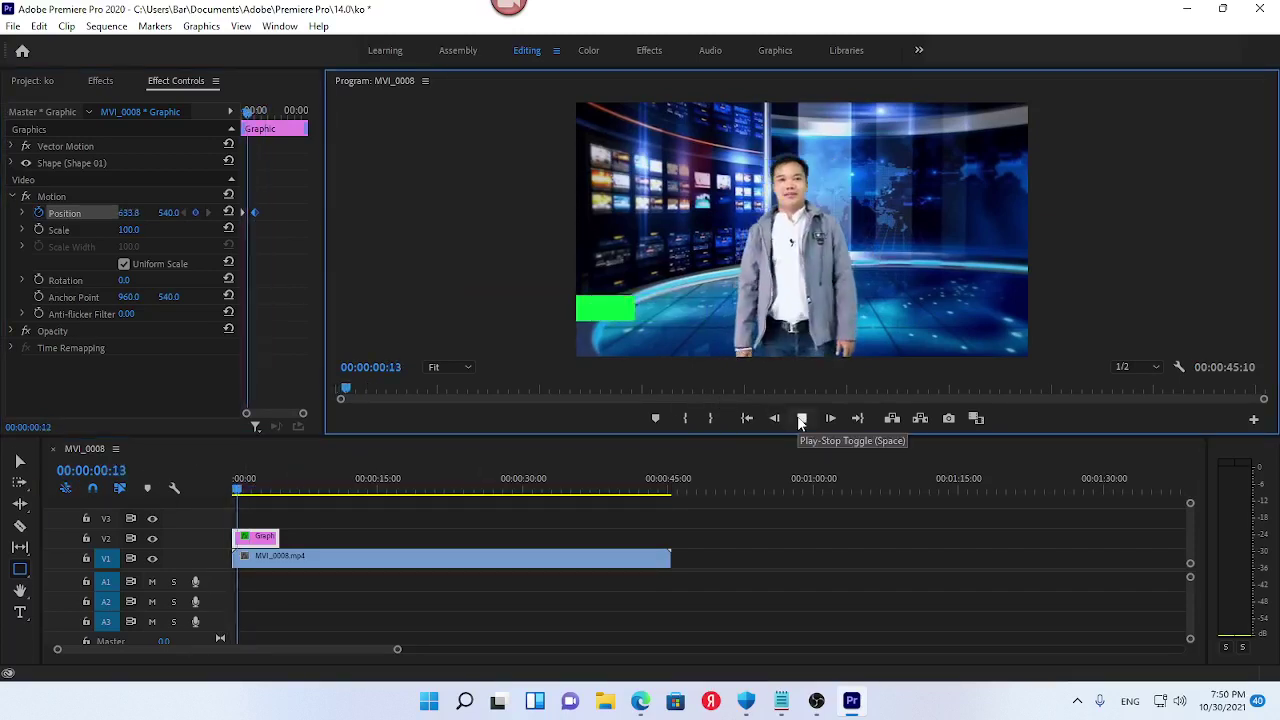
pyautogui.click(801, 418)
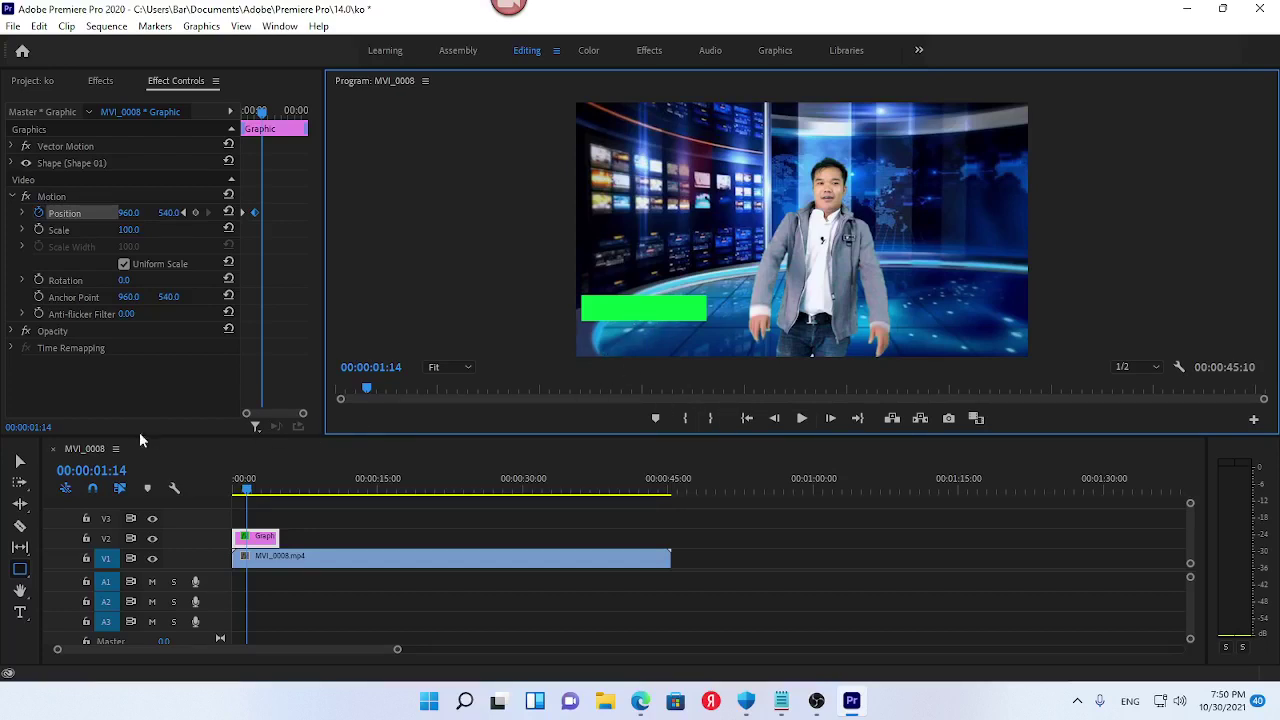
# Draw a second green bar, Shape 02, just below the first
pyautogui.click(250, 545)
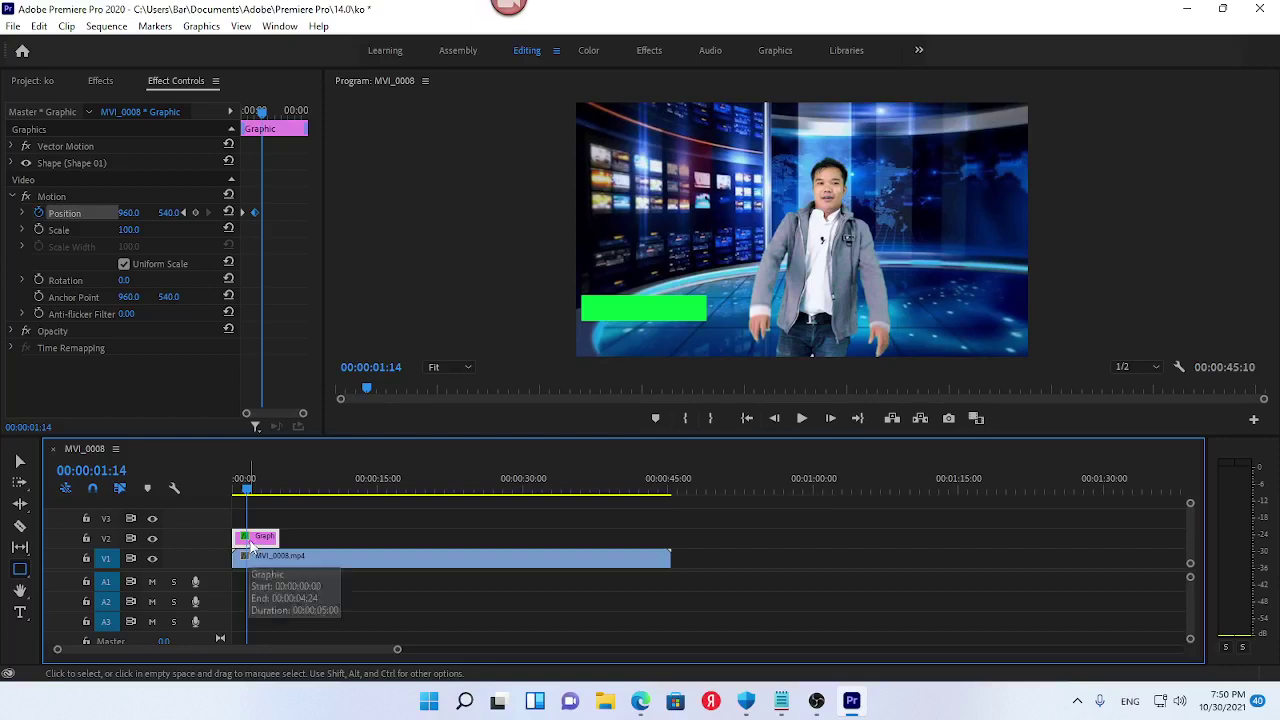
pyautogui.moveTo(250, 492); pyautogui.dragTo(262, 492)
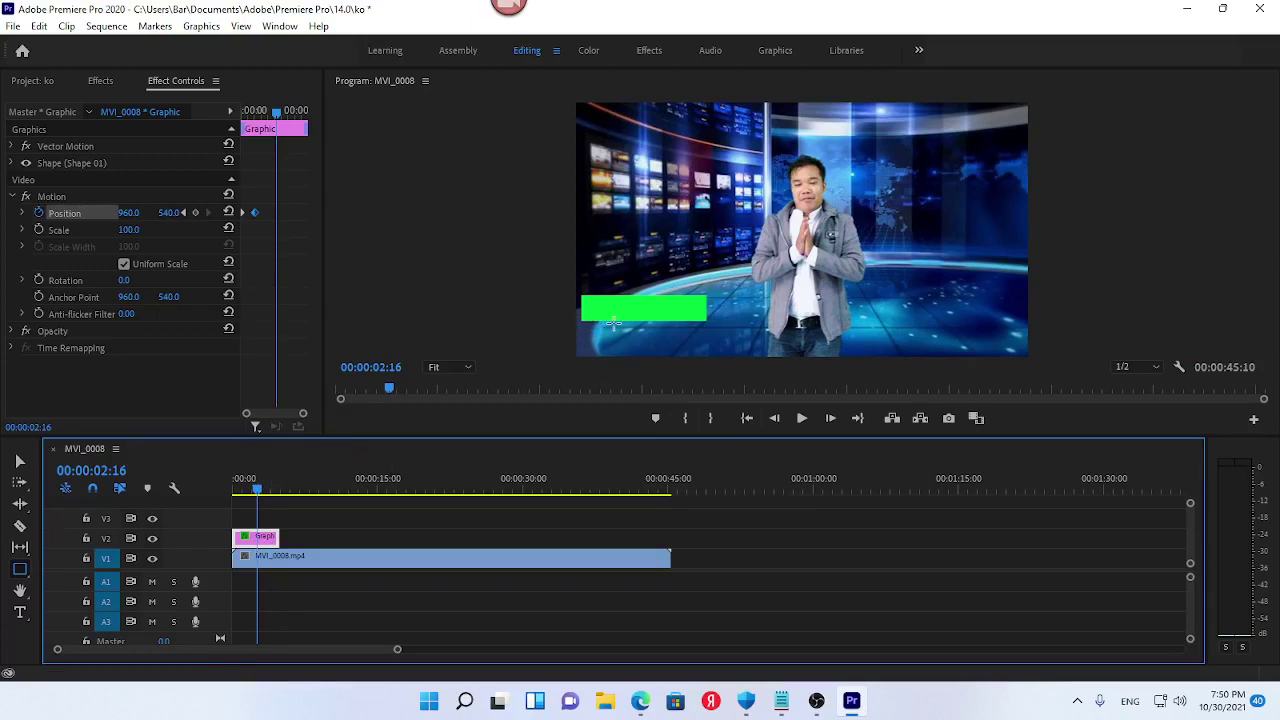
pyautogui.moveTo(613, 322); pyautogui.dragTo(615, 333)
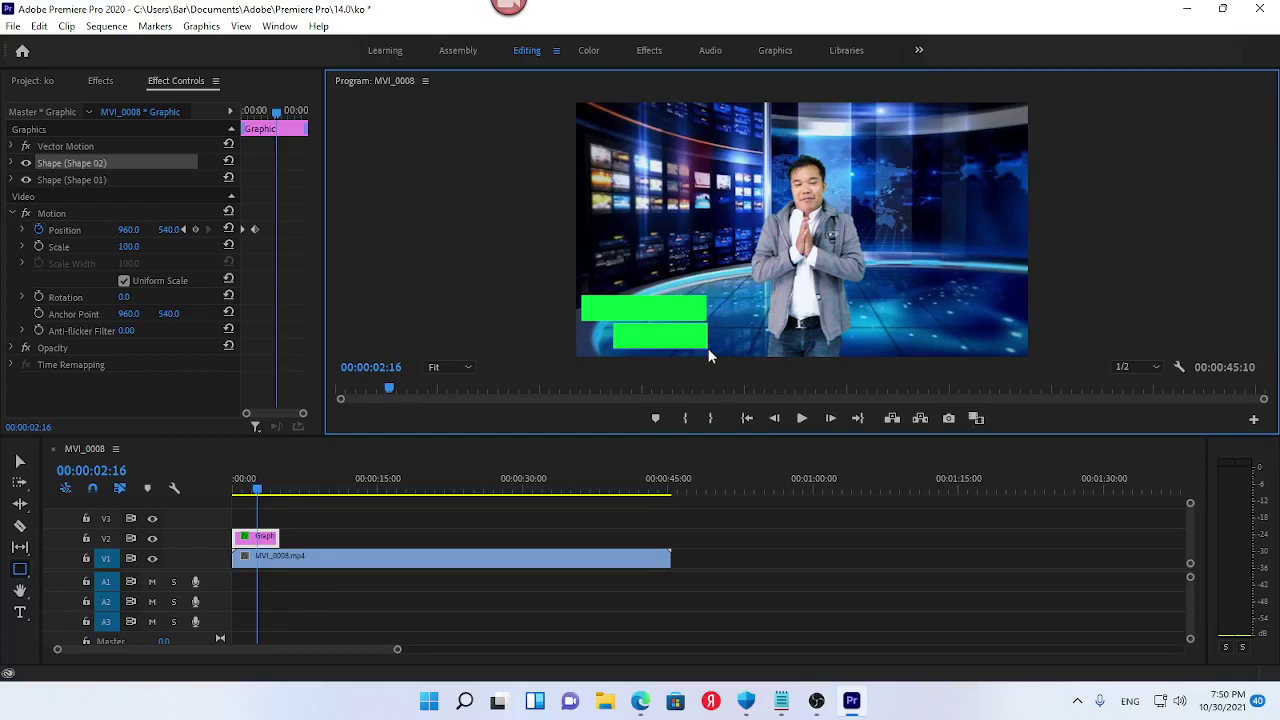
# Play back from the start to check both bars sliding in
pyautogui.moveTo(246, 482); pyautogui.dragTo(234, 482)
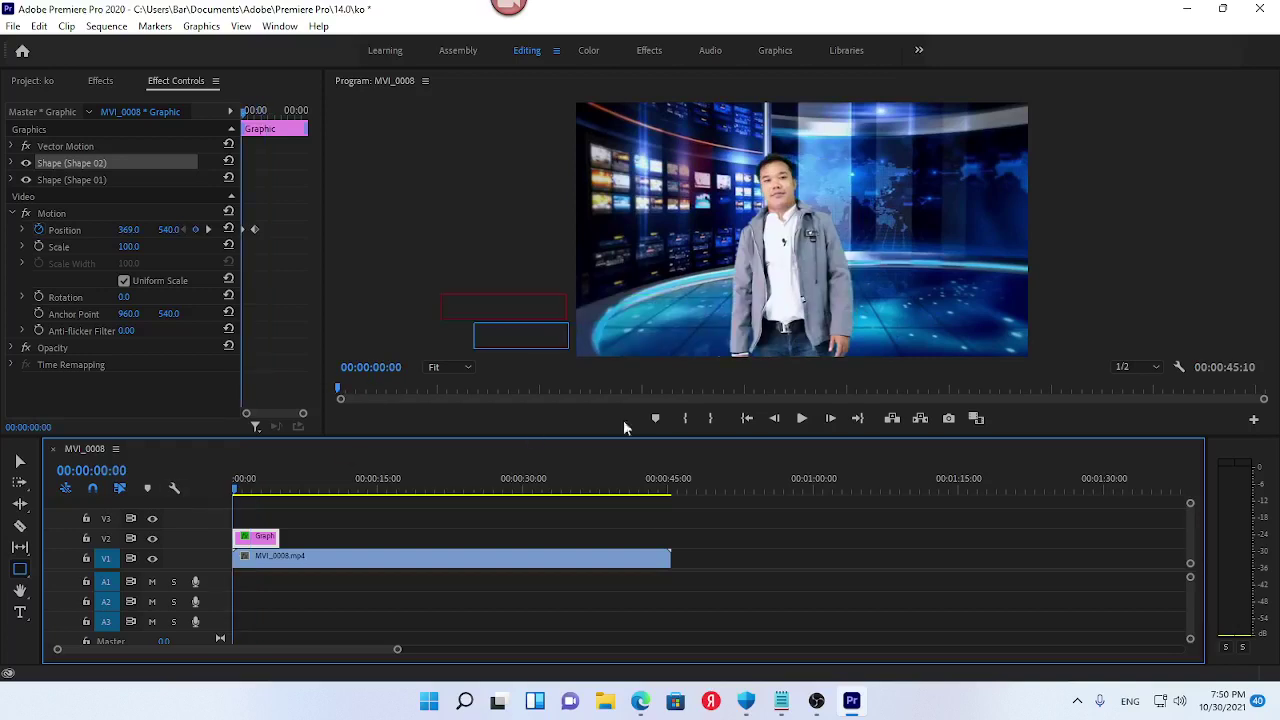
pyautogui.click(800, 418)
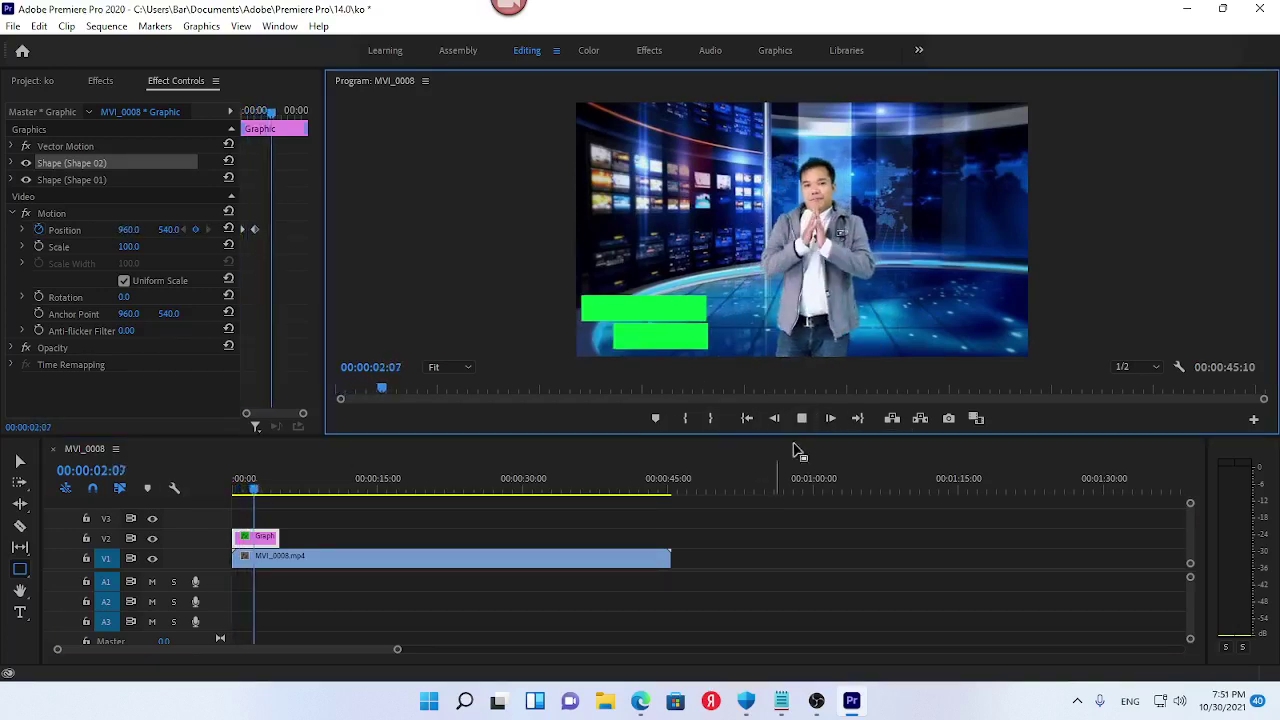
pyautogui.click(806, 420)
# Start a text layer on the upper green bar with the Type tool
pyautogui.click(19, 611)
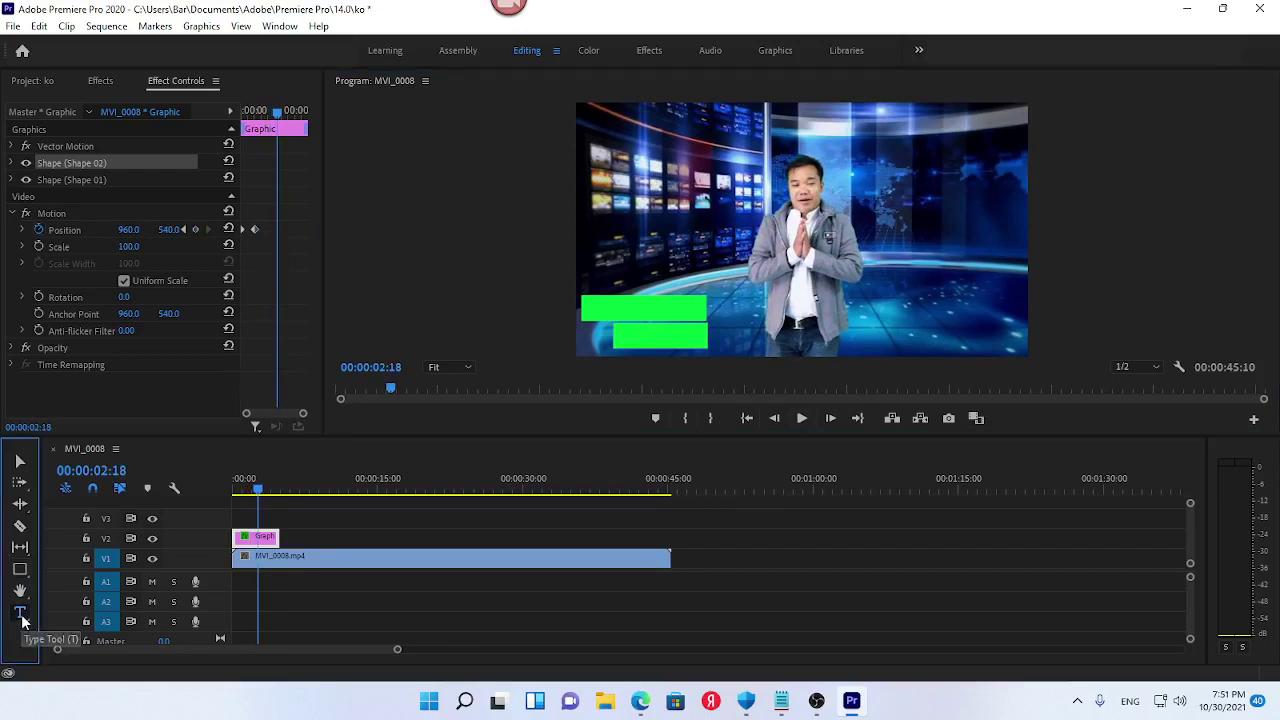
pyautogui.click(595, 314)
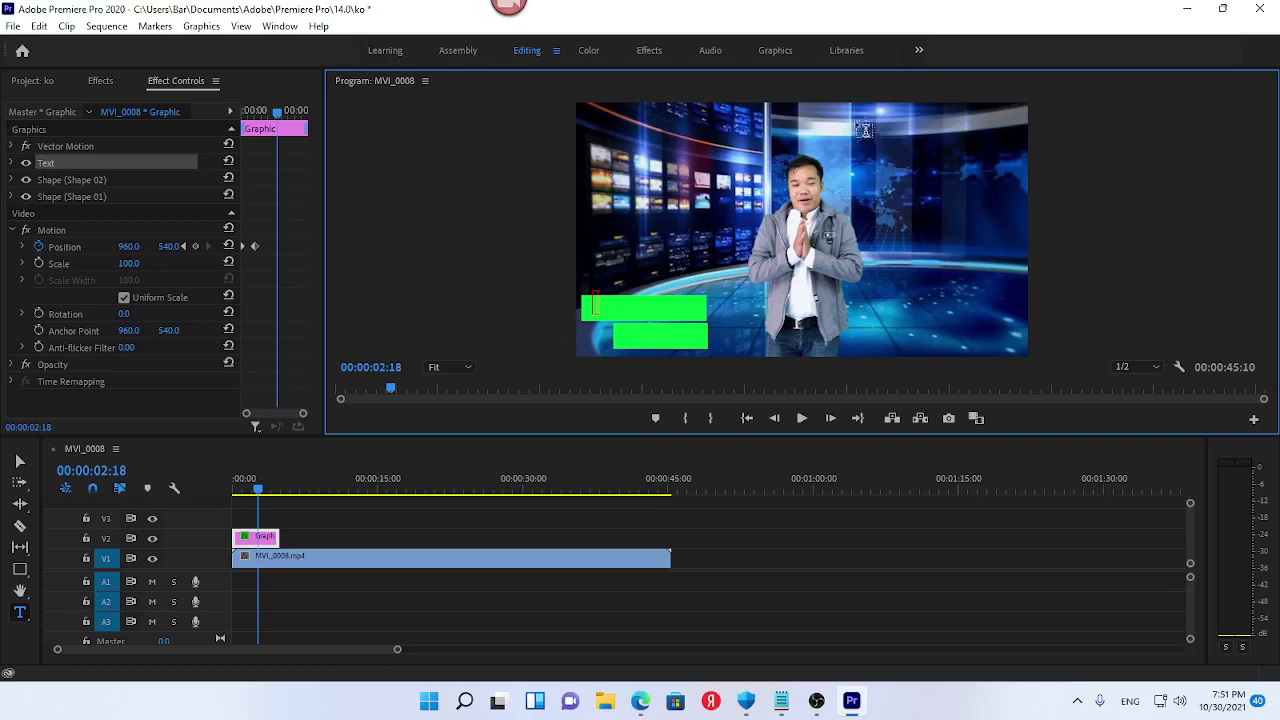
pyautogui.click(775, 50)
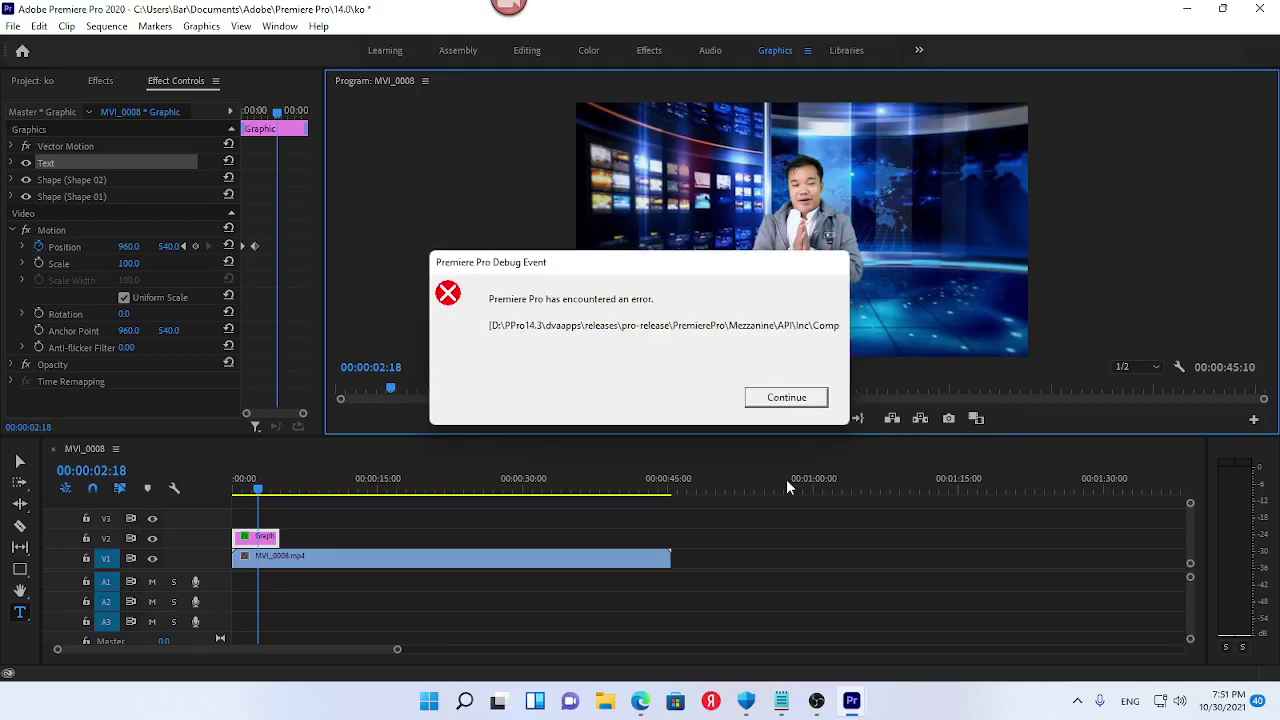
# Dismiss the Debug Event and serious-error dialogs, then close the crash report as Premiere exits
pyautogui.click(820, 398)
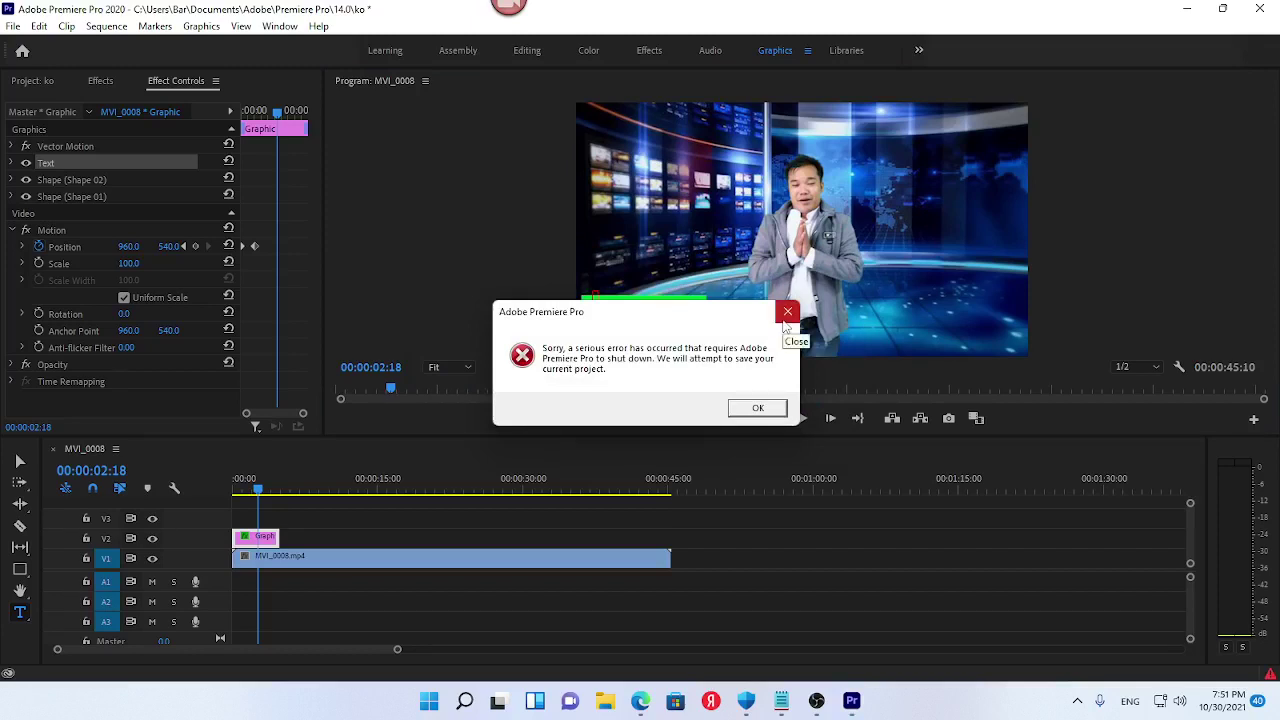
pyautogui.click(787, 313)
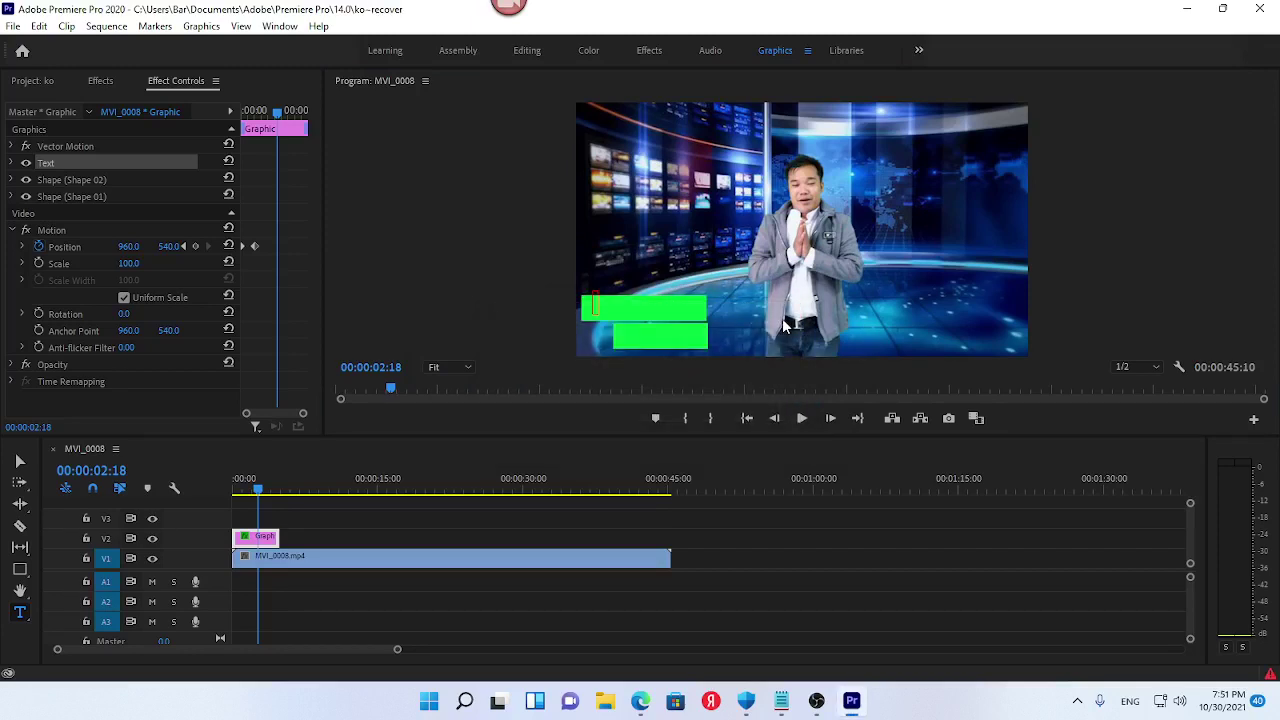
pyautogui.click(592, 305)
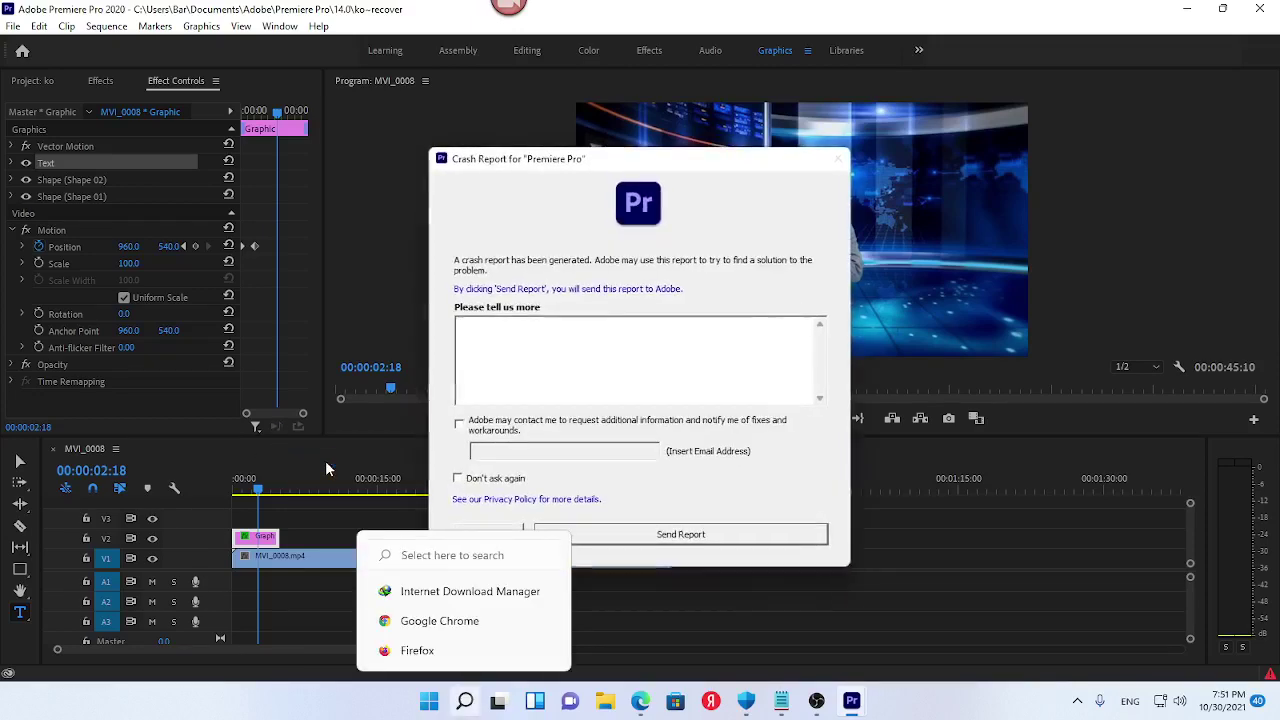
pyautogui.click(664, 536)
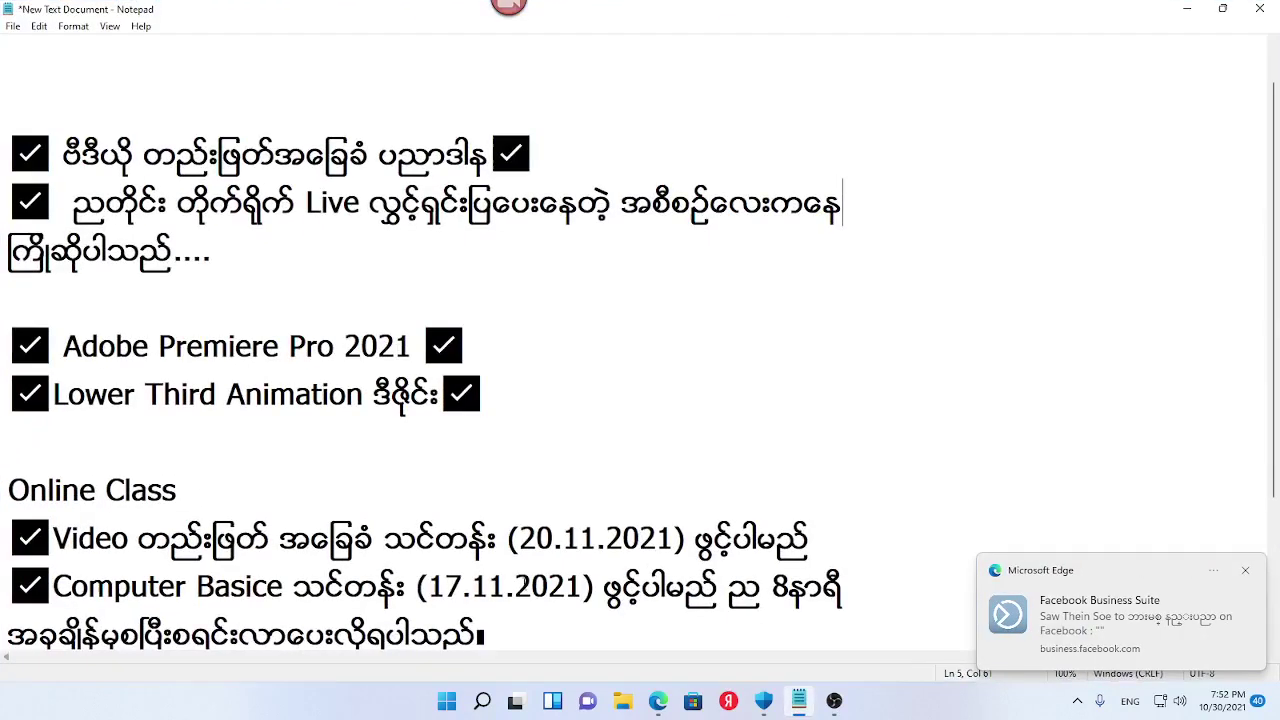
# Bring up Notepad and highlight the Premiere Pro and Lower Third Animation lesson lines
pyautogui.click(799, 701)
pyautogui.click(290, 431)
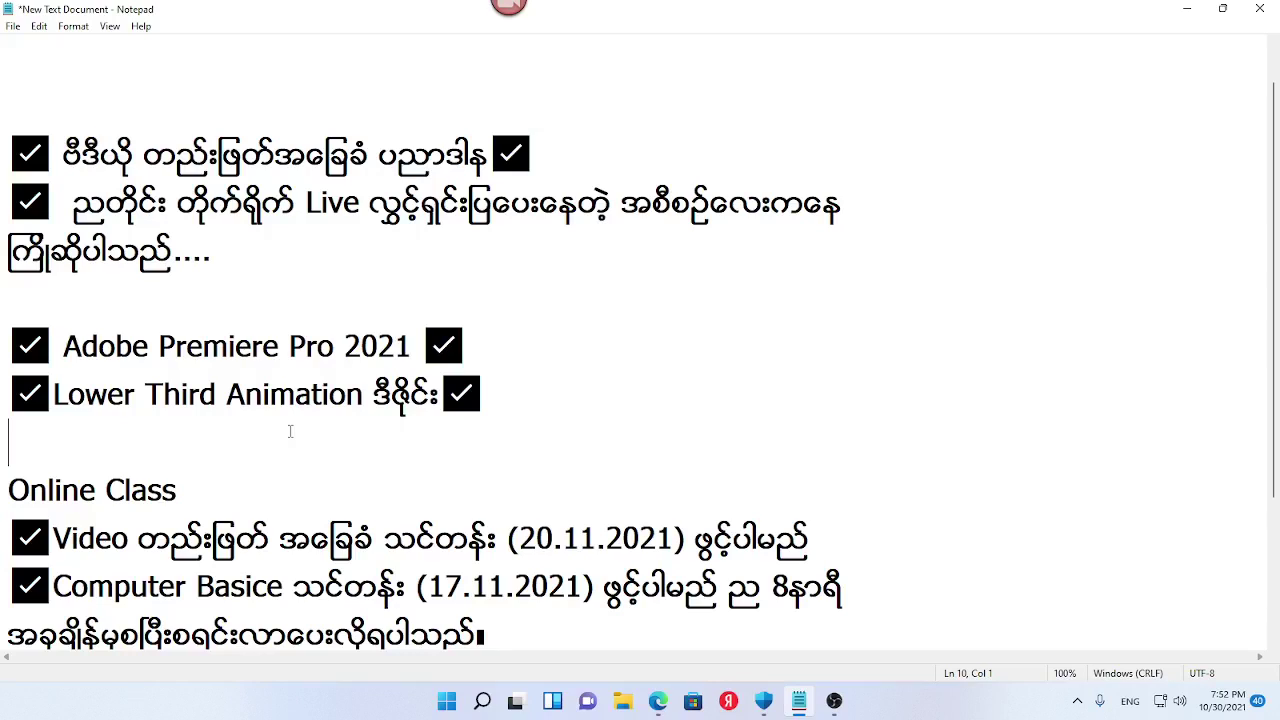
pyautogui.moveTo(491, 385); pyautogui.dragTo(5, 362)
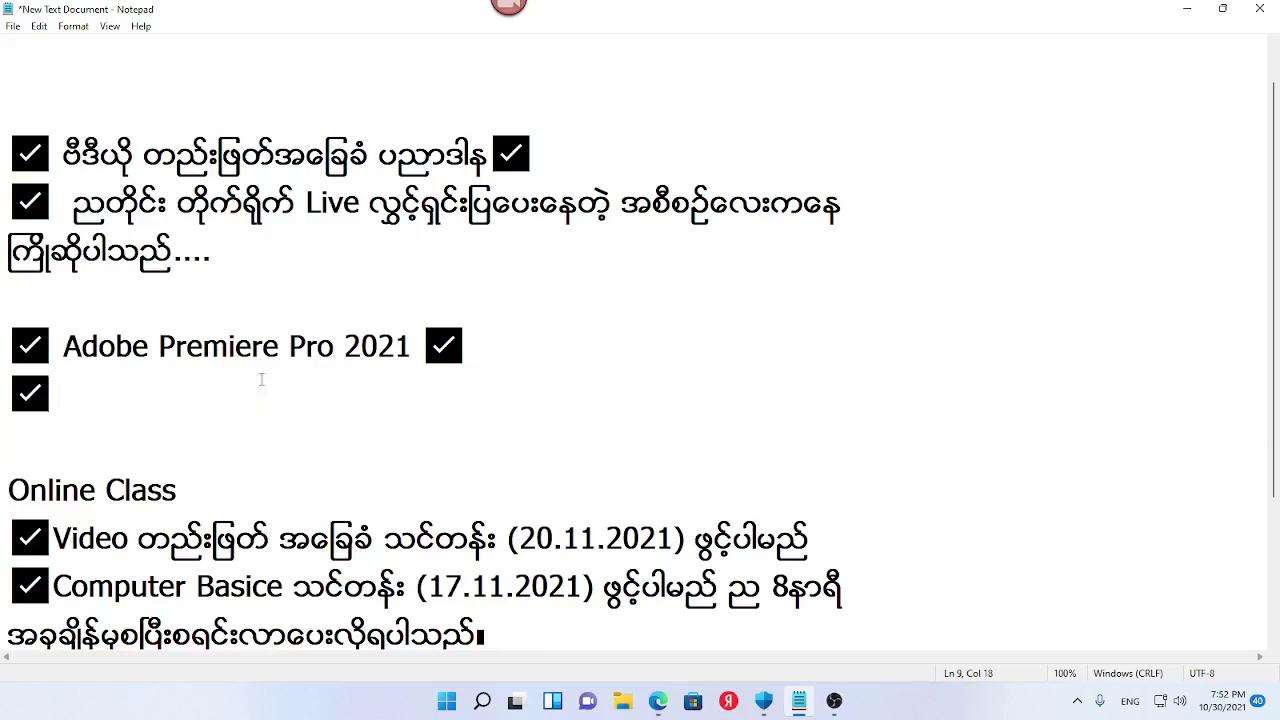
pyautogui.click(548, 377)
pyautogui.write('Lower Third Animation ဒီဇိုင်း✓')
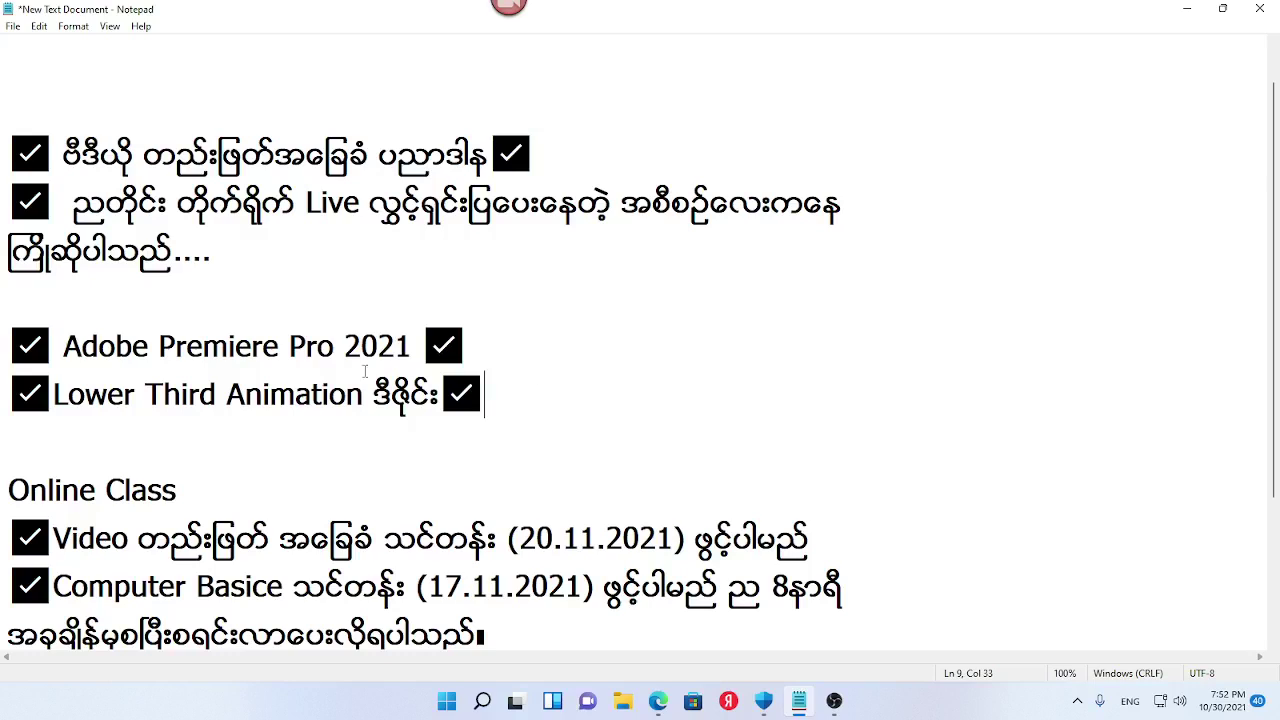
# Highlight the 20.11. video class and 17.11. computer class dates, then bring OBS Studio forward
pyautogui.moveTo(52, 540)
pyautogui.mouseDown()
pyautogui.moveTo(553, 520)
pyautogui.moveTo(522, 537)
pyautogui.mouseUp()
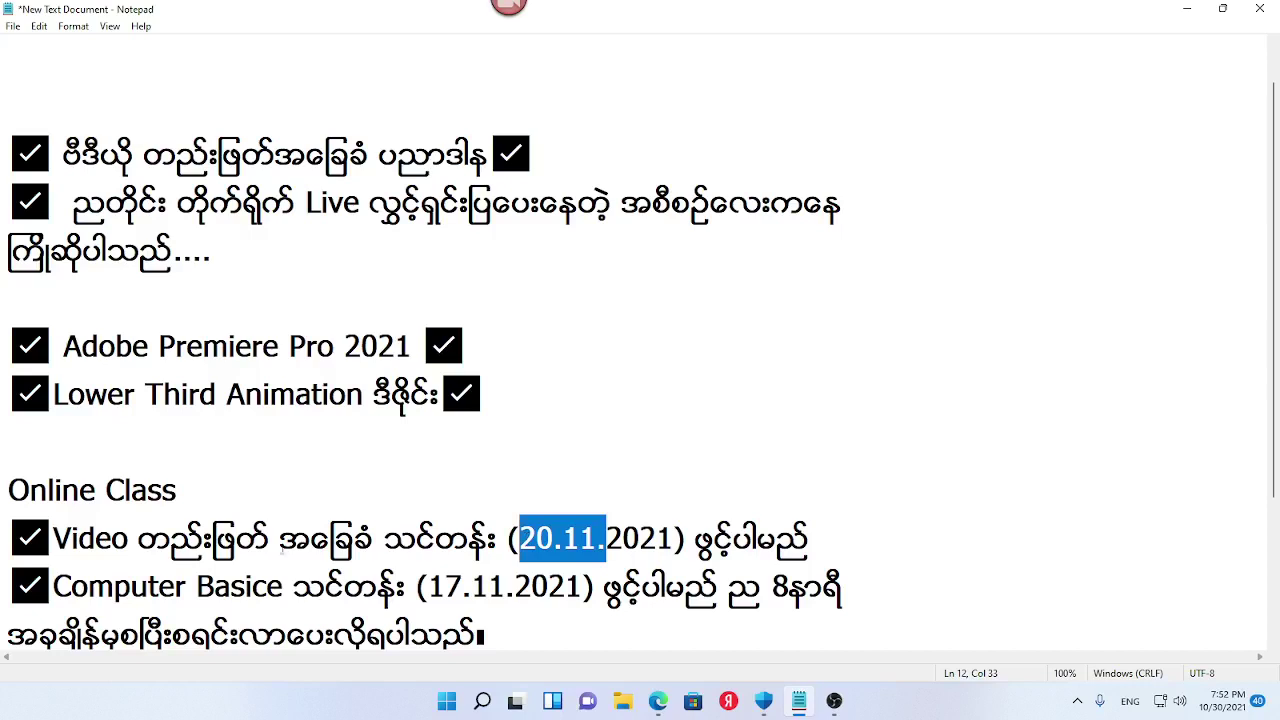
pyautogui.moveTo(53, 588)
pyautogui.mouseDown()
pyautogui.moveTo(464, 588)
pyautogui.moveTo(428, 588)
pyautogui.mouseUp()
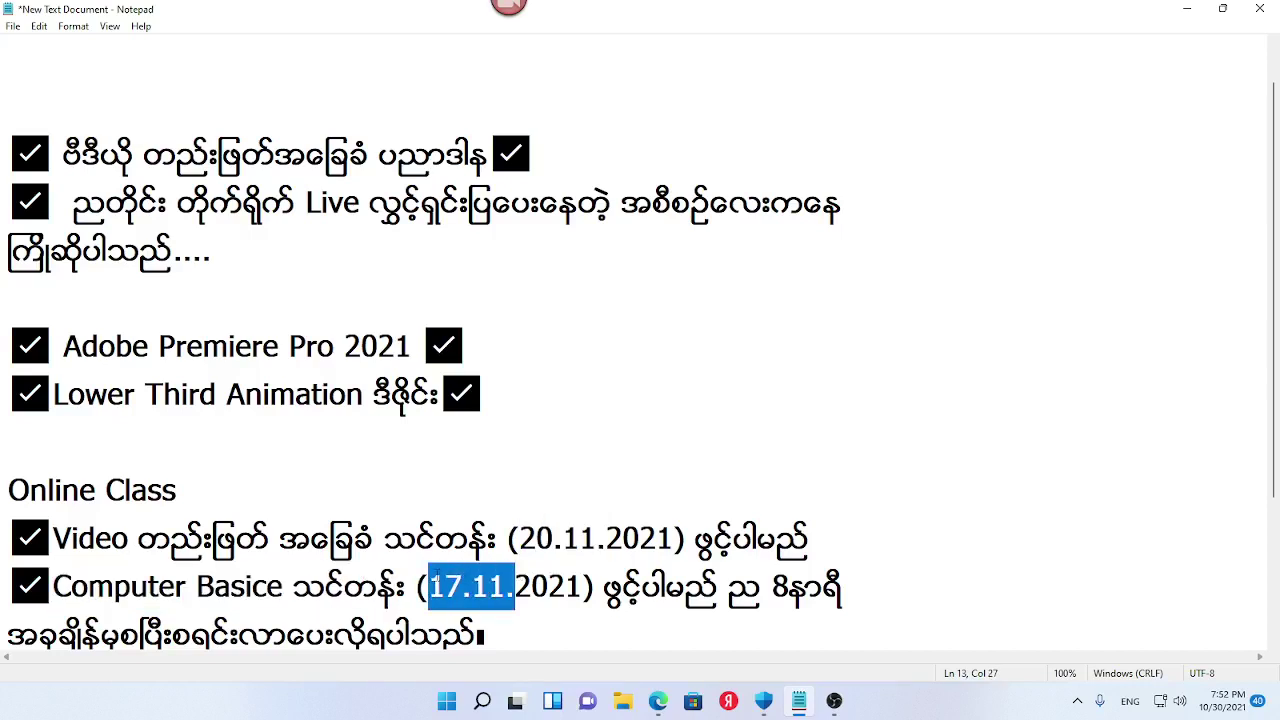
pyautogui.click(729, 586)
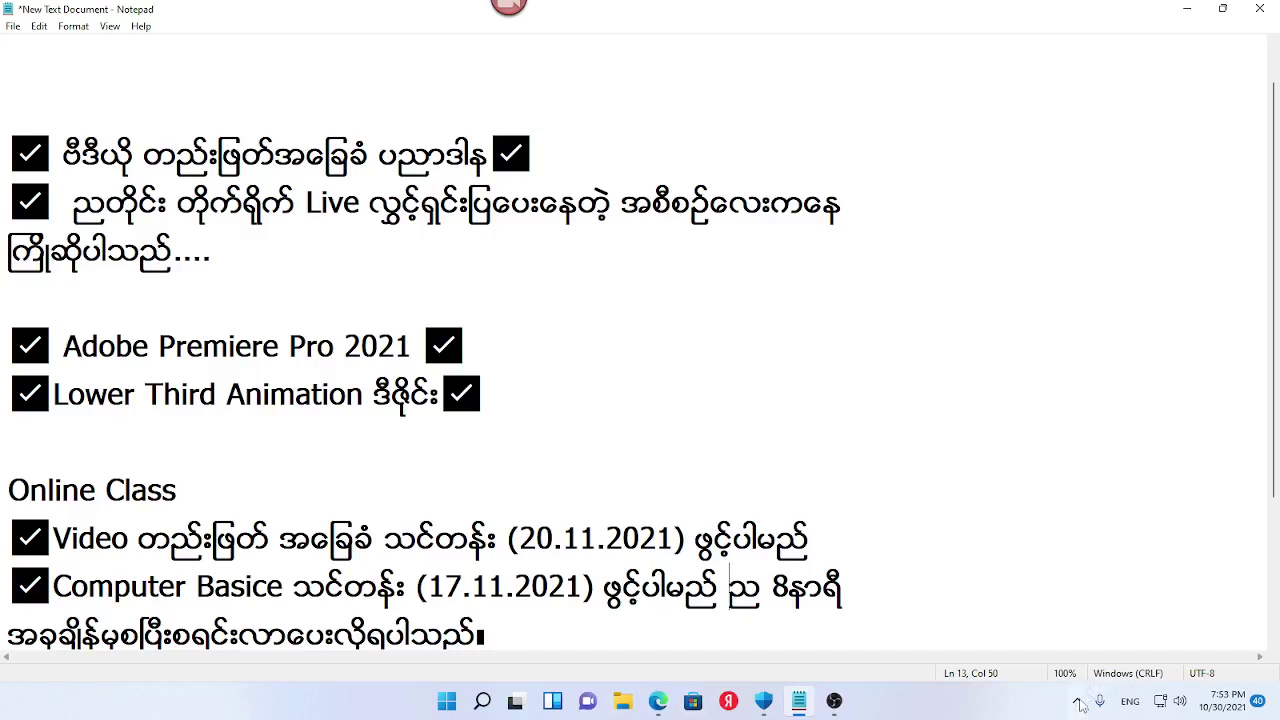
pyautogui.click(843, 706)
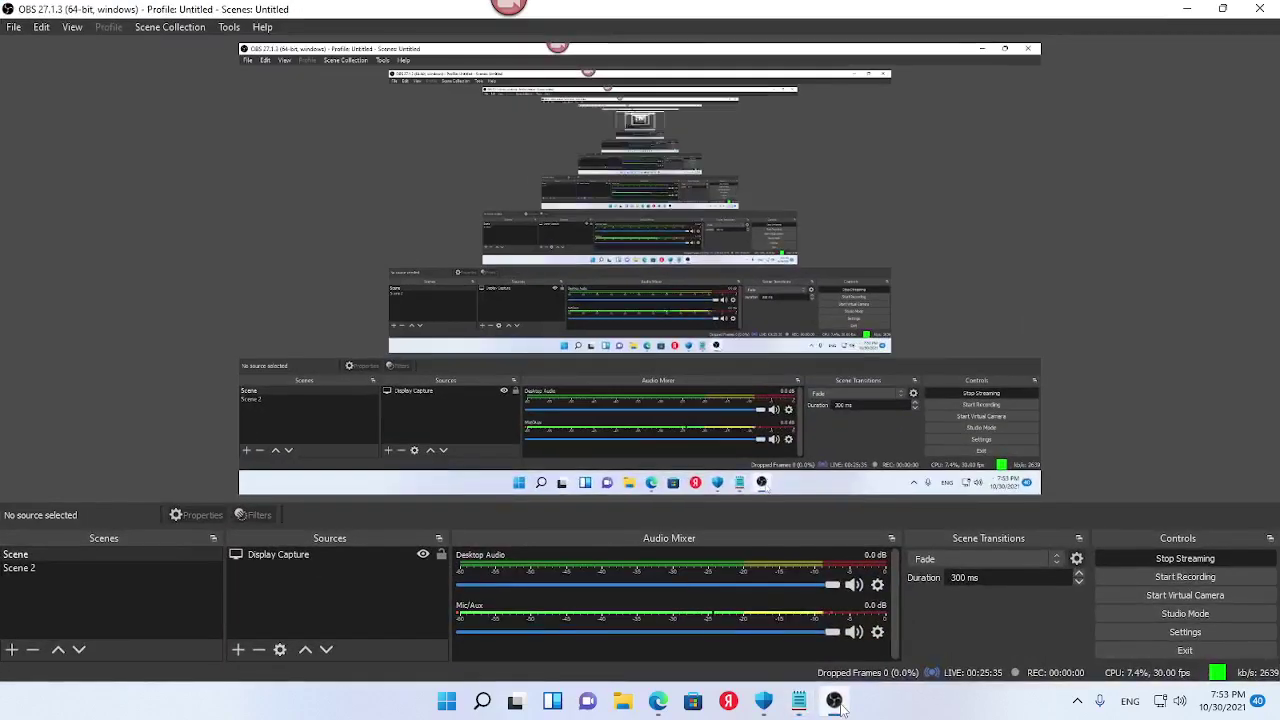